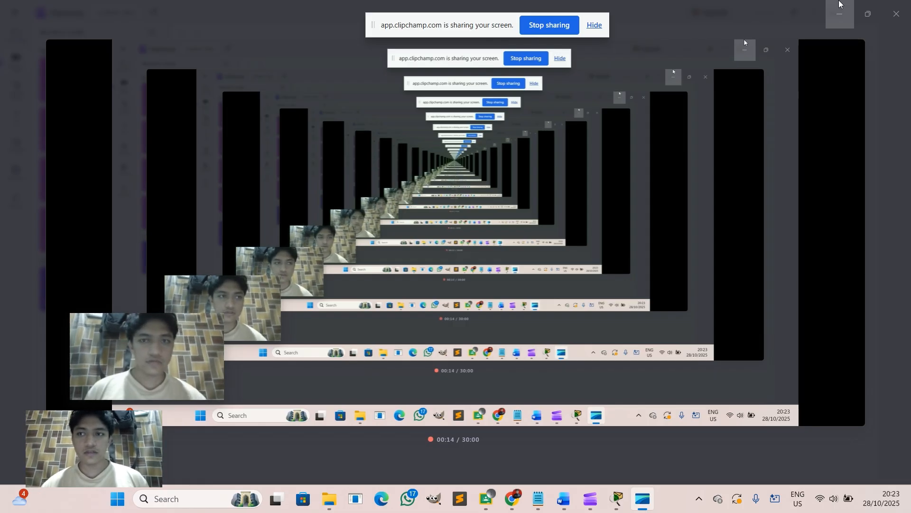
Show the Word report beside Packet Tracer, scrolled to the Topologi diagram and Tabel Pengalamatan.
{"action": "left_click", "coordinate": [840, 3]}
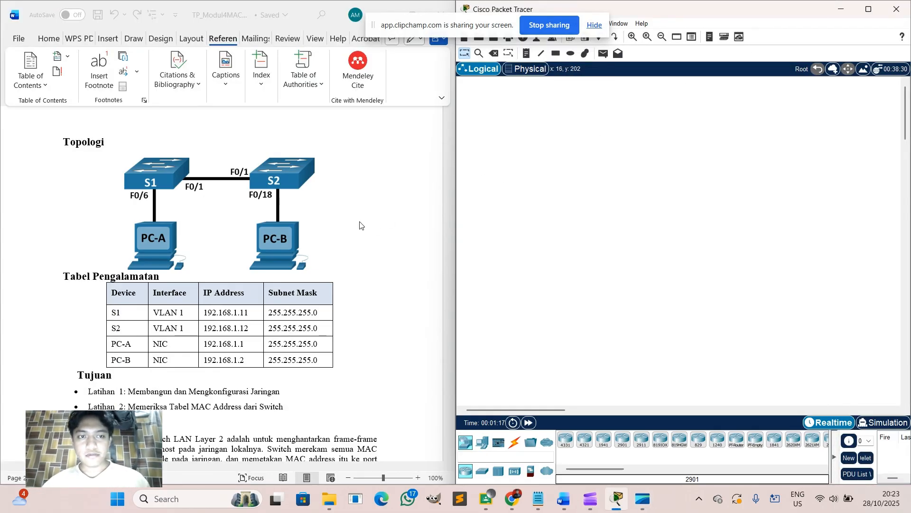
{"action": "scroll", "coordinate": [360, 226], "scroll_direction": "up", "scroll_amount": 15}
{"action": "scroll", "coordinate": [360, 225], "scroll_direction": "up", "scroll_amount": 1}
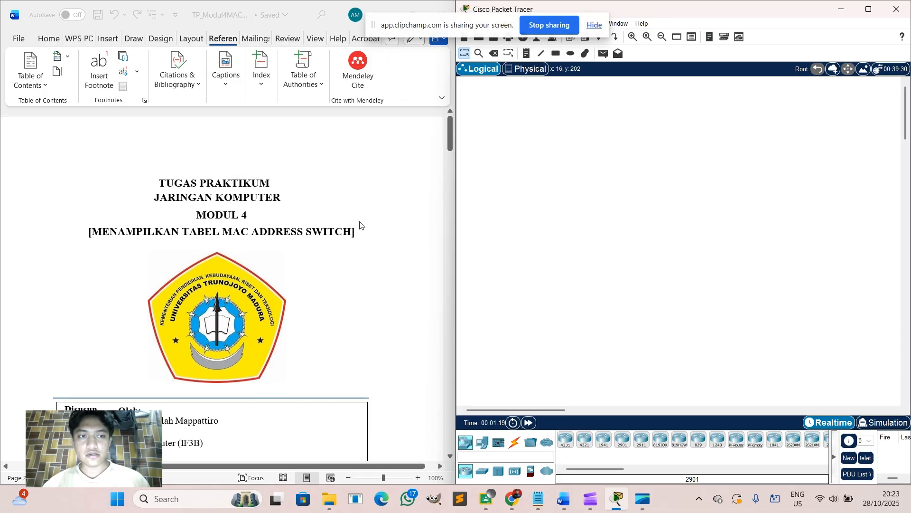
{"action": "scroll", "coordinate": [360, 225], "scroll_direction": "down", "scroll_amount": 10}
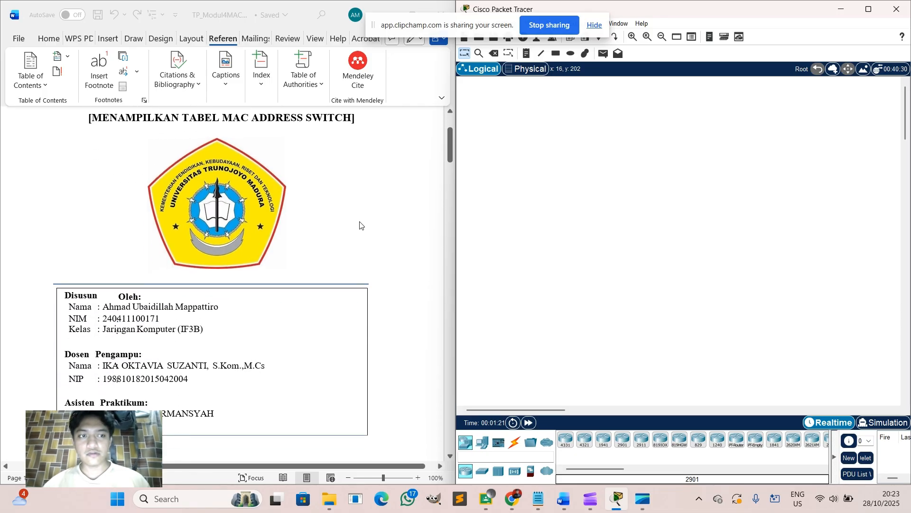
{"action": "scroll", "coordinate": [360, 225], "scroll_direction": "up", "scroll_amount": 8}
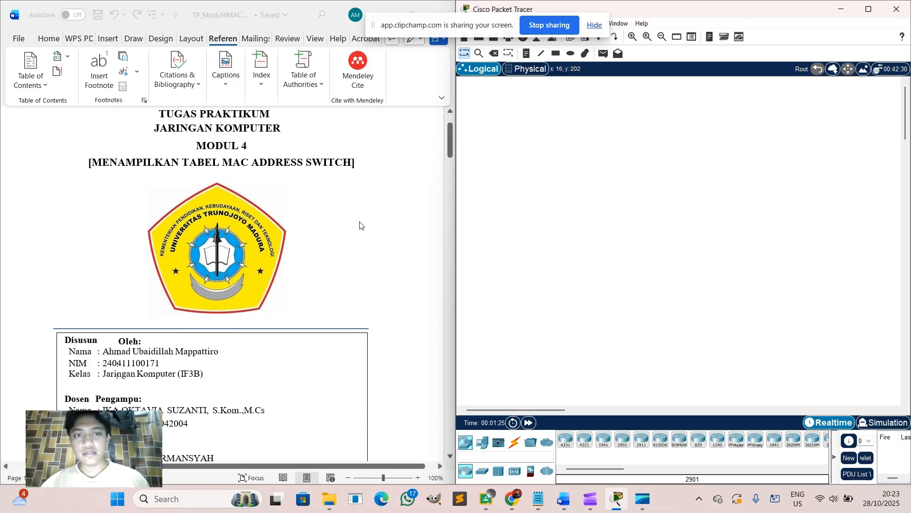
{"action": "scroll", "coordinate": [360, 225], "scroll_direction": "down", "scroll_amount": 1}
{"action": "scroll", "coordinate": [359, 226], "scroll_direction": "down", "scroll_amount": 15}
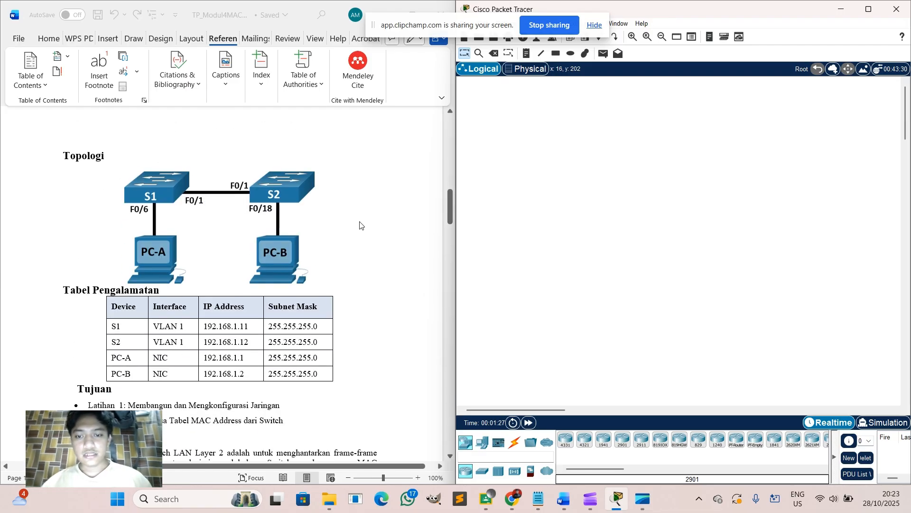
Place two 2960 switches, Switch0 at upper centre and Switch1 to its right.
{"action": "left_click", "coordinate": [482, 471]}
{"action": "left_click", "coordinate": [565, 439]}
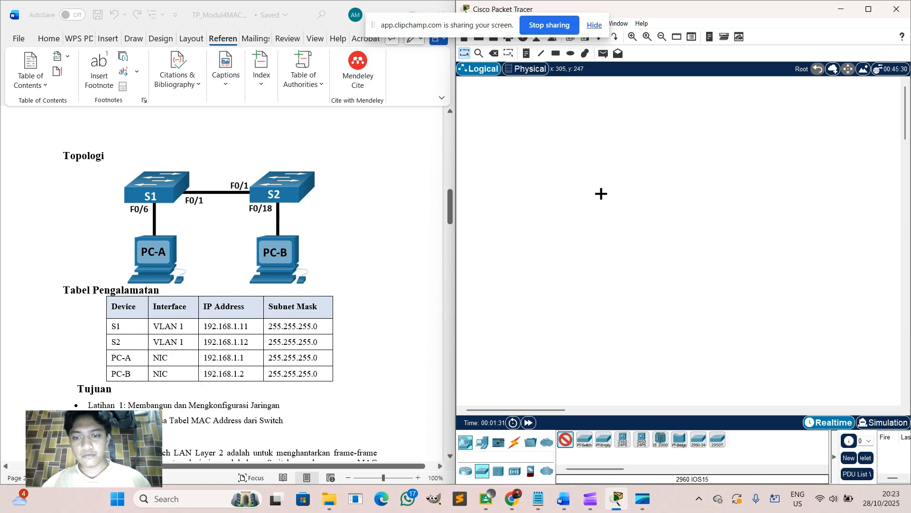
{"action": "left_click", "coordinate": [614, 163]}
{"action": "left_click", "coordinate": [565, 439]}
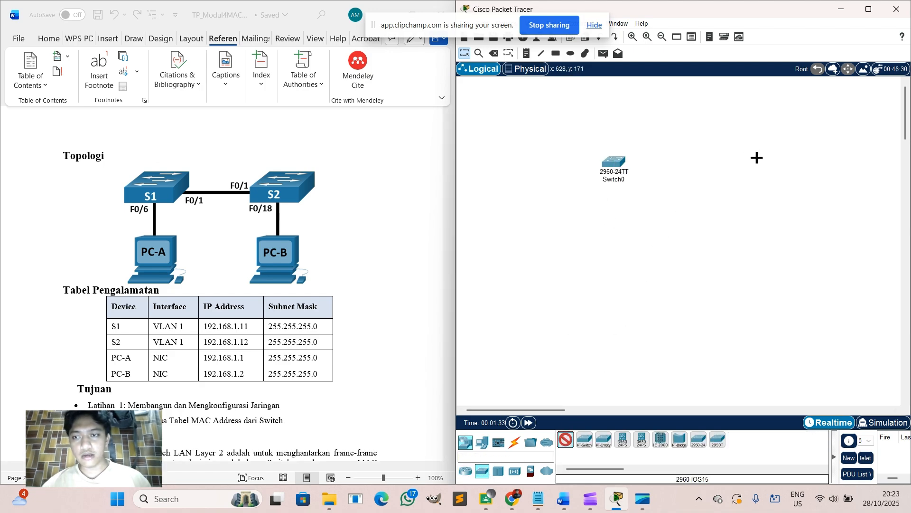
{"action": "left_click", "coordinate": [765, 158]}
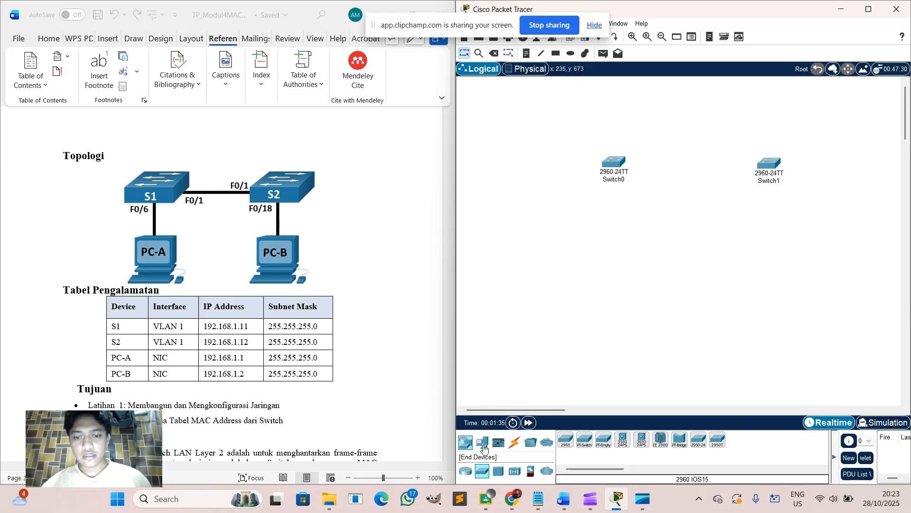
Place two generic PCs, PC0 below-left of Switch0 and PC1 below Switch1.
{"action": "left_click", "coordinate": [482, 443]}
{"action": "left_click", "coordinate": [565, 439]}
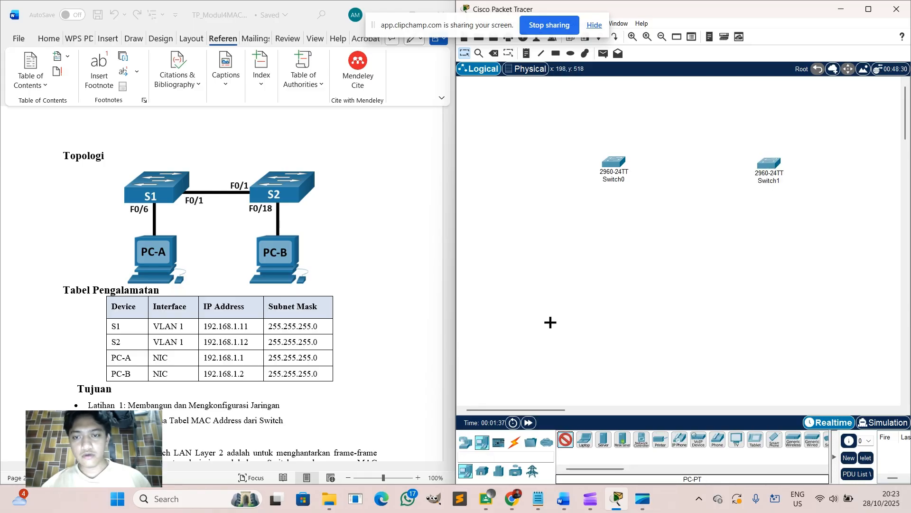
{"action": "left_click", "coordinate": [563, 279]}
{"action": "left_click", "coordinate": [566, 441]}
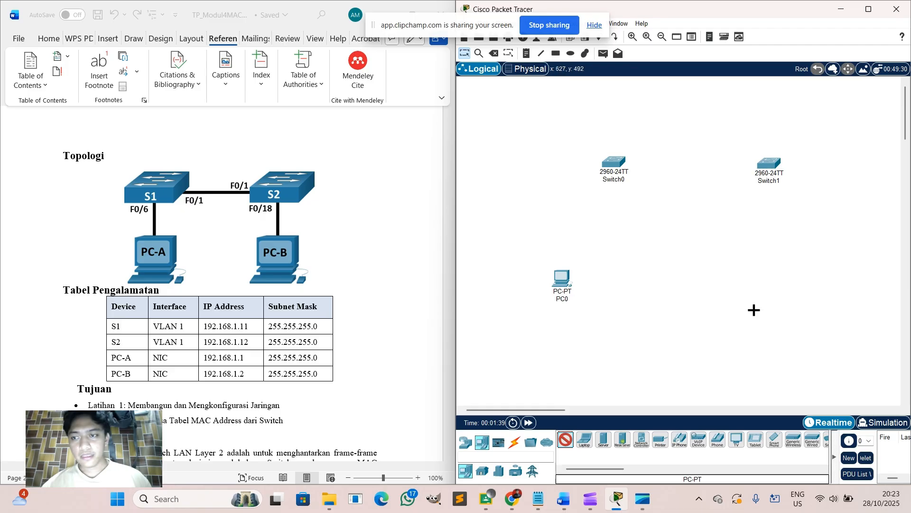
{"action": "left_click", "coordinate": [814, 252]}
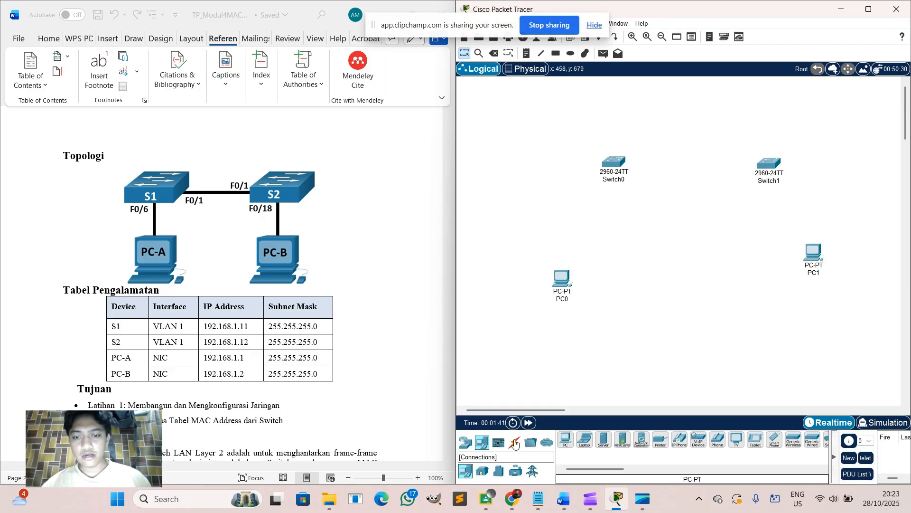
{"action": "left_click", "coordinate": [514, 443]}
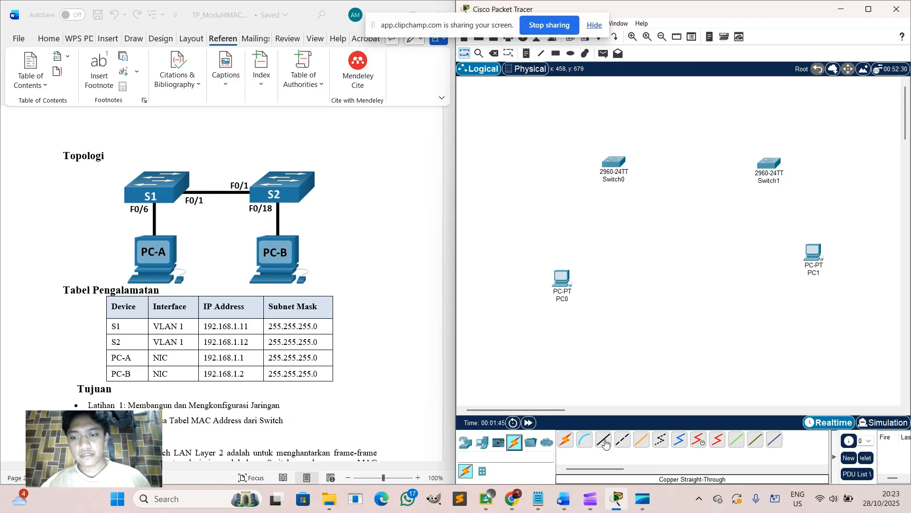
Connect PC0's FastEthernet0 to Switch0 with a copper straight-through cable.
{"action": "left_click", "coordinate": [605, 443]}
{"action": "left_click", "coordinate": [568, 279]}
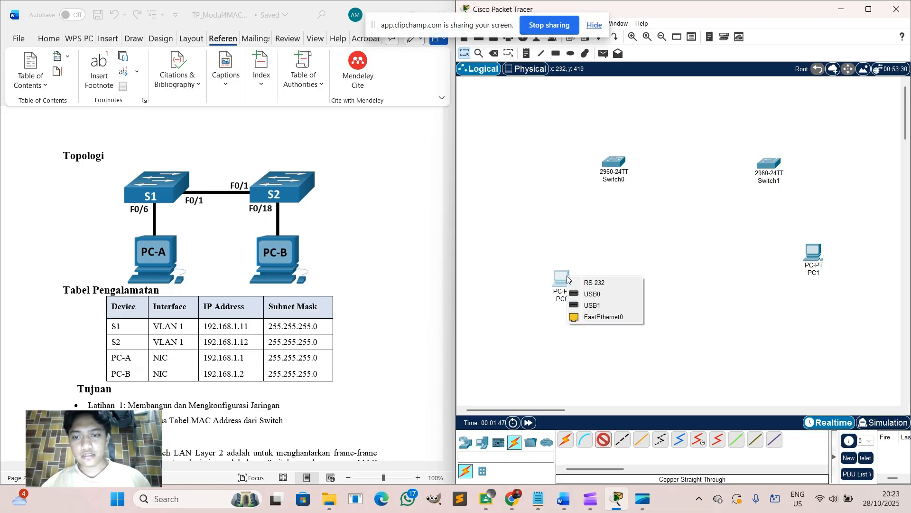
{"action": "left_click", "coordinate": [602, 317]}
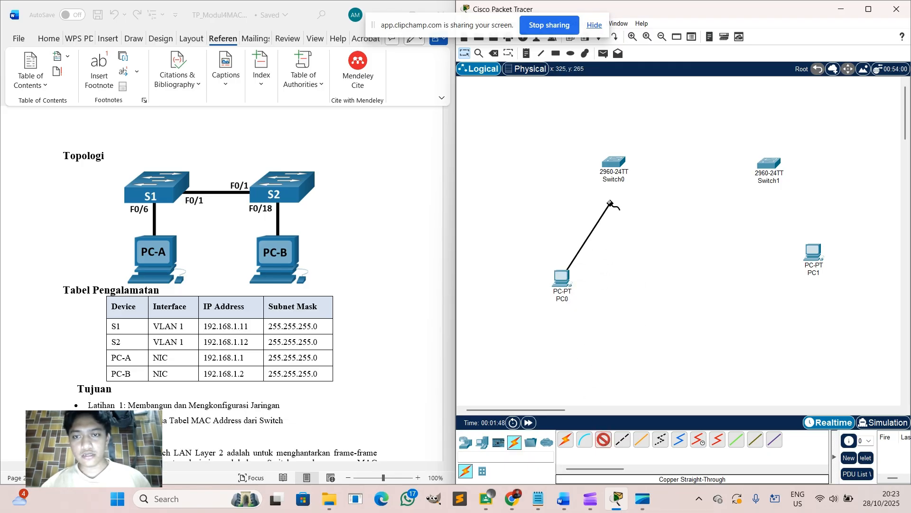
{"action": "left_click", "coordinate": [616, 164]}
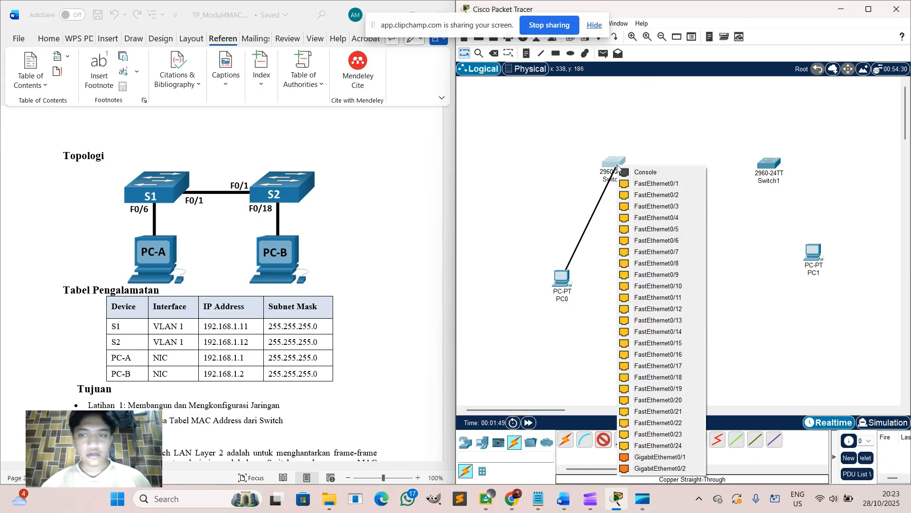
{"action": "left_click", "coordinate": [648, 250]}
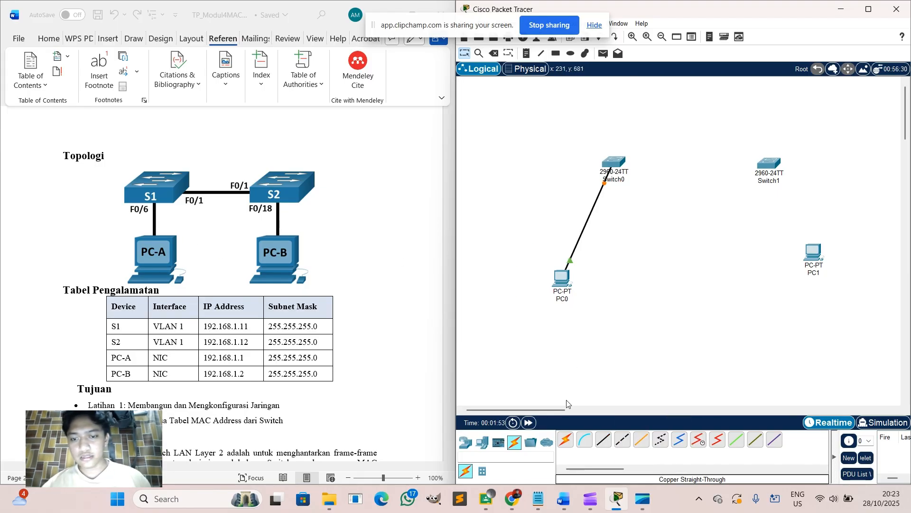
Connect PC1's FastEthernet0 to Switch1 FastEthernet0/18 with a straight-through cable.
{"action": "left_click", "coordinate": [604, 440]}
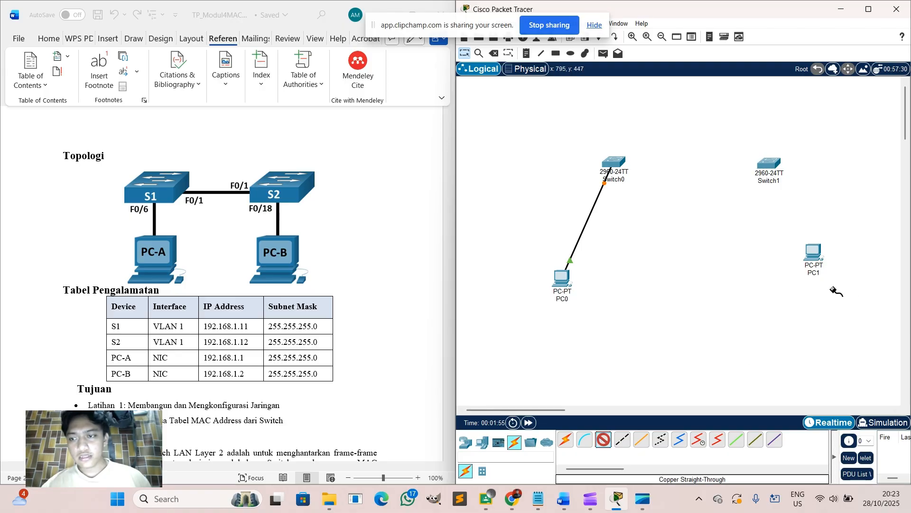
{"action": "left_click", "coordinate": [814, 256]}
{"action": "left_click", "coordinate": [848, 298]}
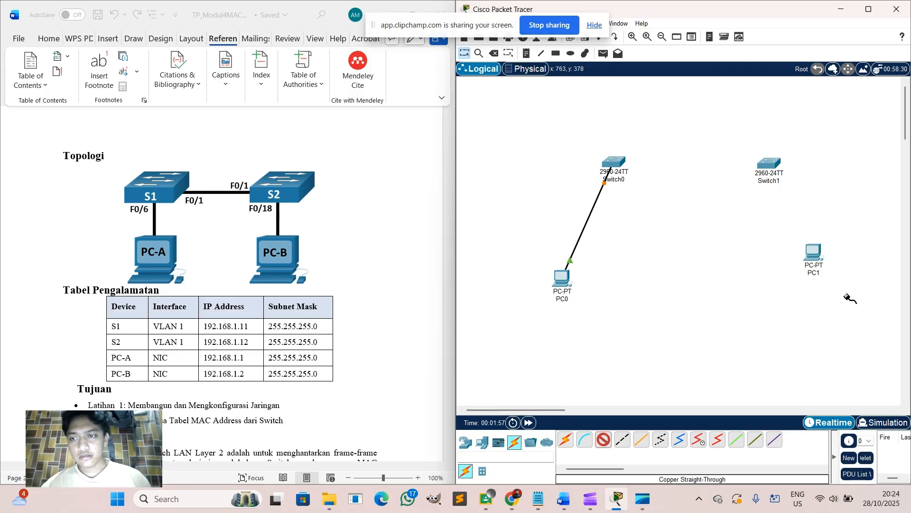
{"action": "left_click", "coordinate": [769, 166]}
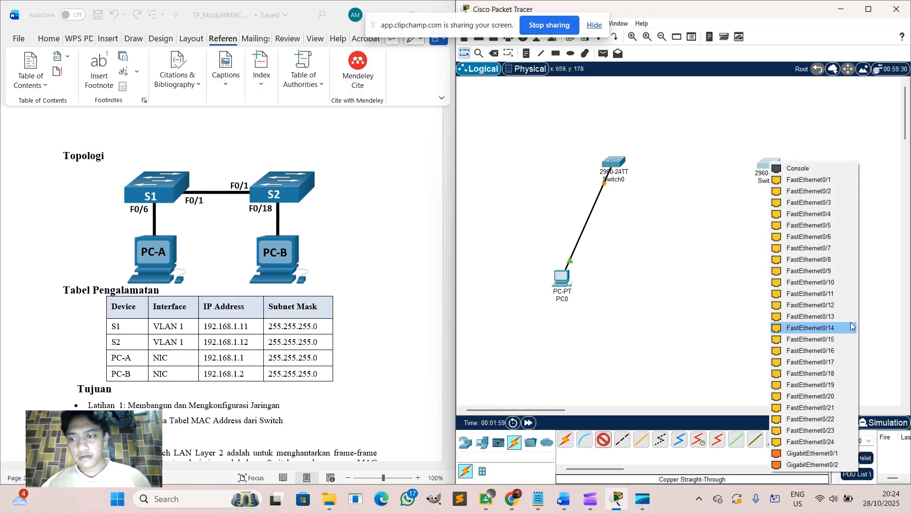
{"action": "left_click", "coordinate": [835, 374]}
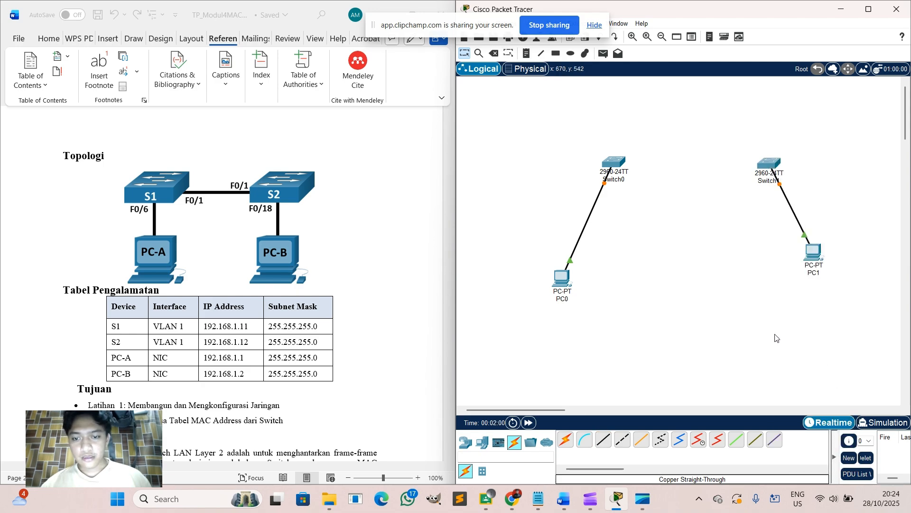
Link Switch0 FastEthernet0/1 to Switch1 FastEthernet0/1 with a straight-through cable.
{"action": "left_click", "coordinate": [603, 439]}
{"action": "left_click", "coordinate": [619, 162]}
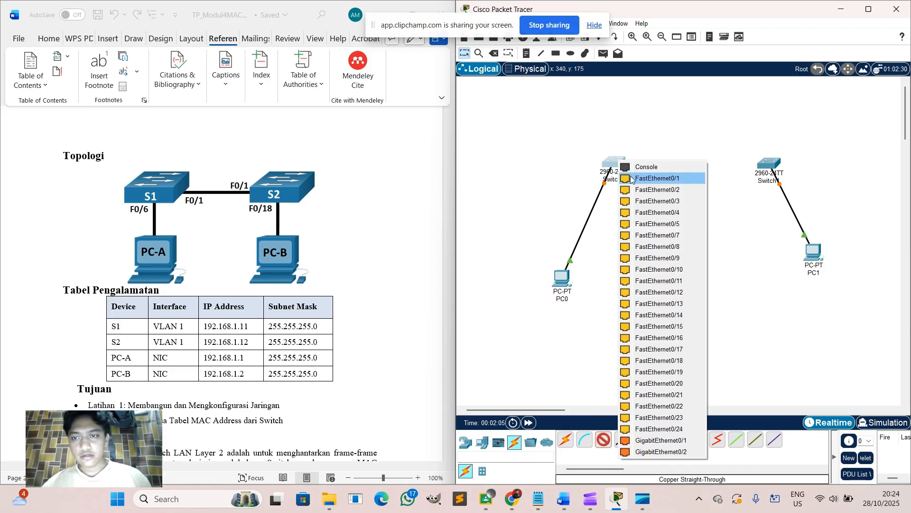
{"action": "left_click", "coordinate": [631, 179]}
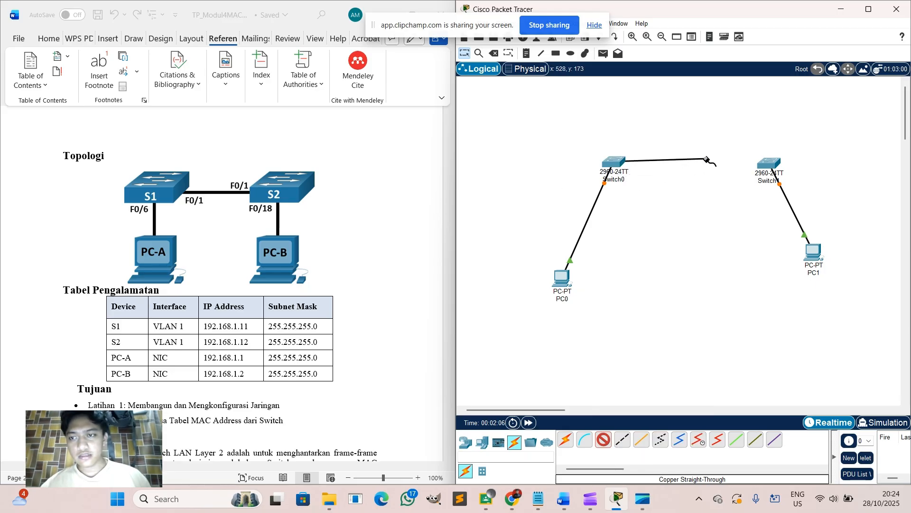
{"action": "left_click", "coordinate": [768, 162]}
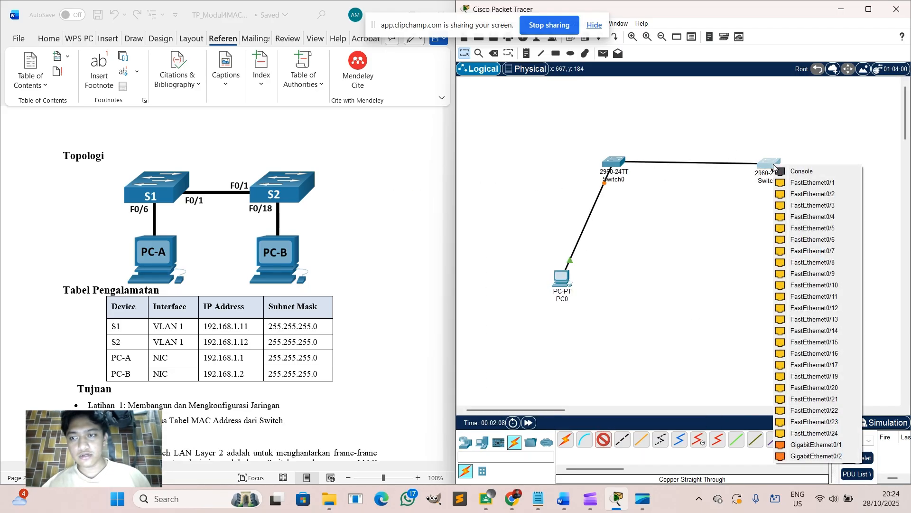
{"action": "left_click", "coordinate": [794, 183]}
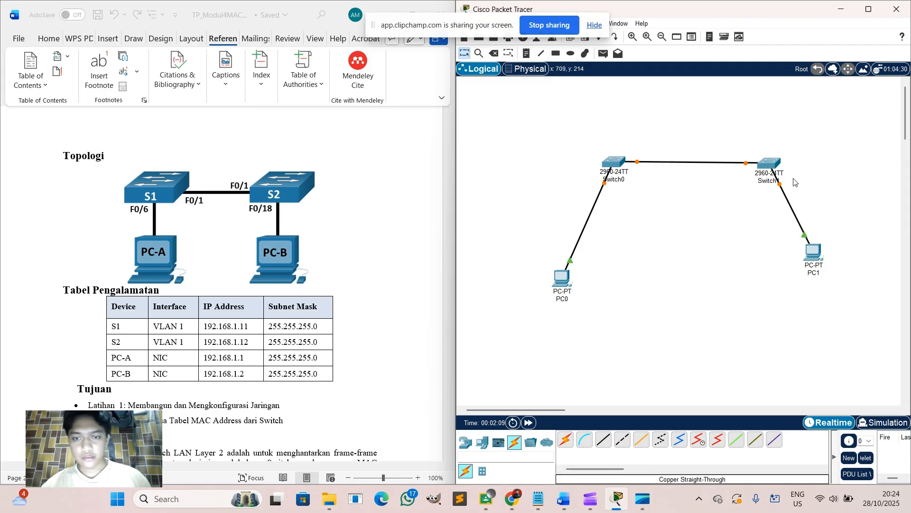
{"action": "left_click", "coordinate": [563, 300]}
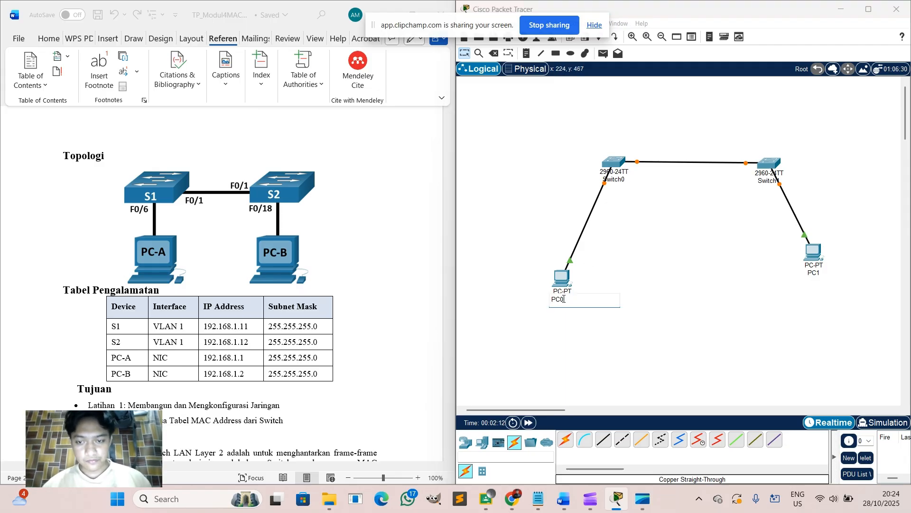
Rename PC0 to PC-A and PC1 to PC-B.
{"action": "double_click", "coordinate": [564, 299]}
{"action": "type", "text": "PC-"}
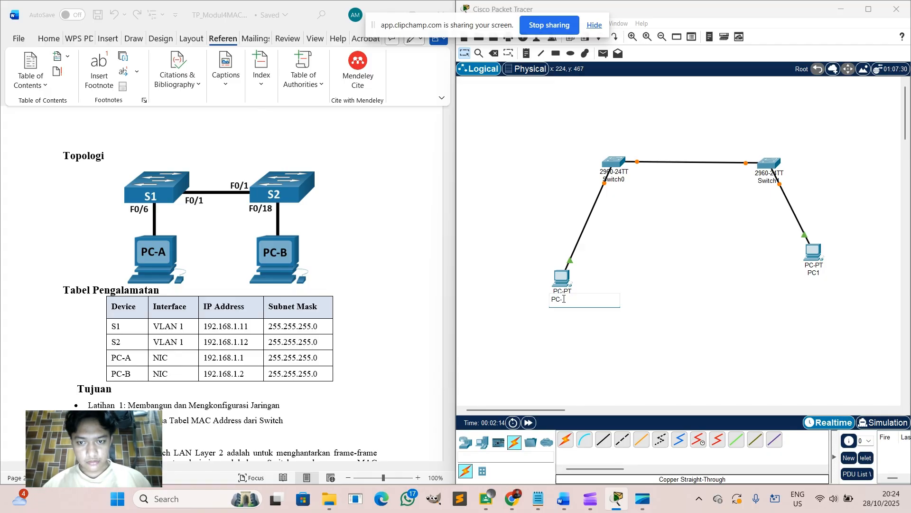
{"action": "type", "text": "A"}
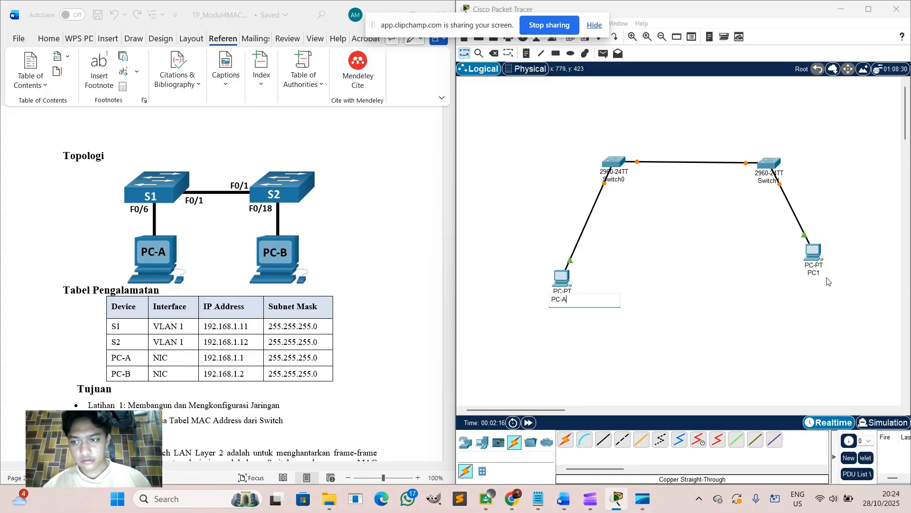
{"action": "double_click", "coordinate": [821, 274]}
{"action": "type", "text": "P"}
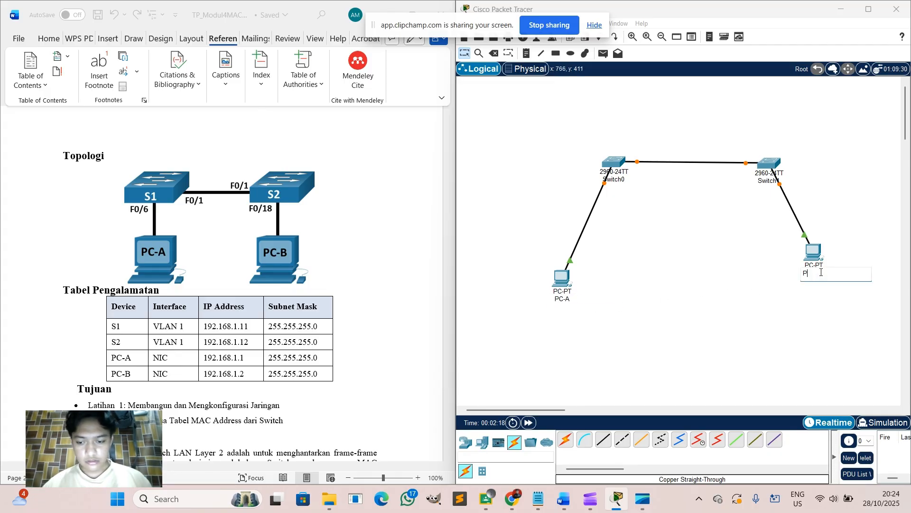
{"action": "type", "text": "C-B"}
{"action": "key", "text": "Return"}
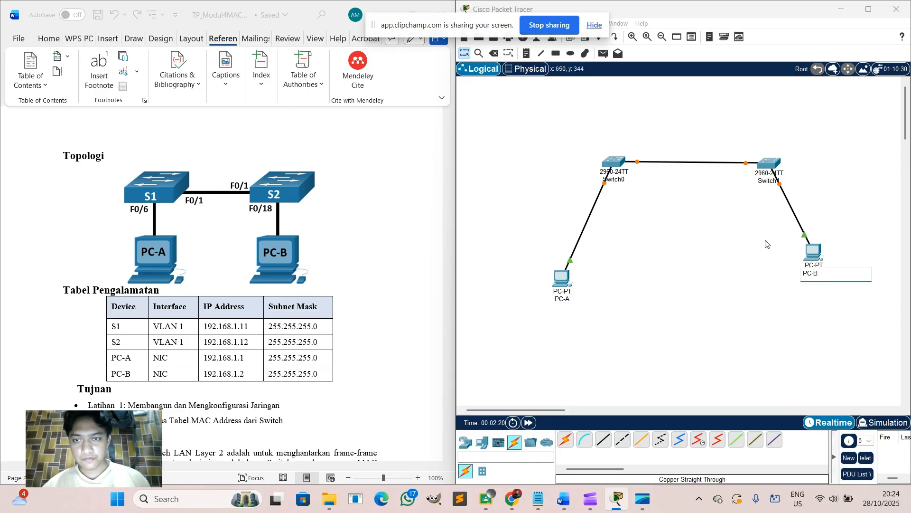
Rename the first switch to S1 and the second switch to S2.
{"action": "double_click", "coordinate": [617, 182]}
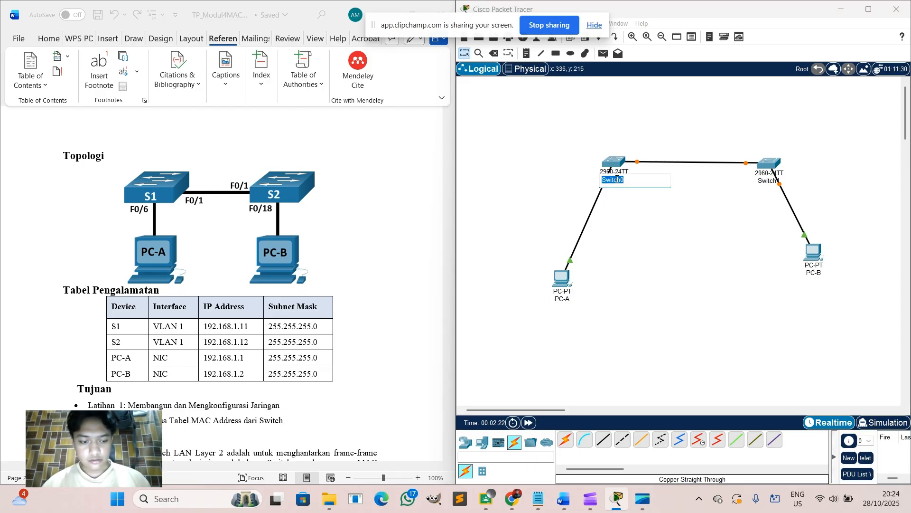
{"action": "type", "text": "S1"}
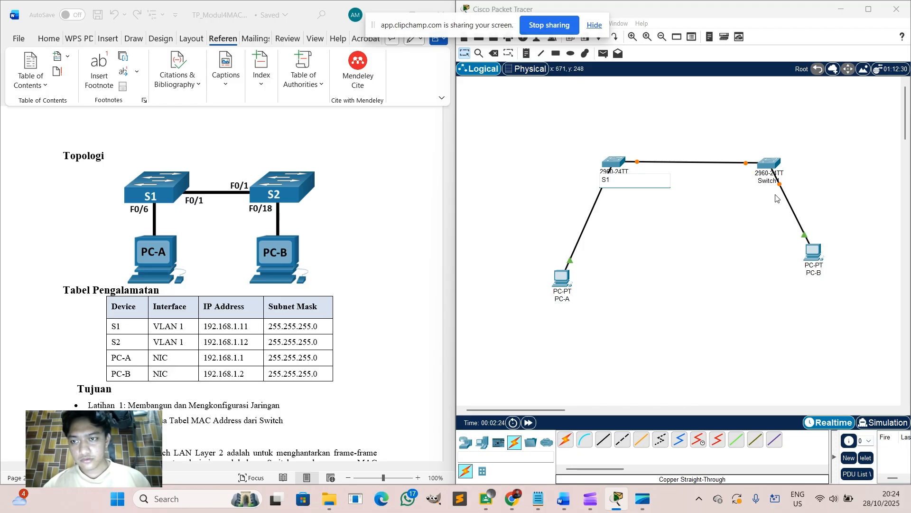
{"action": "double_click", "coordinate": [773, 182]}
{"action": "type", "text": "S"}
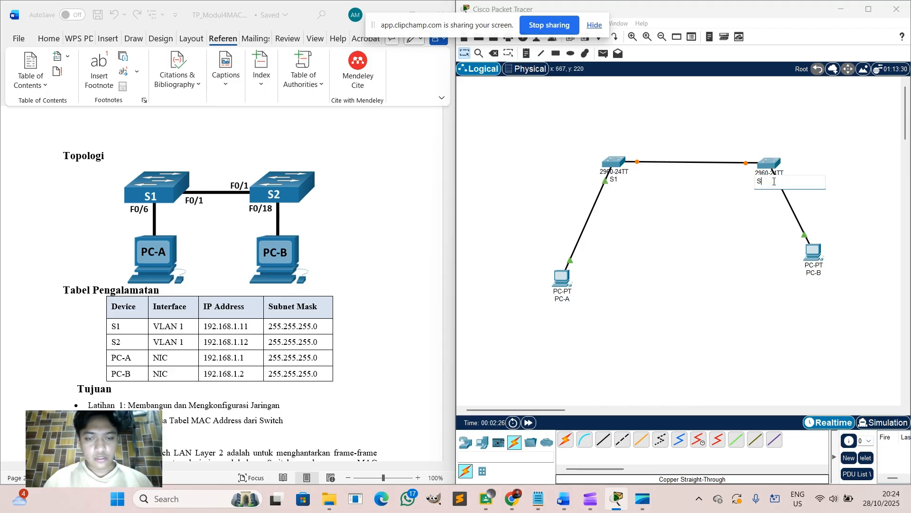
{"action": "type", "text": "2"}
{"action": "key", "text": "Return"}
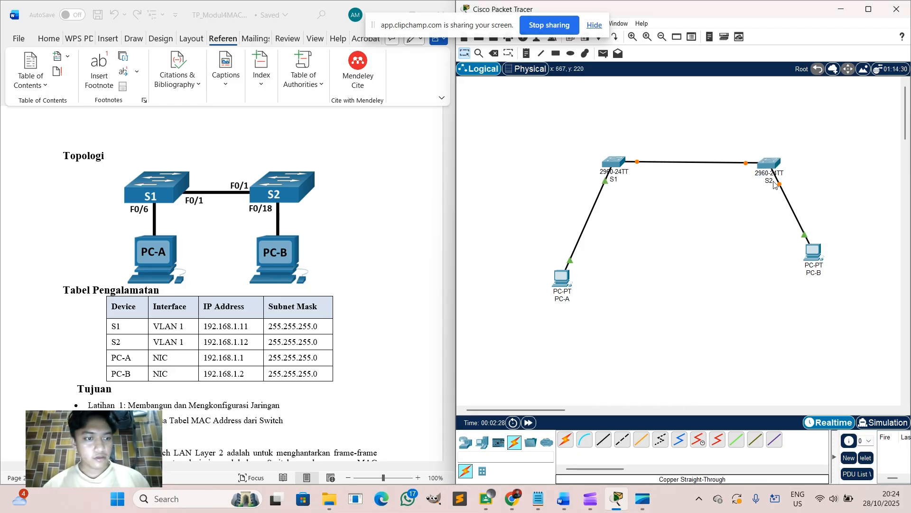
{"action": "scroll", "coordinate": [302, 257], "scroll_direction": "down", "scroll_amount": 4}
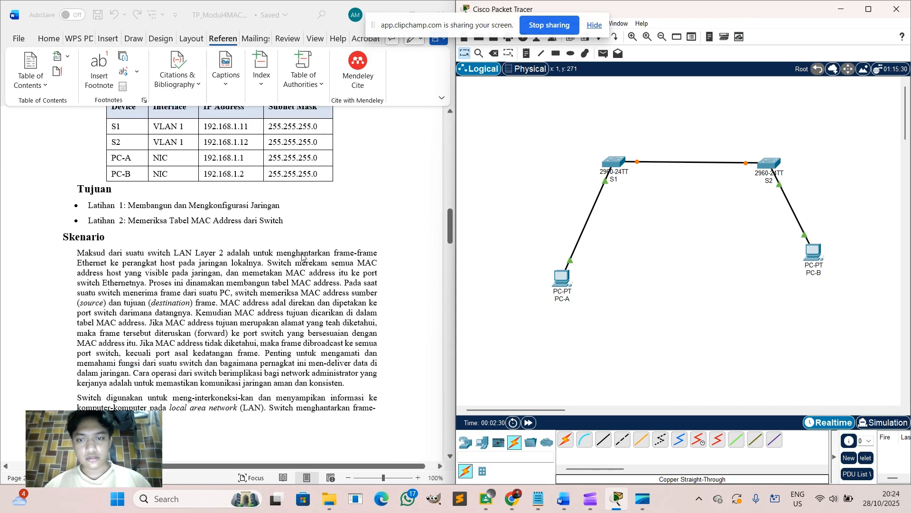
{"action": "scroll", "coordinate": [302, 256], "scroll_direction": "down", "scroll_amount": 1}
{"action": "scroll", "coordinate": [334, 225], "scroll_direction": "down", "scroll_amount": 8}
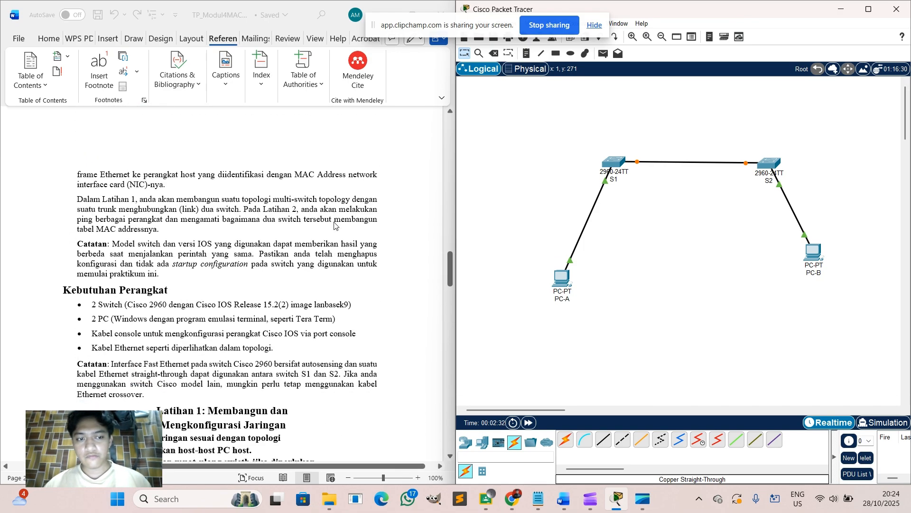
{"action": "scroll", "coordinate": [334, 226], "scroll_direction": "down", "scroll_amount": 3}
Give PC-A the static IPv4 address 192.168.1.1 with subnet mask 255.255.255.0.
{"action": "left_click", "coordinate": [564, 280]}
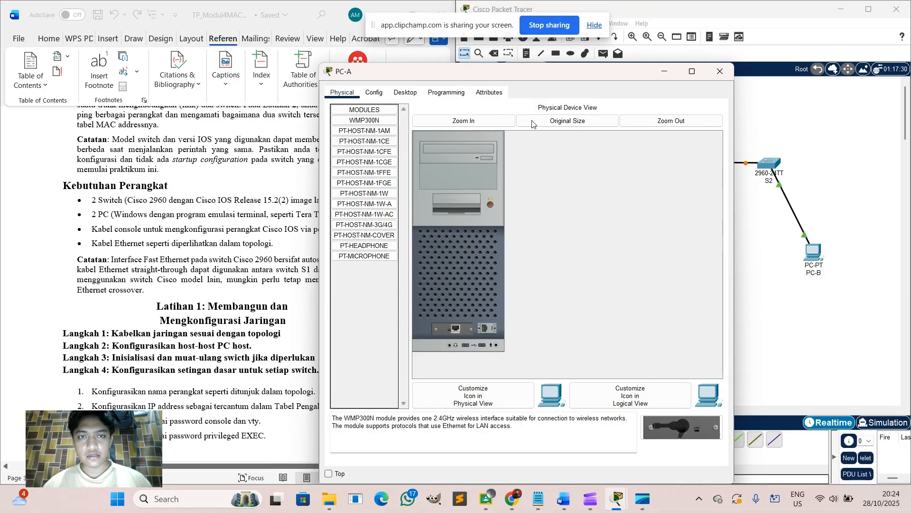
{"action": "left_click", "coordinate": [413, 94]}
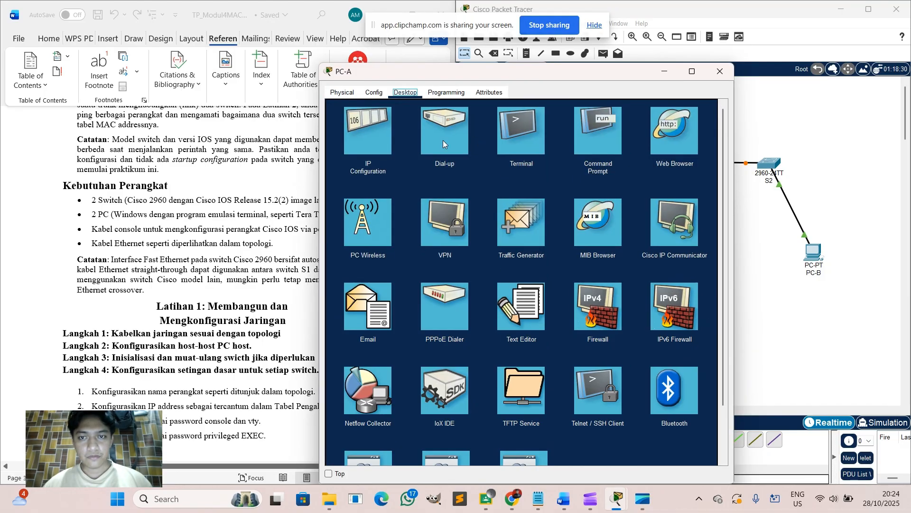
{"action": "left_click", "coordinate": [368, 151]}
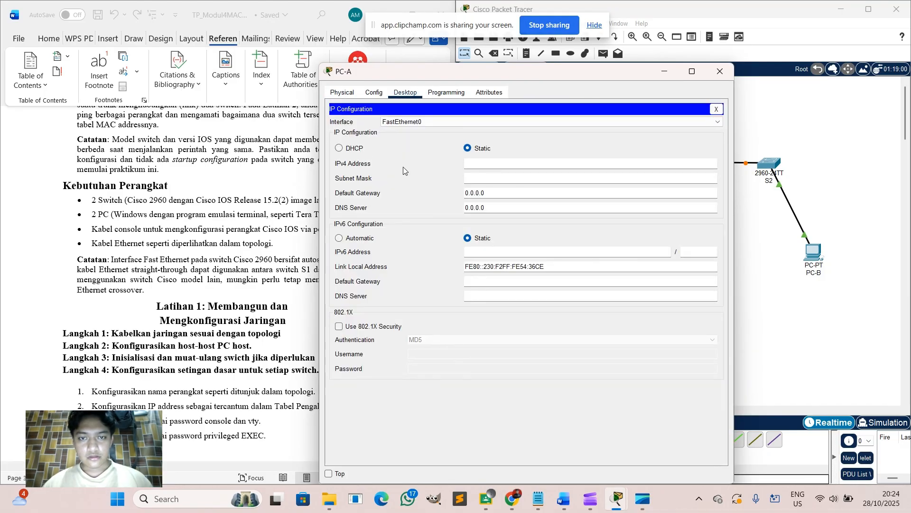
{"action": "left_click", "coordinate": [516, 164]}
{"action": "scroll", "coordinate": [211, 163], "scroll_direction": "up", "scroll_amount": 10}
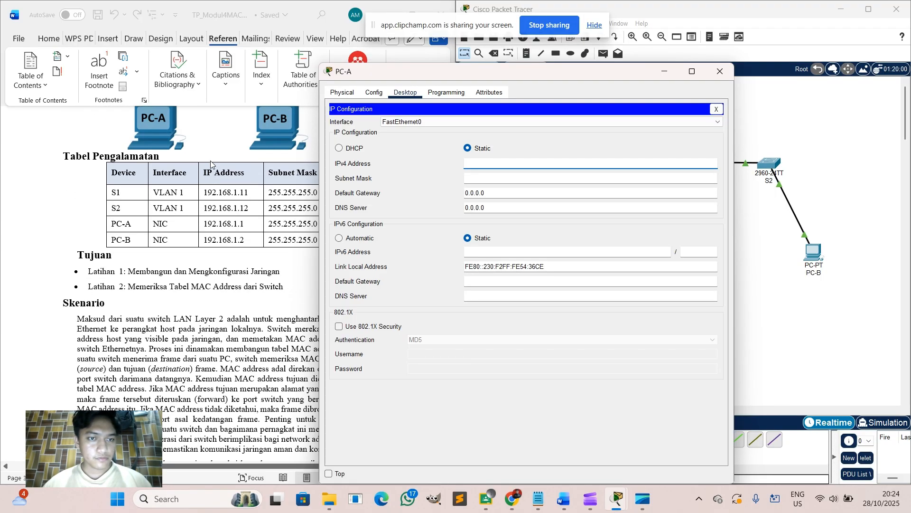
{"action": "type", "text": "192"}
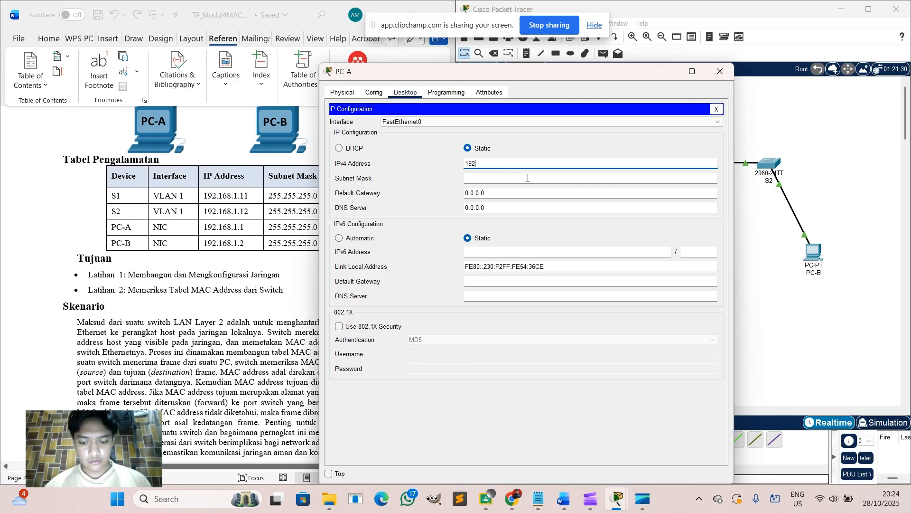
{"action": "type", "text": ".168."}
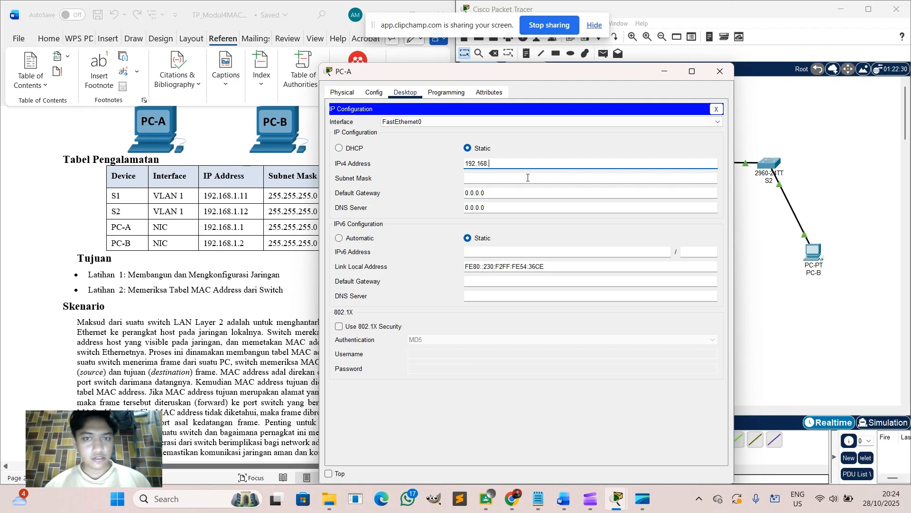
{"action": "type", "text": "1.1"}
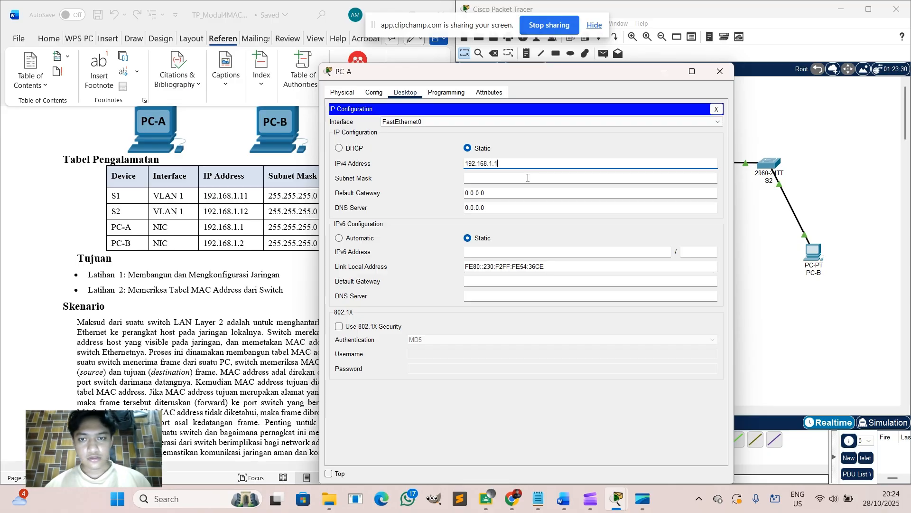
{"action": "left_click", "coordinate": [528, 178]}
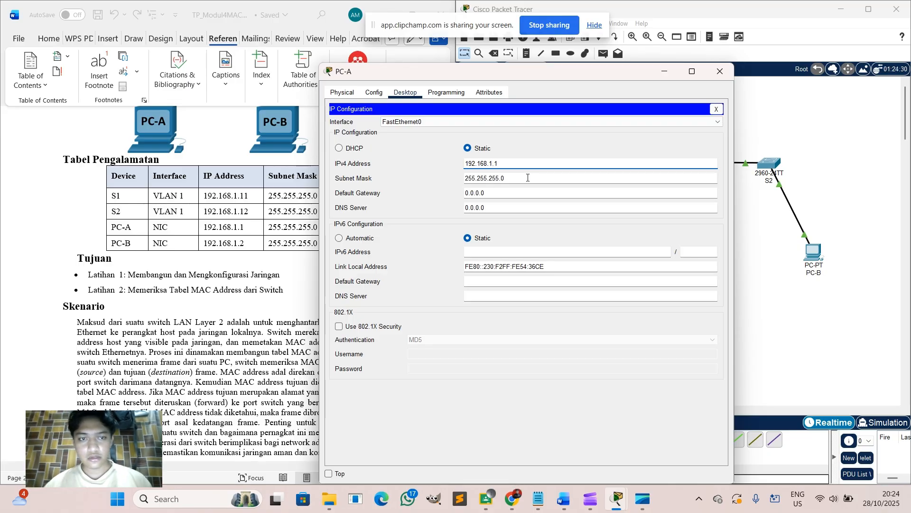
Set PC-B's IPv4 address to 192.168.1.2 with mask 255.255.255.0, then close its window.
{"action": "left_click", "coordinate": [720, 71]}
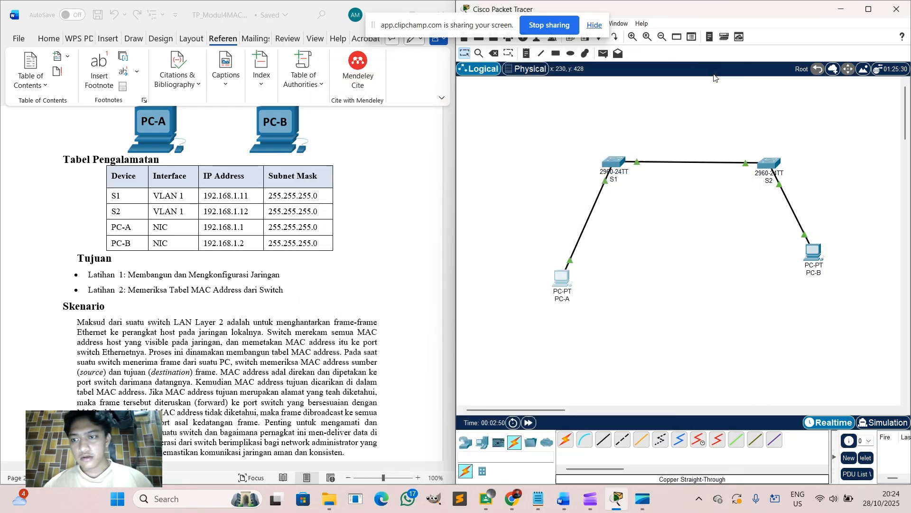
{"action": "left_click", "coordinate": [813, 253]}
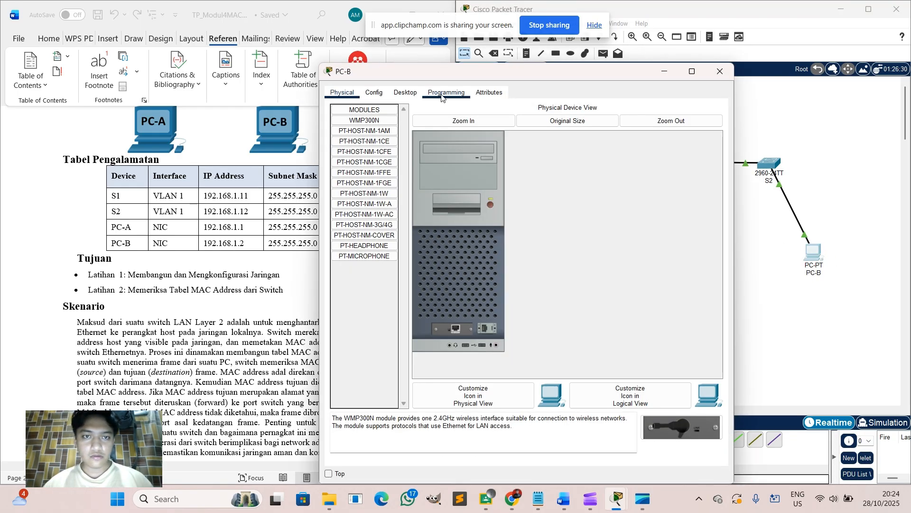
{"action": "left_click", "coordinate": [406, 93]}
{"action": "left_click", "coordinate": [377, 146]}
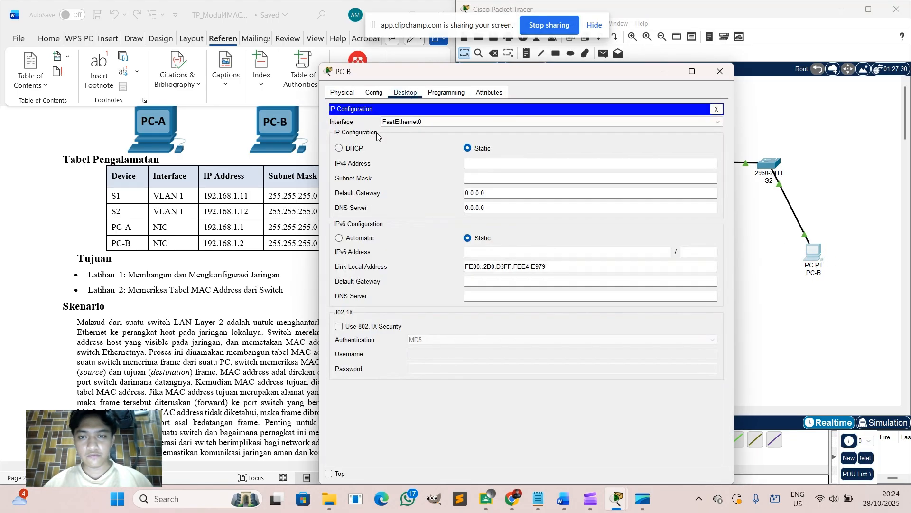
{"action": "left_click", "coordinate": [510, 167]}
{"action": "type", "text": "1"}
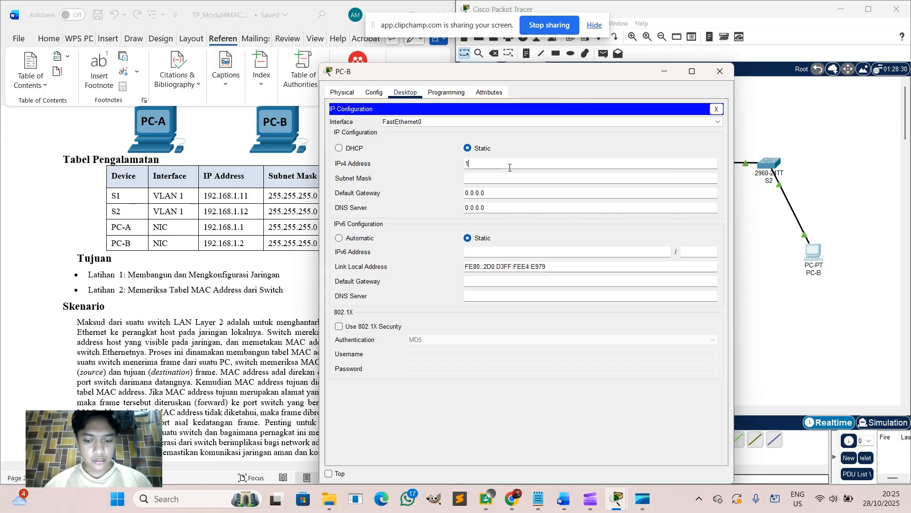
{"action": "type", "text": "92.16"}
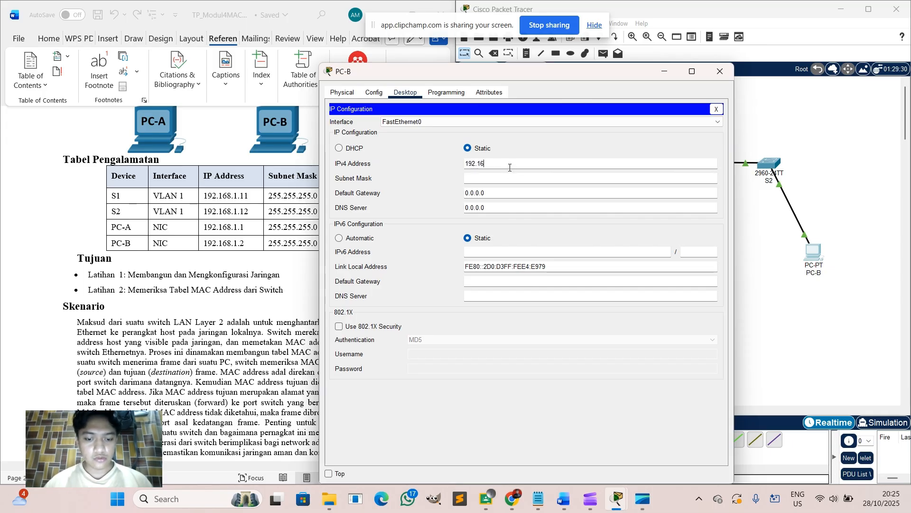
{"action": "type", "text": "8.1"}
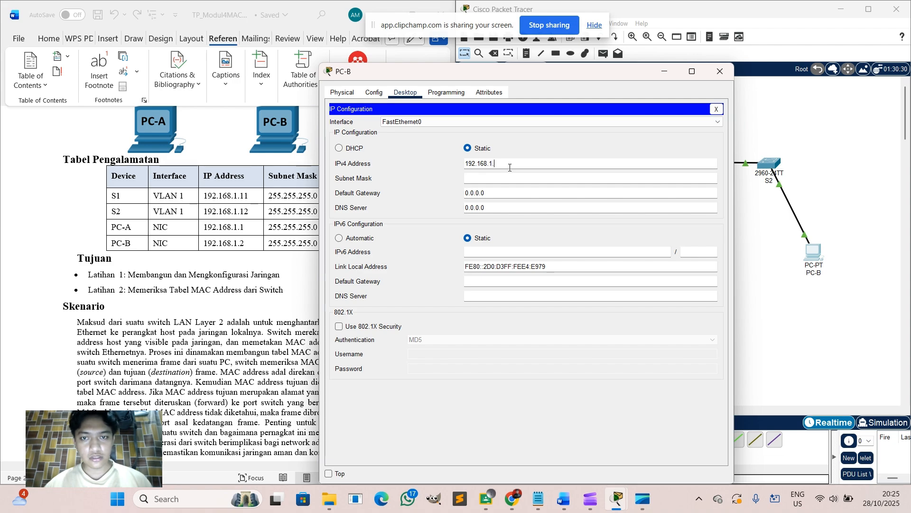
{"action": "type", "text": ".2"}
{"action": "key", "text": "Return"}
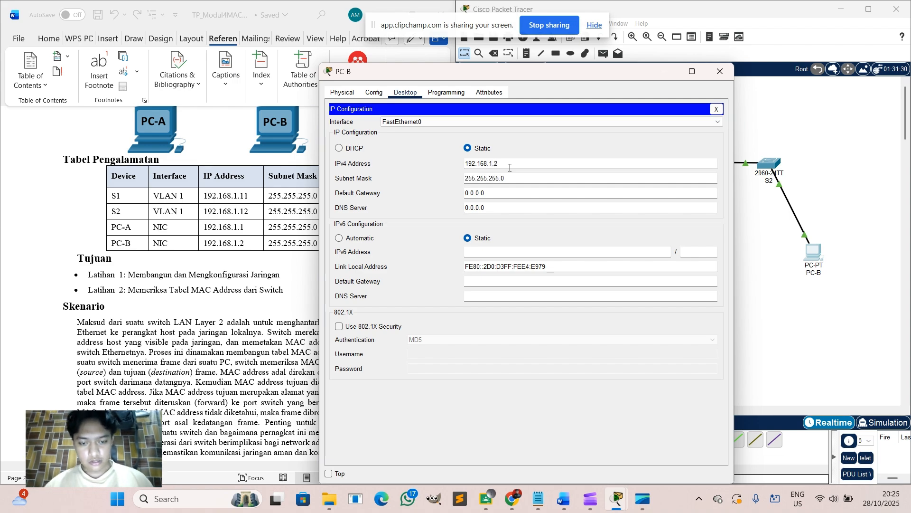
{"action": "left_click", "coordinate": [526, 179]}
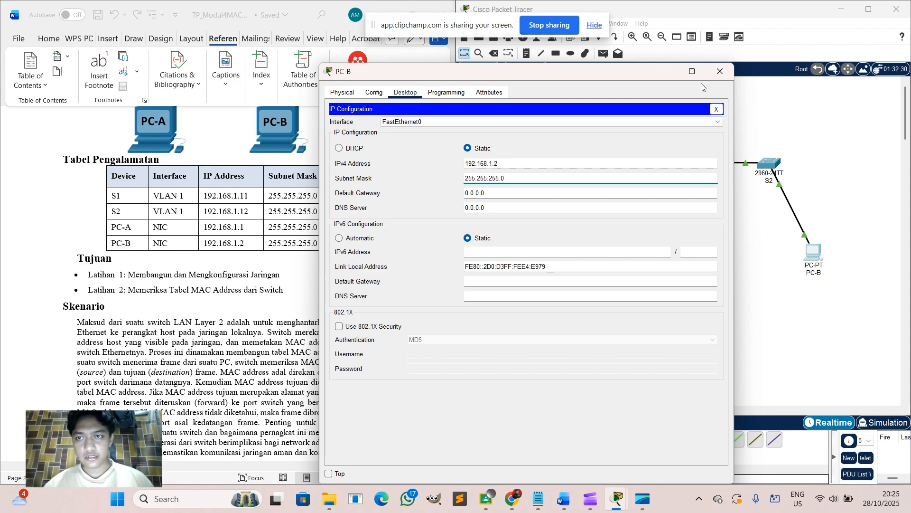
{"action": "left_click", "coordinate": [719, 71]}
Open switch S1's CLI to view its boot output and link-up messages.
{"action": "scroll", "coordinate": [260, 266], "scroll_direction": "down", "scroll_amount": 8}
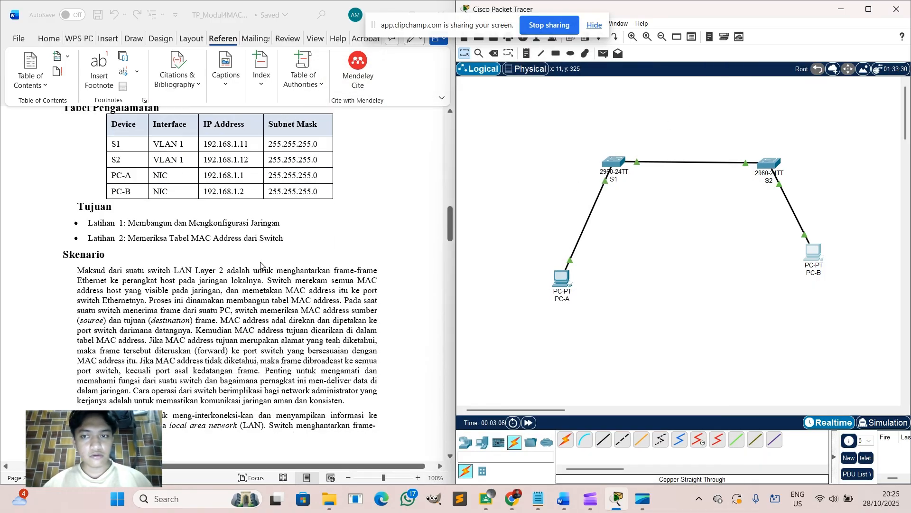
{"action": "scroll", "coordinate": [261, 265], "scroll_direction": "down", "scroll_amount": 9}
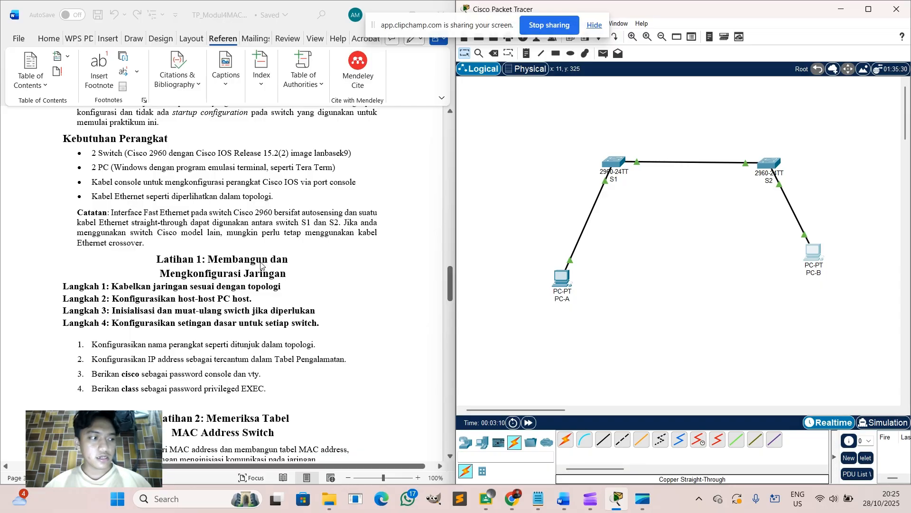
{"action": "left_click", "coordinate": [608, 161]}
{"action": "left_click", "coordinate": [398, 92]}
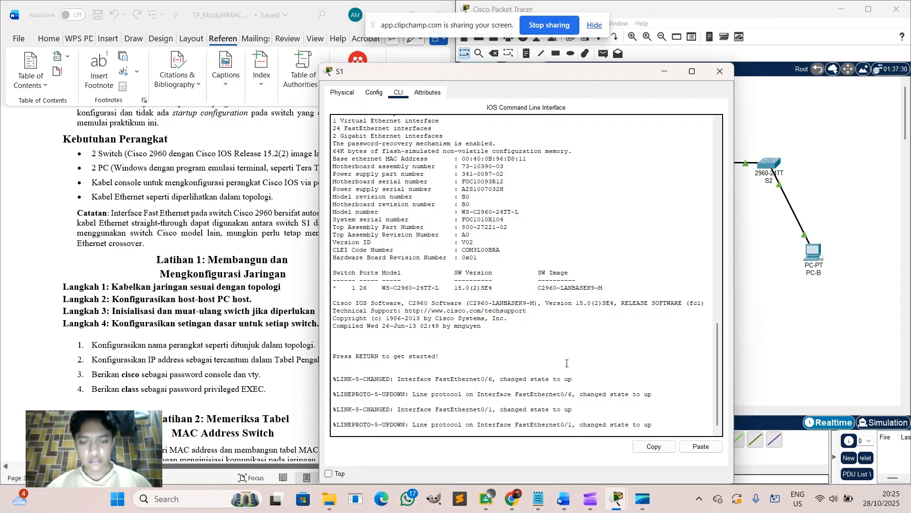
Enter global configuration, set hostname S1, and set the enable password.
{"action": "key", "text": "Return"}
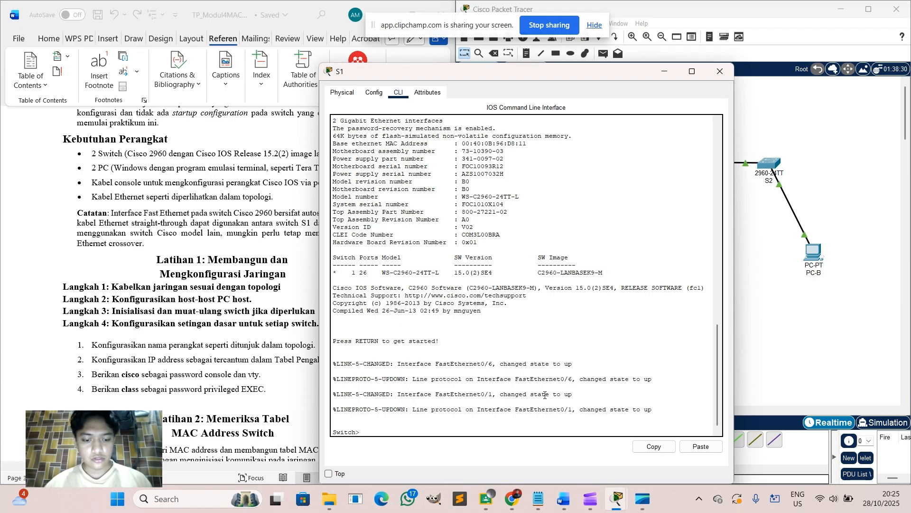
{"action": "type", "text": "enable"}
{"action": "key", "text": "Return"}
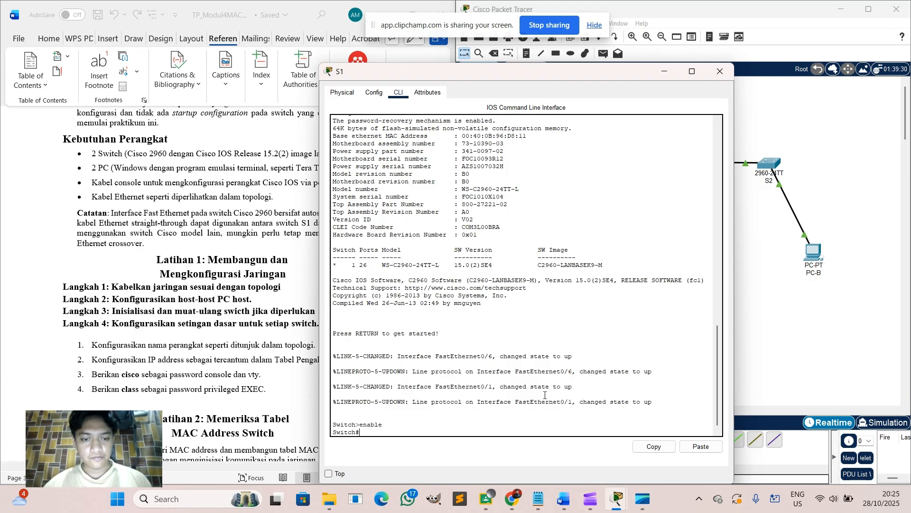
{"action": "type", "text": "conf"}
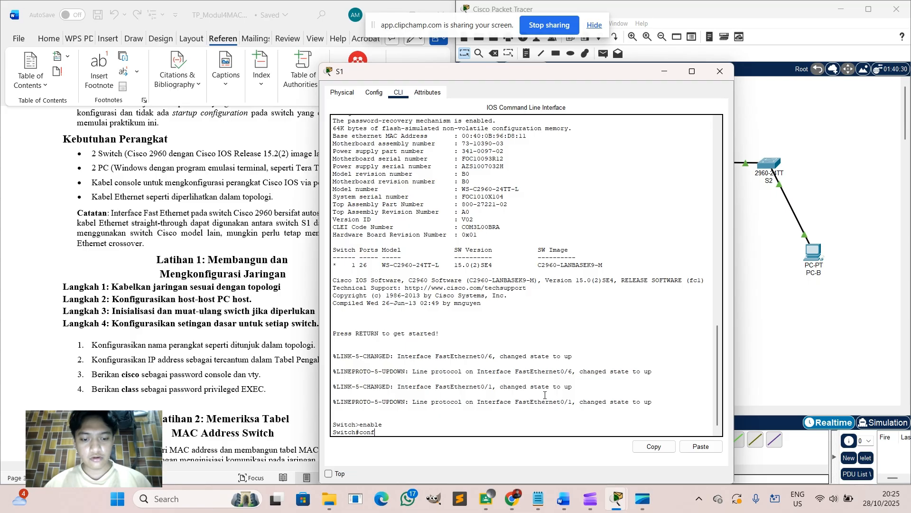
{"action": "type", "text": "igure termi"}
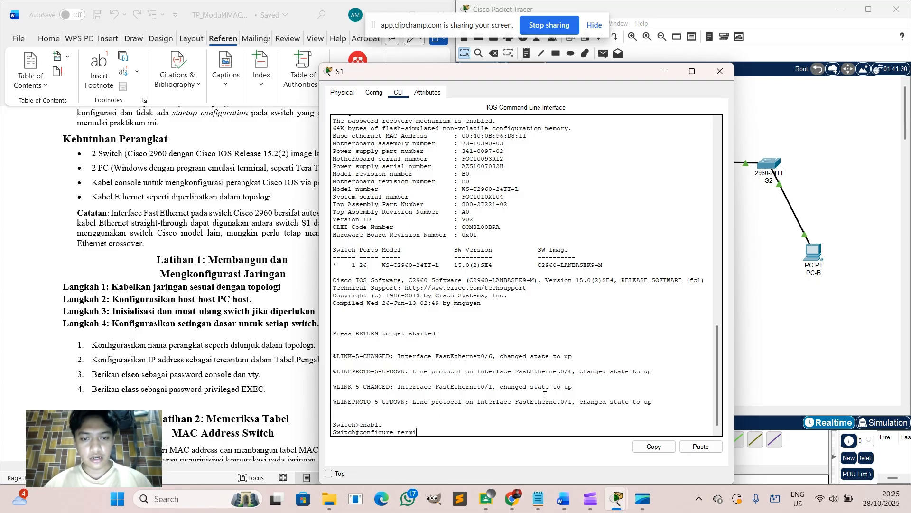
{"action": "type", "text": "nal"}
{"action": "key", "text": "Return"}
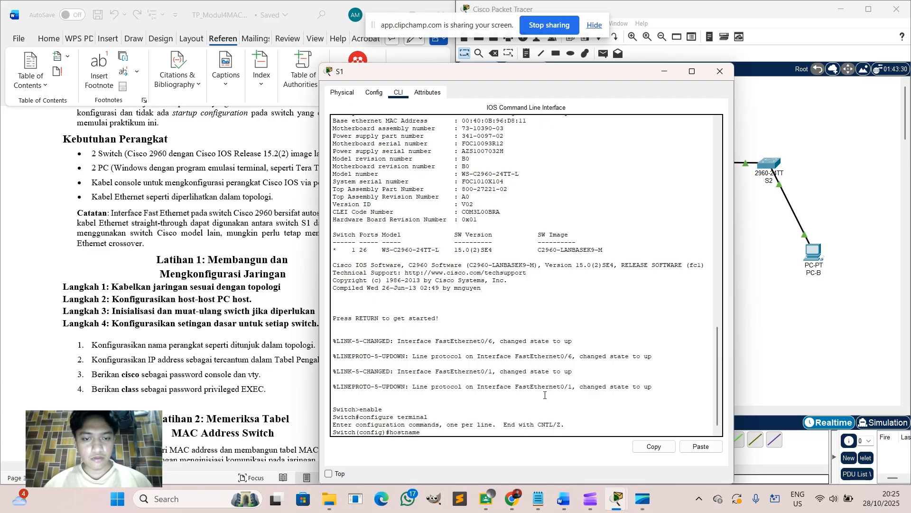
{"action": "type", "text": "hostname S1"}
{"action": "key", "text": "Return"}
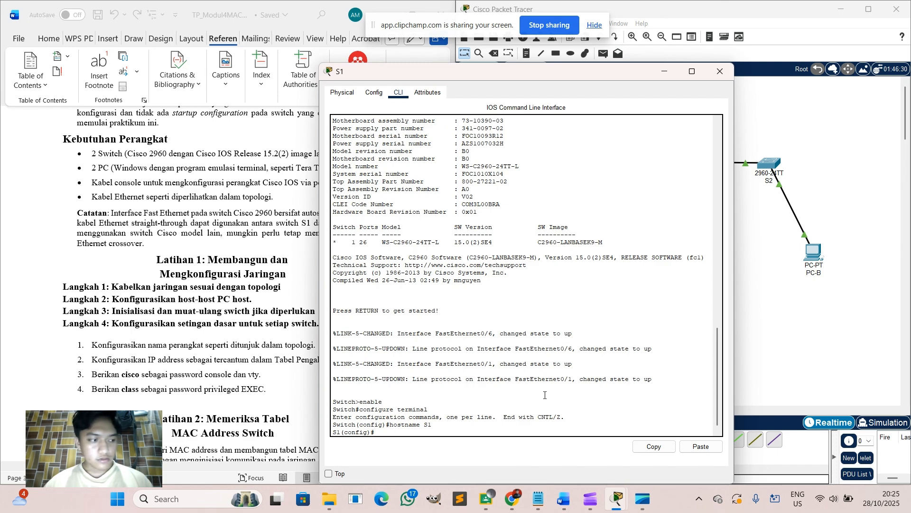
{"action": "type", "text": "enable p"}
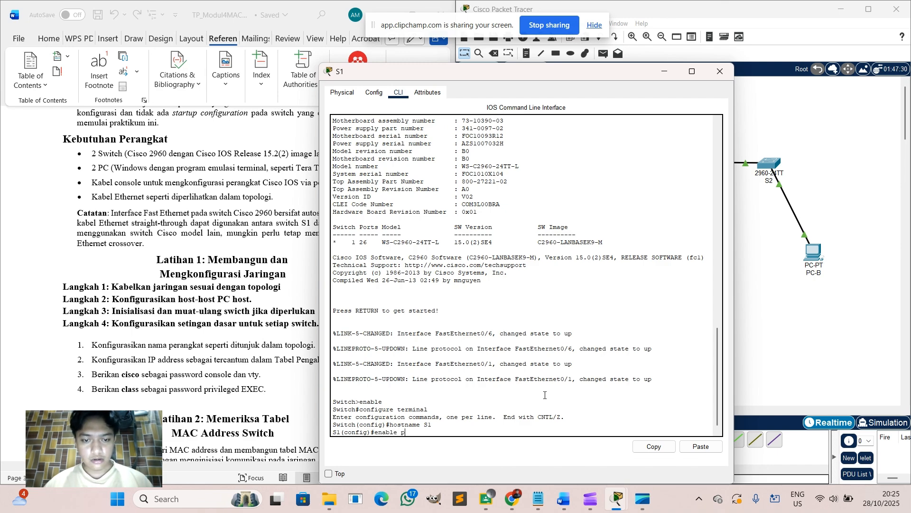
{"action": "type", "text": "assword class"}
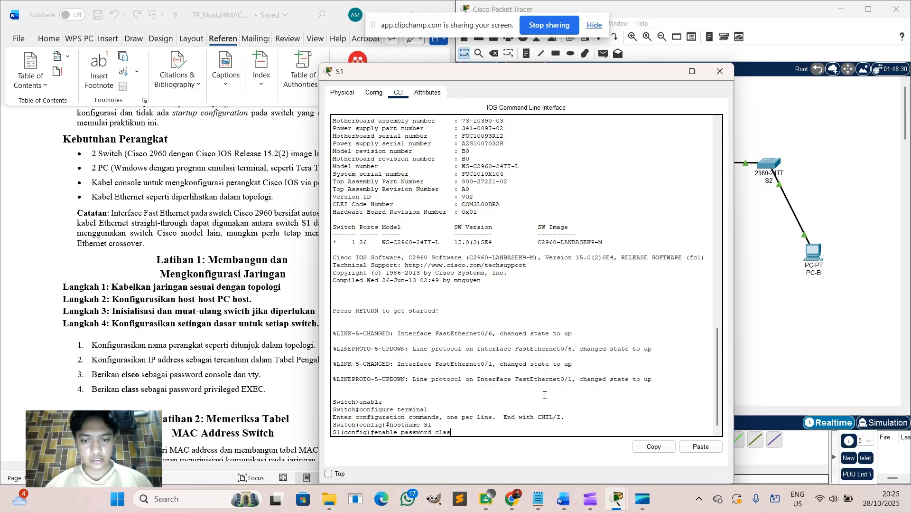
{"action": "key", "text": "Return"}
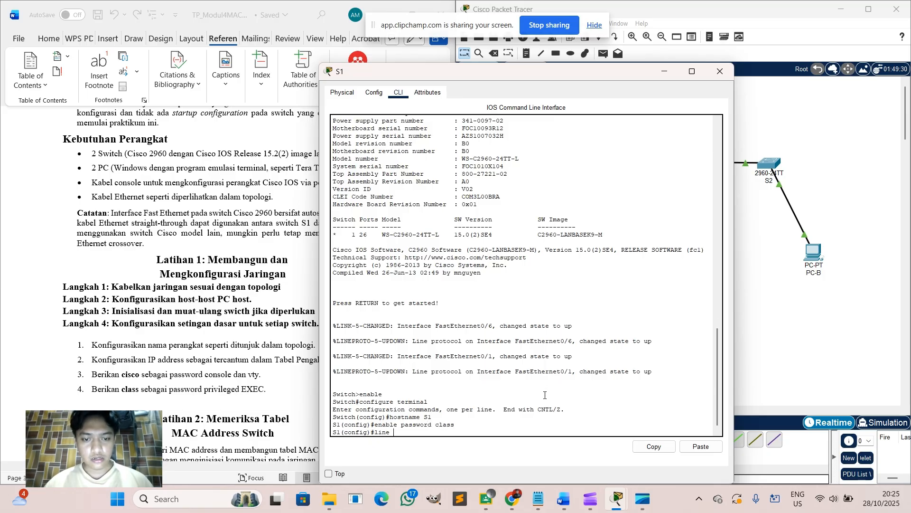
Protect line console 0 with a password and require login.
{"action": "type", "text": "line console"}
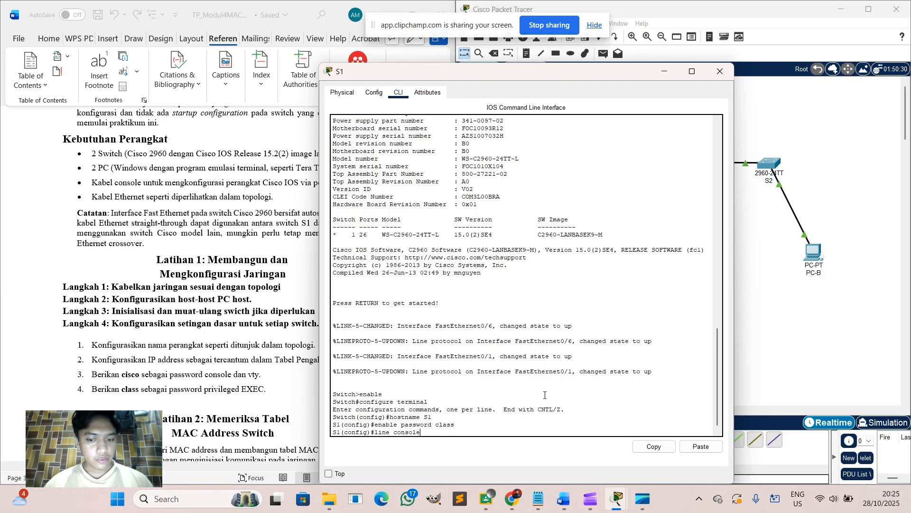
{"action": "type", "text": " 0"}
{"action": "key", "text": "Return"}
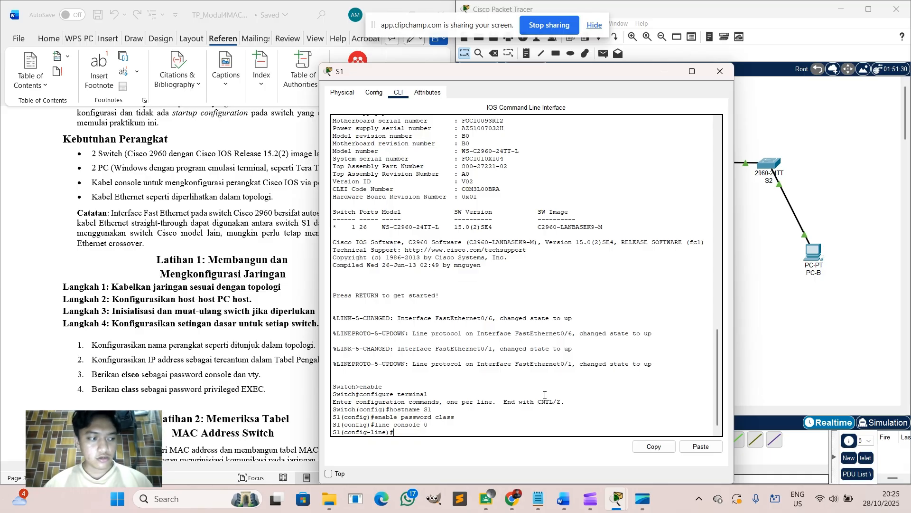
{"action": "type", "text": "pass"}
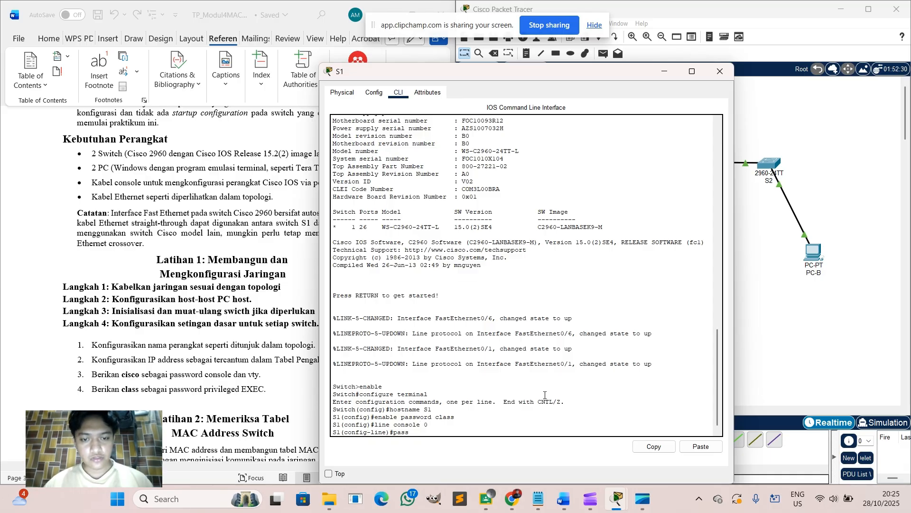
{"action": "type", "text": "word cisco"}
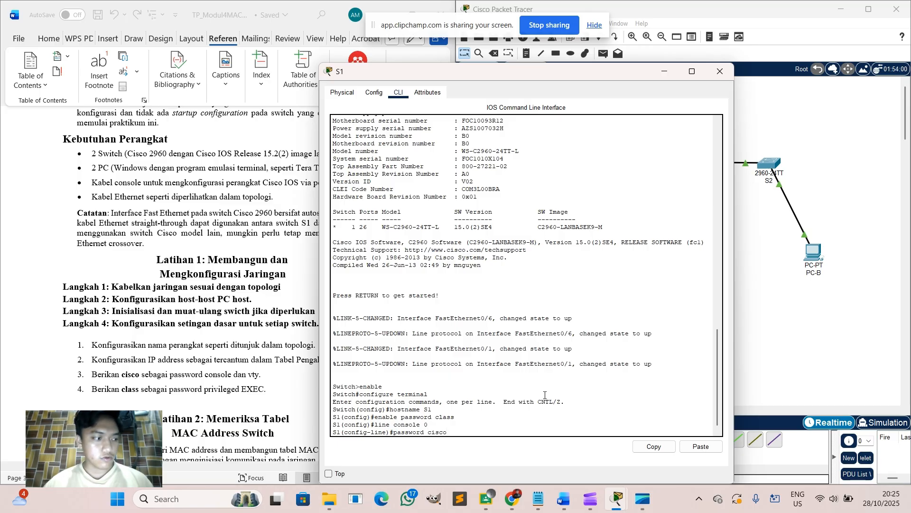
{"action": "key", "text": "Return"}
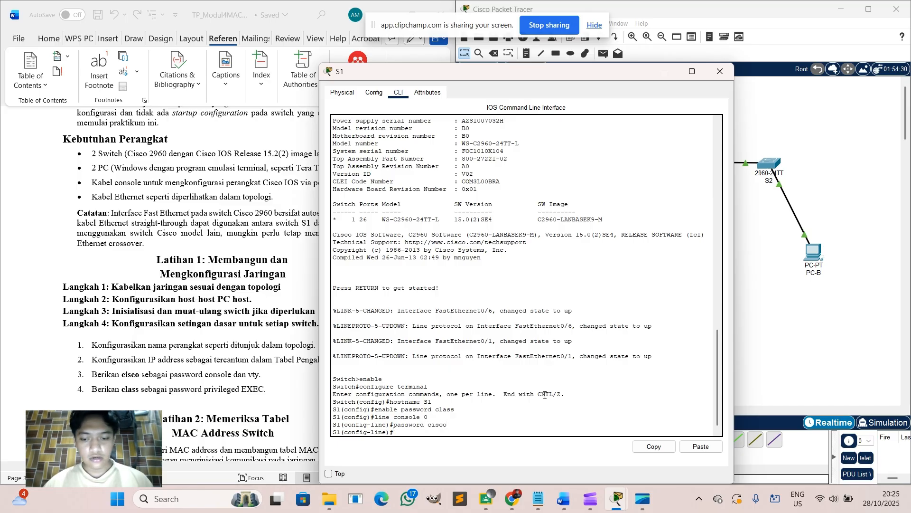
{"action": "type", "text": "login"}
{"action": "key", "text": "Return"}
{"action": "type", "text": "exit"}
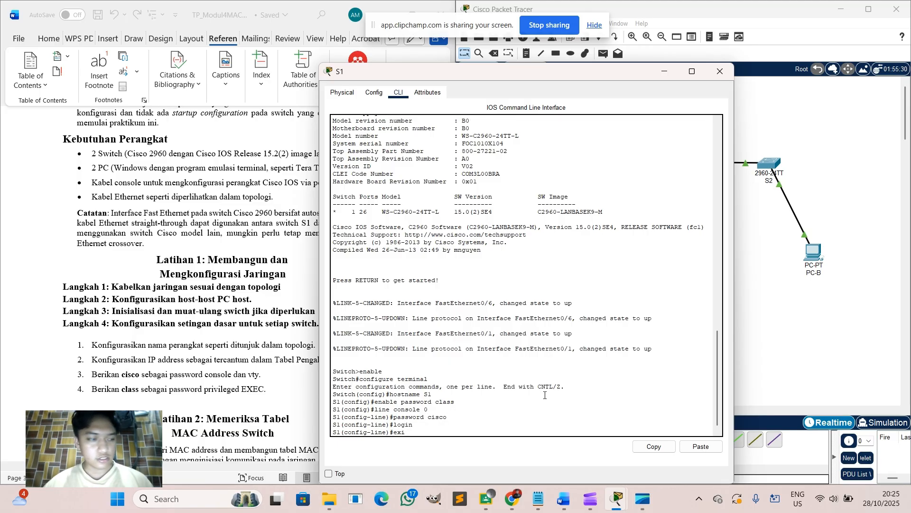
{"action": "key", "text": "Return"}
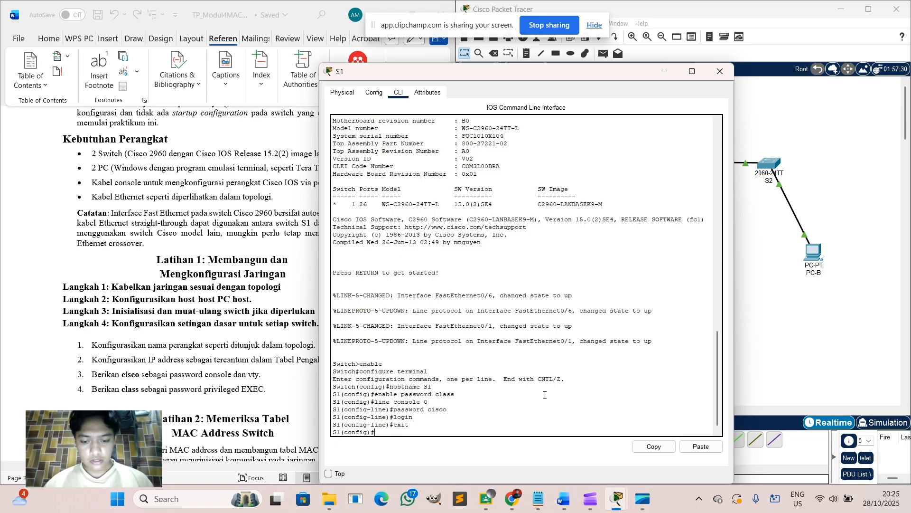
{"action": "type", "text": "line vty 0 15"}
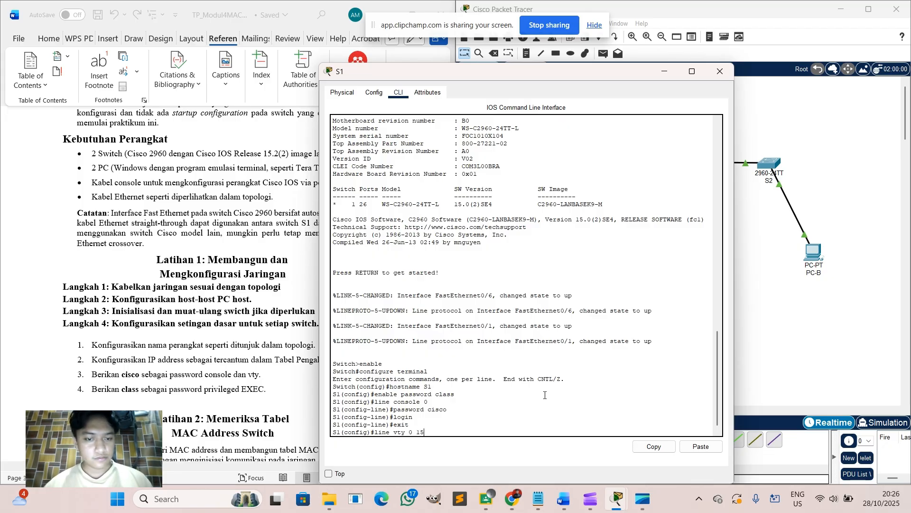
Set a password and require login on vty lines 0 to 15.
{"action": "key", "text": "Return"}
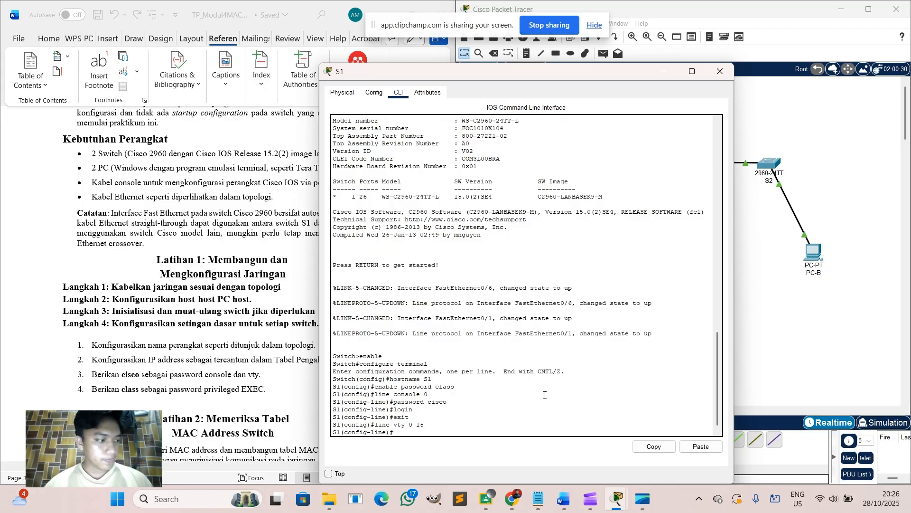
{"action": "type", "text": "pass"}
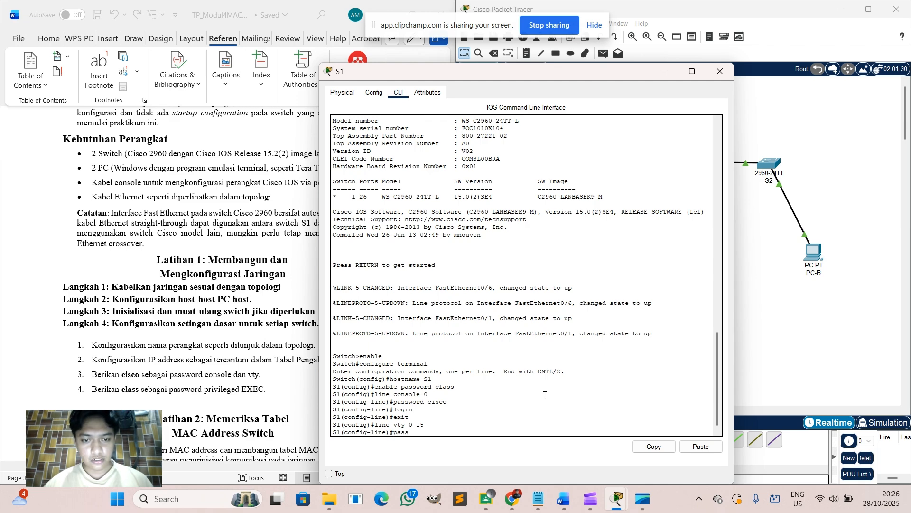
{"action": "type", "text": "word cisco"}
{"action": "key", "text": "Return"}
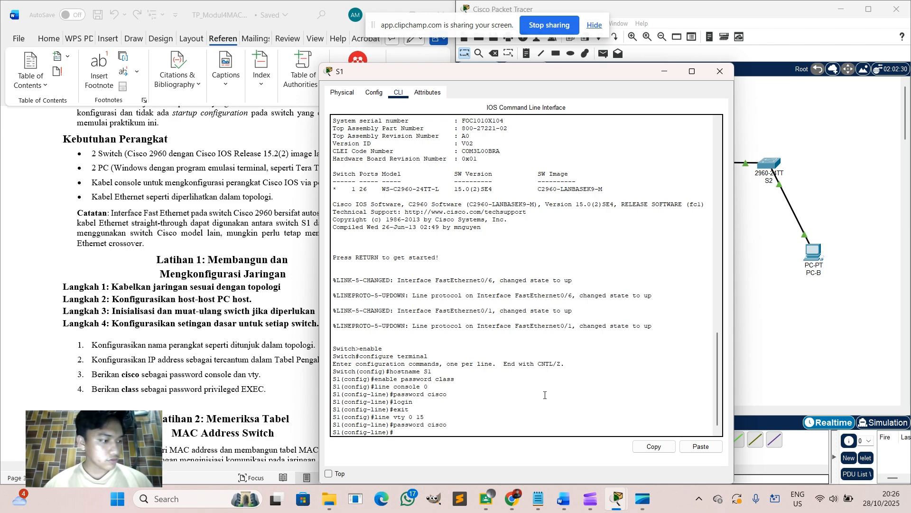
{"action": "type", "text": "login"}
{"action": "key", "text": "Return"}
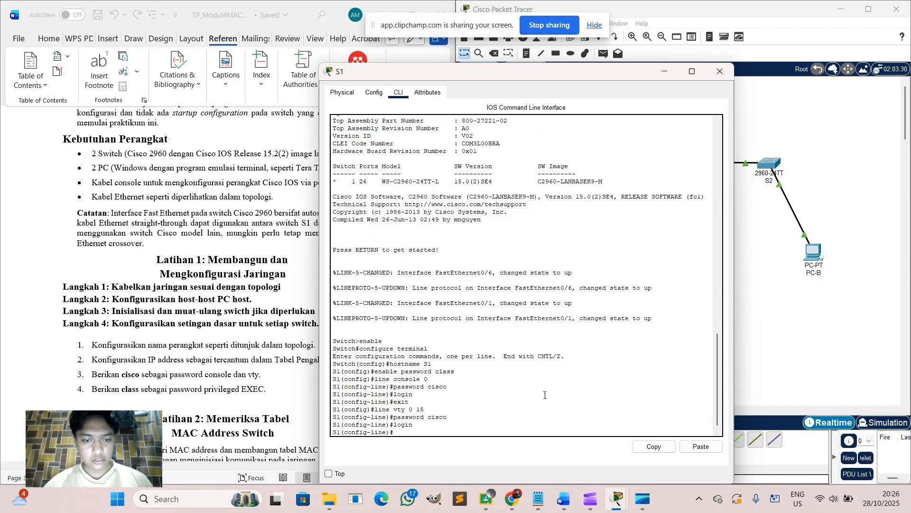
{"action": "type", "text": "exit"}
{"action": "key", "text": "Return"}
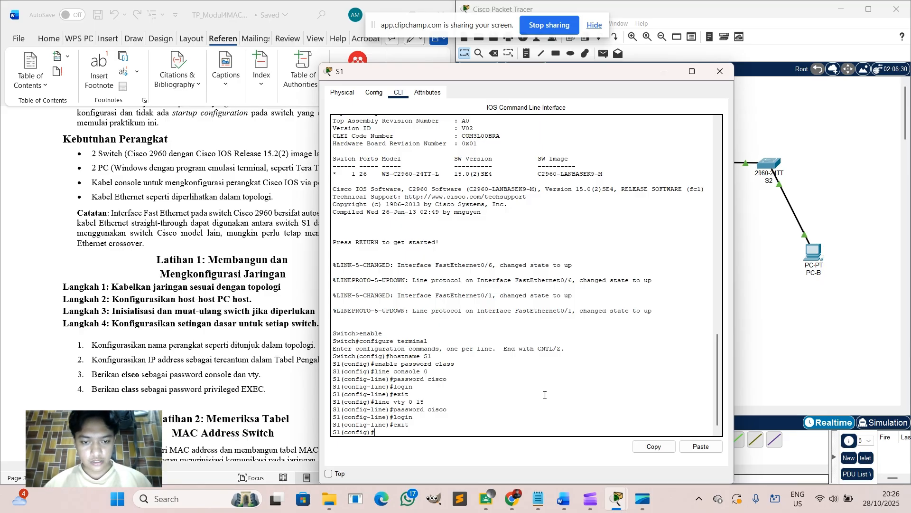
{"action": "type", "text": "interfa"}
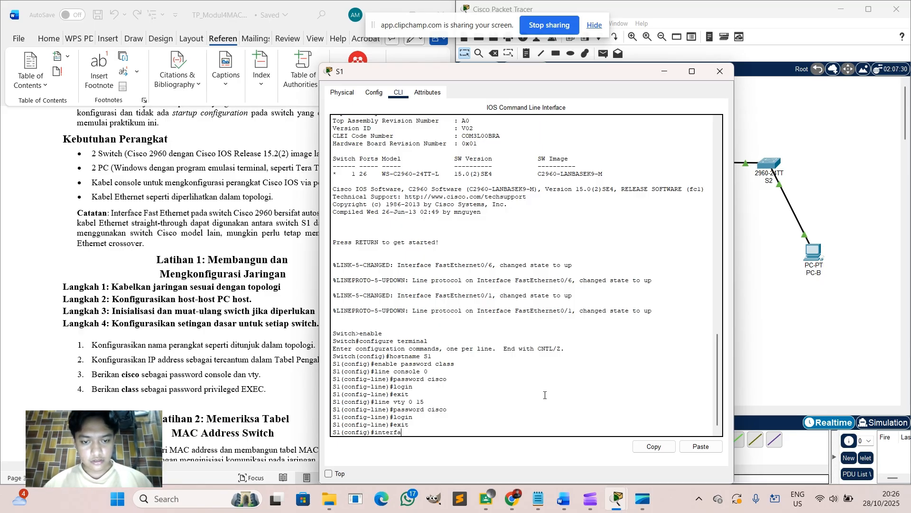
{"action": "type", "text": "ce vlan"}
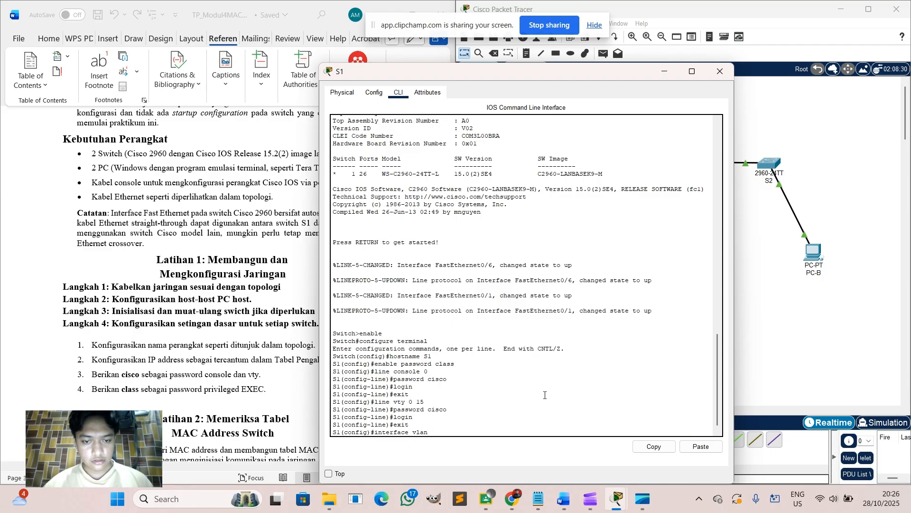
{"action": "type", "text": " 1"}
Assign interface VLAN 1 address 192.168.1.11 255.255.255.0 and enable it with no shutdown.
{"action": "key", "text": "Return"}
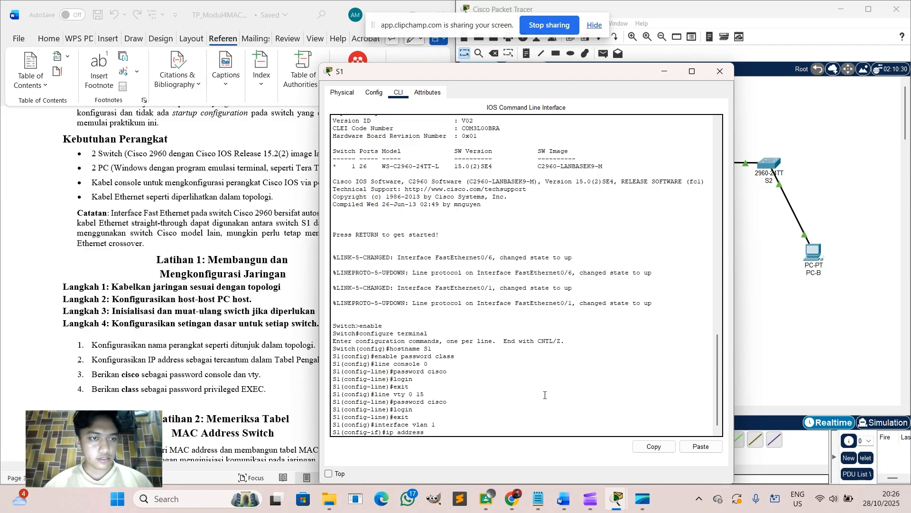
{"action": "scroll", "coordinate": [168, 241], "scroll_direction": "up", "scroll_amount": 15}
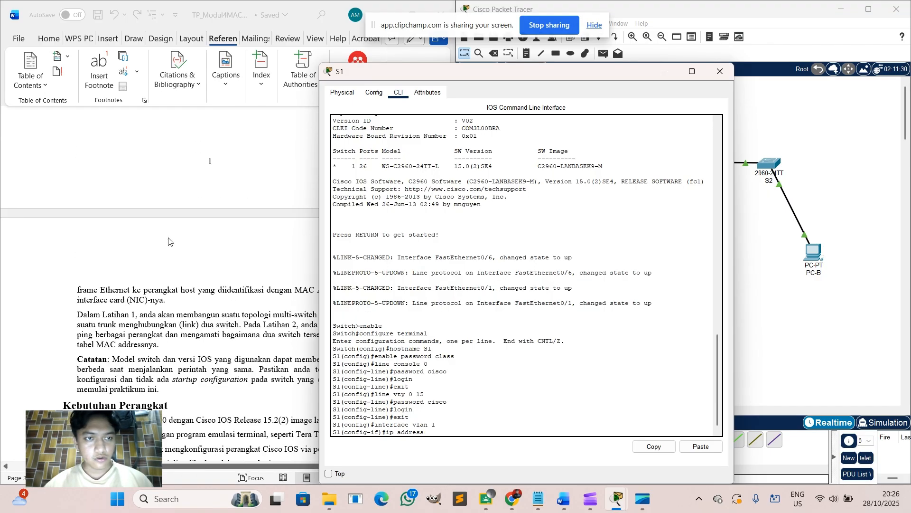
{"action": "scroll", "coordinate": [169, 241], "scroll_direction": "down", "scroll_amount": 2}
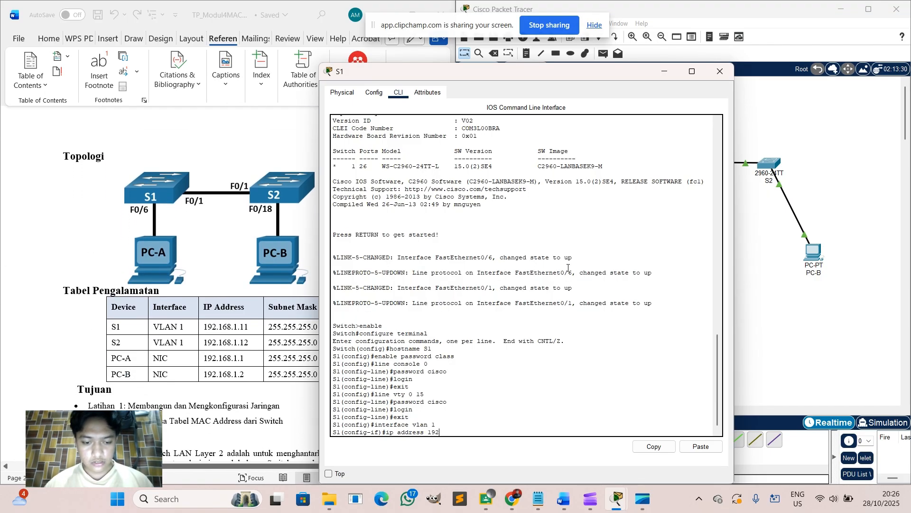
{"action": "type", "text": ".168"}
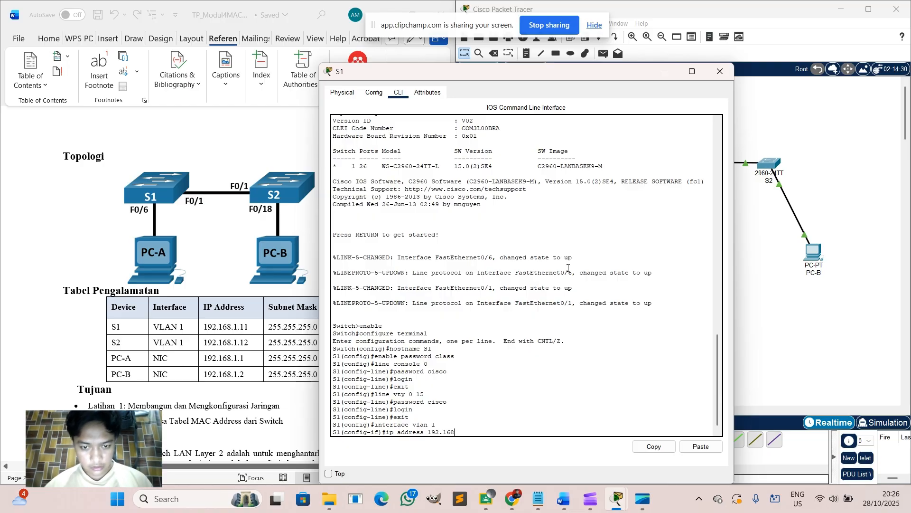
{"action": "type", "text": ".1.11"}
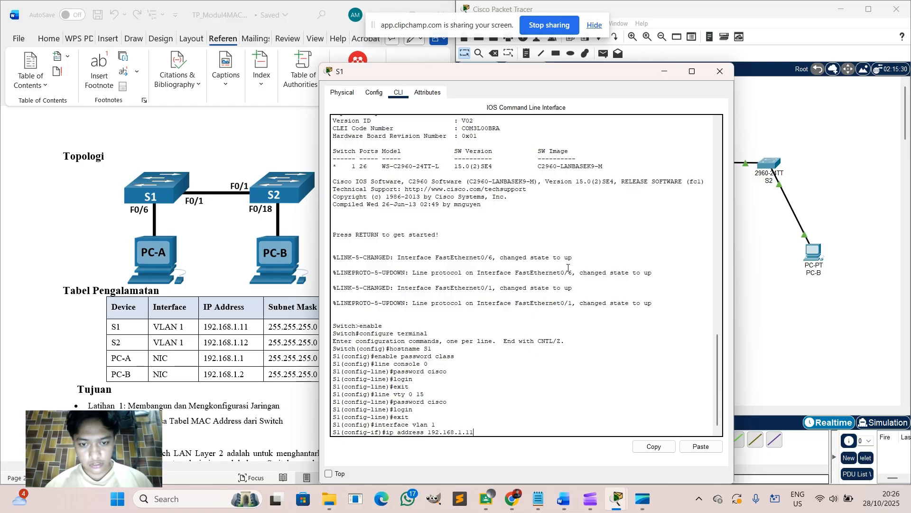
{"action": "type", "text": " 255"}
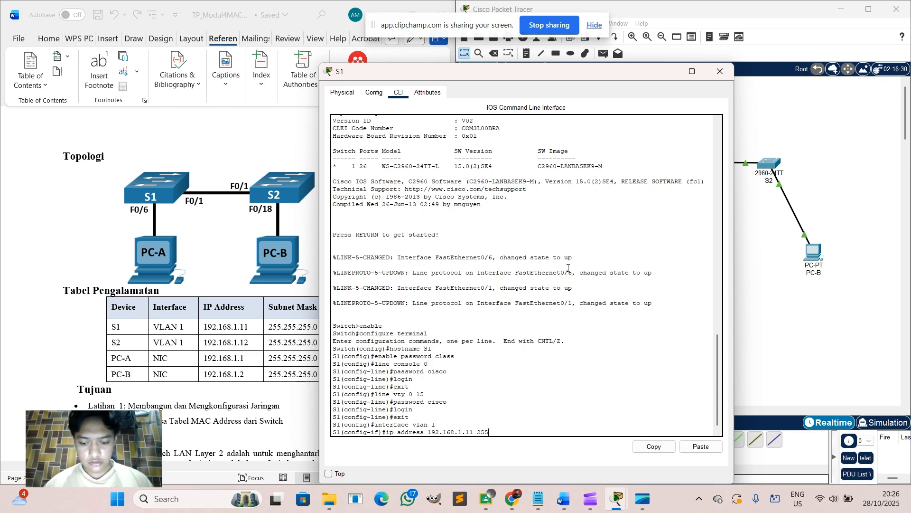
{"action": "type", "text": ".255"}
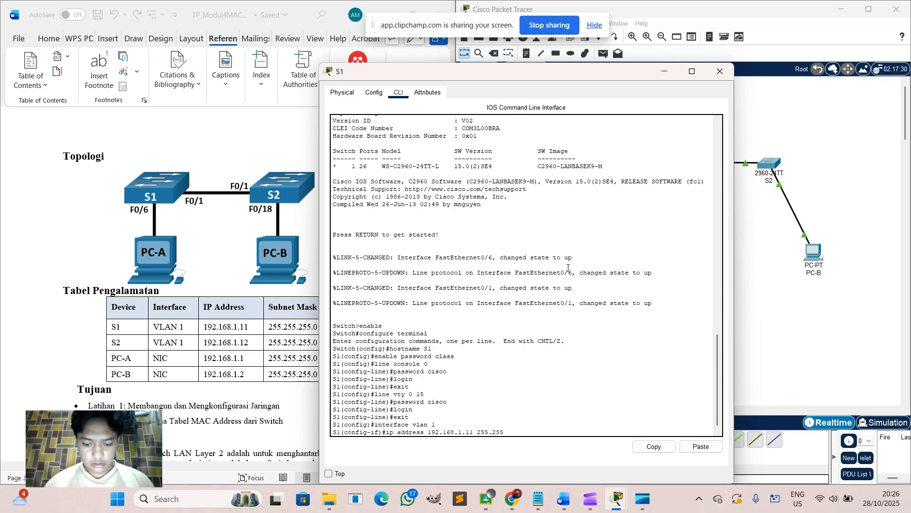
{"action": "type", "text": ".255."}
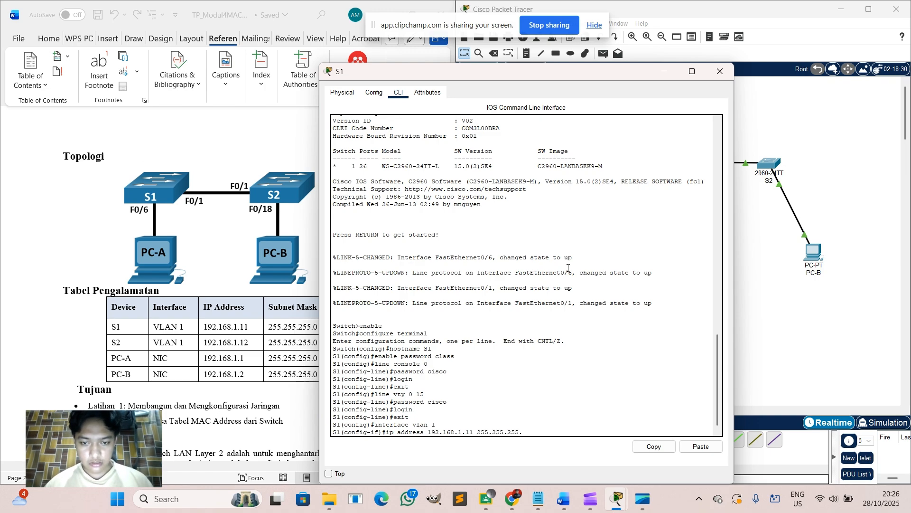
{"action": "type", "text": "0"}
{"action": "key", "text": "Return"}
{"action": "type", "text": "no"}
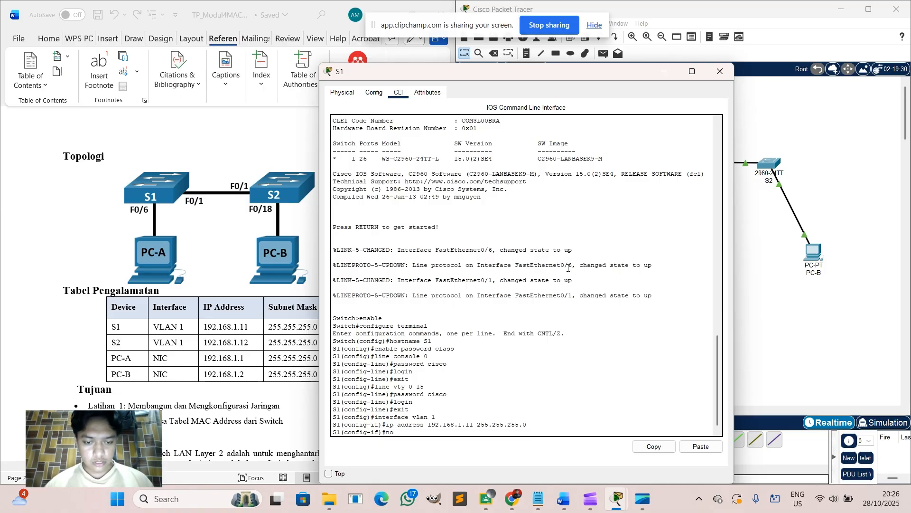
{"action": "type", "text": " sh"}
{"action": "key", "text": "Return"}
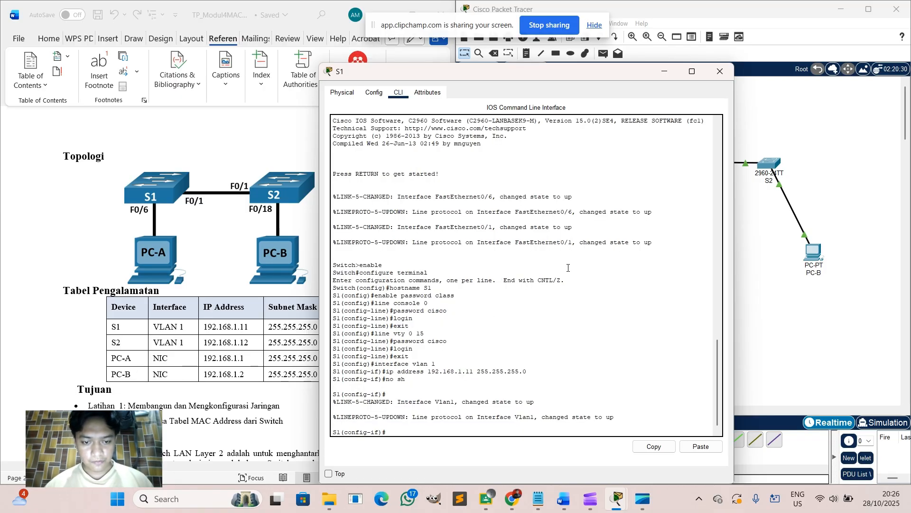
{"action": "type", "text": "exit"}
{"action": "key", "text": "Return"}
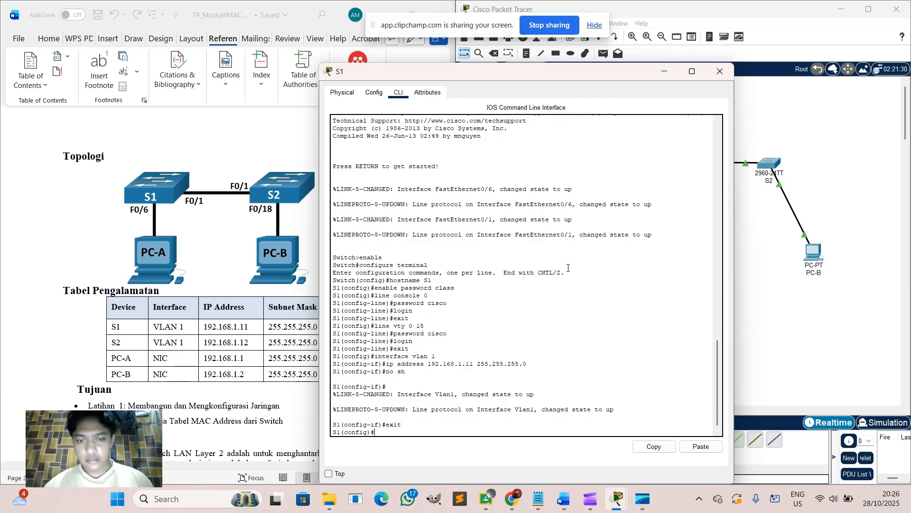
Close S1's window, open S2's CLI, and set S2's enable password in global configuration mode.
{"action": "left_click", "coordinate": [720, 72]}
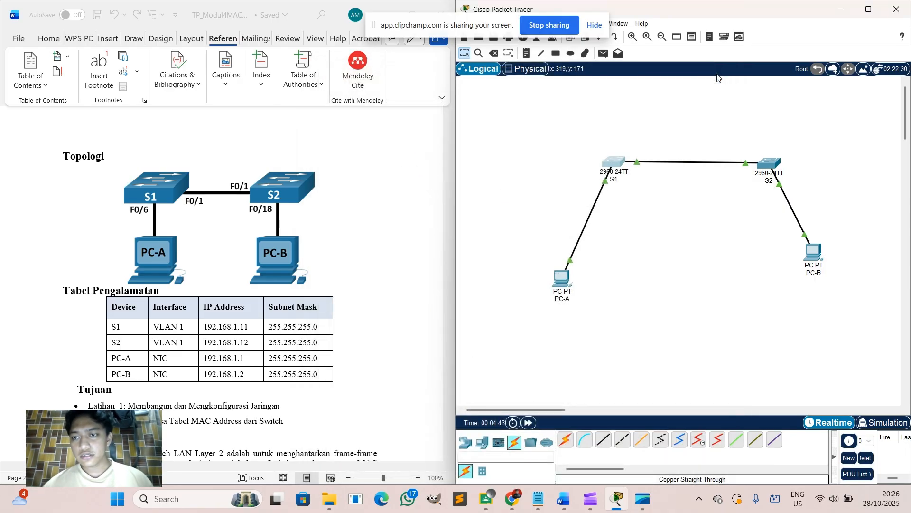
{"action": "left_click", "coordinate": [769, 160]}
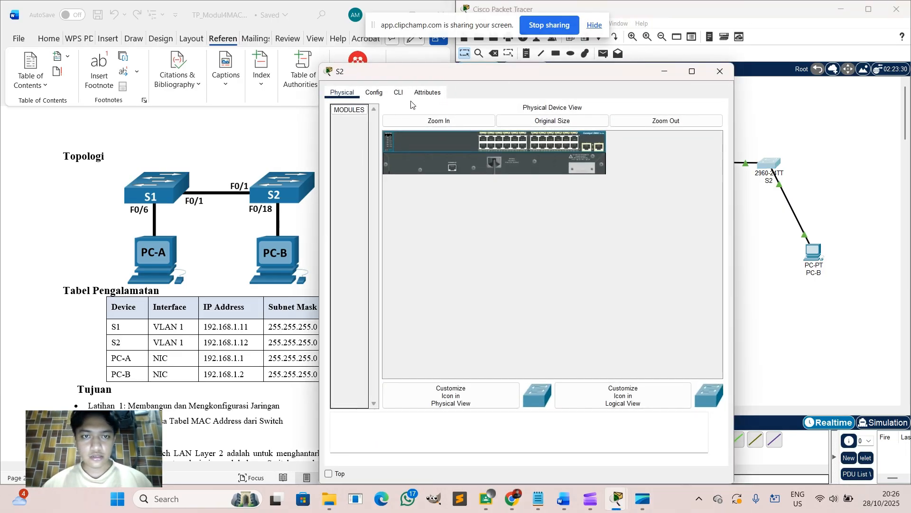
{"action": "left_click", "coordinate": [400, 95]}
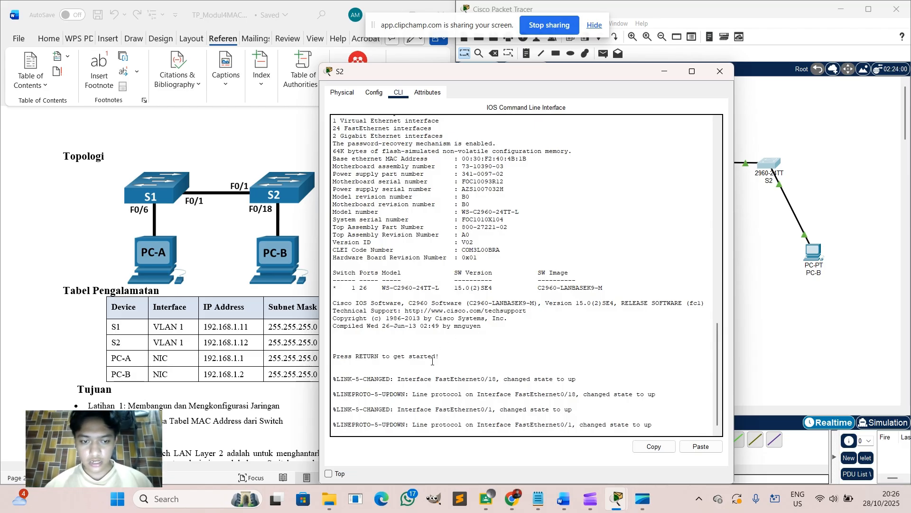
{"action": "key", "text": "Return"}
{"action": "type", "text": "enable"}
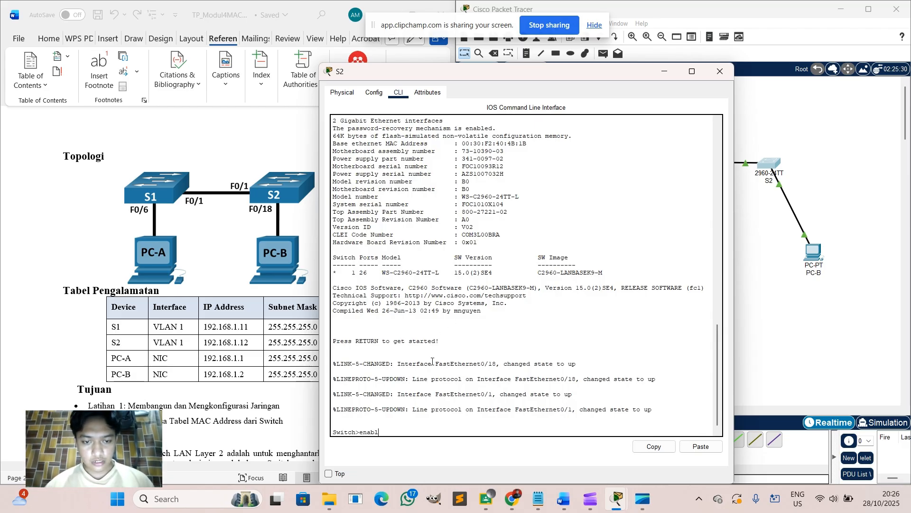
{"action": "key", "text": "Return"}
{"action": "type", "text": "co"}
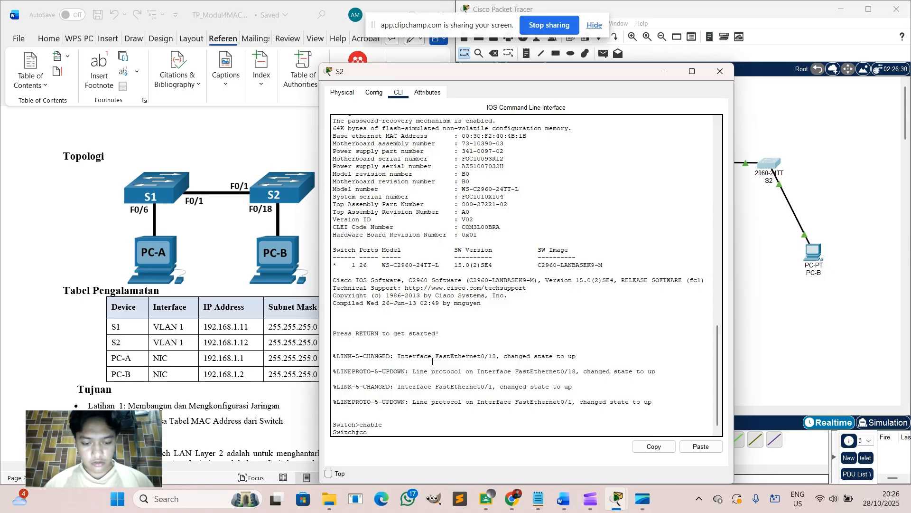
{"action": "type", "text": "nfigure ter"}
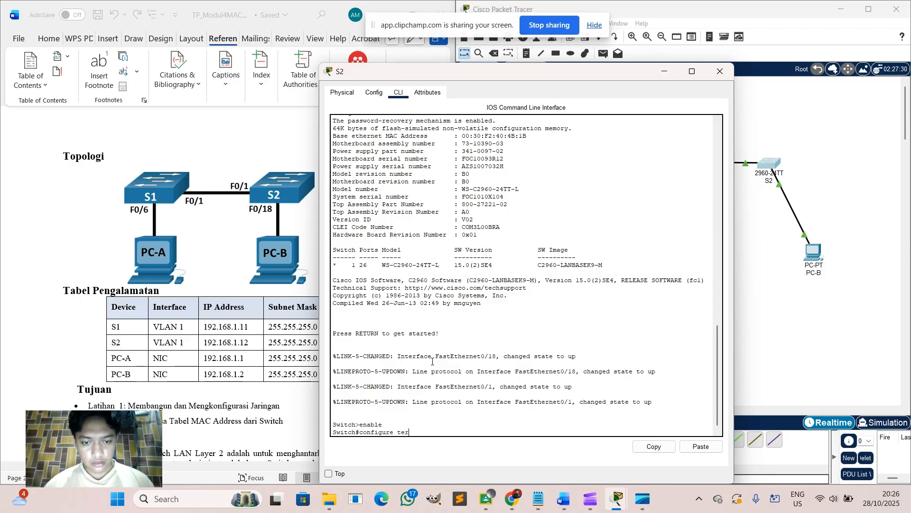
{"action": "type", "text": "minal"}
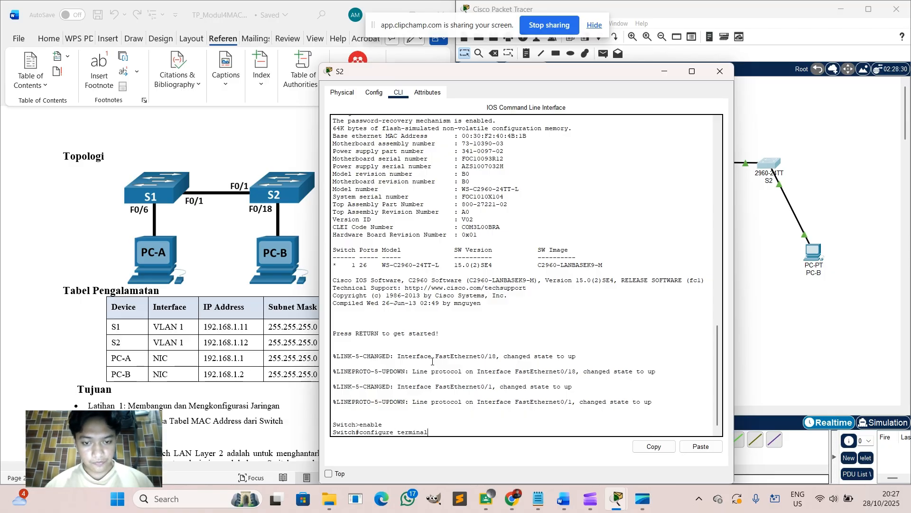
{"action": "key", "text": "Return"}
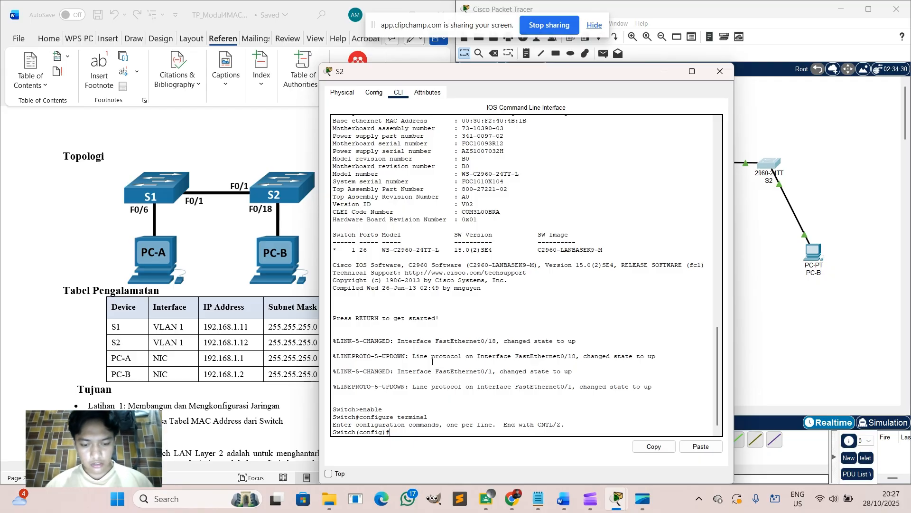
{"action": "type", "text": "enable passw"}
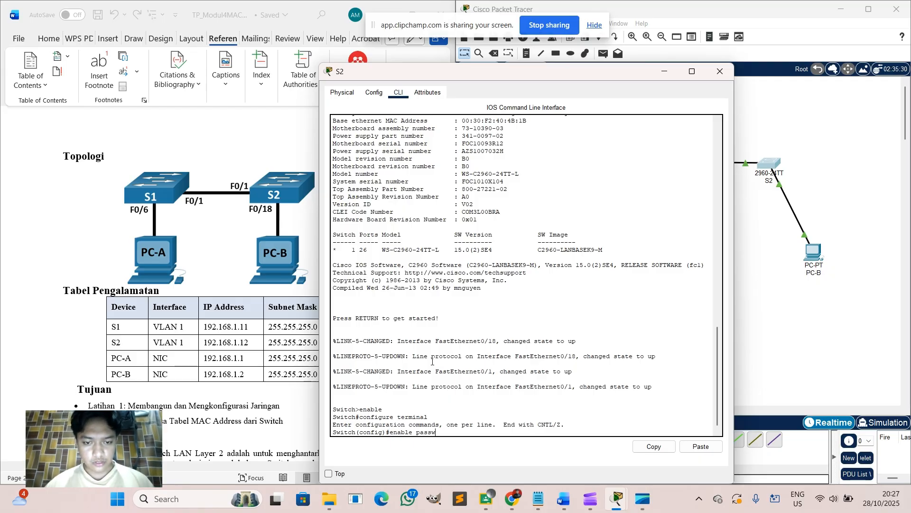
{"action": "type", "text": "ord class"}
{"action": "key", "text": "Return"}
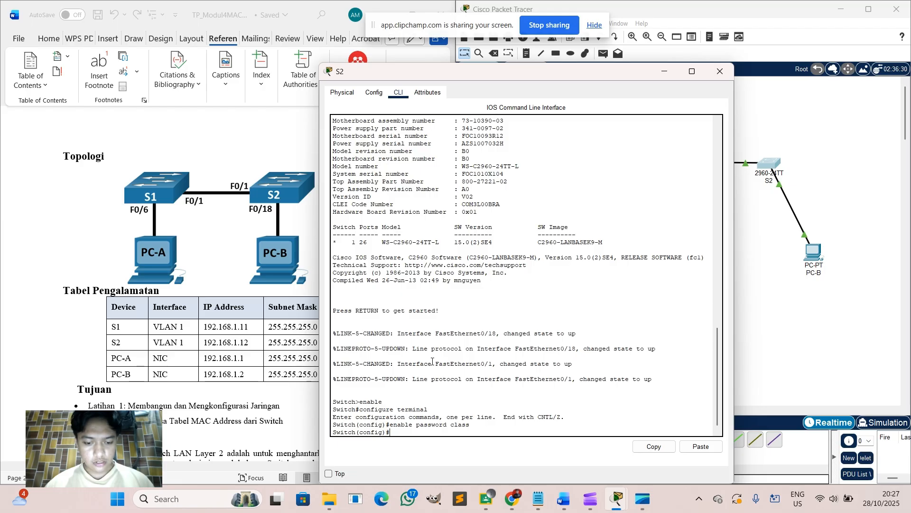
Protect console line 0 with a password and require login.
{"action": "type", "text": "line conso"}
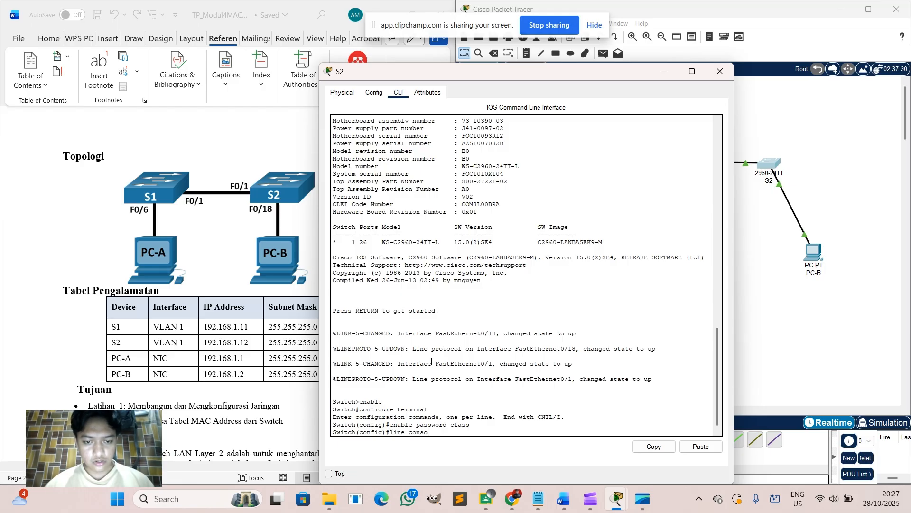
{"action": "type", "text": "le 0"}
{"action": "key", "text": "Return"}
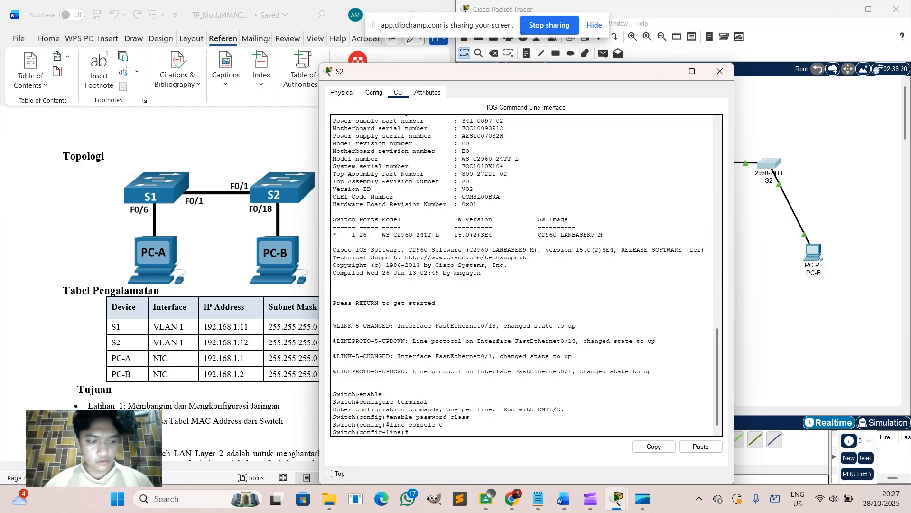
{"action": "type", "text": "password"}
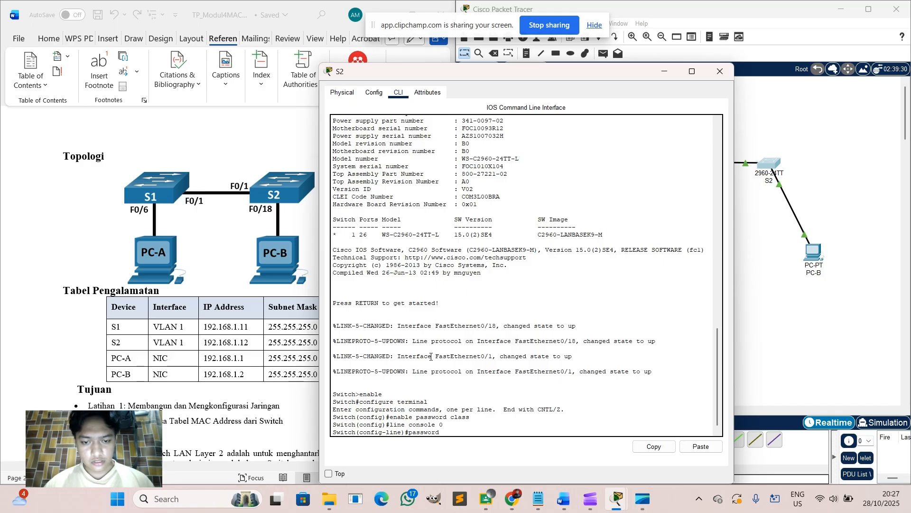
{"action": "type", "text": " cisco"}
{"action": "key", "text": "Return"}
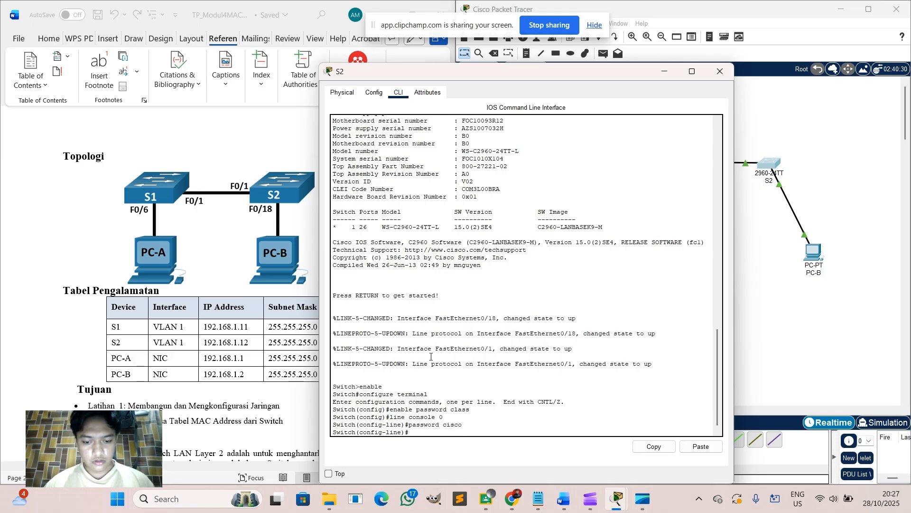
{"action": "type", "text": "login"}
{"action": "key", "text": "Return"}
{"action": "type", "text": "exit"}
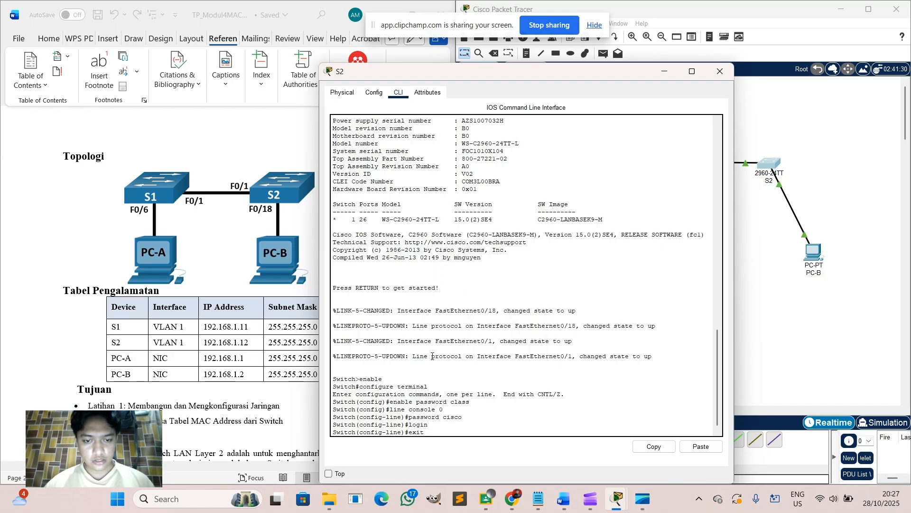
{"action": "key", "text": "Return"}
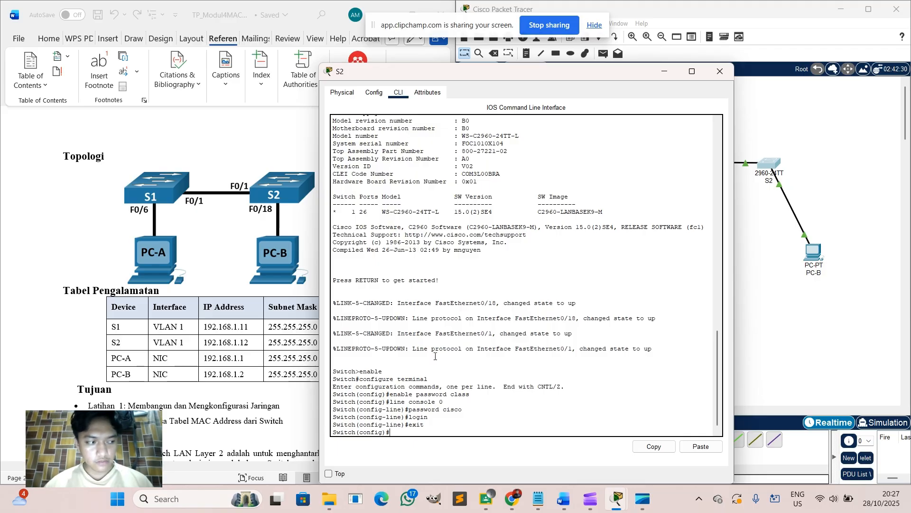
Protect vty lines 0–15 with a password and require login.
{"action": "type", "text": "line vt"}
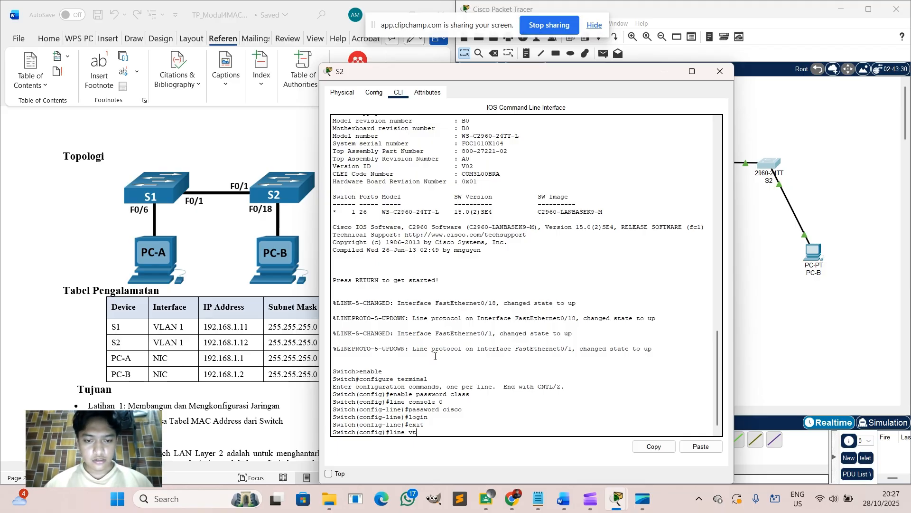
{"action": "type", "text": "y 0"}
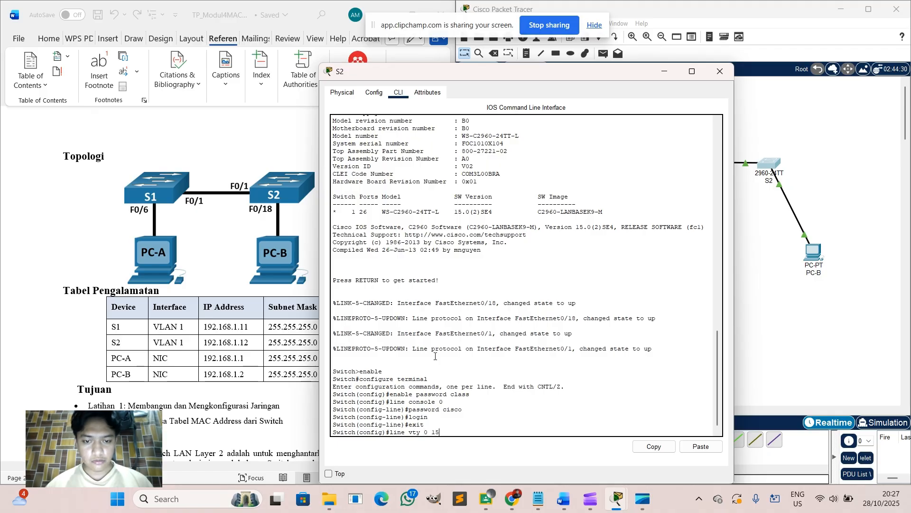
{"action": "type", "text": " 15"}
{"action": "key", "text": "Return"}
{"action": "type", "text": "p"}
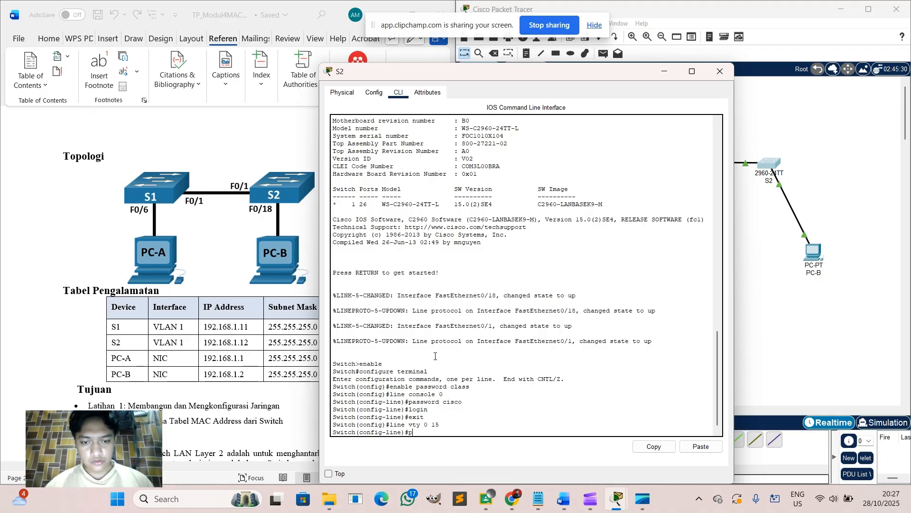
{"action": "type", "text": "assword ci"}
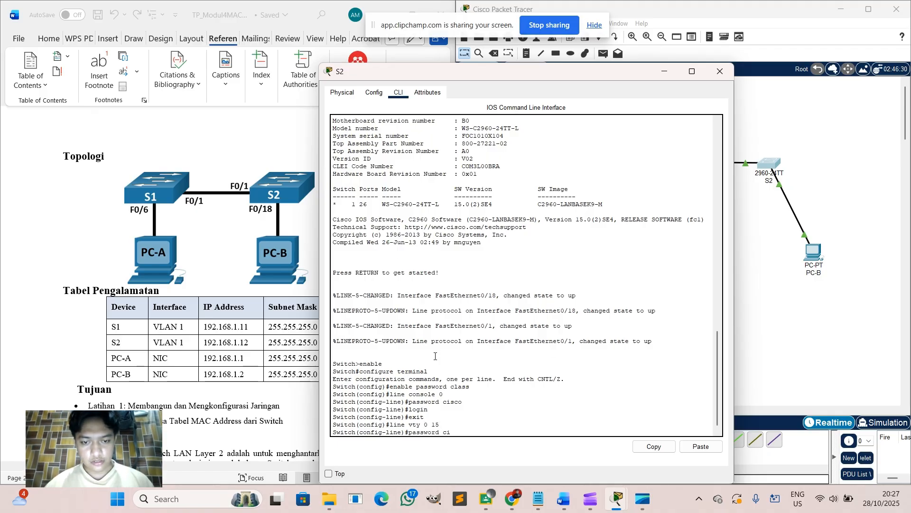
{"action": "type", "text": "sco"}
{"action": "key", "text": "Return"}
{"action": "type", "text": "login"}
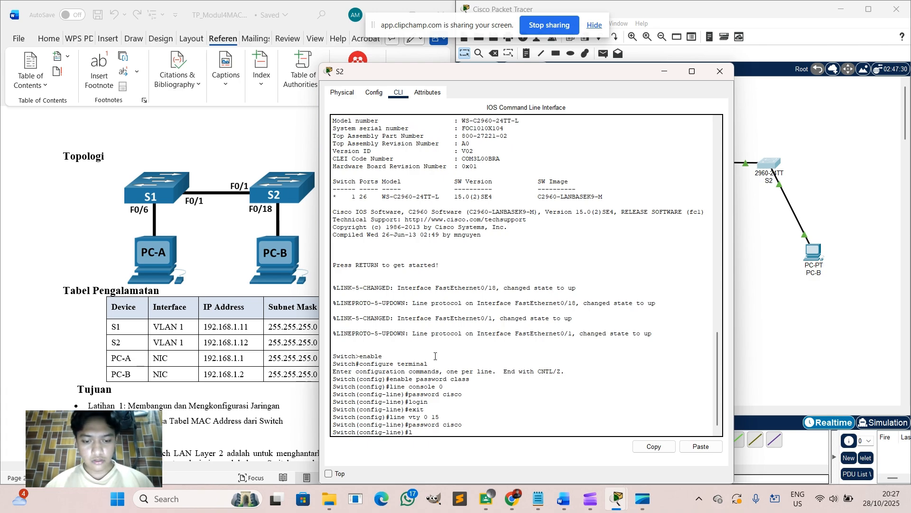
{"action": "key", "text": "Return"}
{"action": "type", "text": "exit"}
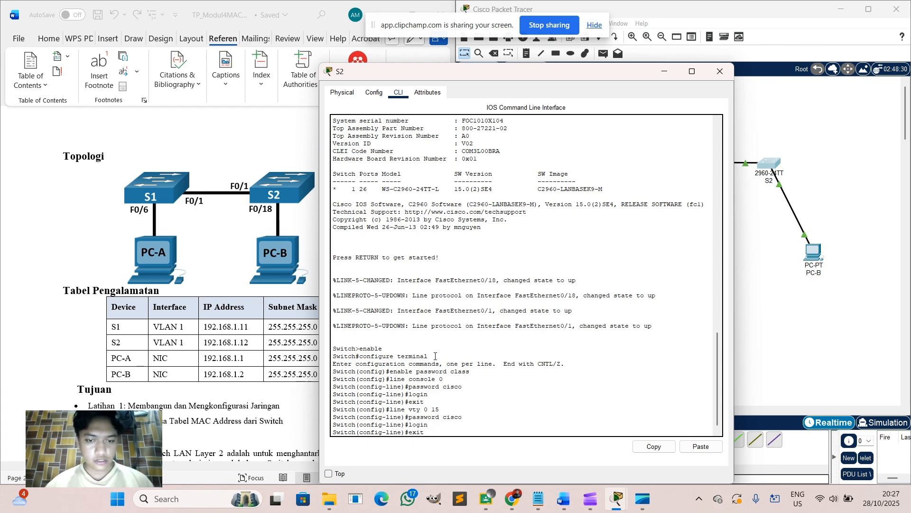
{"action": "key", "text": "Return"}
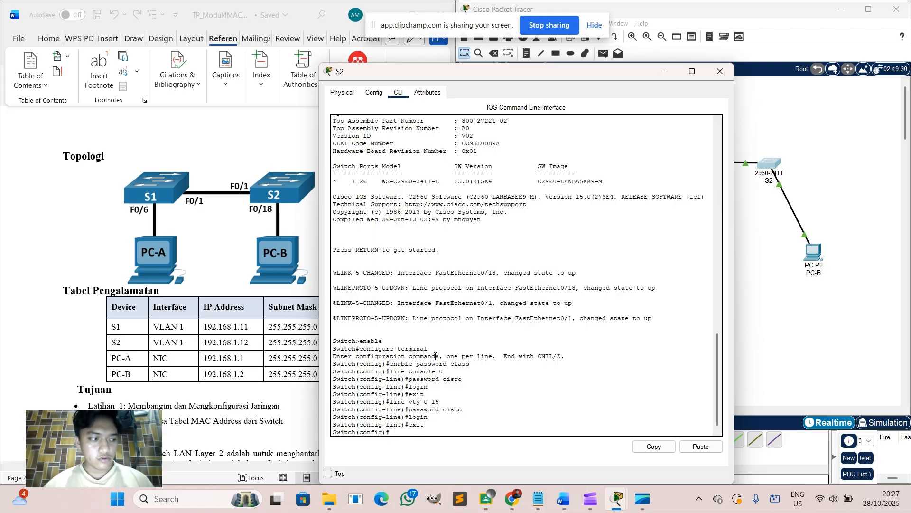
Give S2's interface VLAN 1 the address 192.168.1.12 255.255.255.0, enable it, and exit.
{"action": "type", "text": "inte"}
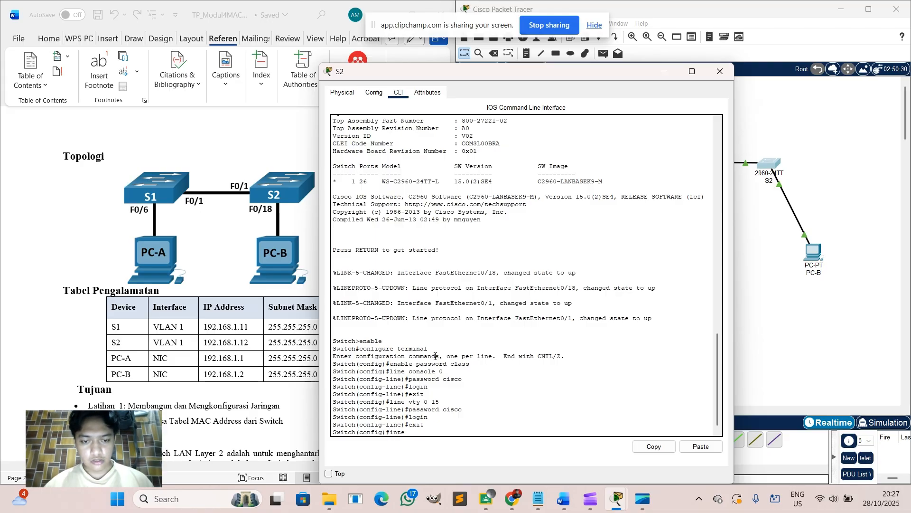
{"action": "type", "text": "rface"}
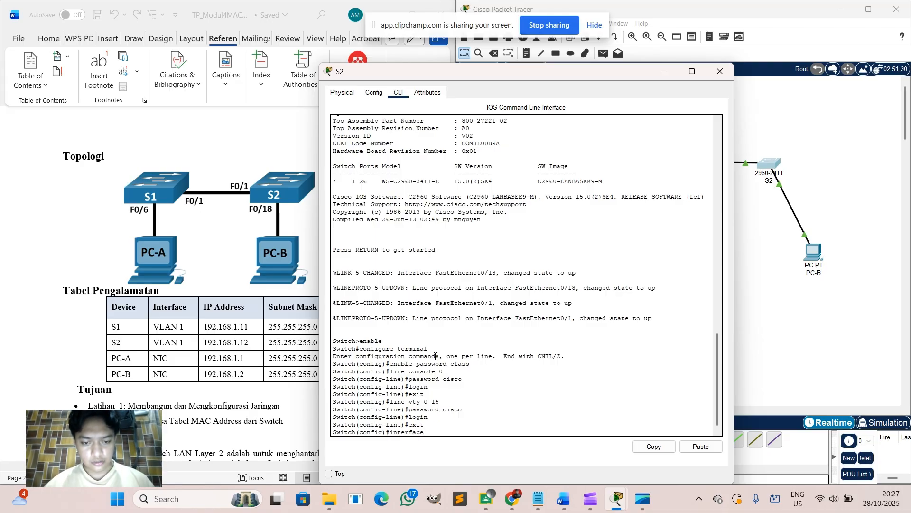
{"action": "type", "text": " vlan 1"}
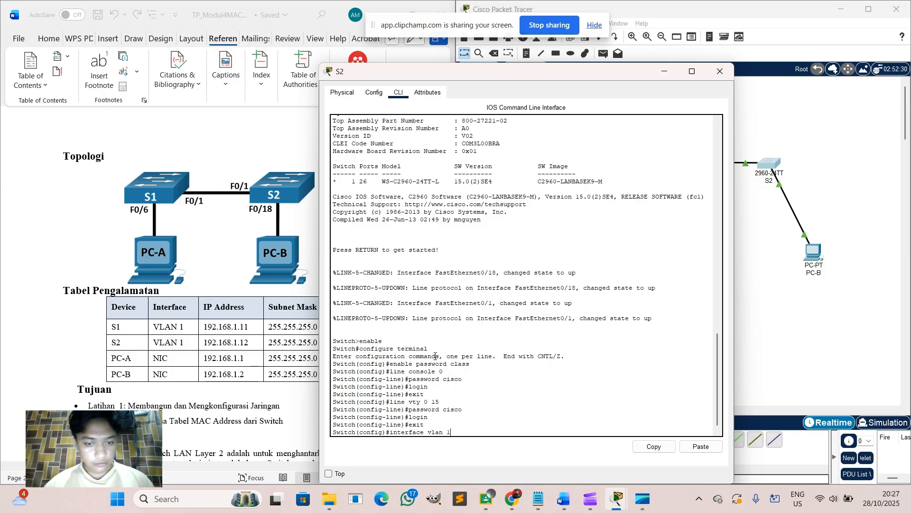
{"action": "key", "text": "Return"}
{"action": "type", "text": "ip"}
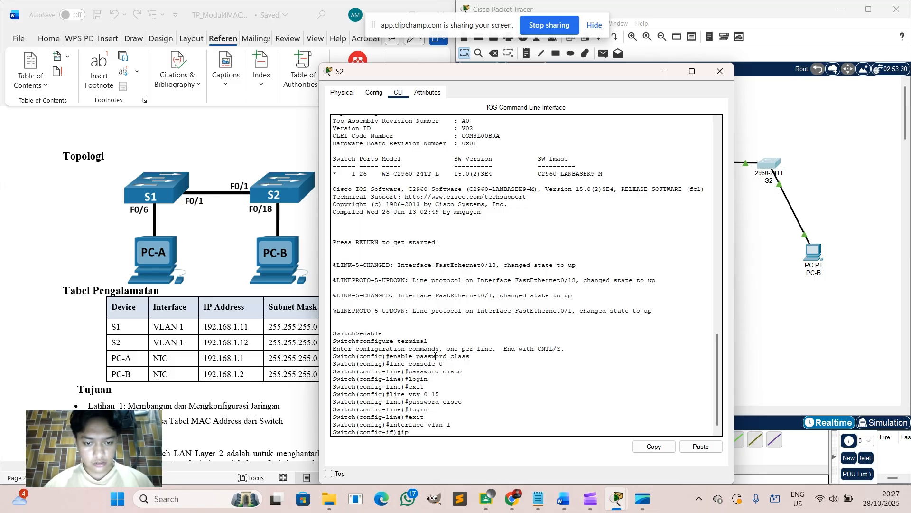
{"action": "type", "text": " address 1"}
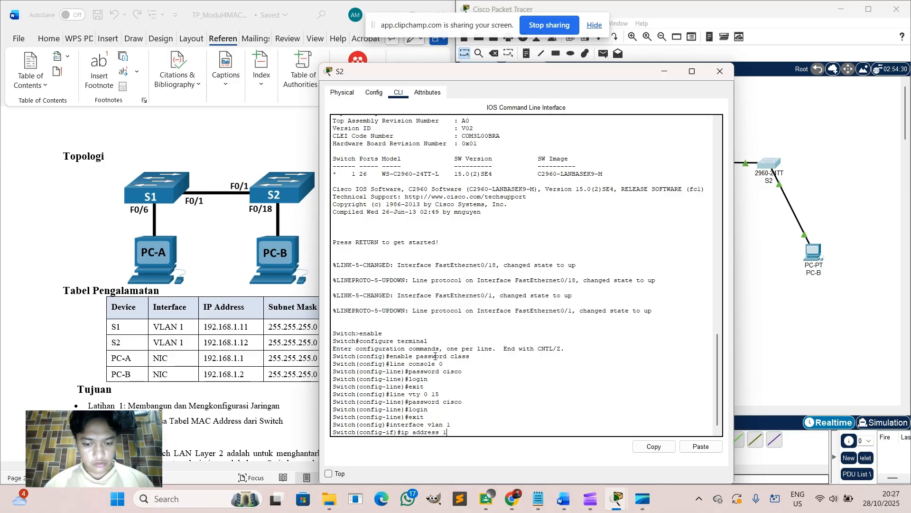
{"action": "type", "text": "92.168"}
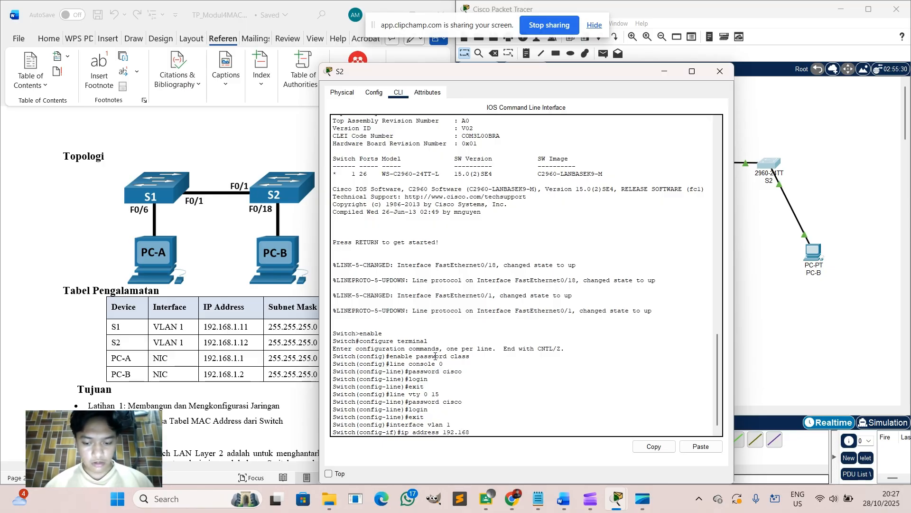
{"action": "type", "text": ".1."}
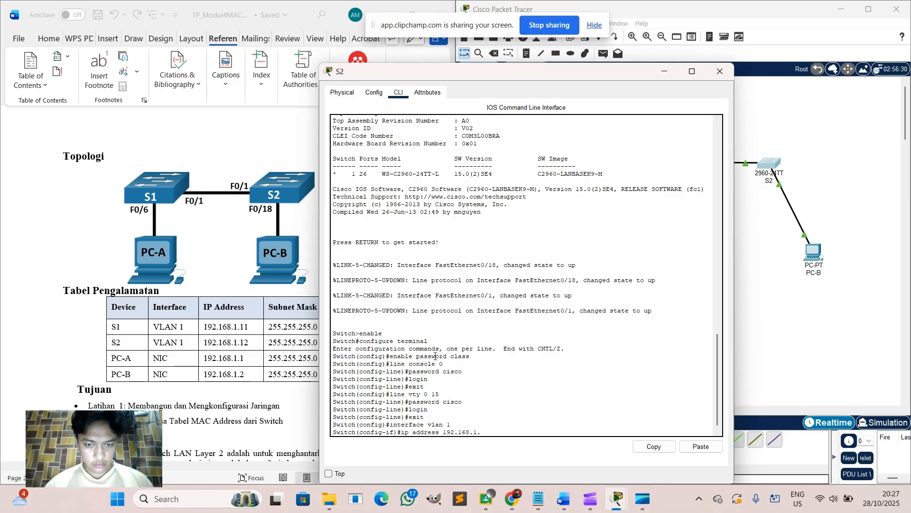
{"action": "type", "text": "12 25"}
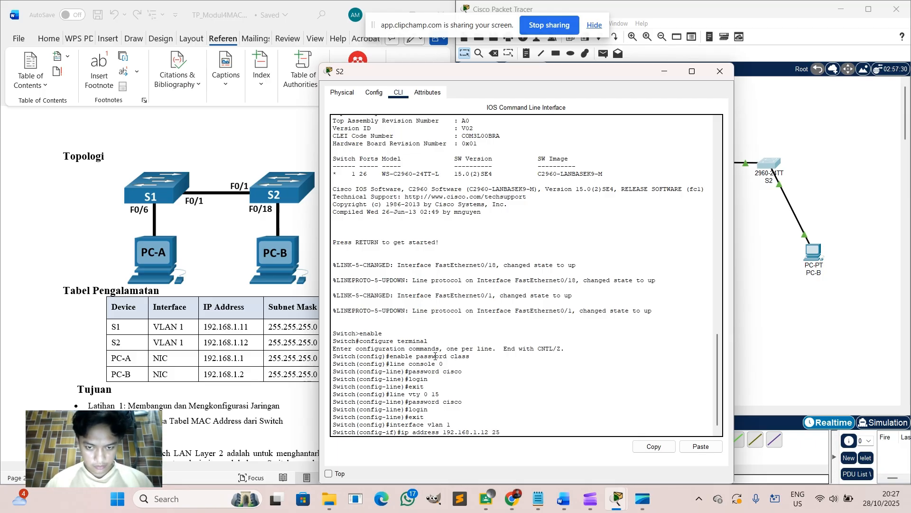
{"action": "type", "text": "5.255.255"}
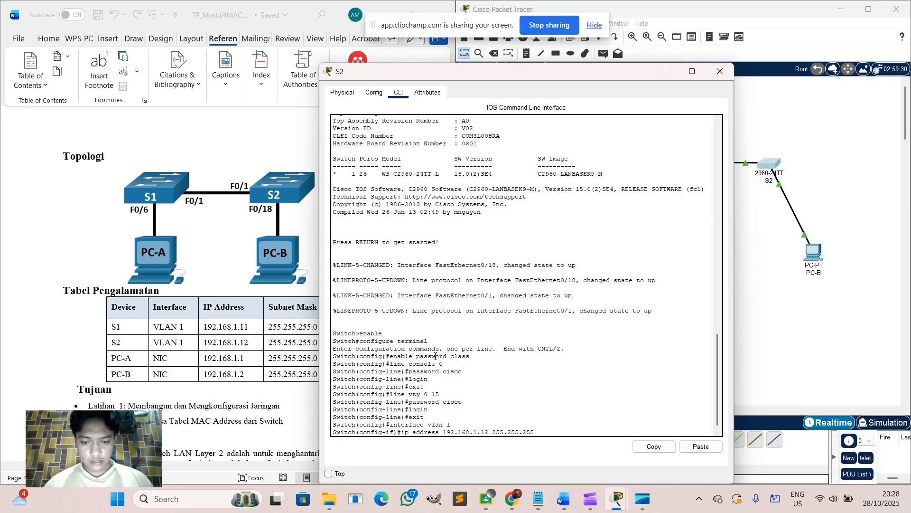
{"action": "type", "text": ".0"}
{"action": "key", "text": "Return"}
{"action": "type", "text": "no"}
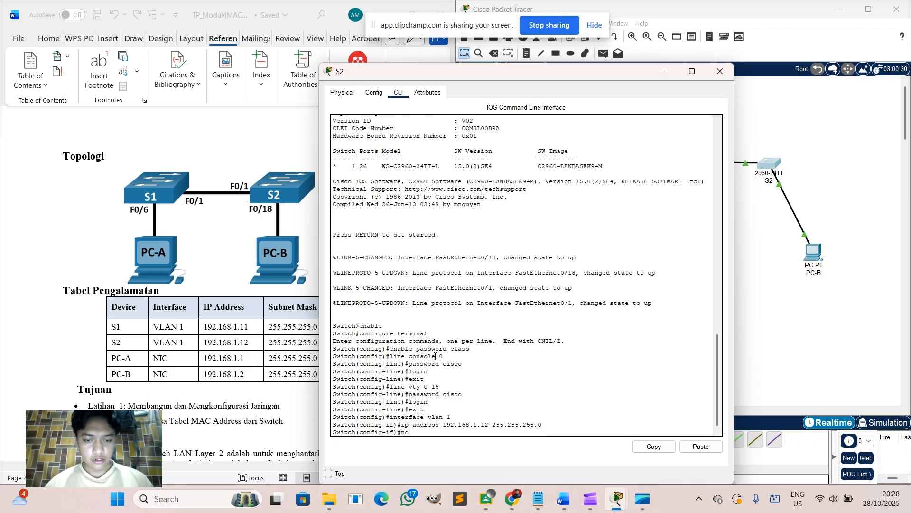
{"action": "type", "text": " sh"}
{"action": "key", "text": "Return"}
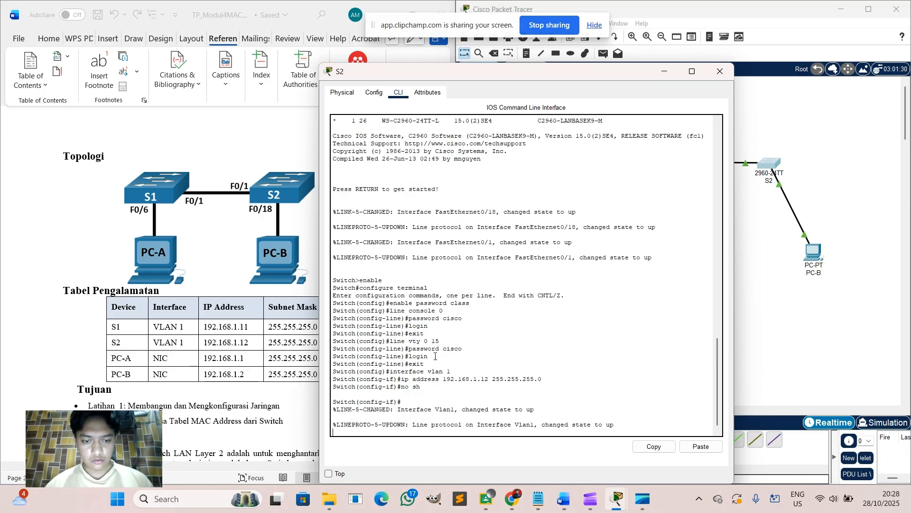
{"action": "key", "text": "Return"}
{"action": "type", "text": "exit"}
{"action": "key", "text": "Return"}
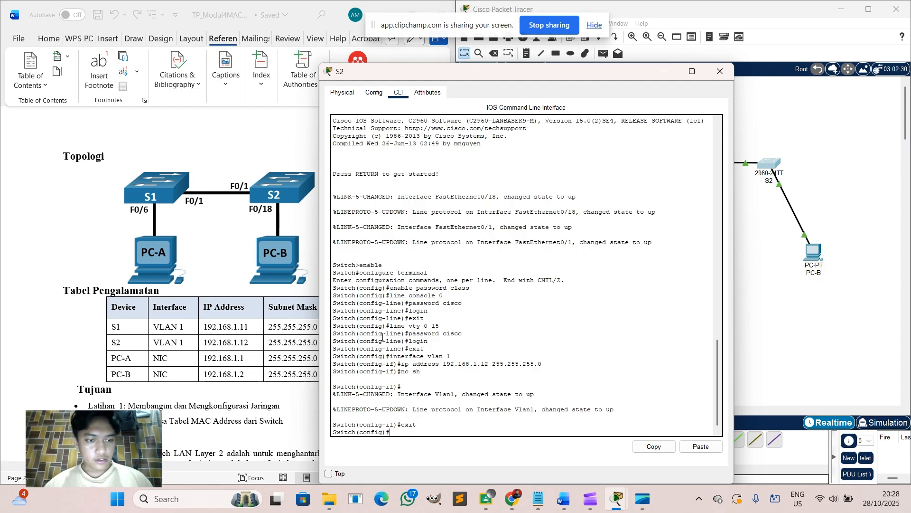
Capture a full-screen screenshot of S2's configuration console.
{"action": "scroll", "coordinate": [171, 384], "scroll_direction": "down", "scroll_amount": 10}
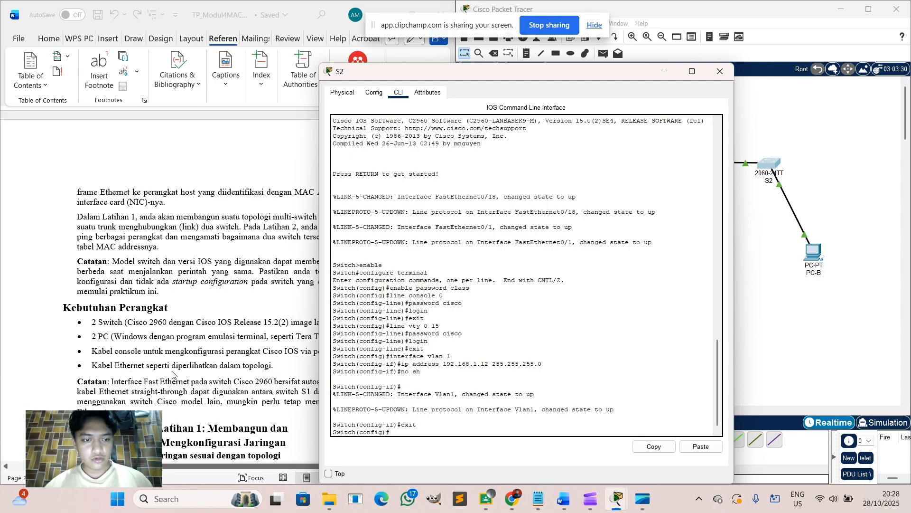
{"action": "scroll", "coordinate": [172, 375], "scroll_direction": "down", "scroll_amount": 10}
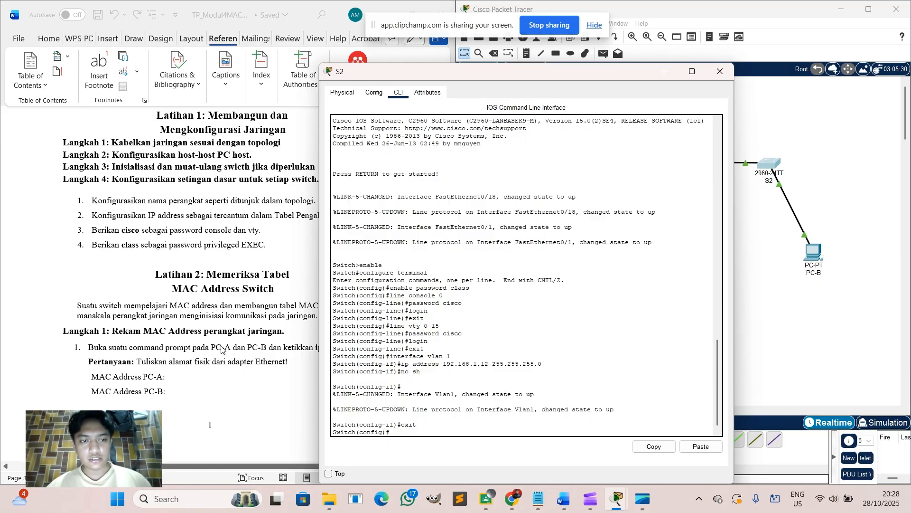
{"action": "key", "text": "super+shift+s"}
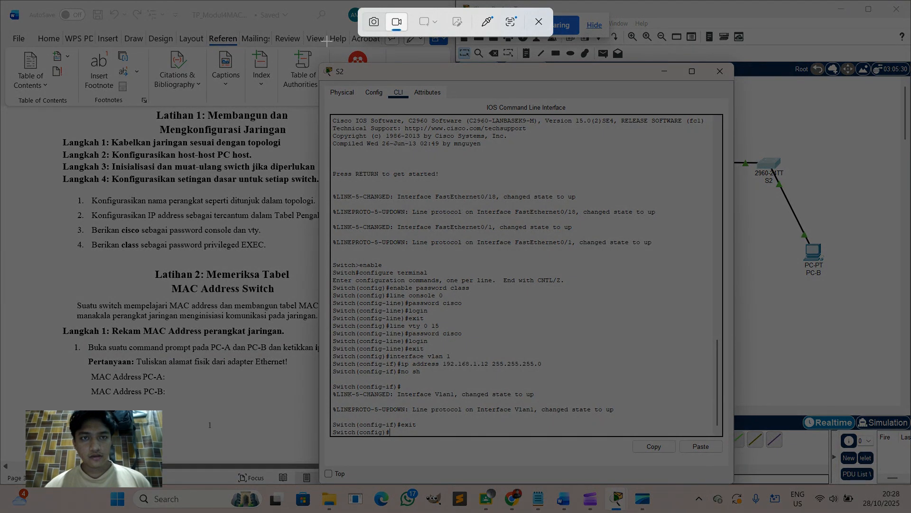
{"action": "key", "text": "Escape"}
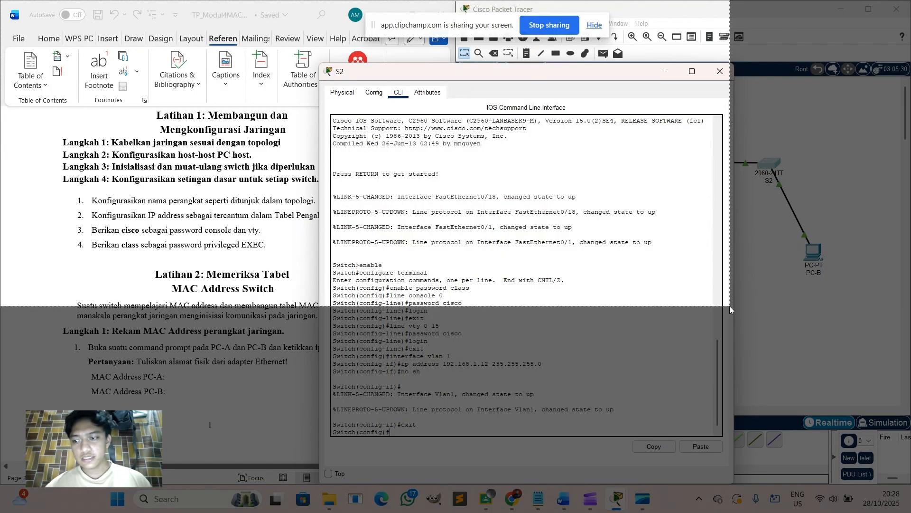
{"action": "left_click_drag", "start_coordinate": [910, 489], "coordinate": [910, 488]}
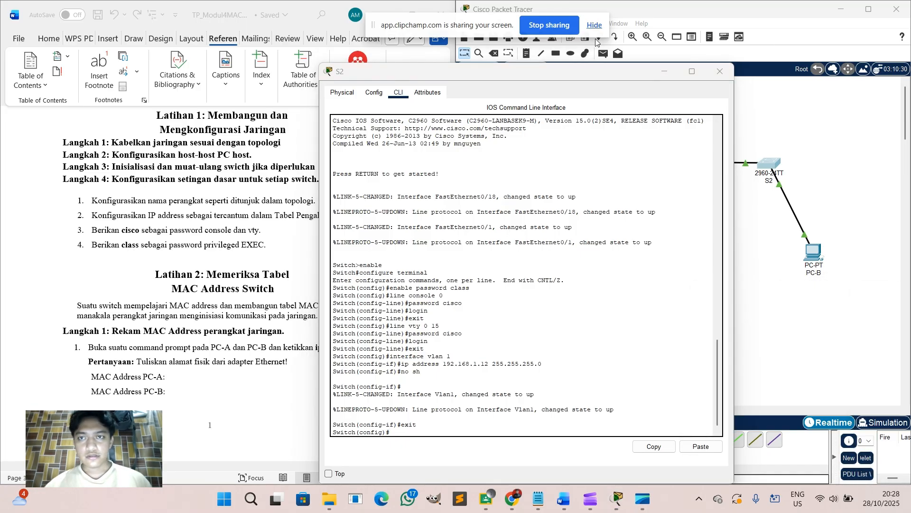
{"action": "left_click", "coordinate": [780, 302]}
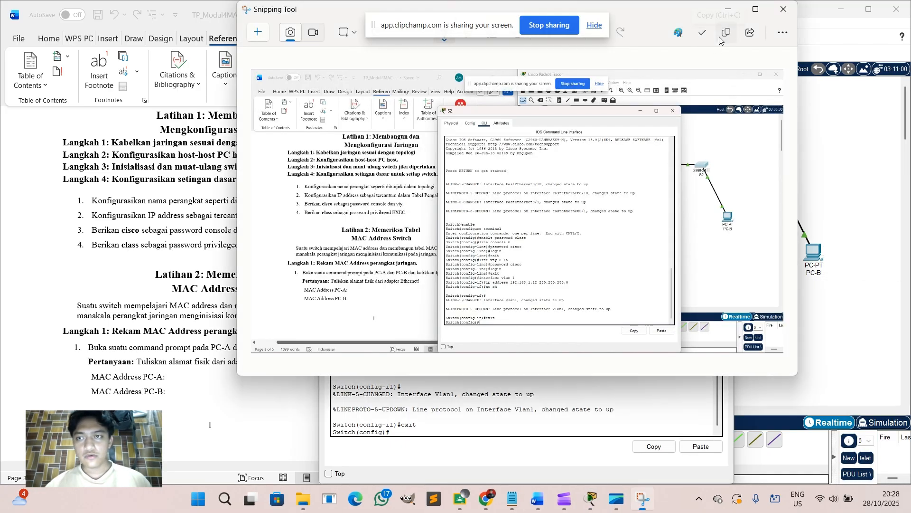
{"action": "left_click", "coordinate": [780, 8]}
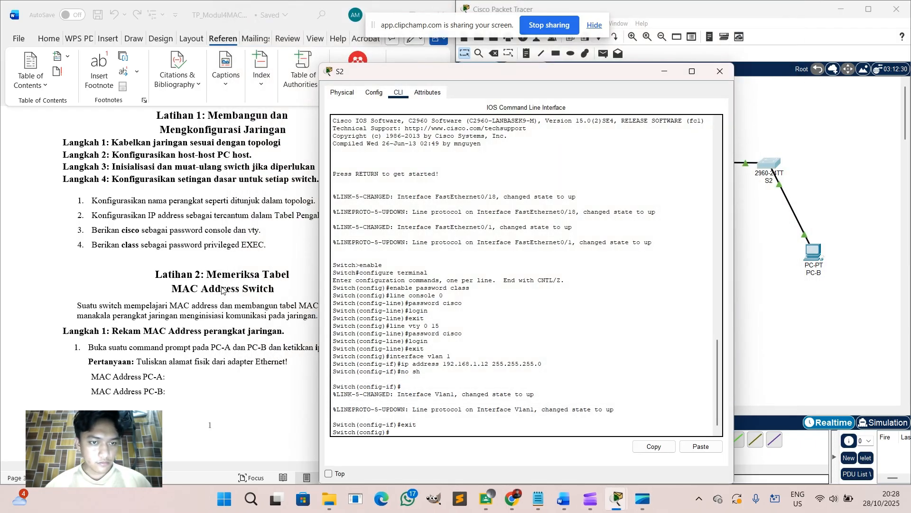
Paste the screenshot as a new numbered item after step 4, then close S2's console.
{"action": "left_click", "coordinate": [277, 253]}
{"action": "left_click", "coordinate": [278, 244]}
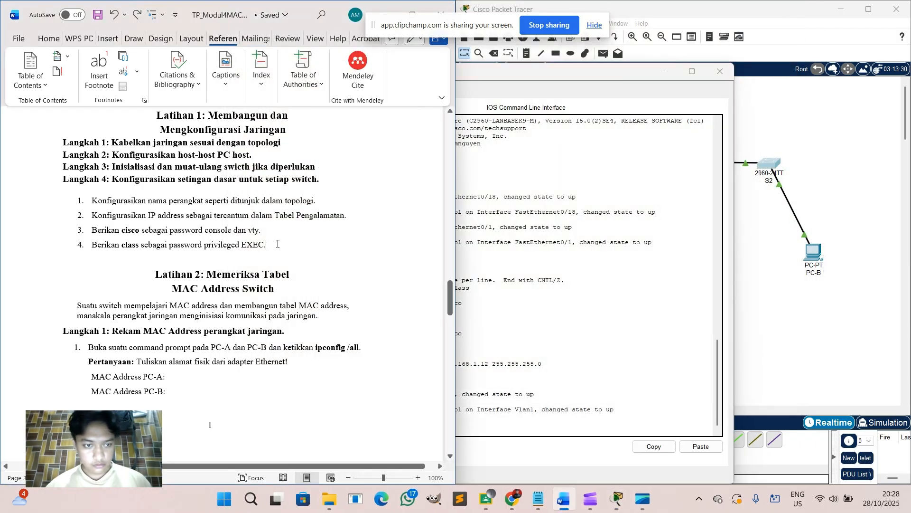
{"action": "key", "text": "Return"}
{"action": "key", "text": "ctrl+v"}
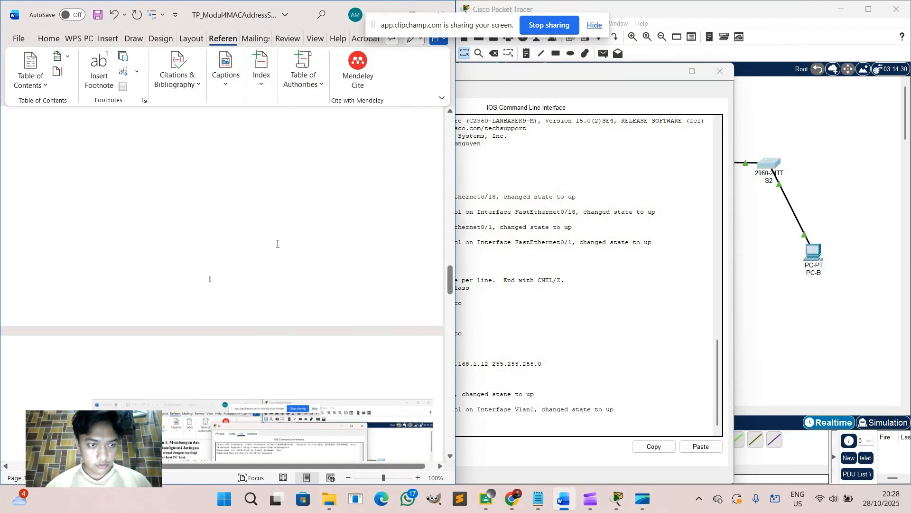
{"action": "scroll", "coordinate": [277, 243], "scroll_direction": "down", "scroll_amount": 6}
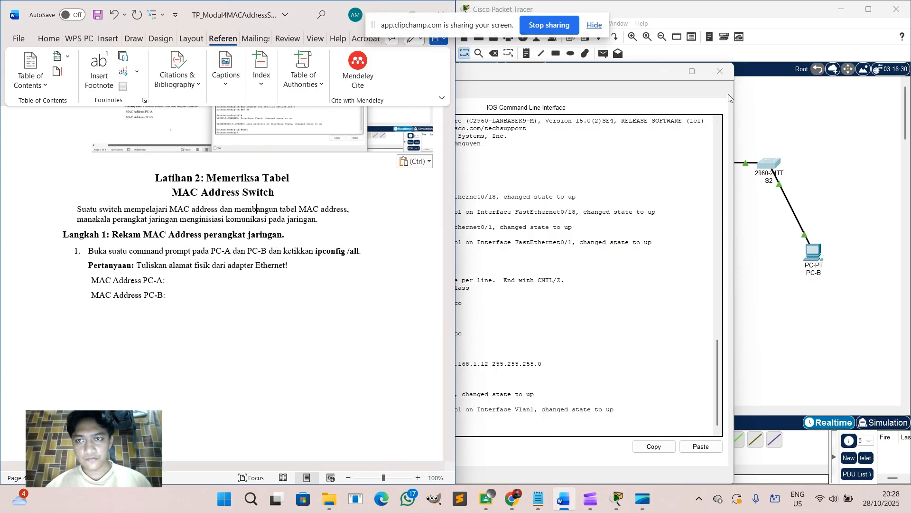
{"action": "left_click", "coordinate": [717, 74]}
{"action": "left_click", "coordinate": [717, 74]}
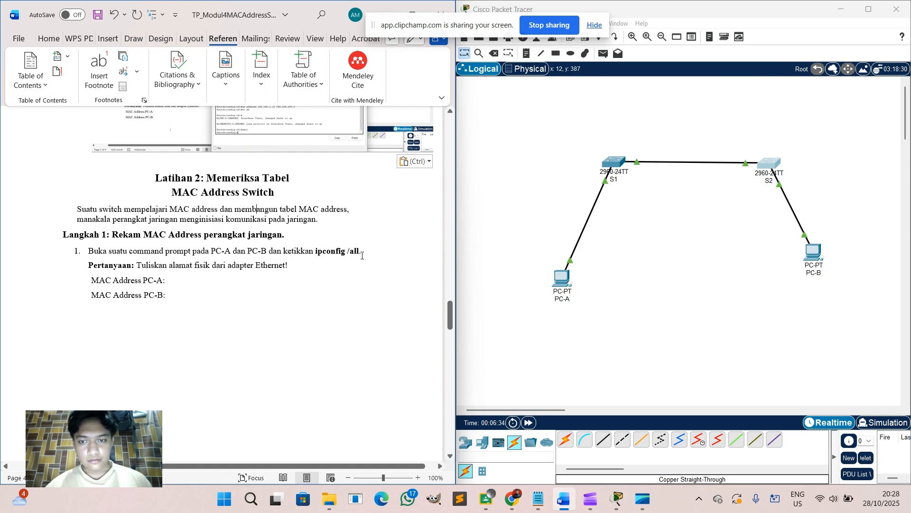
Run ipconfig /all on PC-A and copy its physical address 0030.F254.36CE.
{"action": "left_click", "coordinate": [560, 274]}
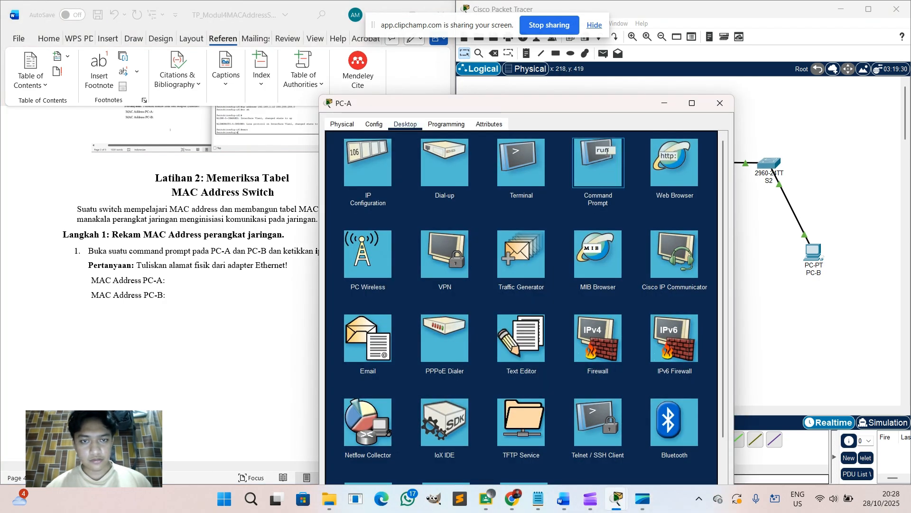
{"action": "left_click", "coordinate": [575, 164]}
{"action": "type", "text": "ip"}
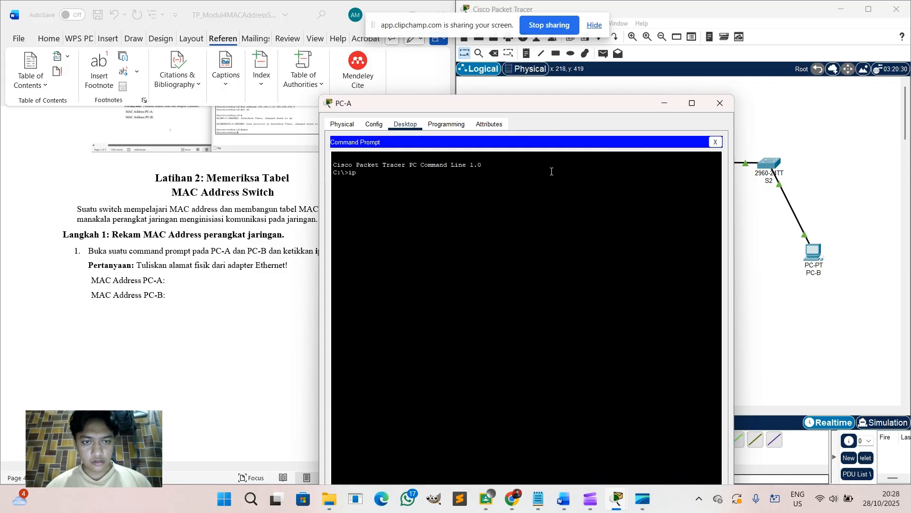
{"action": "type", "text": "con"}
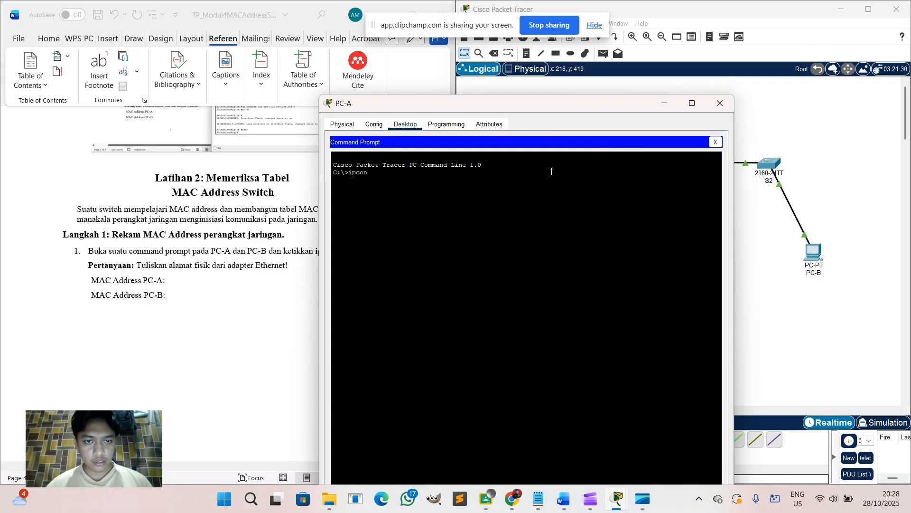
{"action": "type", "text": "fig"}
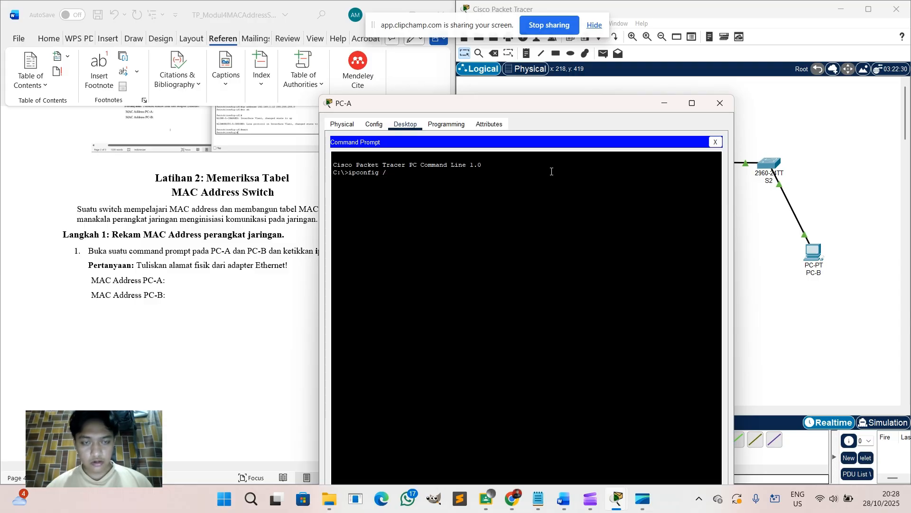
{"action": "type", "text": " /all"}
{"action": "key", "text": "Return"}
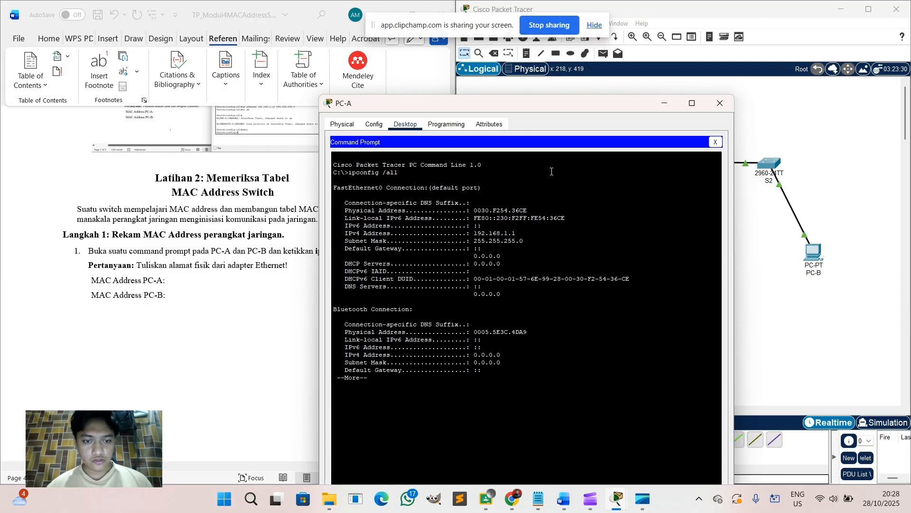
{"action": "key", "text": "Return"}
{"action": "key", "text": "Return"}
{"action": "key", "text": "Return"}
{"action": "key", "text": "Return"}
{"action": "key", "text": "Return"}
{"action": "key", "text": "Return"}
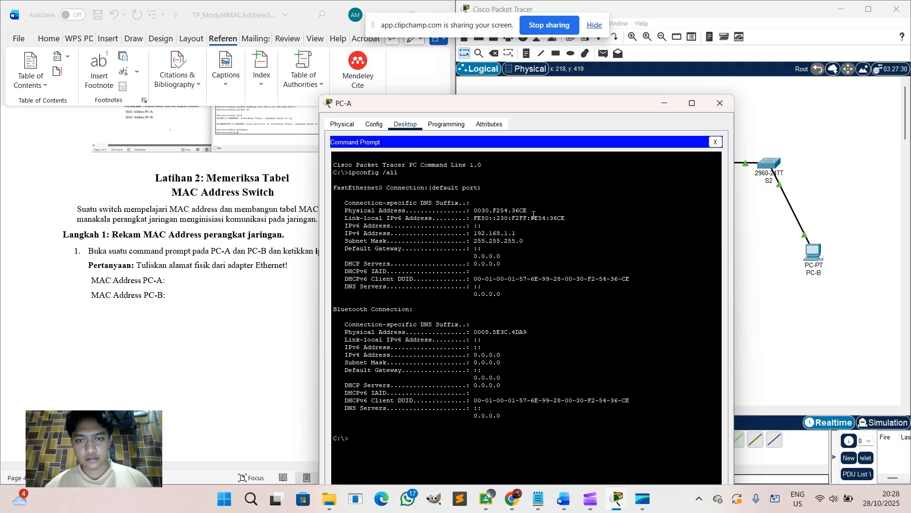
{"action": "left_click_drag", "start_coordinate": [531, 213], "coordinate": [472, 210]}
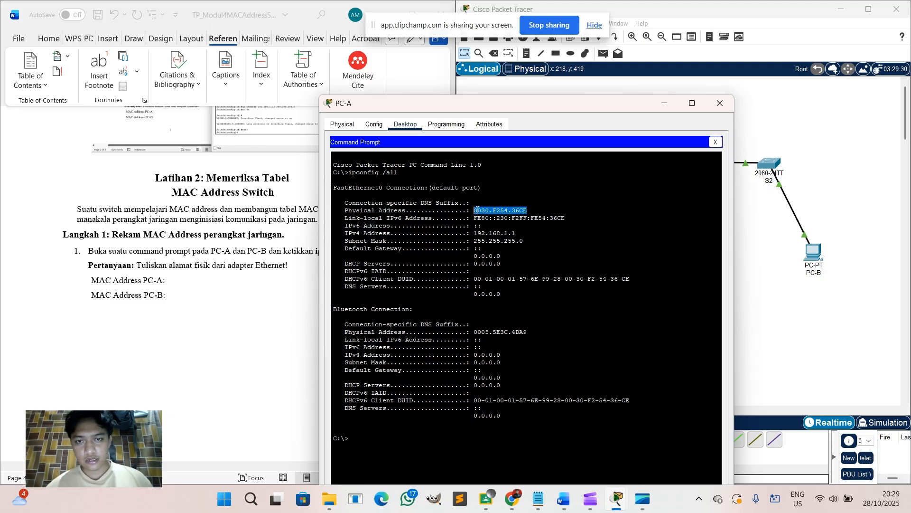
{"action": "right_click", "coordinate": [477, 209]}
{"action": "left_click", "coordinate": [486, 214]}
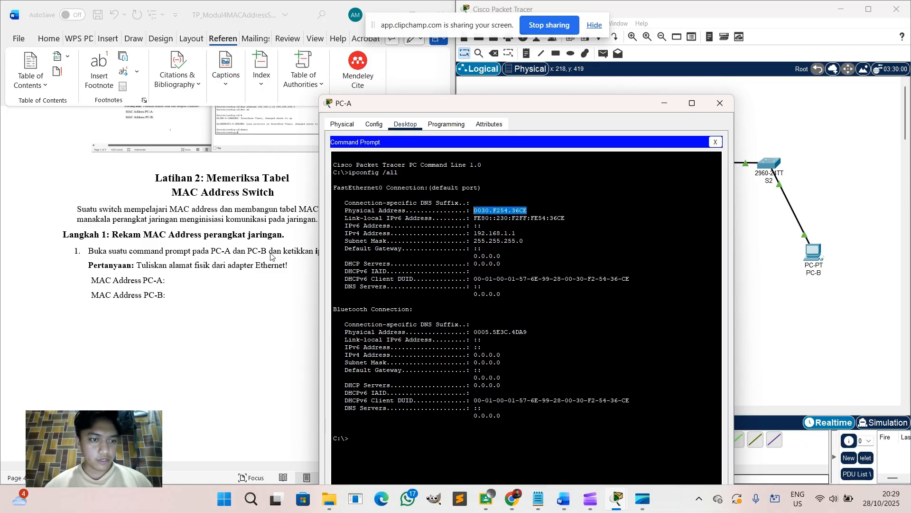
Paste 0030.F254.36CE after 'MAC Address PC-A:' with the PC-B label on its own line.
{"action": "left_click", "coordinate": [183, 281]}
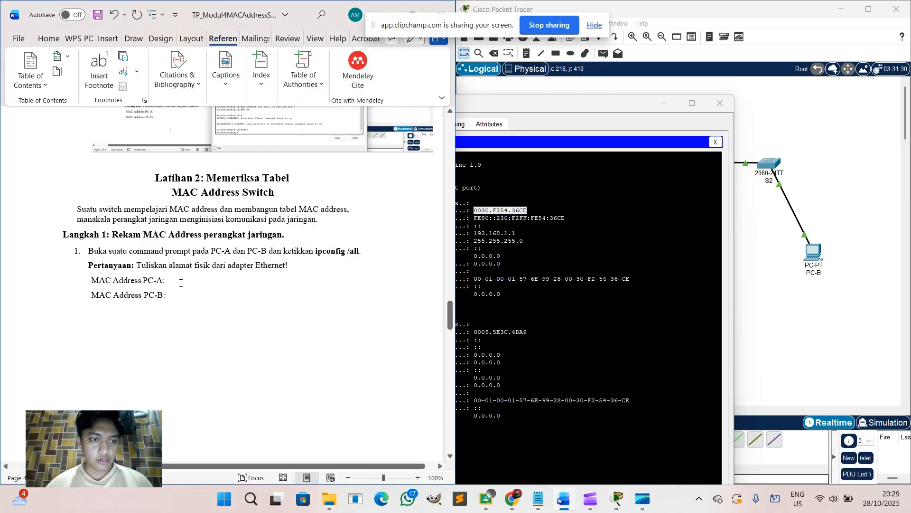
{"action": "key", "text": "ctrl+v"}
{"action": "scroll", "coordinate": [180, 283], "scroll_direction": "down", "scroll_amount": 1}
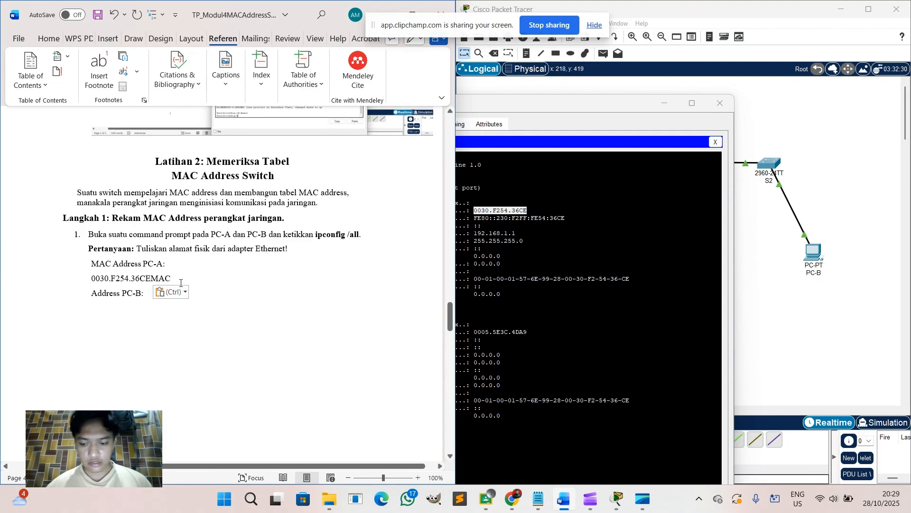
{"action": "key", "text": "Return"}
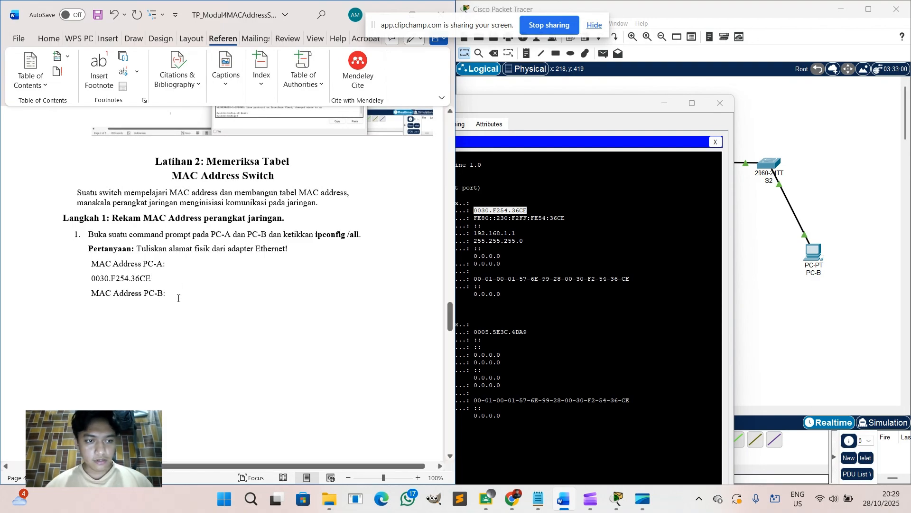
{"action": "left_click", "coordinate": [709, 104]}
Run ipconfig /all on PC-B and copy its physical address 00D0.D3E4.E979.
{"action": "left_click", "coordinate": [822, 261]}
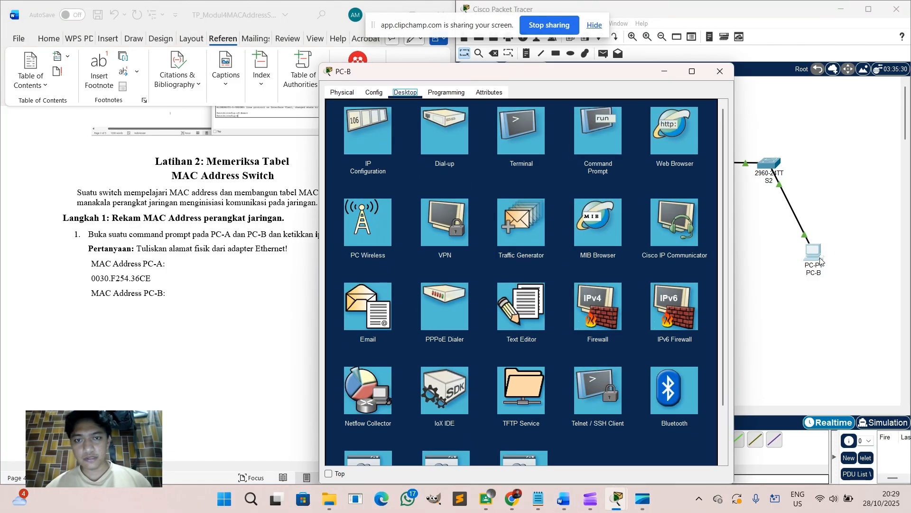
{"action": "left_click", "coordinate": [603, 135]}
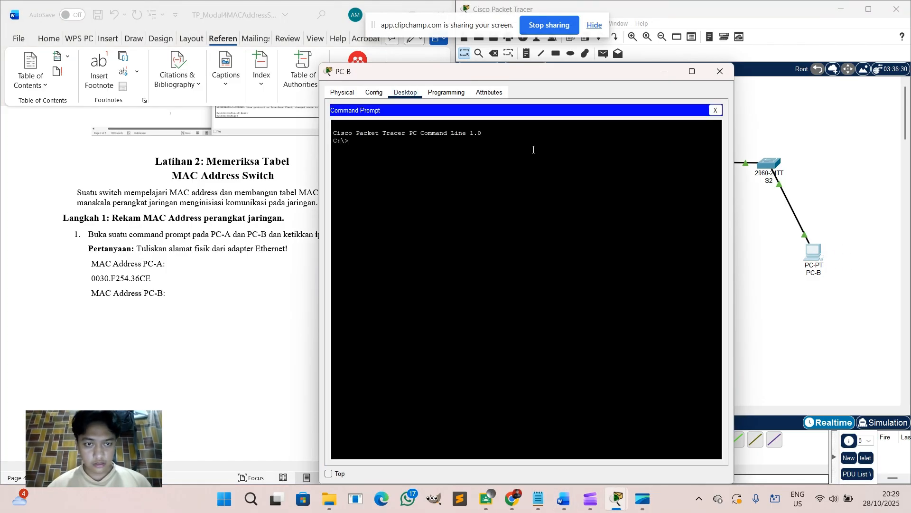
{"action": "type", "text": "ip"}
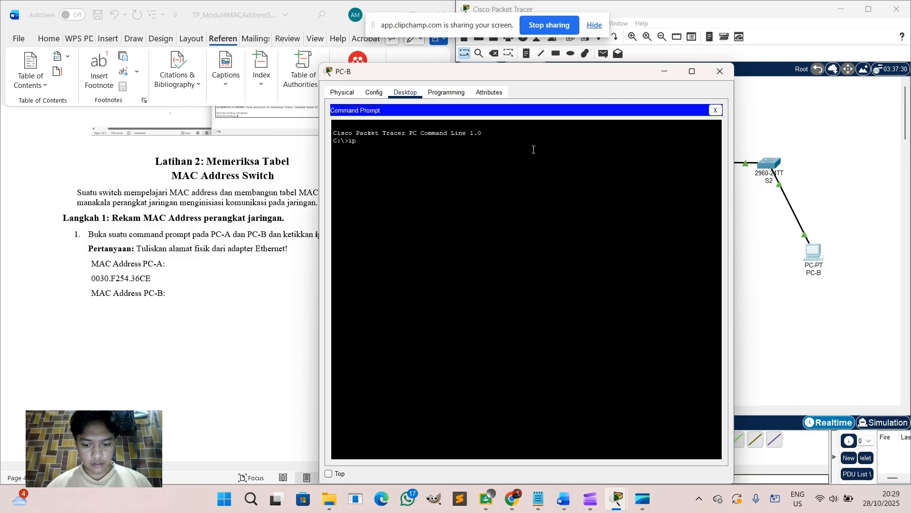
{"action": "type", "text": "config"}
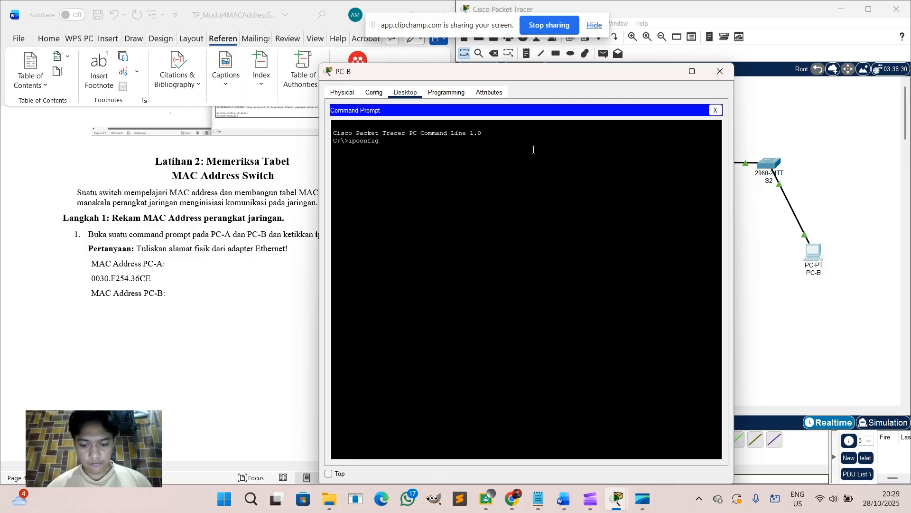
{"action": "type", "text": " /all"}
{"action": "key", "text": "Return"}
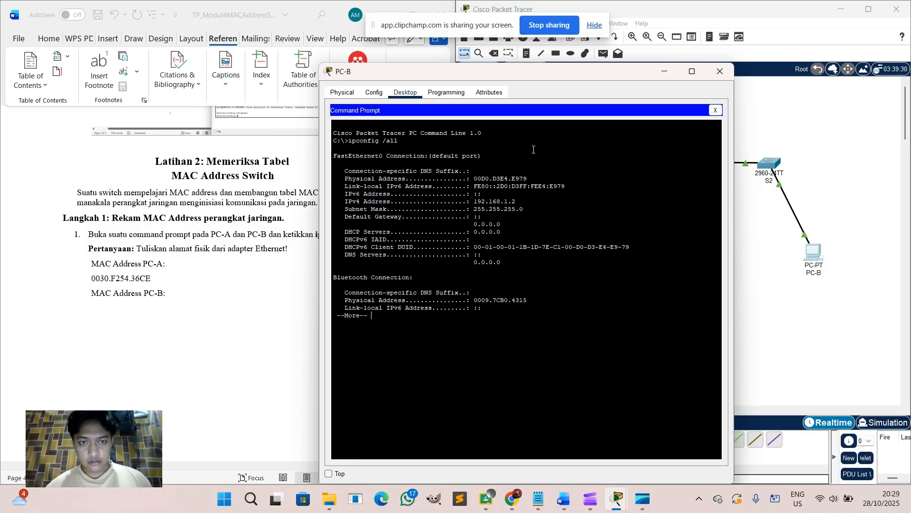
{"action": "key", "text": "Return"}
{"action": "key", "text": "Return"}
{"action": "key", "text": "Return"}
{"action": "key", "text": "Return"}
{"action": "key", "text": "Return"}
{"action": "key", "text": "Return"}
{"action": "key", "text": "Return"}
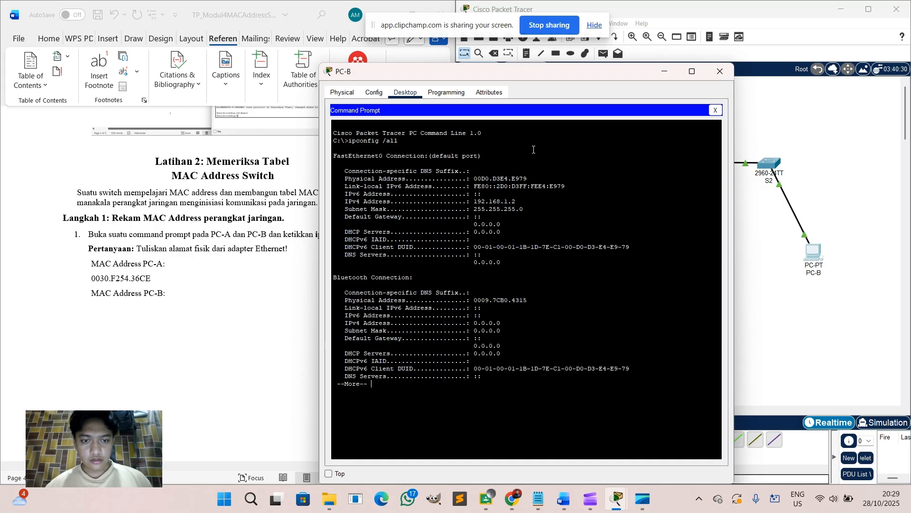
{"action": "key", "text": "Return"}
{"action": "key", "text": "Return"}
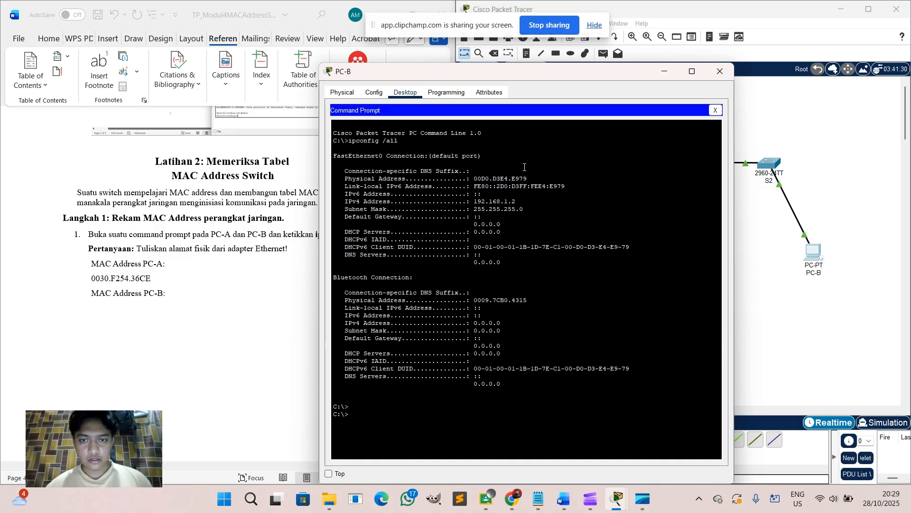
{"action": "left_click_drag", "start_coordinate": [527, 174], "coordinate": [481, 177]}
{"action": "right_click", "coordinate": [480, 177]}
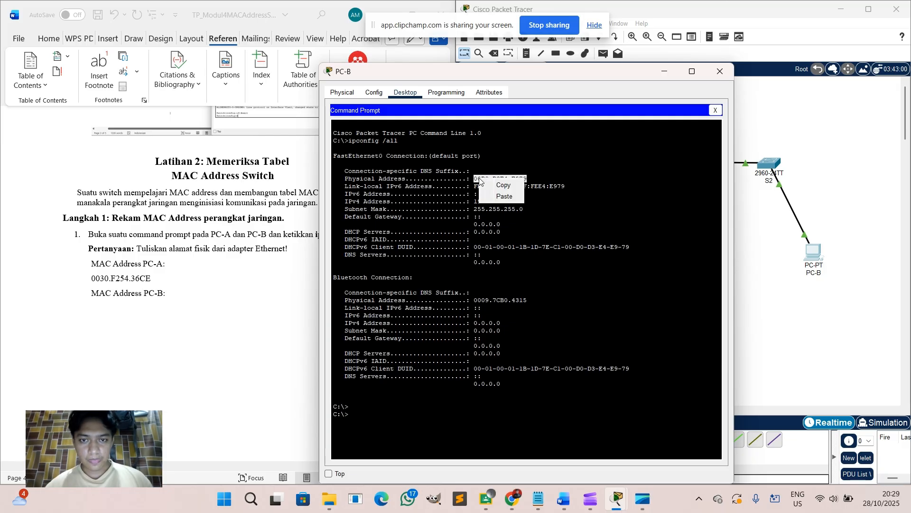
{"action": "left_click", "coordinate": [493, 185]}
Paste 00D0.D3E4.E979 as an indented line beneath 'MAC Address PC-B:'.
{"action": "left_click", "coordinate": [171, 290]}
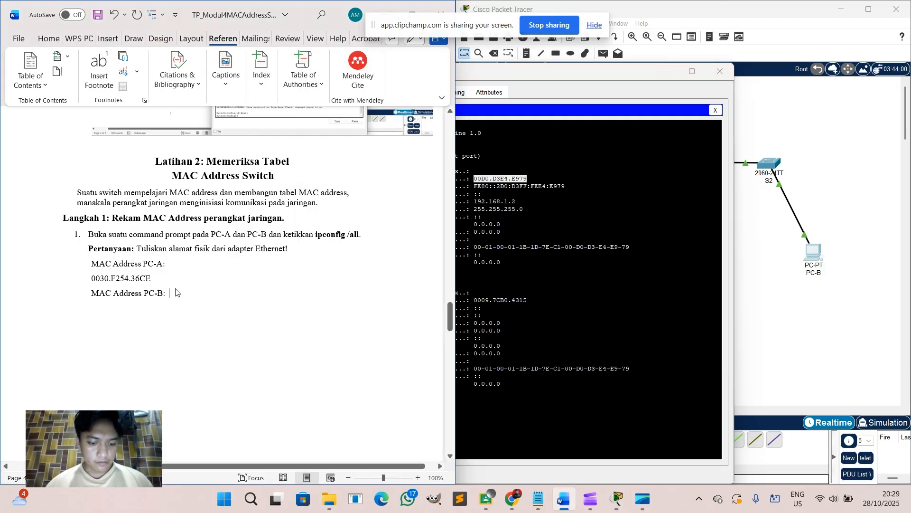
{"action": "key", "text": "ctrl+v"}
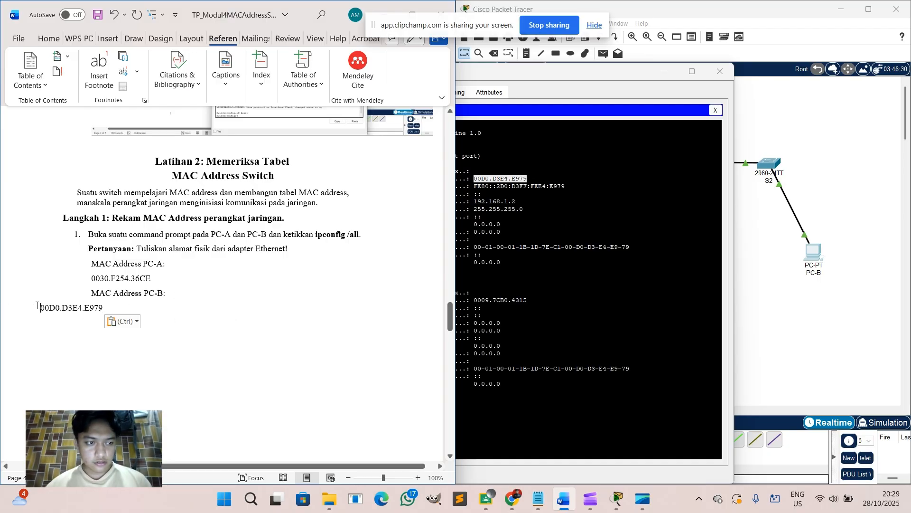
{"action": "key", "text": "Tab"}
{"action": "key", "text": "Tab"}
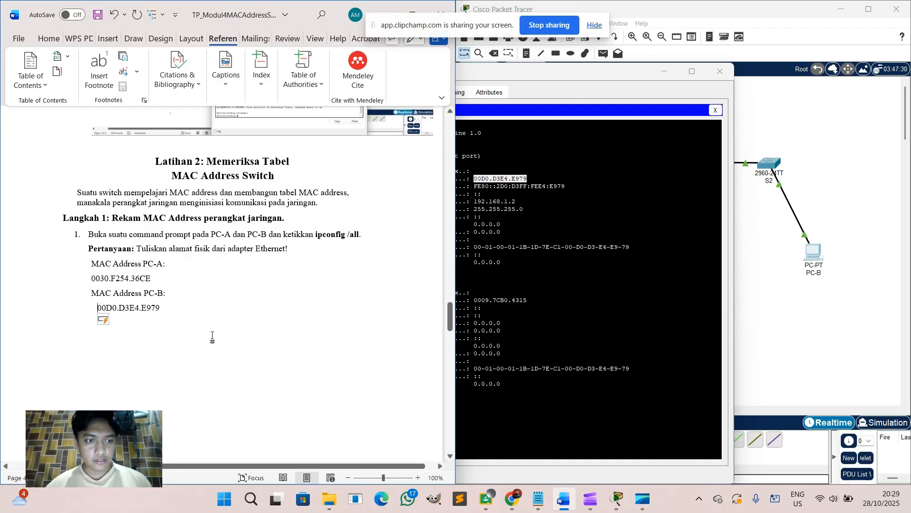
{"action": "scroll", "coordinate": [212, 336], "scroll_direction": "down", "scroll_amount": 10}
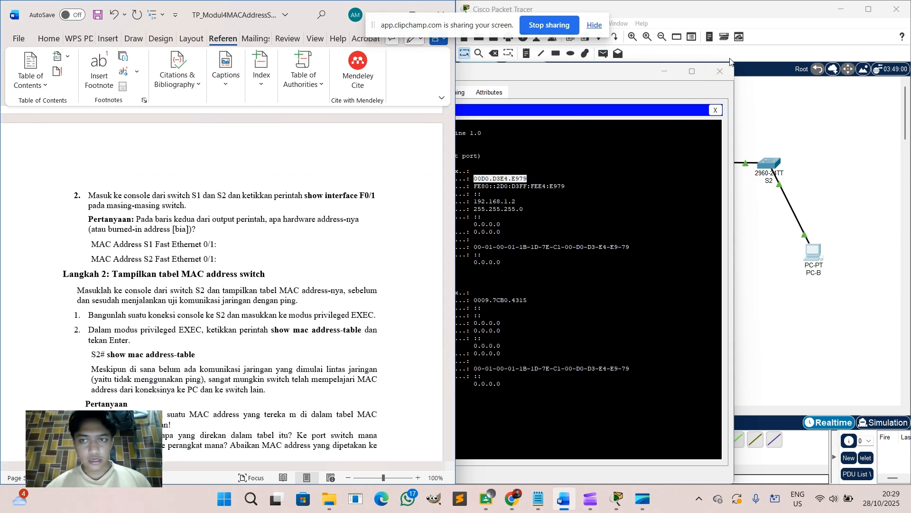
Close PC-B's window, return S1 to privileged mode, and run show interface F0/1.
{"action": "left_click", "coordinate": [725, 72]}
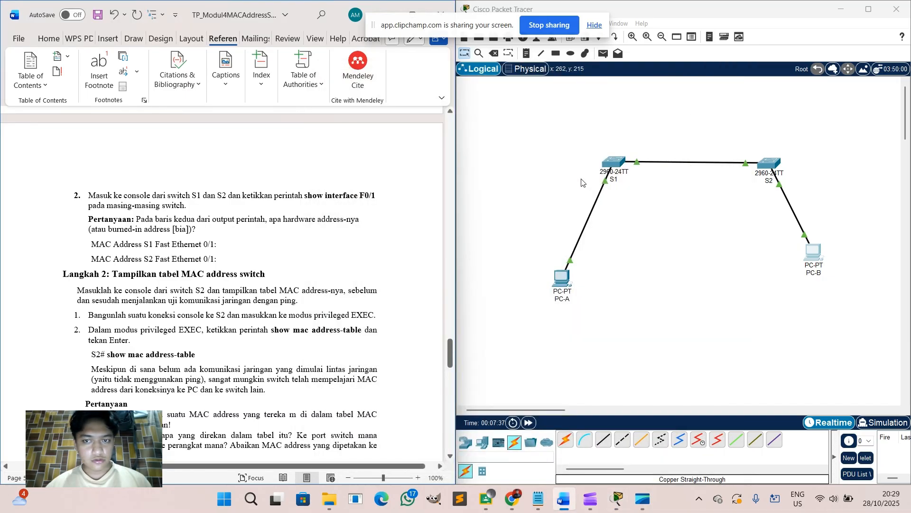
{"action": "left_click", "coordinate": [616, 162]}
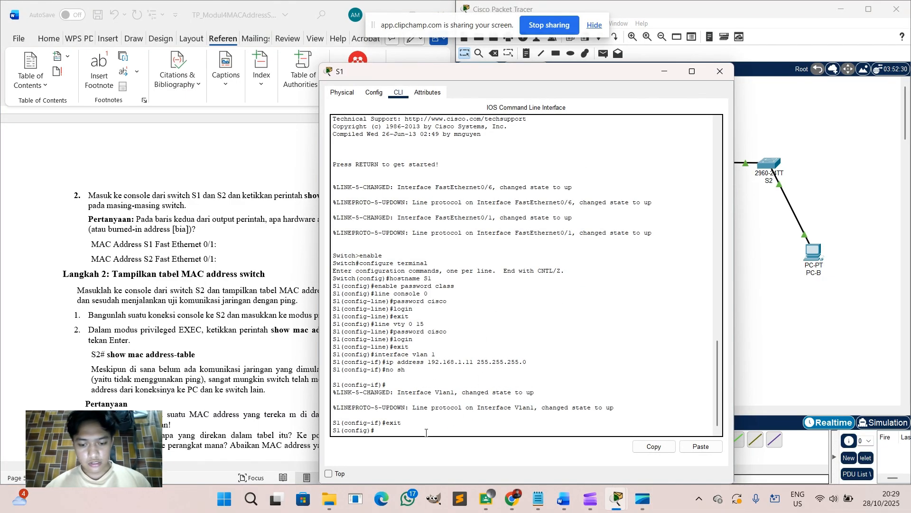
{"action": "type", "text": "end"}
{"action": "key", "text": "Return"}
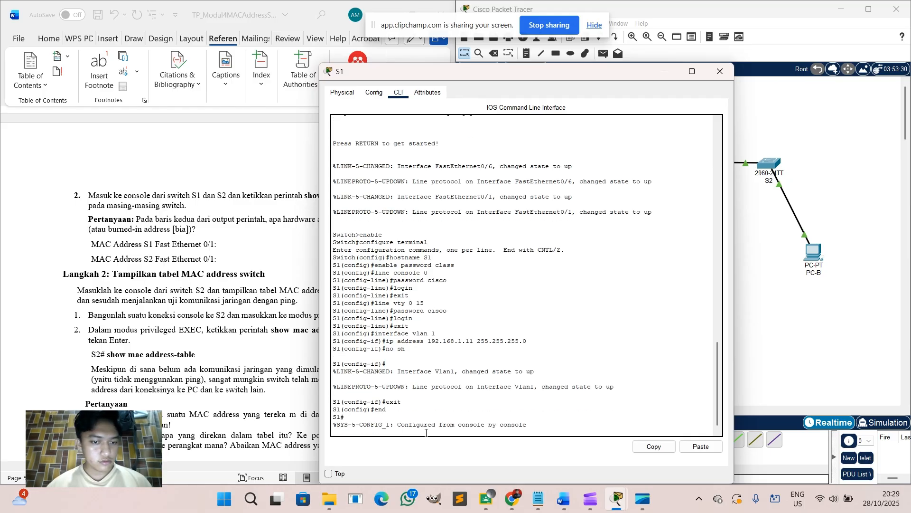
{"action": "key", "text": "Return"}
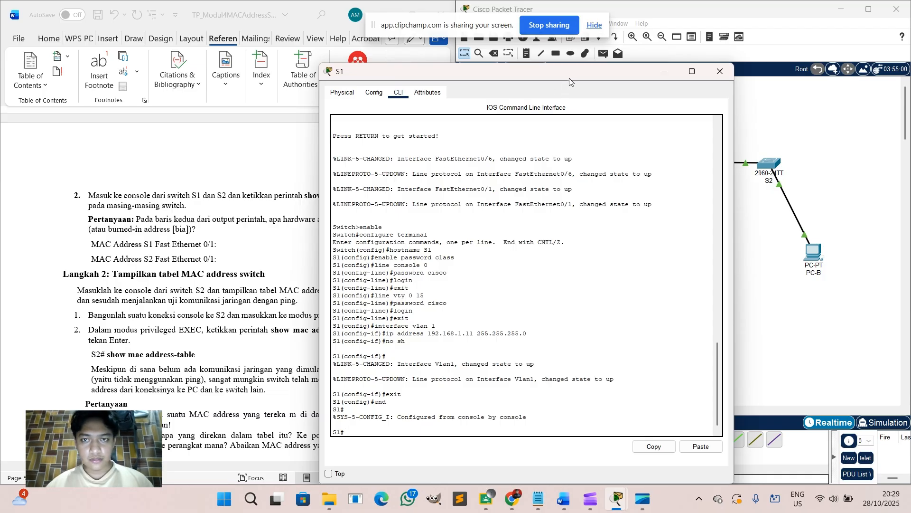
{"action": "left_click_drag", "start_coordinate": [574, 77], "coordinate": [697, 53]}
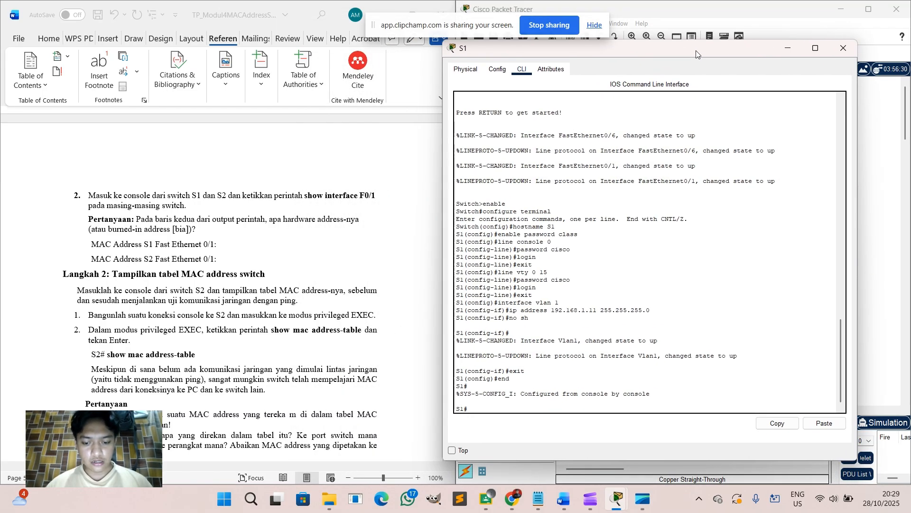
{"action": "type", "text": "how i"}
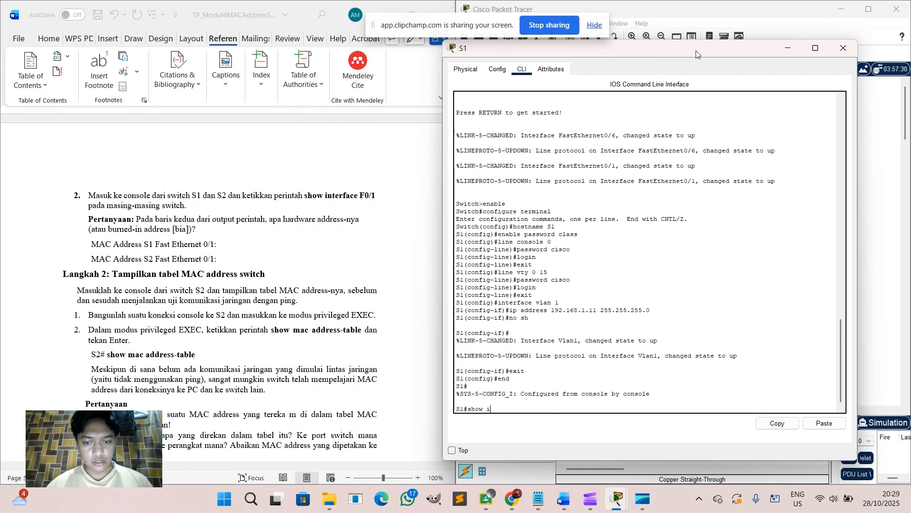
{"action": "type", "text": "nterface"}
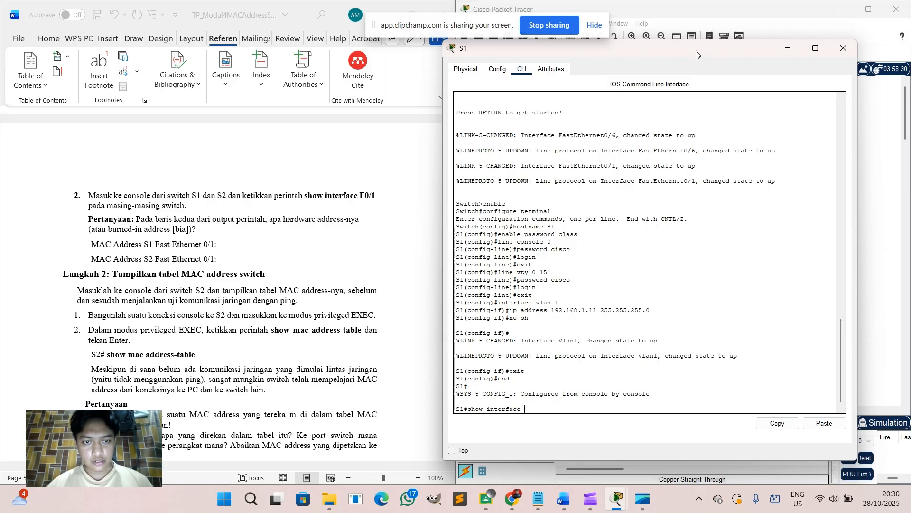
{"action": "type", "text": " F0"}
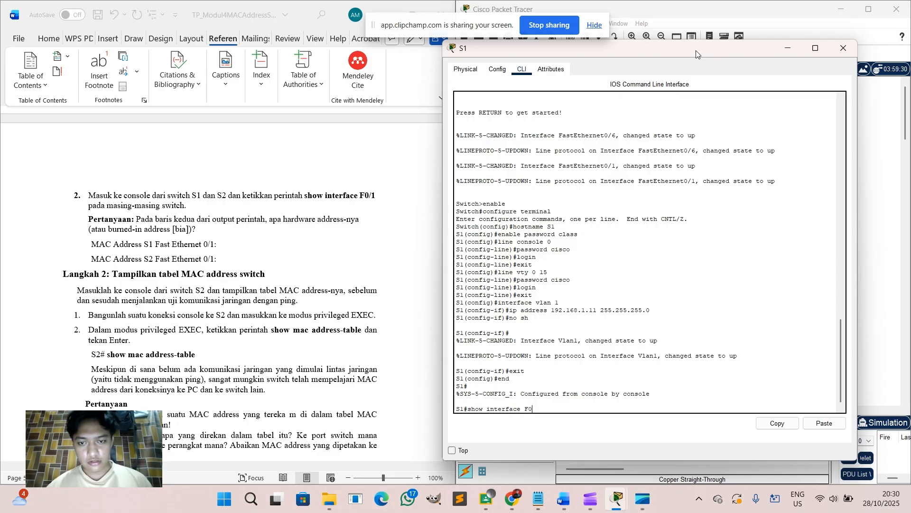
{"action": "type", "text": "/1"}
{"action": "key", "text": "Return"}
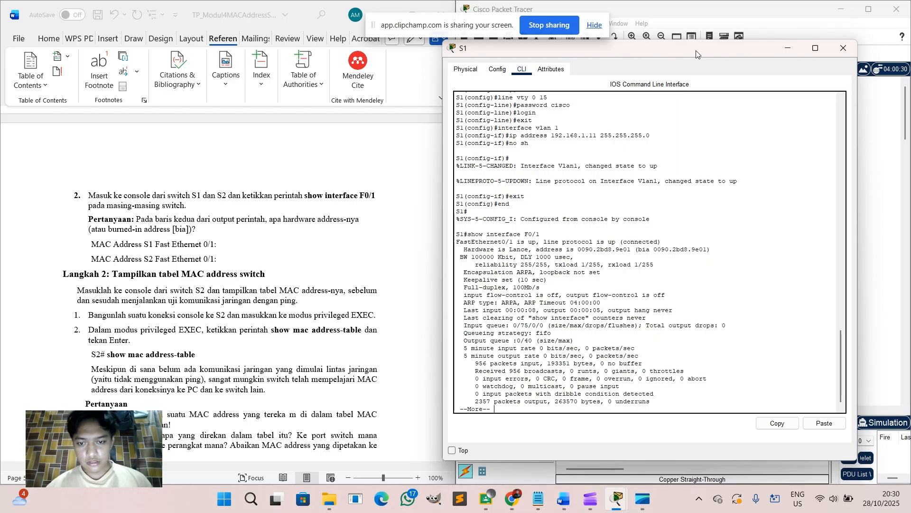
{"action": "key", "text": "Return"}
{"action": "key", "text": "Return"}
{"action": "key", "text": "Return"}
{"action": "key", "text": "Return"}
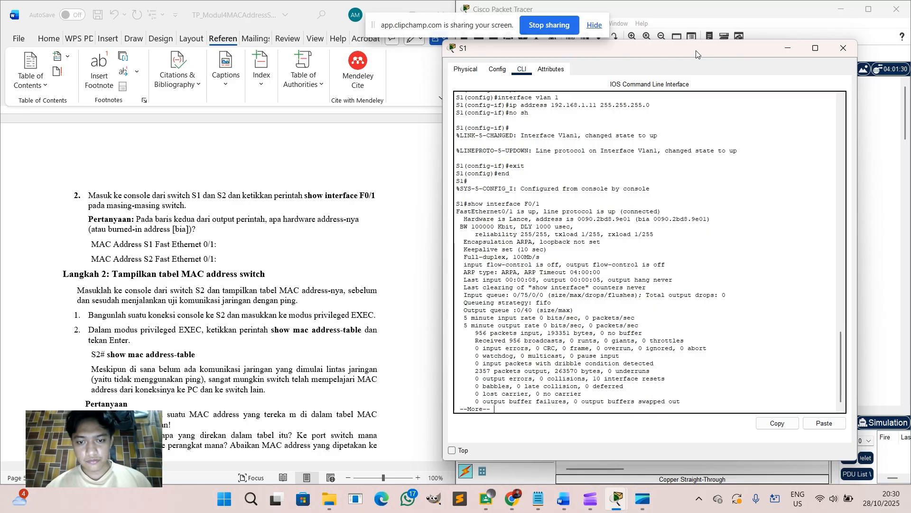
{"action": "key", "text": "Return"}
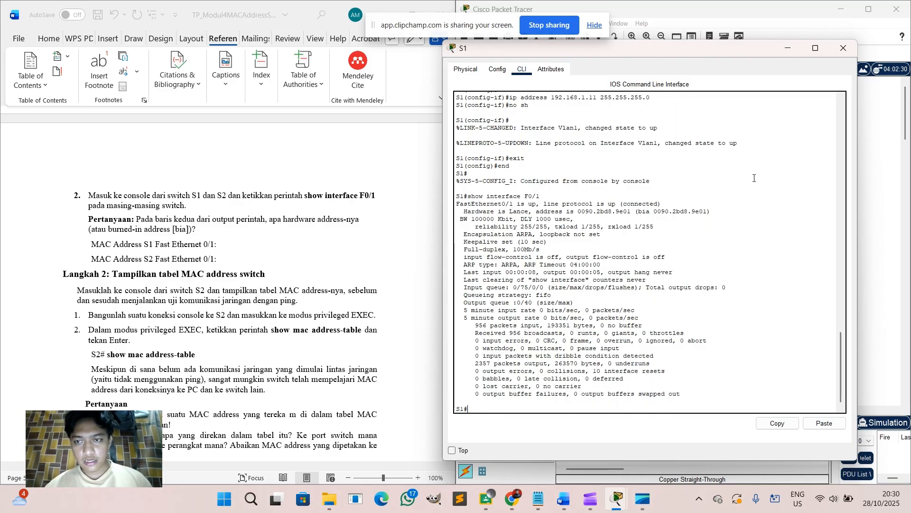
Copy S1's burned-in address 0090.2bd8.9e01 into the report's Fast Ethernet 0/1 answer line.
{"action": "left_click_drag", "start_coordinate": [708, 212], "coordinate": [638, 213]}
{"action": "right_click", "coordinate": [639, 212]}
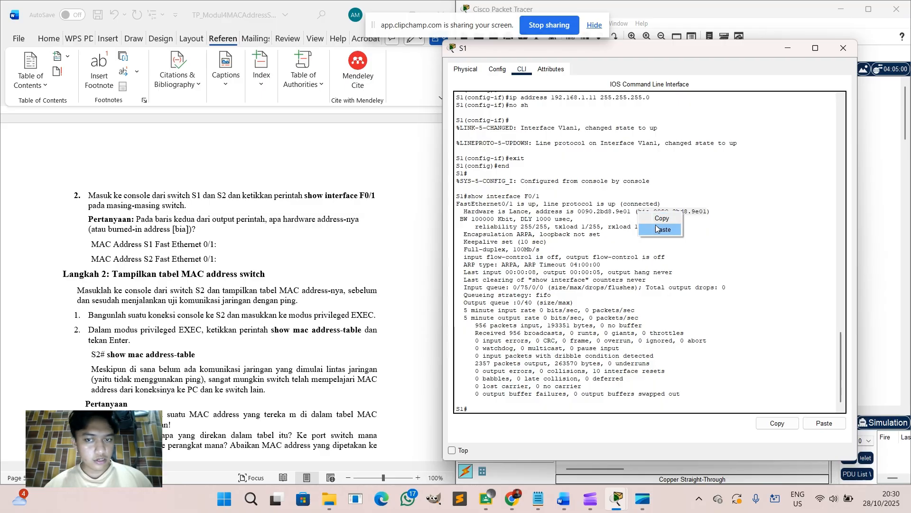
{"action": "left_click", "coordinate": [660, 217]}
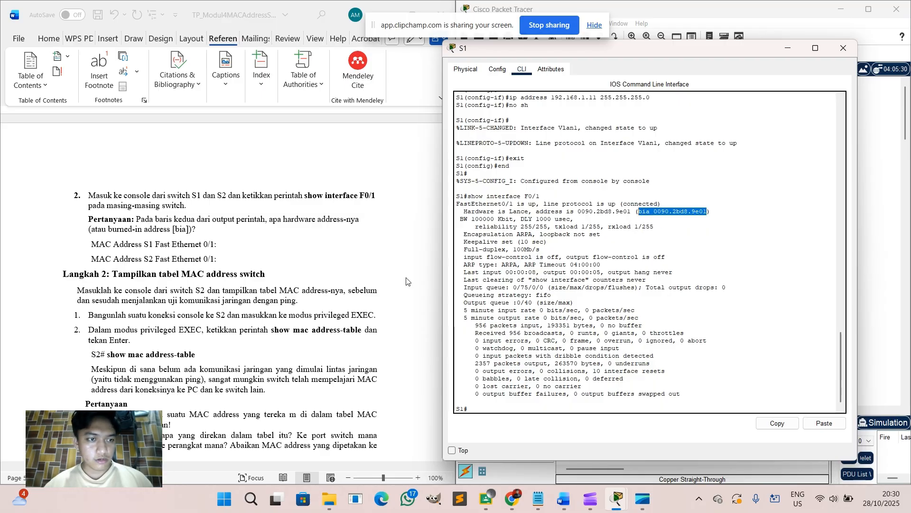
{"action": "left_click", "coordinate": [227, 245]}
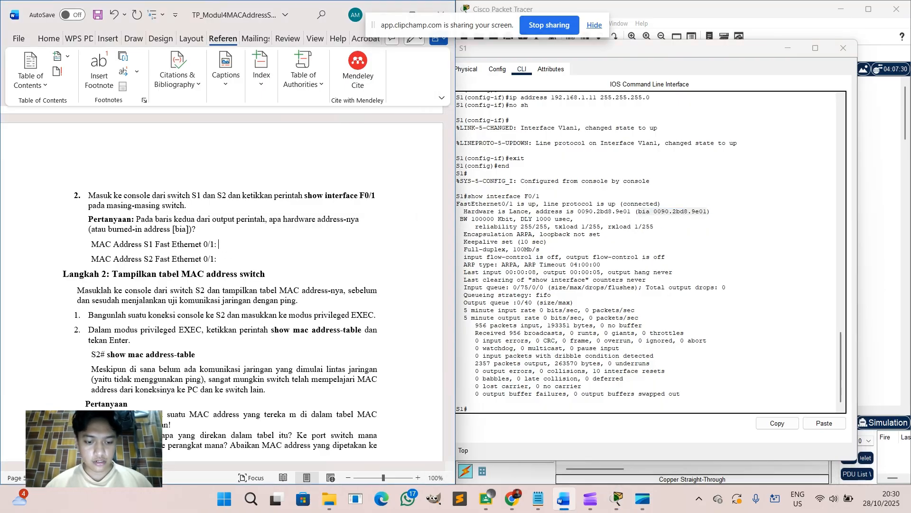
{"action": "key", "text": "ctrl+v"}
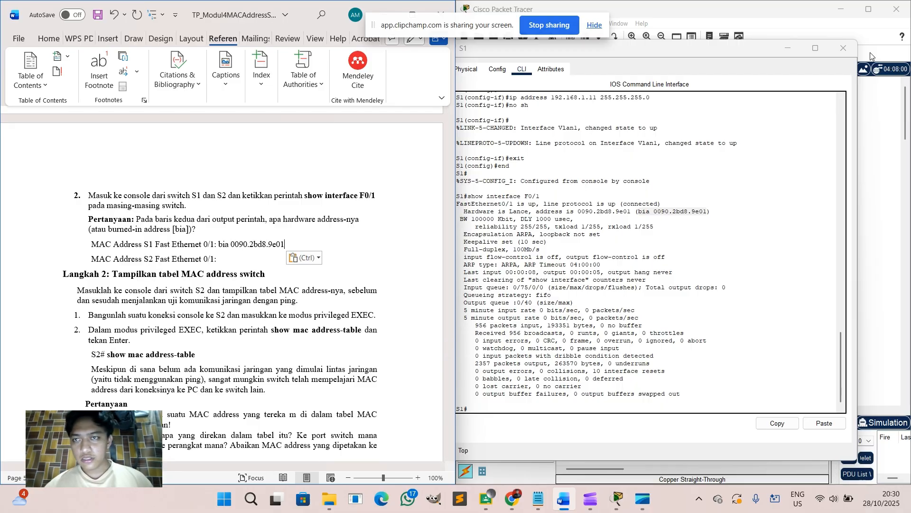
{"action": "left_click", "coordinate": [848, 55]}
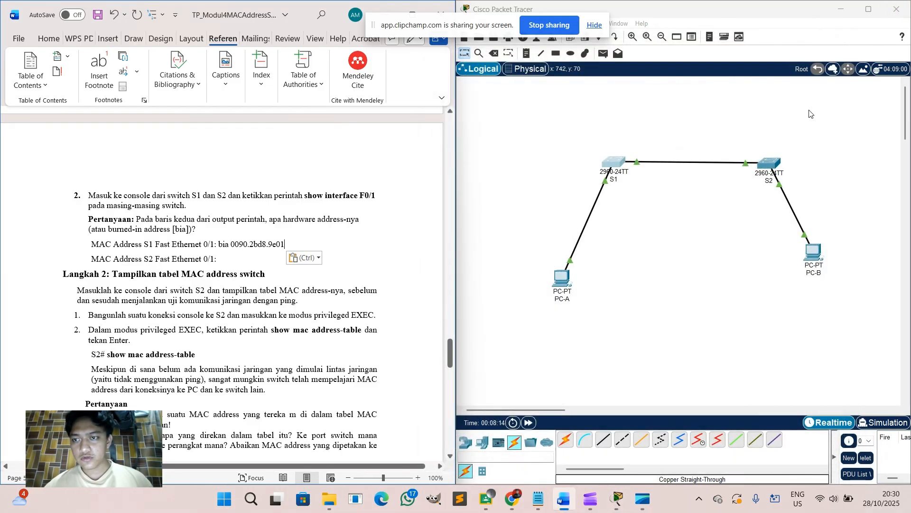
{"action": "left_click", "coordinate": [771, 164]}
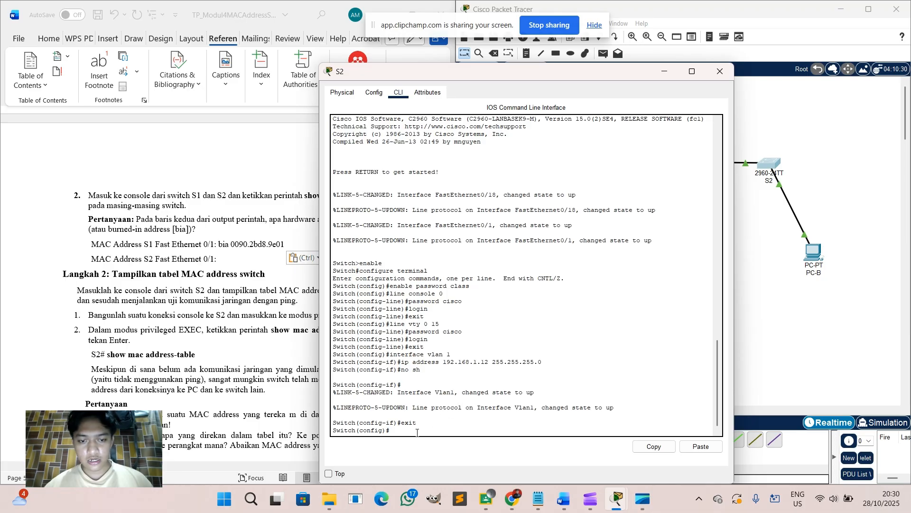
Return S2 to privileged mode and run show interface F0/1.
{"action": "type", "text": "end"}
{"action": "key", "text": "Return"}
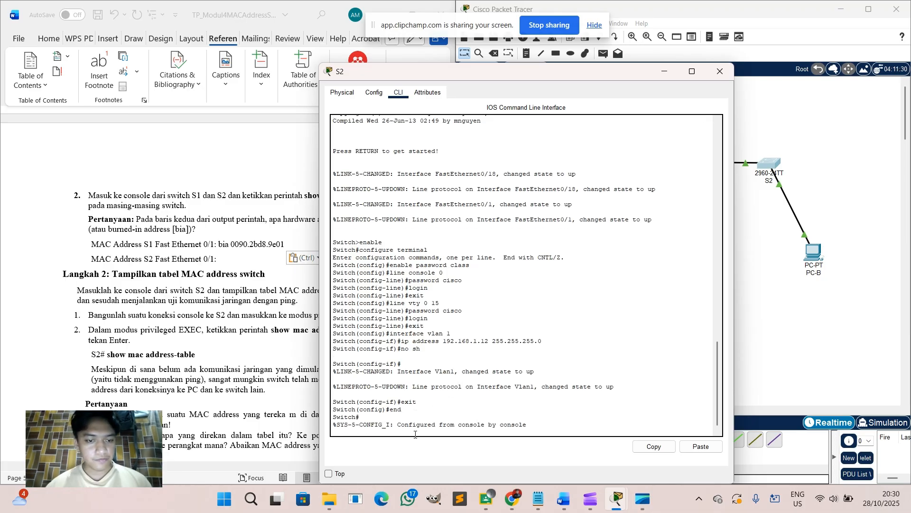
{"action": "key", "text": "Return"}
{"action": "type", "text": "\\"}
{"action": "type", "text": "show"}
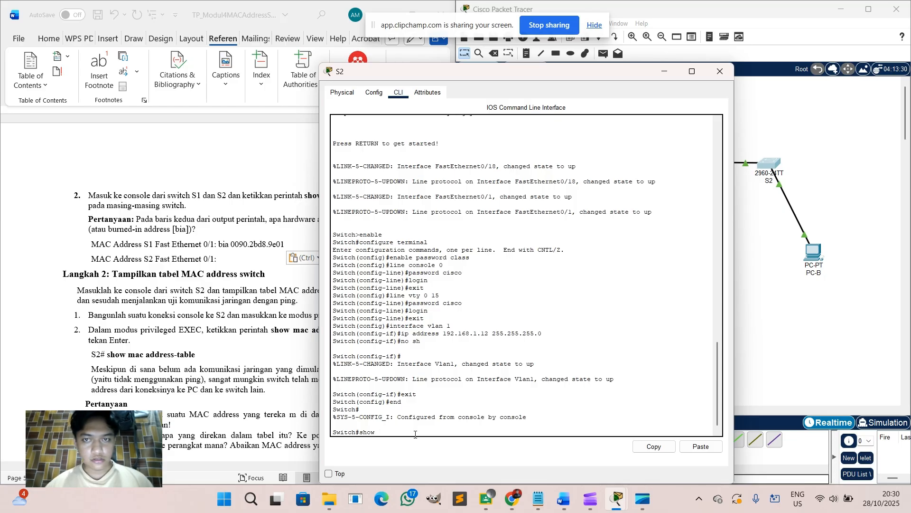
{"action": "left_click_drag", "start_coordinate": [525, 72], "coordinate": [630, 64]}
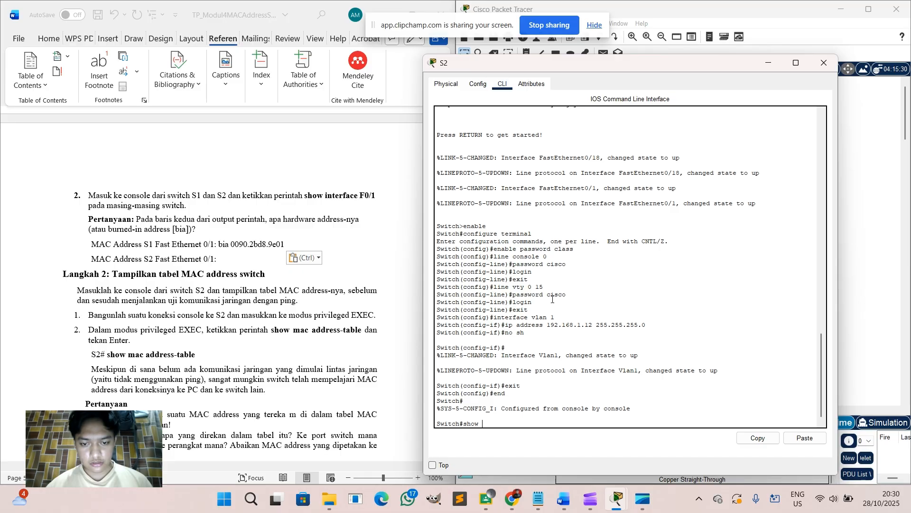
{"action": "type", "text": "interface"}
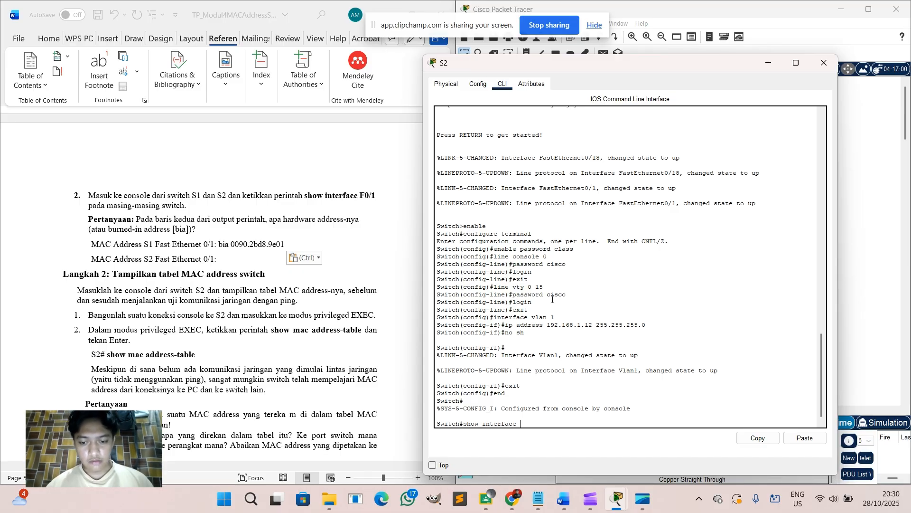
{"action": "type", "text": " F0/1"}
{"action": "key", "text": "Return"}
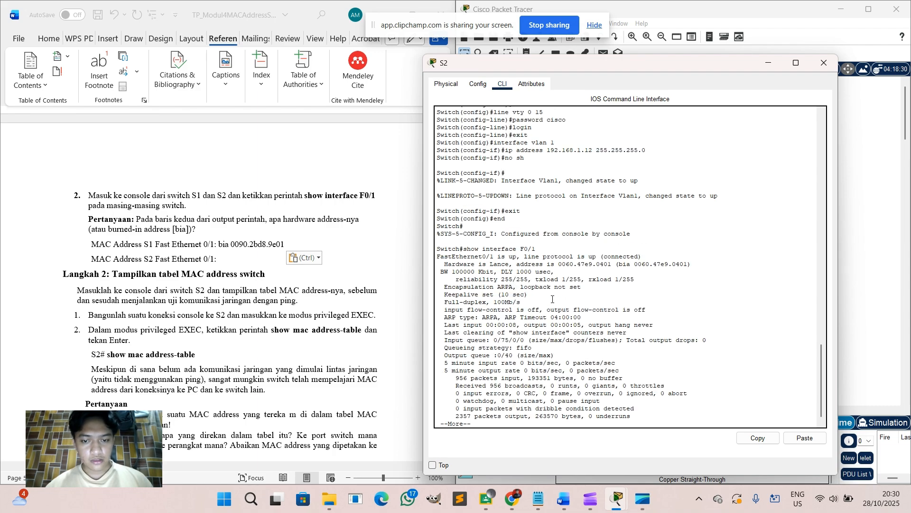
{"action": "key", "text": "Return"}
{"action": "key", "text": "Return"}
{"action": "key", "text": "Return"}
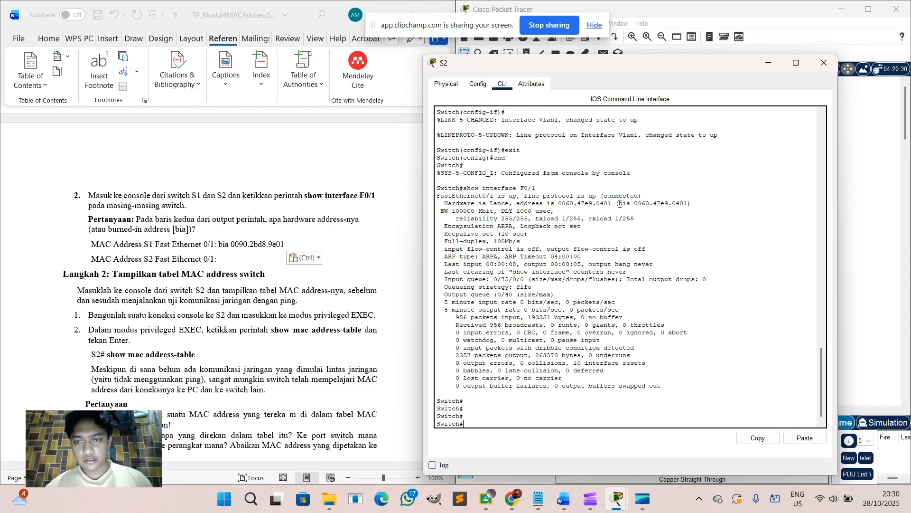
Copy S2's burned-in address 0060.47e9.0401 into the report after its label.
{"action": "left_click_drag", "start_coordinate": [619, 204], "coordinate": [684, 205]}
{"action": "right_click", "coordinate": [682, 204]}
{"action": "left_click", "coordinate": [694, 210]}
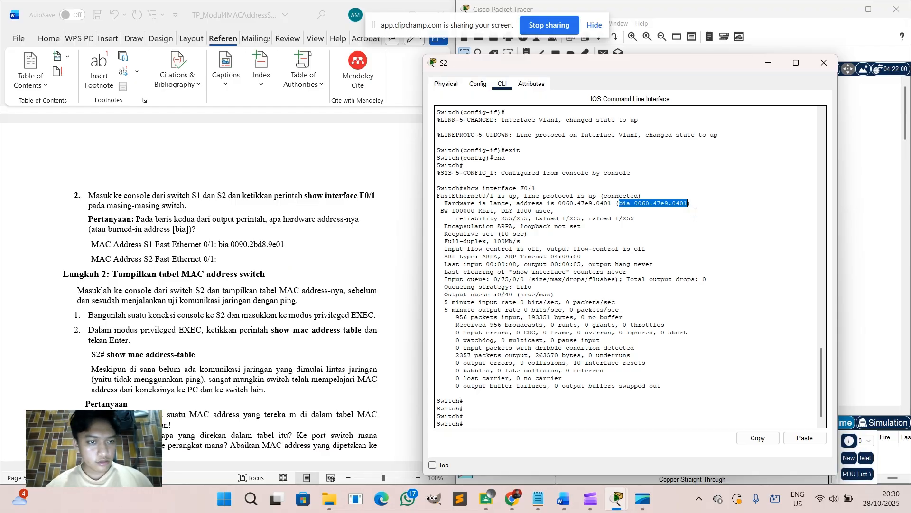
{"action": "left_click", "coordinate": [238, 265]}
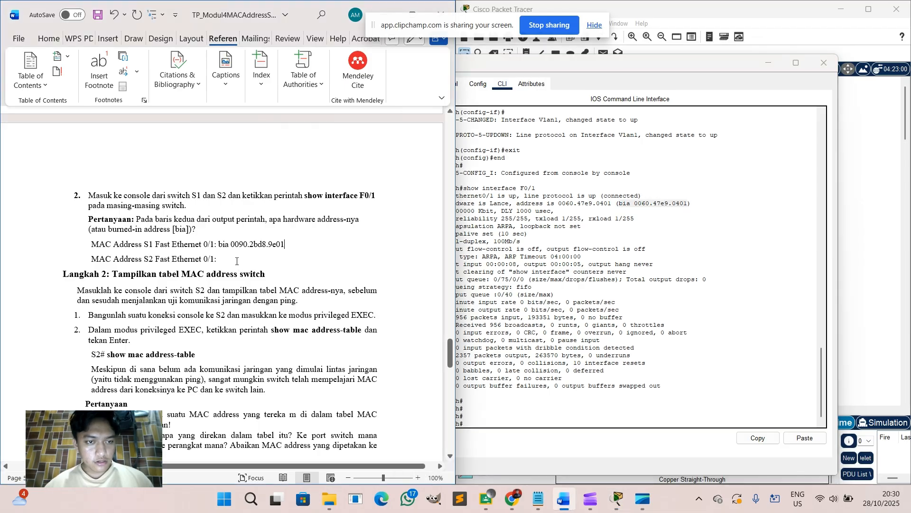
{"action": "key", "text": "ctrl+v"}
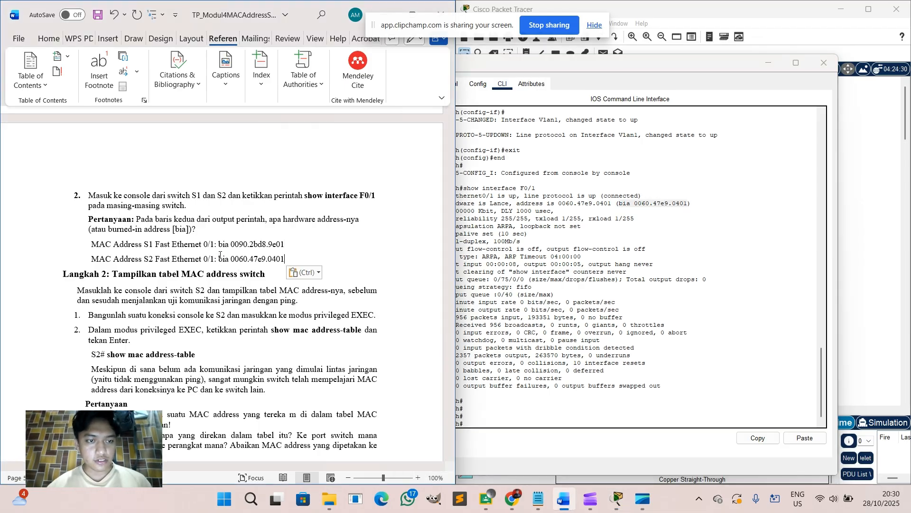
Take a screenshot of the report showing both switch Fast Ethernet 0/1 addresses.
{"action": "scroll", "coordinate": [234, 316], "scroll_direction": "down", "scroll_amount": 1}
{"action": "scroll", "coordinate": [234, 316], "scroll_direction": "down", "scroll_amount": 3}
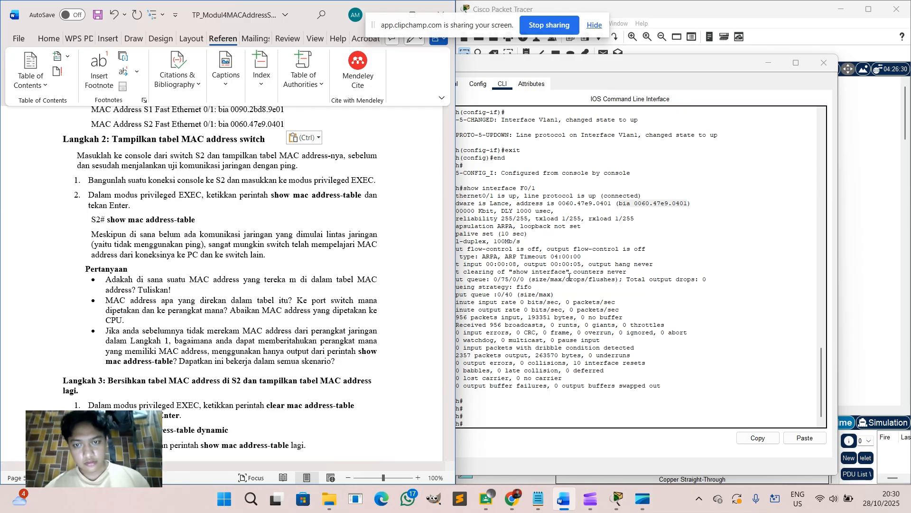
{"action": "key", "text": "super+shift+s"}
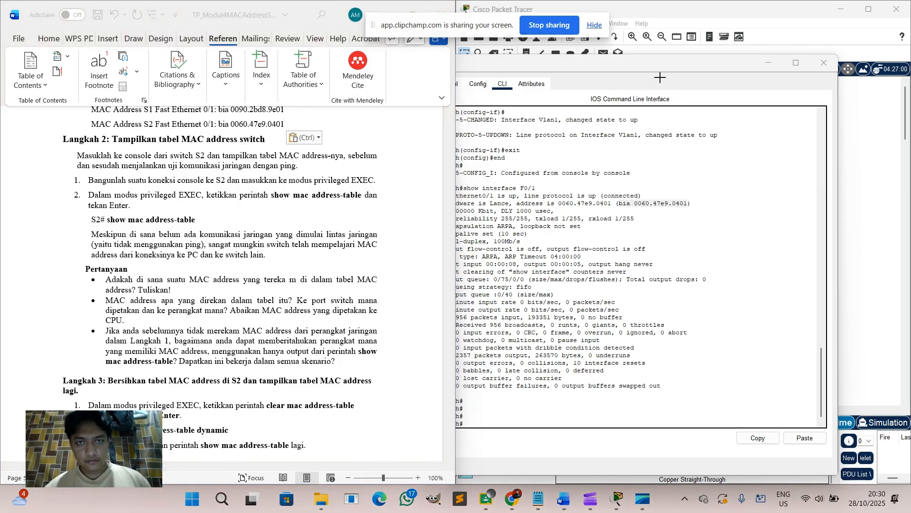
{"action": "left_click", "coordinate": [368, 21]}
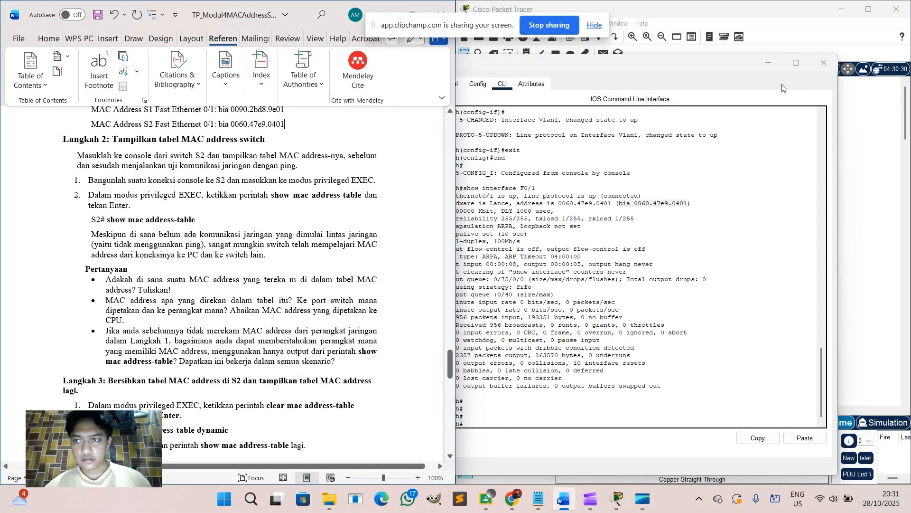
Close S2's console, review the report, and reopen S2's console.
{"action": "left_click", "coordinate": [823, 65]}
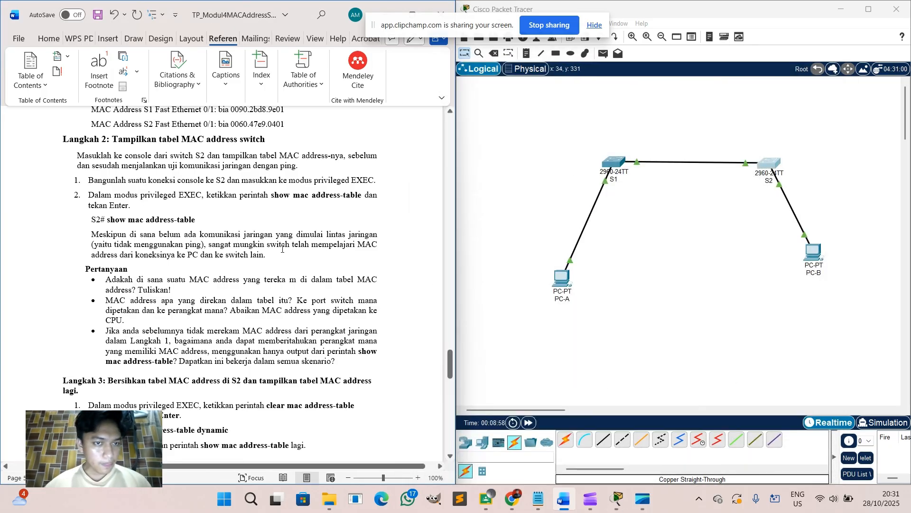
{"action": "scroll", "coordinate": [277, 248], "scroll_direction": "down", "scroll_amount": 4}
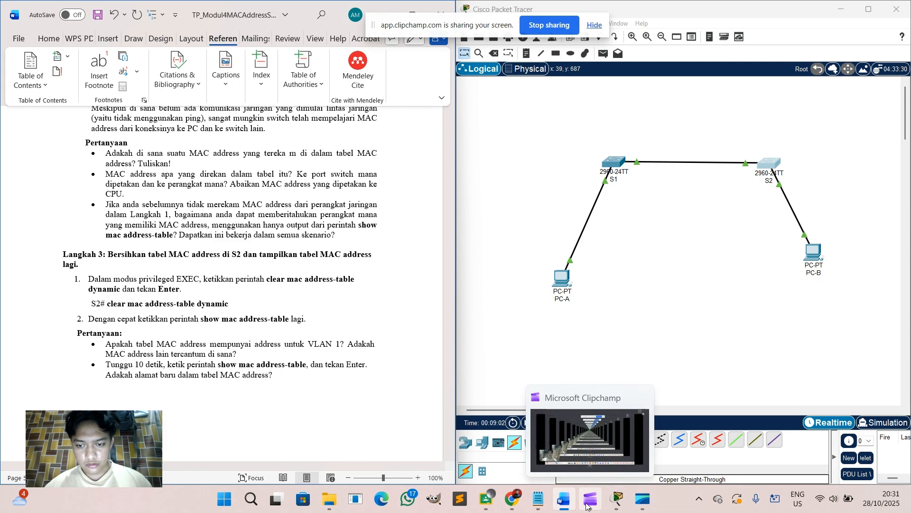
{"action": "mouse_move", "coordinate": [635, 503]}
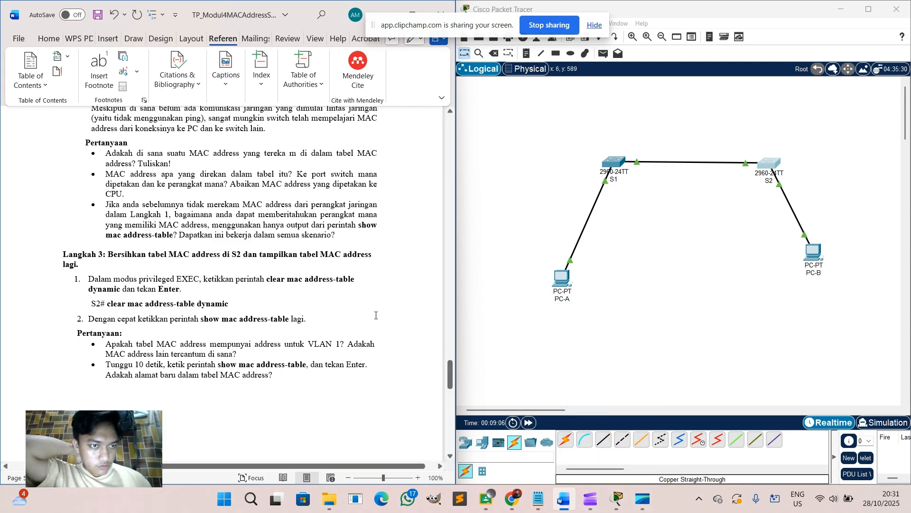
{"action": "scroll", "coordinate": [291, 366], "scroll_direction": "down", "scroll_amount": 2}
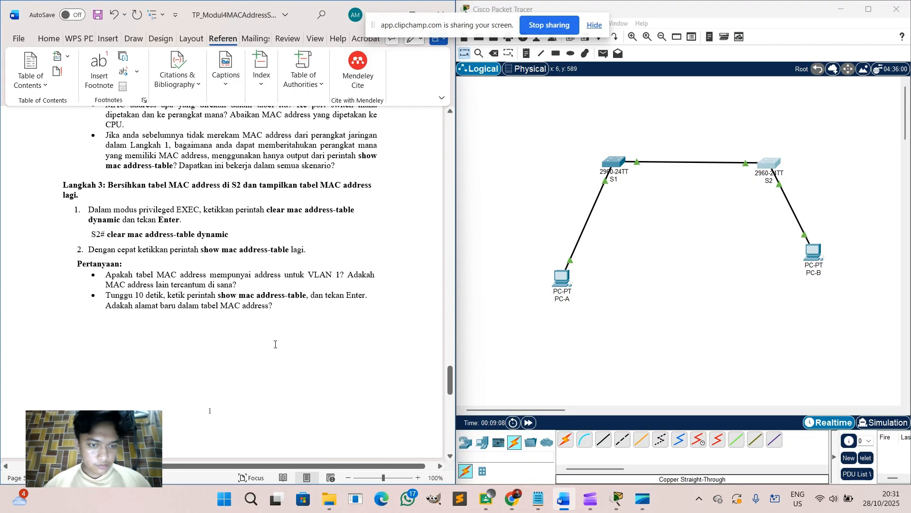
{"action": "scroll", "coordinate": [275, 345], "scroll_direction": "up", "scroll_amount": 6}
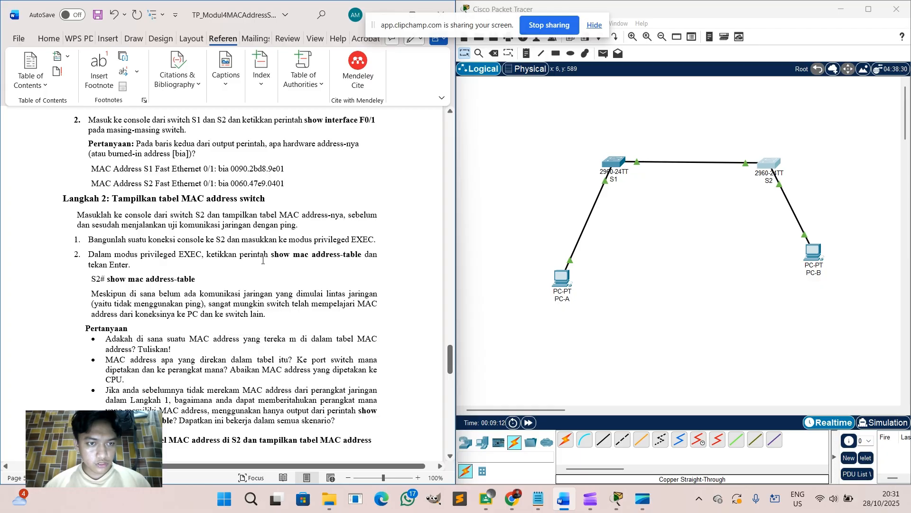
{"action": "scroll", "coordinate": [346, 269], "scroll_direction": "down", "scroll_amount": 1}
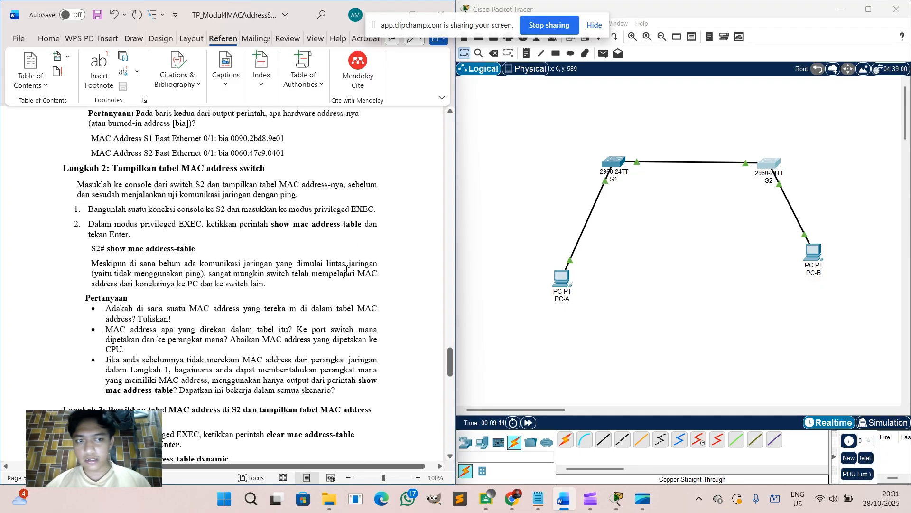
{"action": "left_click", "coordinate": [773, 164]}
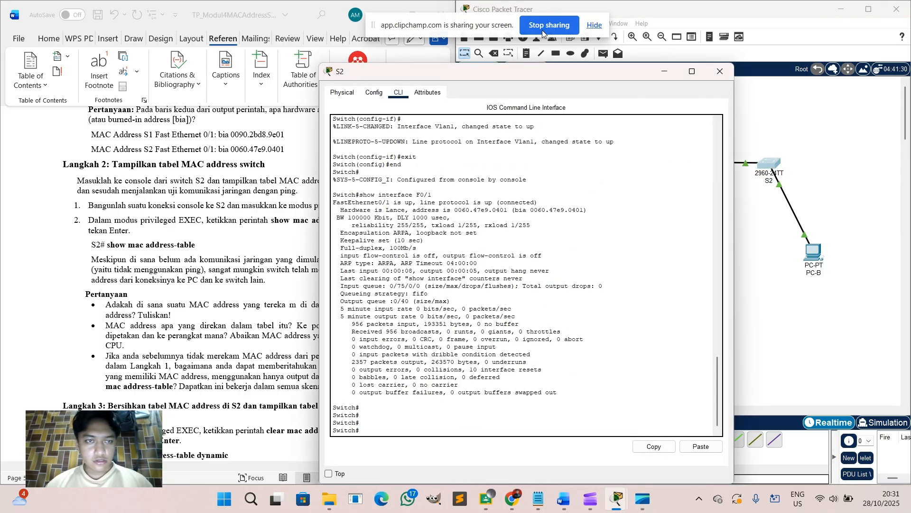
Run show mac address-table on S2, listing 0040.0b96.d811 and 0090.2bd8.9e01 on Fa0/1.
{"action": "left_click_drag", "start_coordinate": [538, 73], "coordinate": [663, 76]}
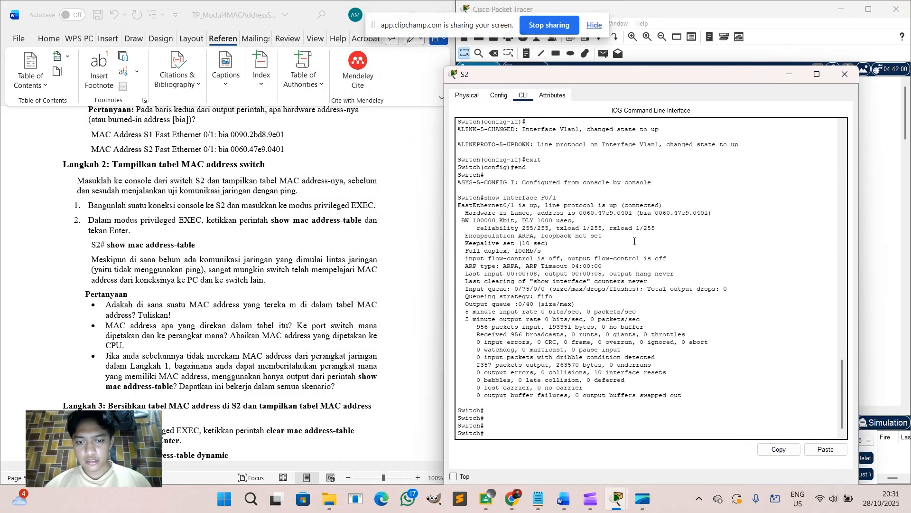
{"action": "type", "text": "show mac"}
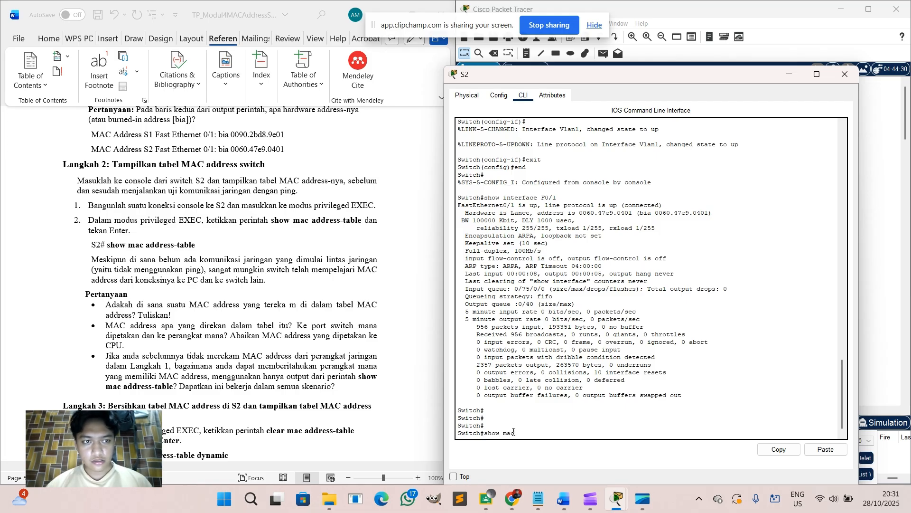
{"action": "type", "text": " address"}
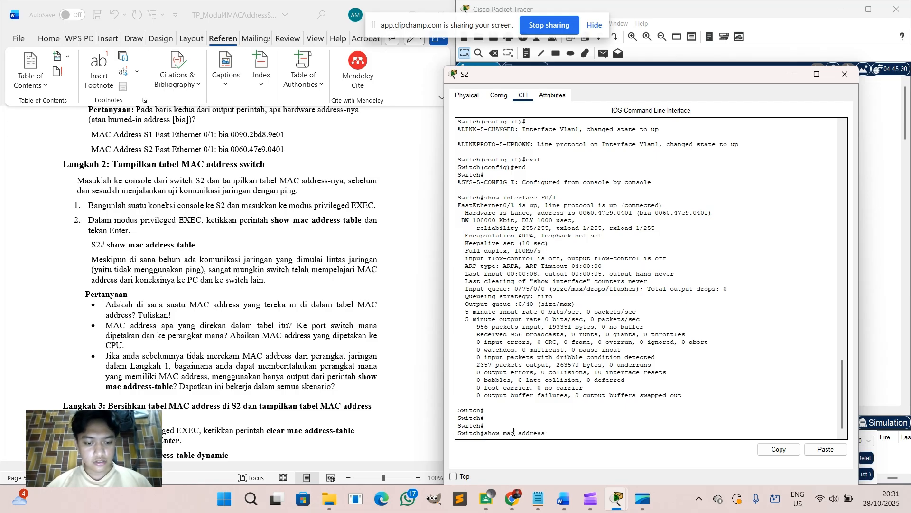
{"action": "type", "text": "-table"}
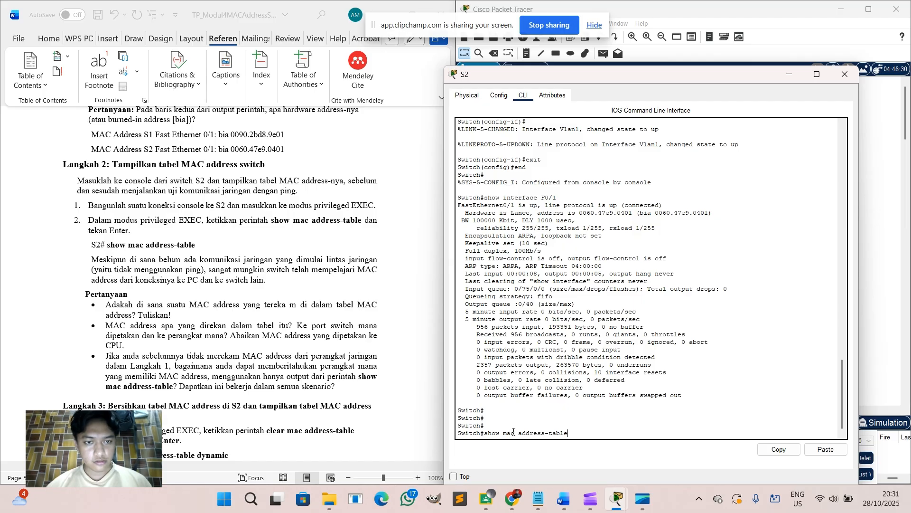
{"action": "key", "text": "Return"}
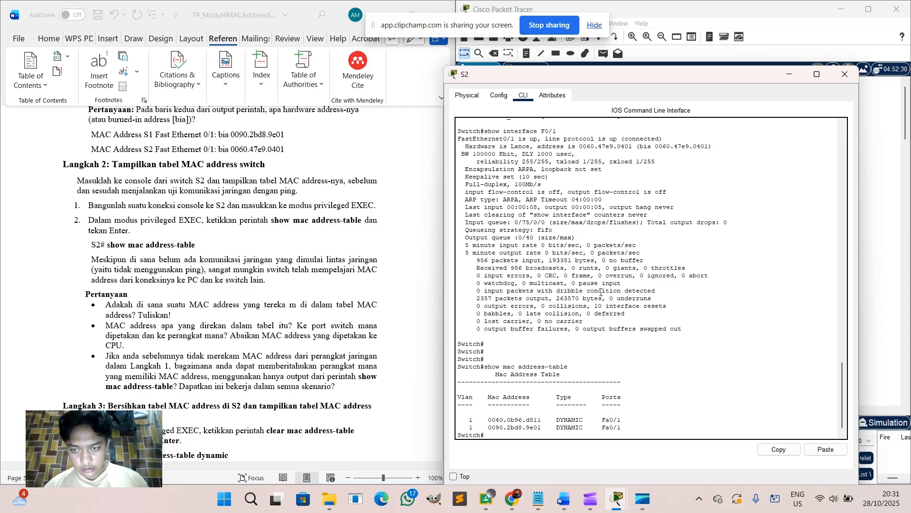
{"action": "scroll", "coordinate": [601, 292], "scroll_direction": "up", "scroll_amount": 1}
{"action": "scroll", "coordinate": [601, 291], "scroll_direction": "down", "scroll_amount": 1}
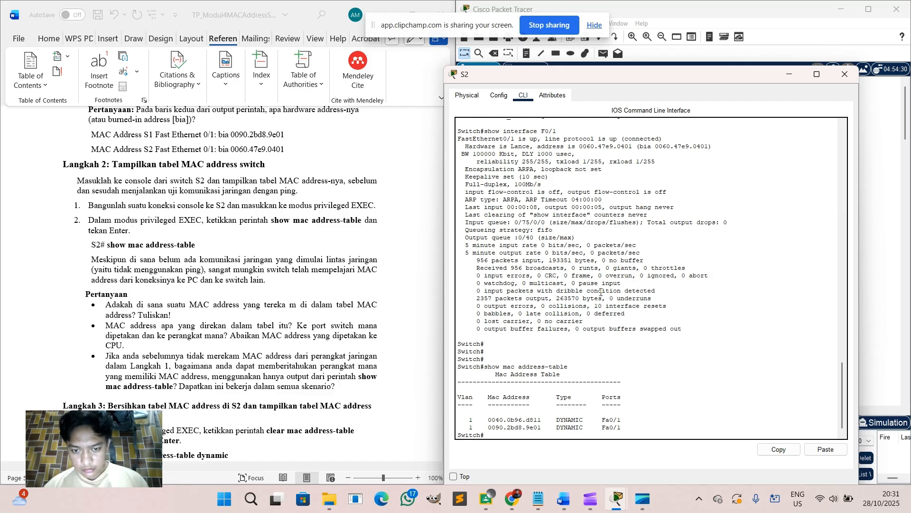
{"action": "scroll", "coordinate": [600, 292], "scroll_direction": "down", "scroll_amount": 1}
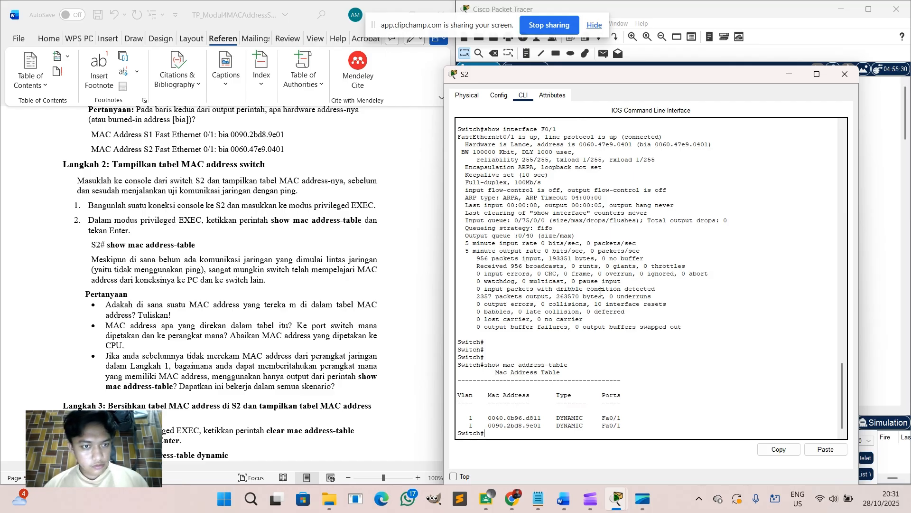
{"action": "scroll", "coordinate": [600, 292], "scroll_direction": "up", "scroll_amount": 2}
{"action": "scroll", "coordinate": [601, 292], "scroll_direction": "down", "scroll_amount": 2}
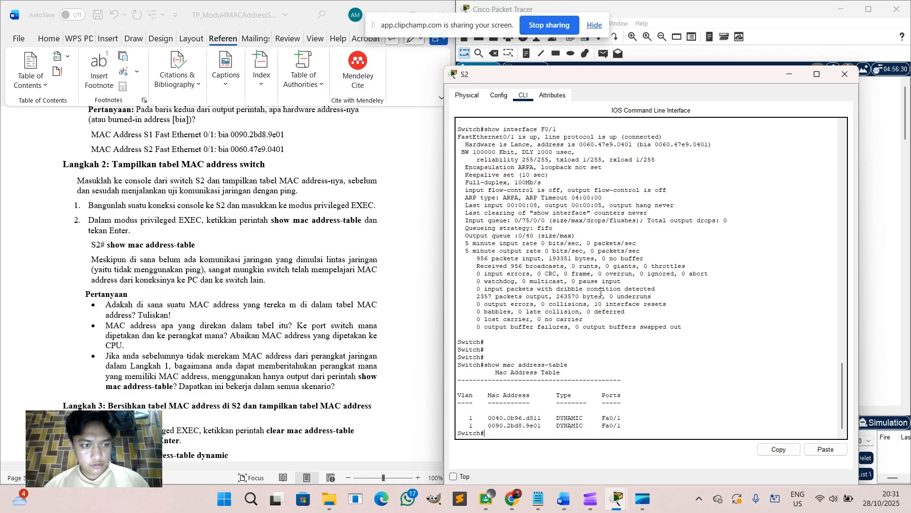
{"action": "key", "text": "alt+Tab"}
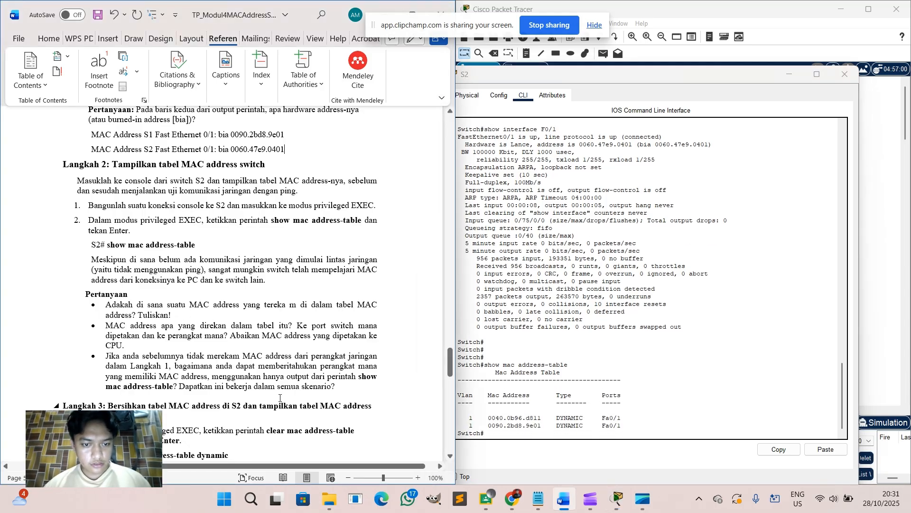
Add an unbulleted 'Jawaban :' line below the last question, with a new line beneath it.
{"action": "left_click", "coordinate": [337, 386]}
{"action": "key", "text": "Return"}
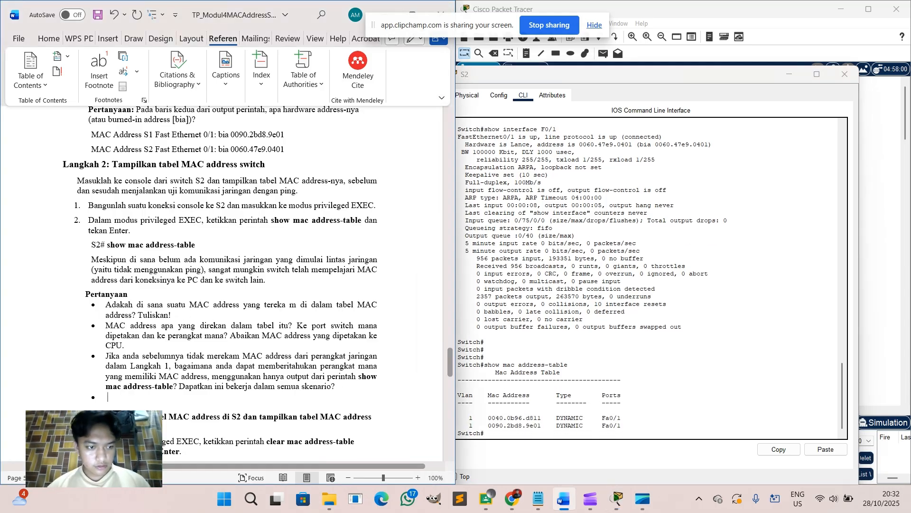
{"action": "key", "text": "BackSpace"}
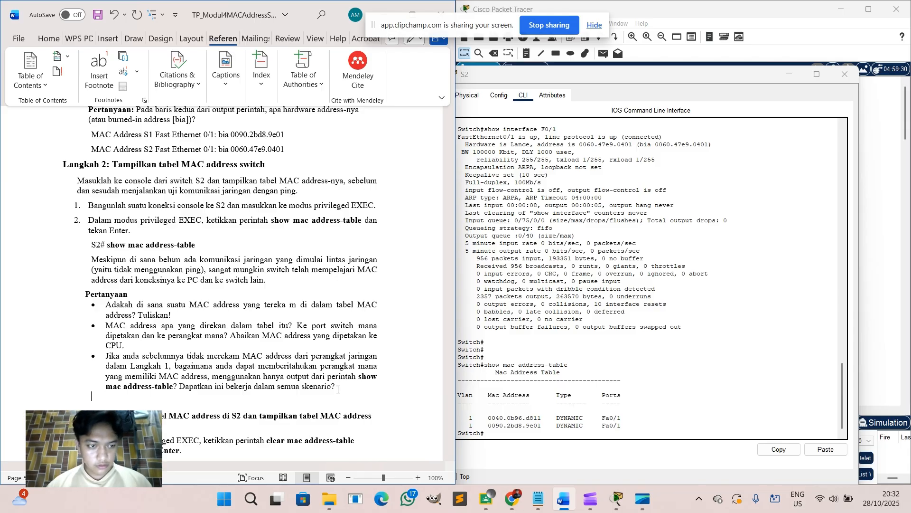
{"action": "type", "text": "Jawaban :"}
{"action": "key", "text": "Return"}
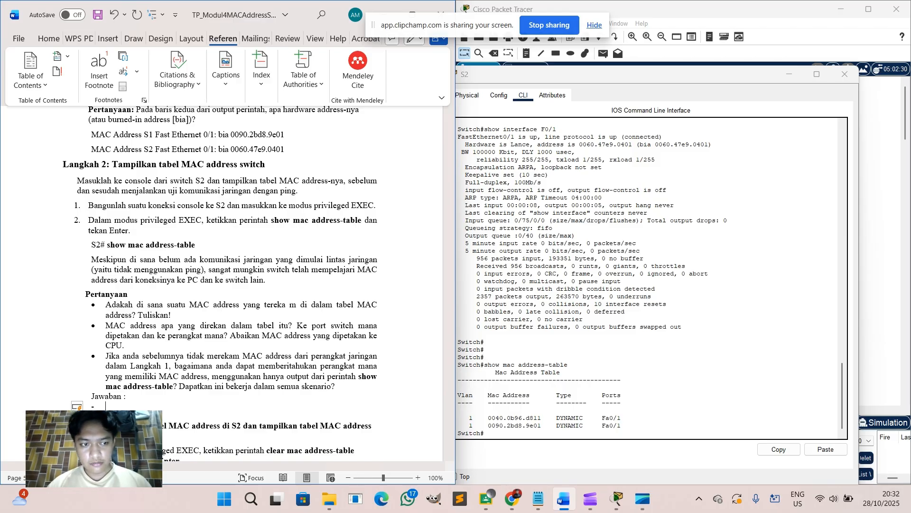
Answer yes: MAC address 0040.0b96.d811 and 0090.2bd8… are on port Fa0/1.
{"action": "type", "text": "Ya ada ,"}
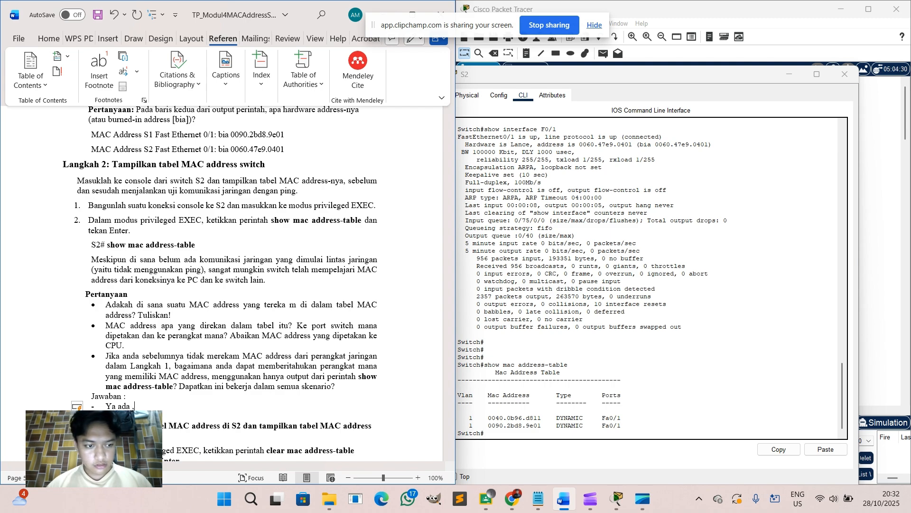
{"action": "type", "text": " mad"}
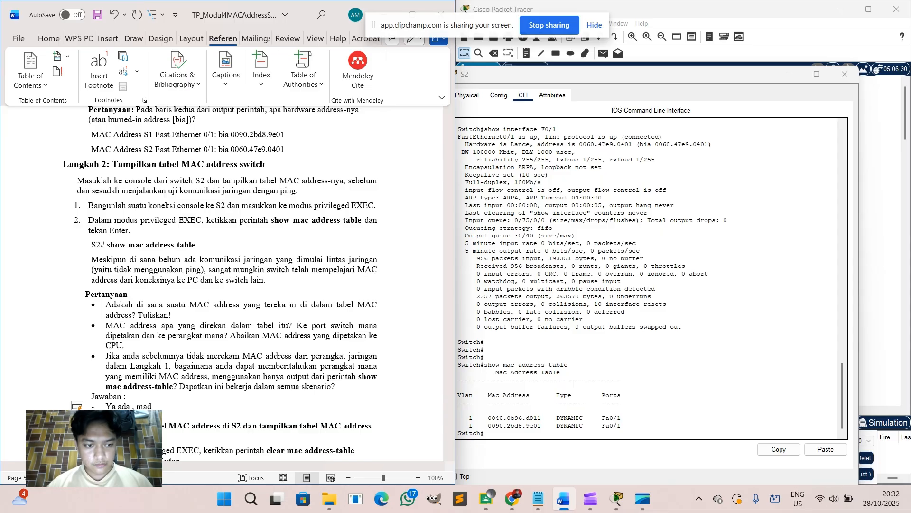
{"action": "type", "text": "=c addr"}
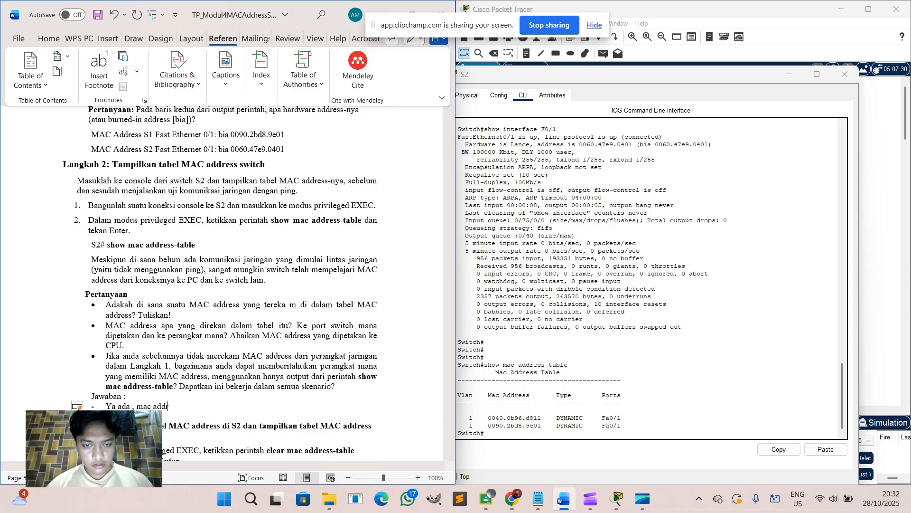
{"action": "type", "text": "ess 0040"}
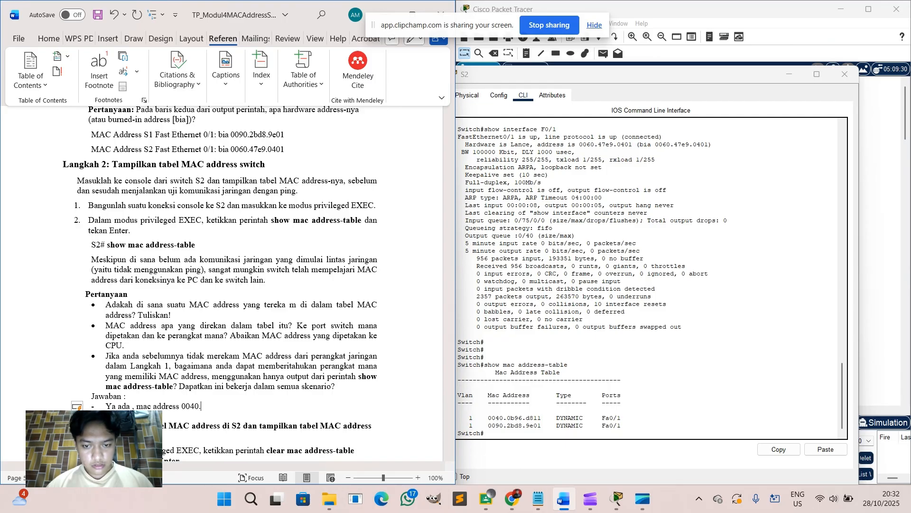
{"action": "type", "text": ".0b"}
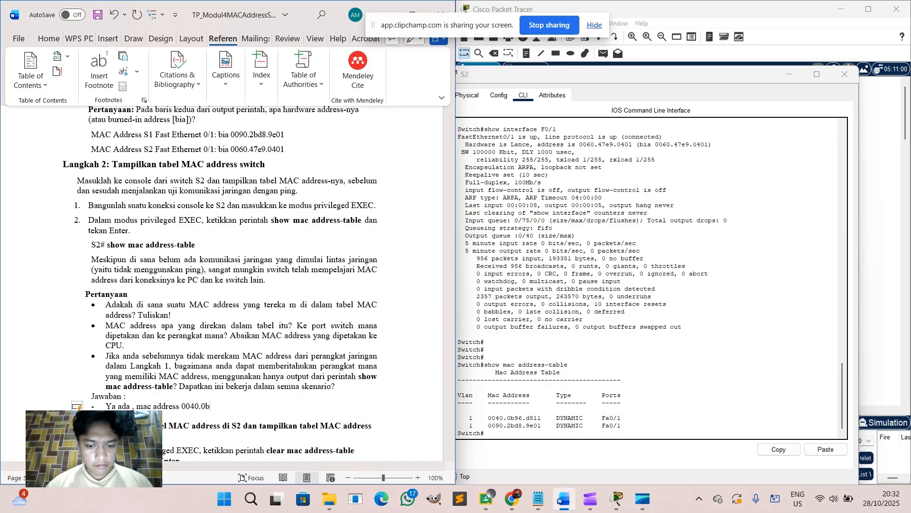
{"action": "type", "text": "96"}
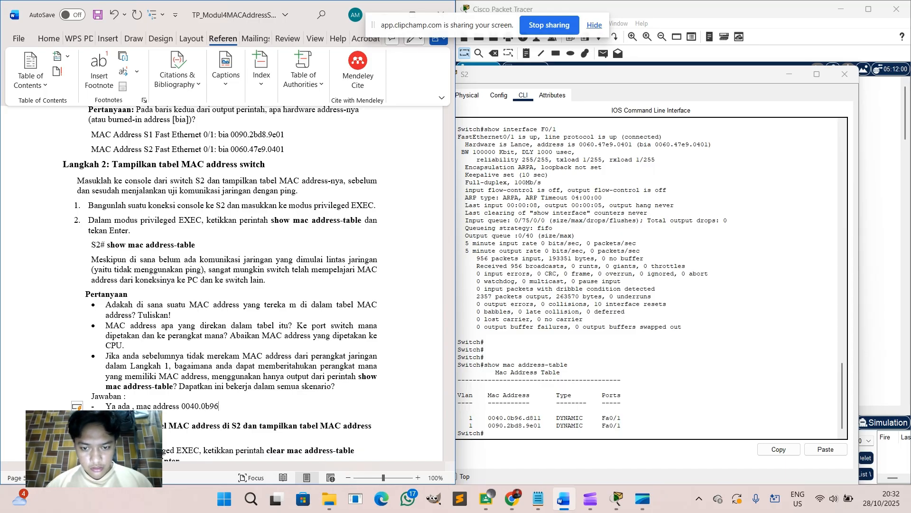
{"action": "type", "text": "."}
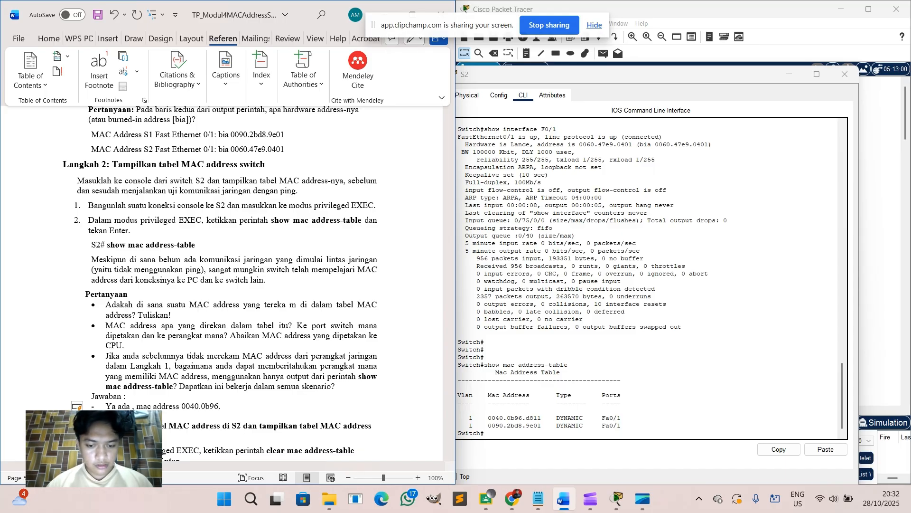
{"action": "type", "text": "d8"}
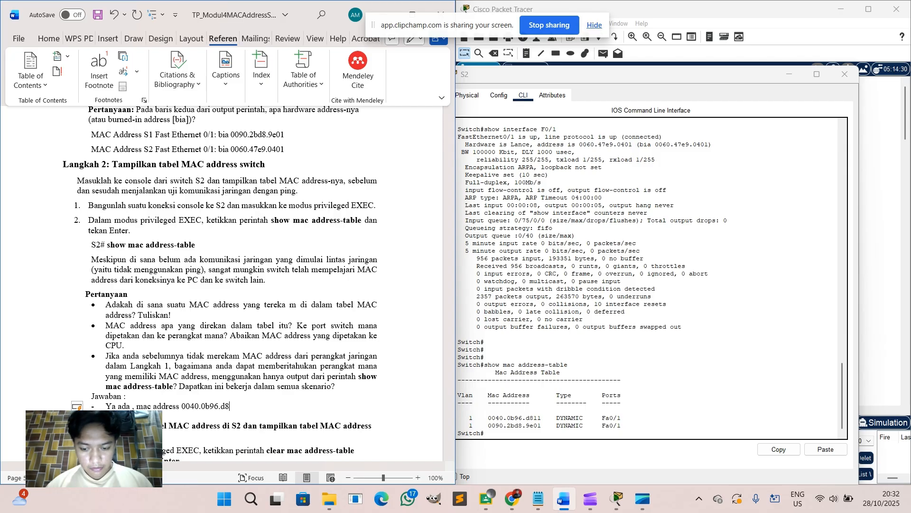
{"action": "type", "text": "11"}
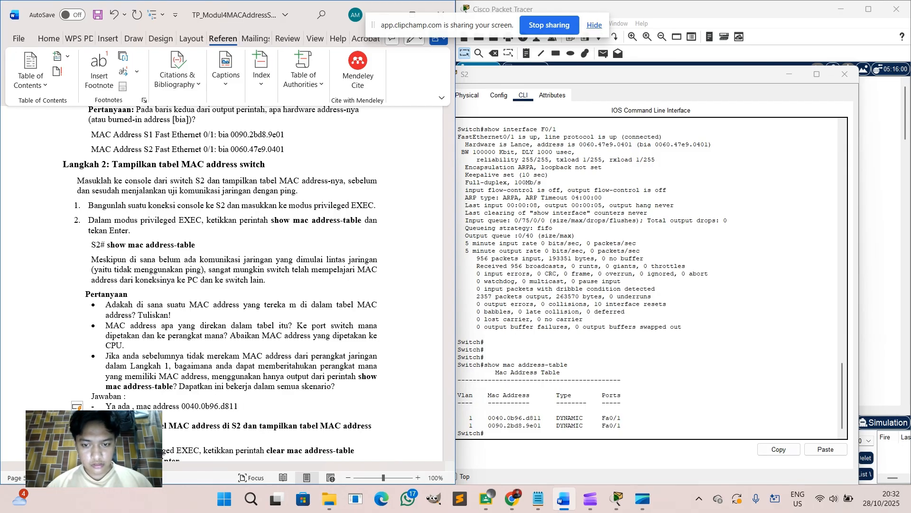
{"action": "type", "text": " ke ports Fa"}
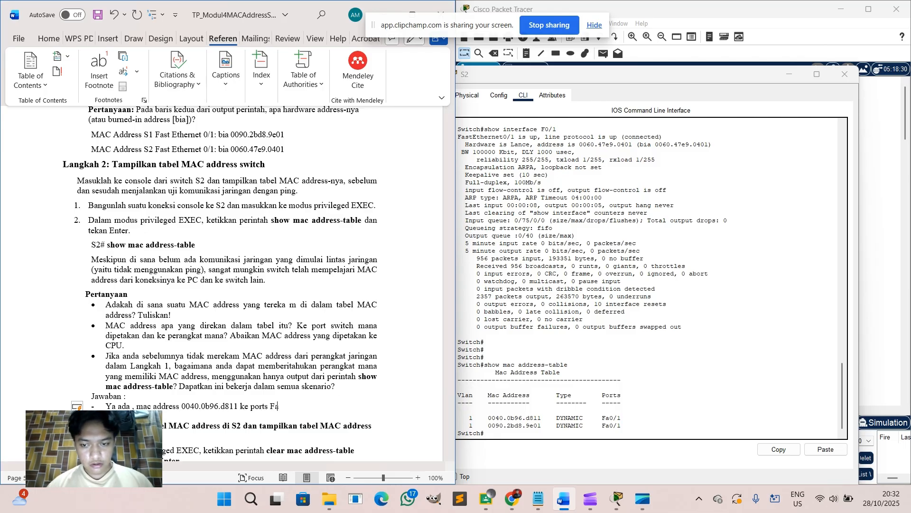
{"action": "type", "text": "0/1"}
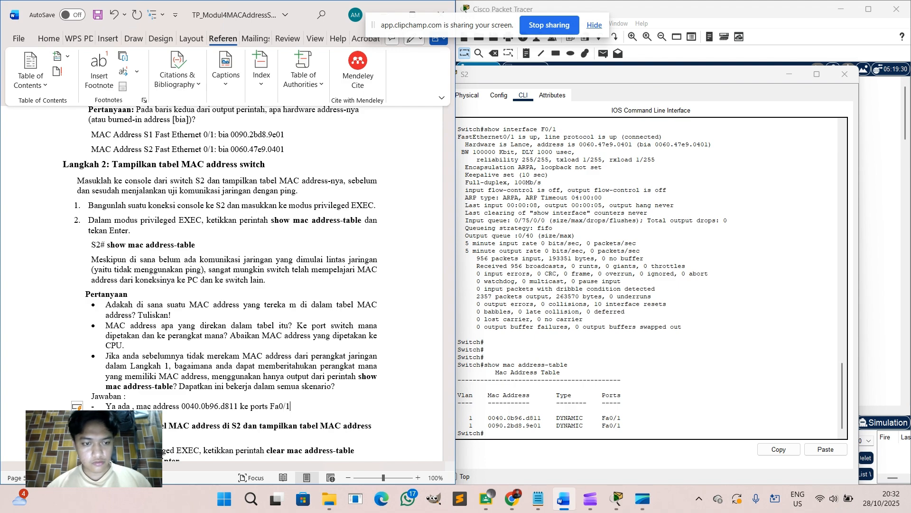
{"action": "key", "text": "Return"}
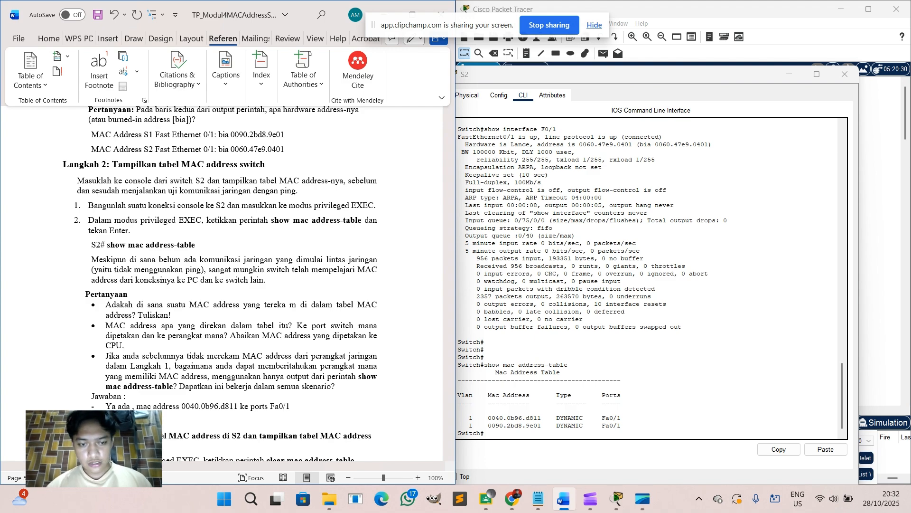
{"action": "left_click", "coordinate": [308, 408]}
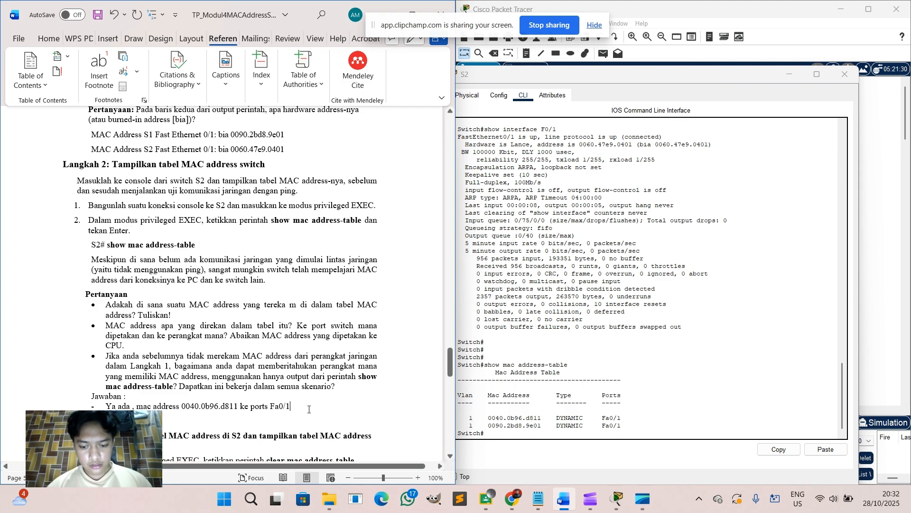
{"action": "type", "text": ", "}
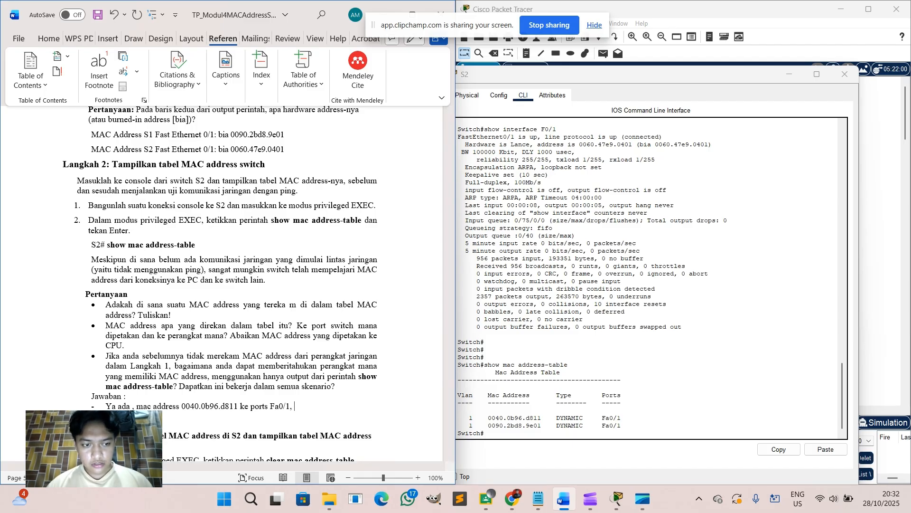
{"action": "type", "text": "mac address"}
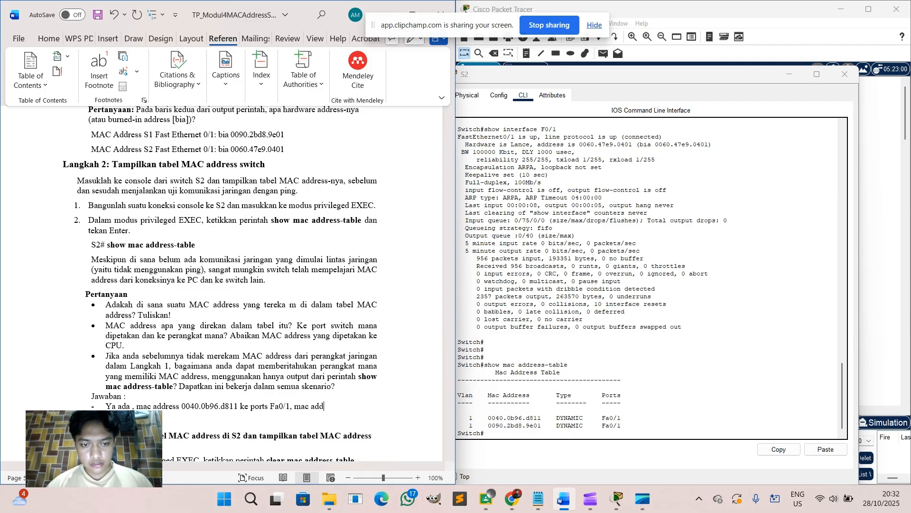
{"action": "type", "text": " 00"}
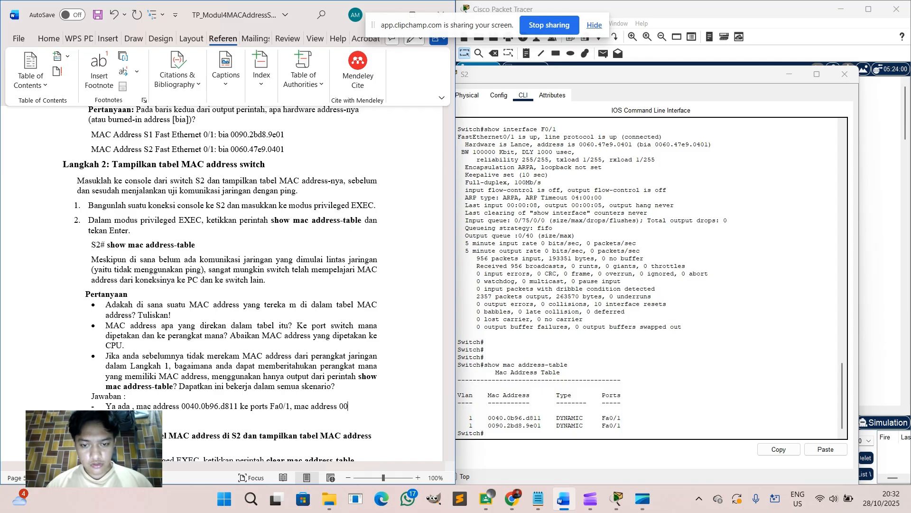
{"action": "type", "text": "90."}
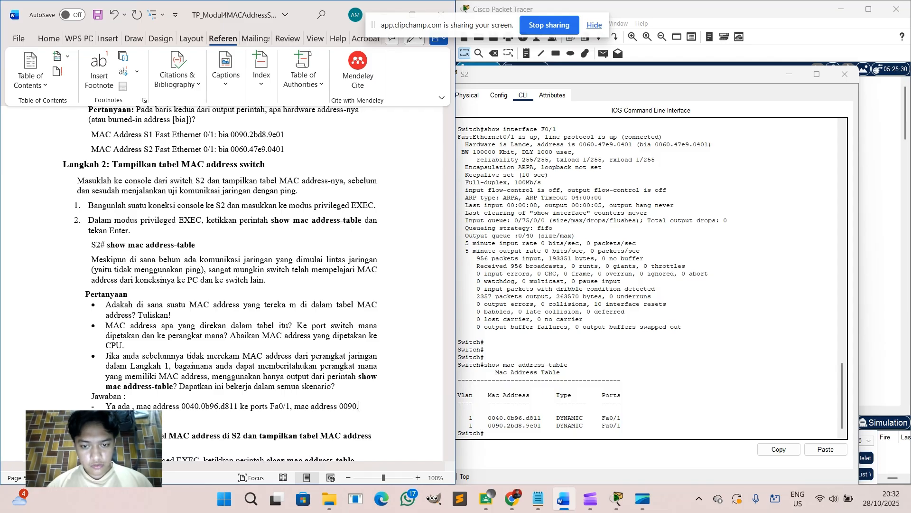
{"action": "type", "text": "2bd"}
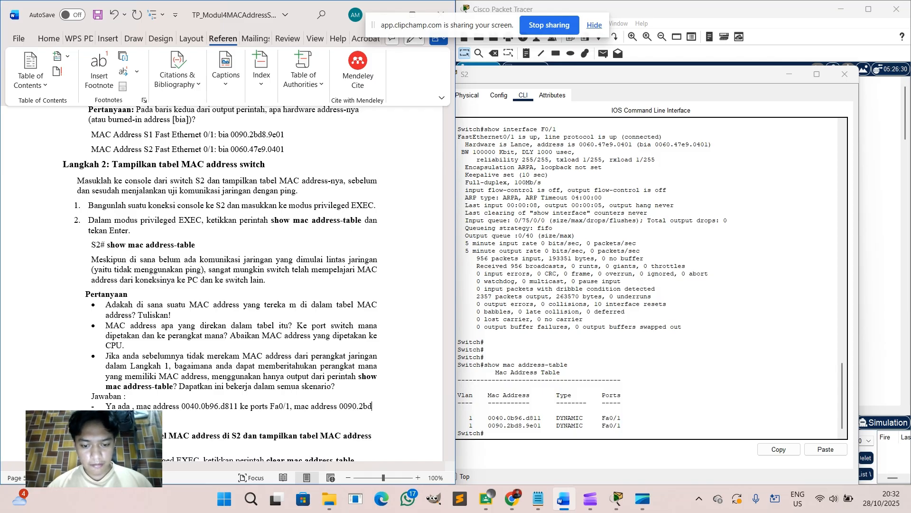
{"action": "type", "text": "8"}
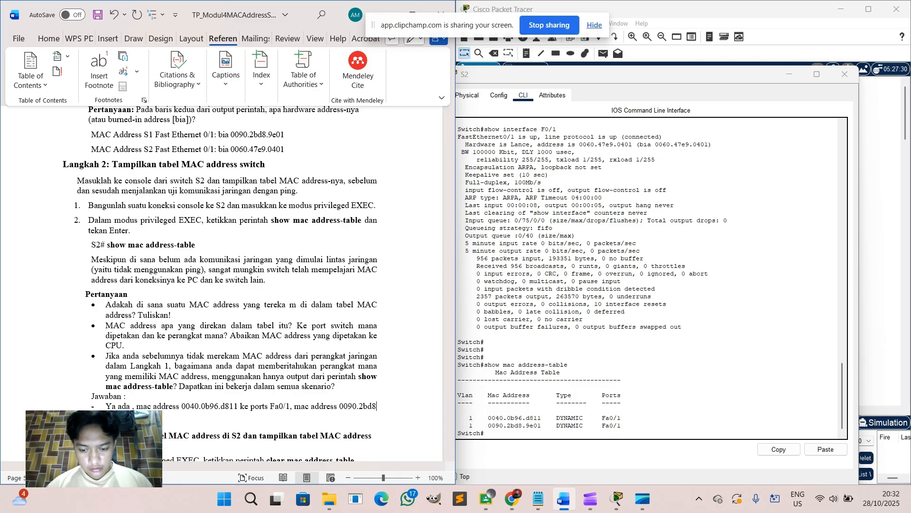
{"action": "type", "text": "."}
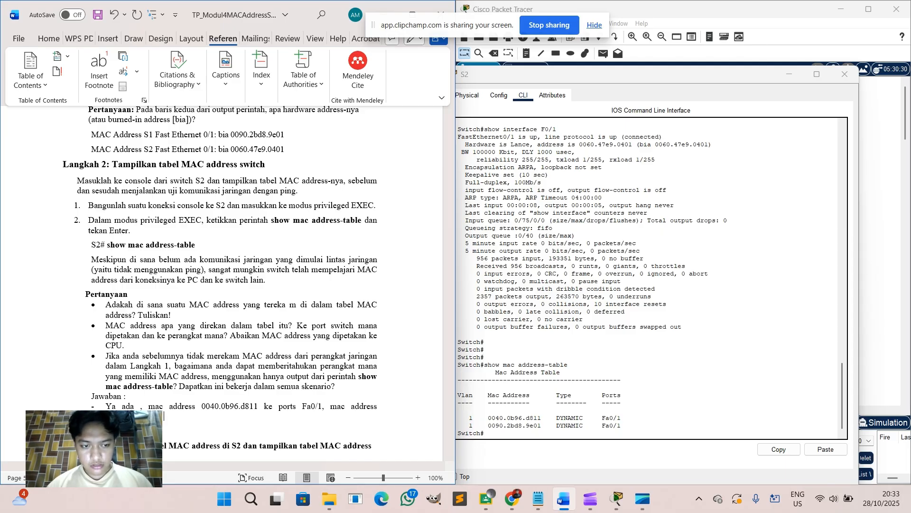
{"action": "type", "text": "ke ports "}
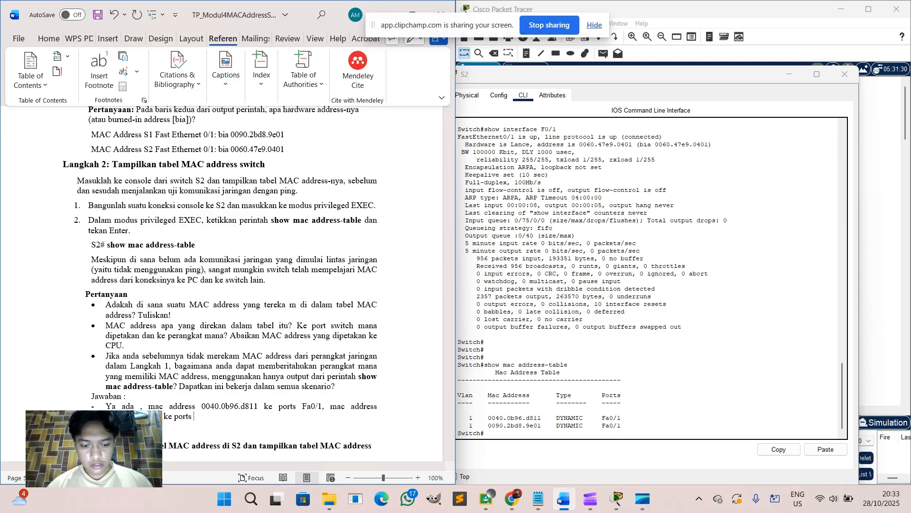
{"action": "type", "text": "Fa0/"}
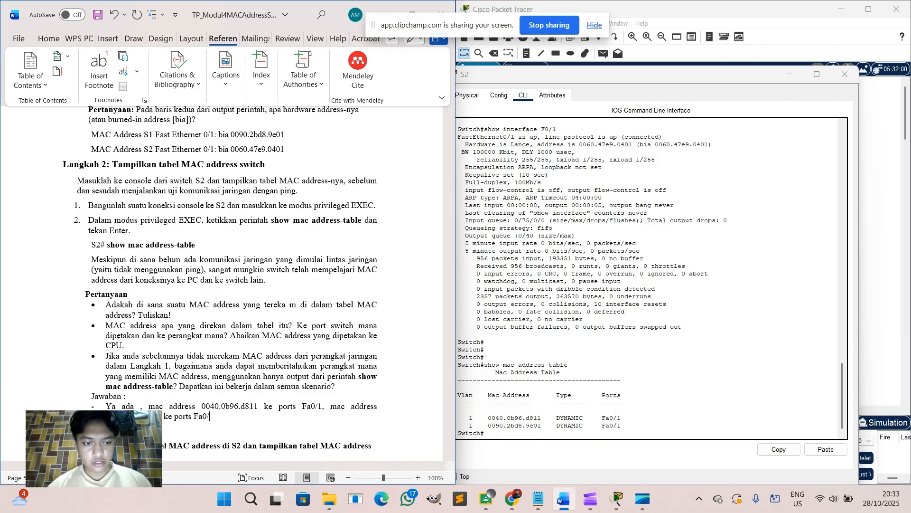
{"action": "type", "text": "1"}
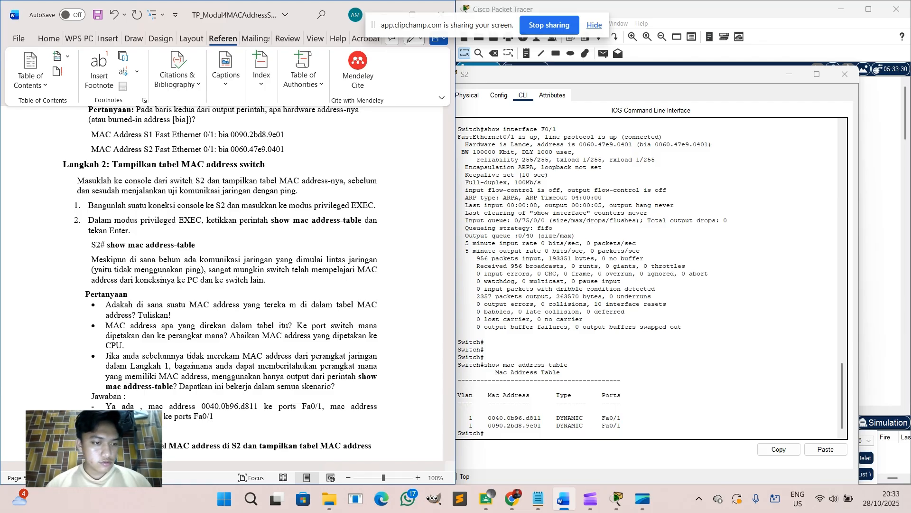
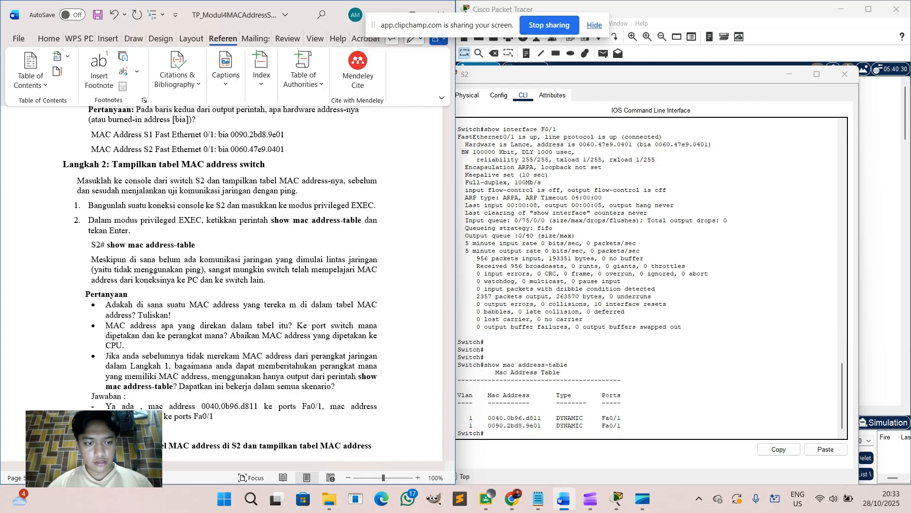
Answer that the recorded MAC addresses belong to switches S1 and S2, linked via port Fa0/1.
{"action": "type", "text": "put"}
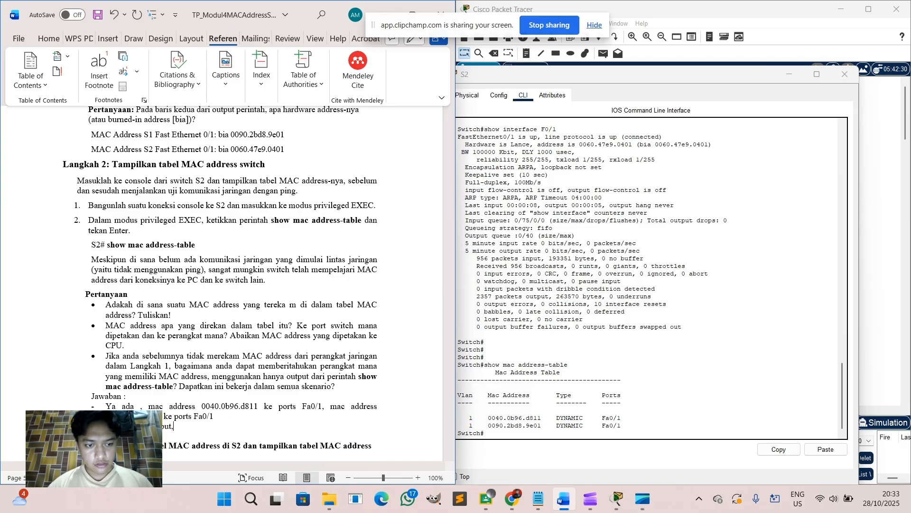
{"action": "type", "text": ", mac addre"}
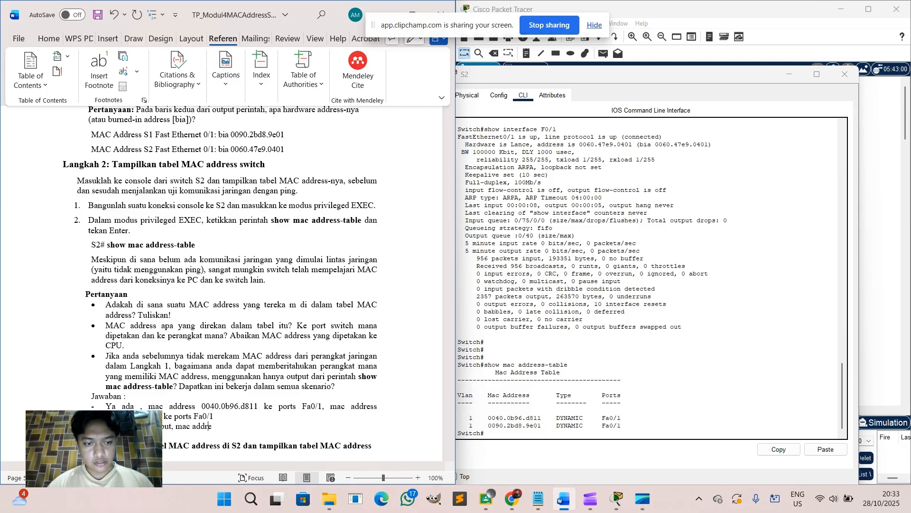
{"action": "type", "text": "ss yang direka"}
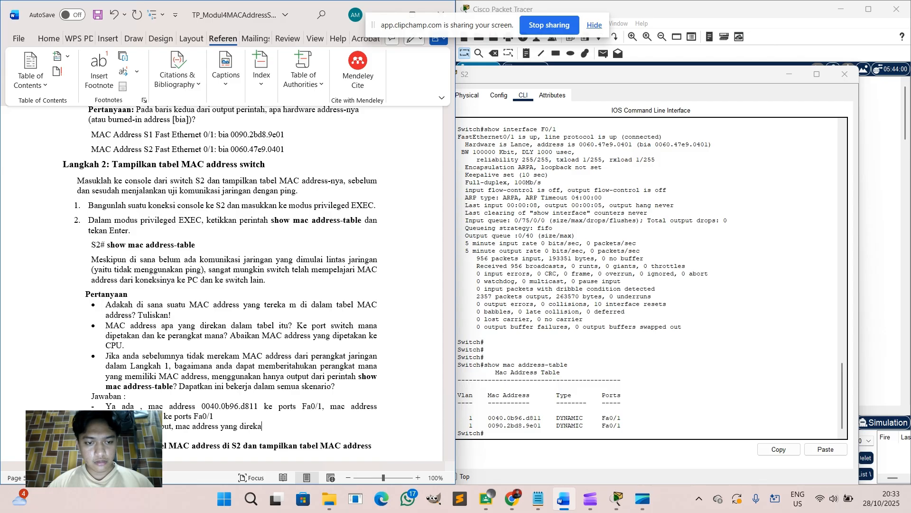
{"action": "type", "text": "m adalah milik "}
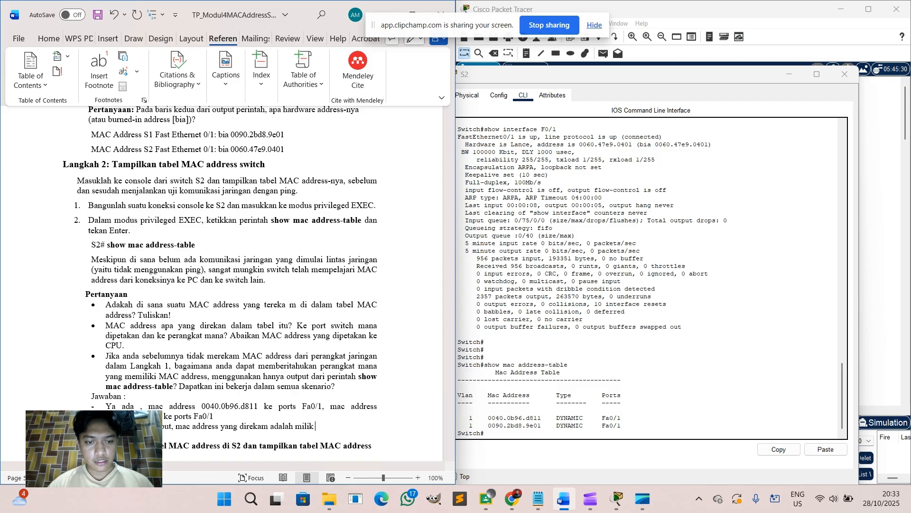
{"action": "type", "text": "switch"}
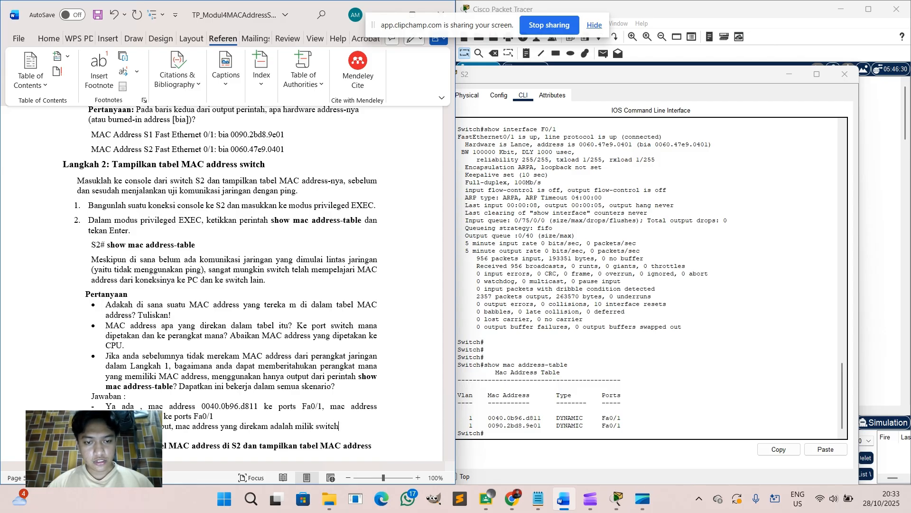
{"action": "type", "text": " s1 dan s2"}
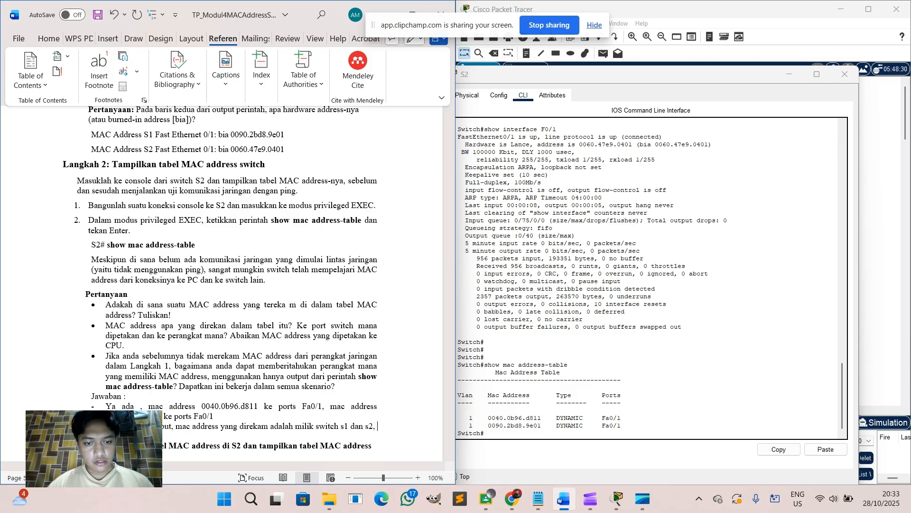
{"action": "type", "text": ","}
{"action": "key", "text": "Return"}
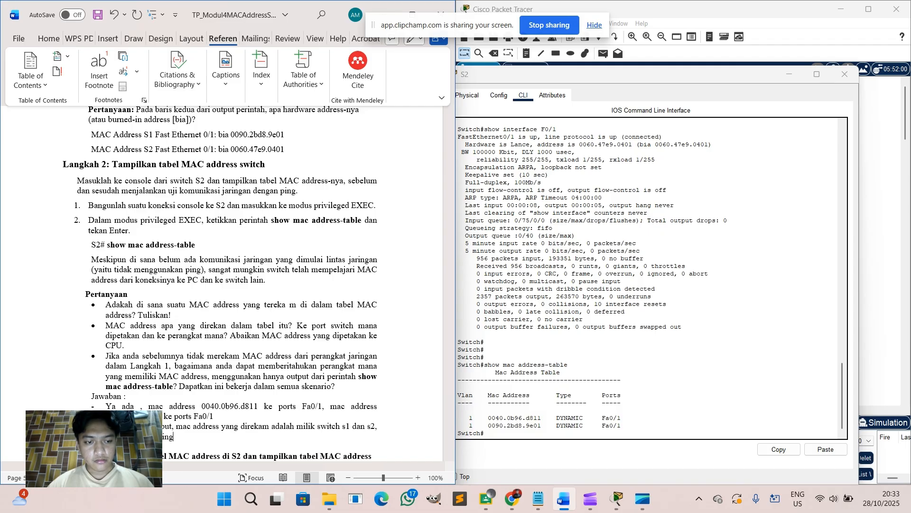
{"action": "type", "text": "berhubung kar"}
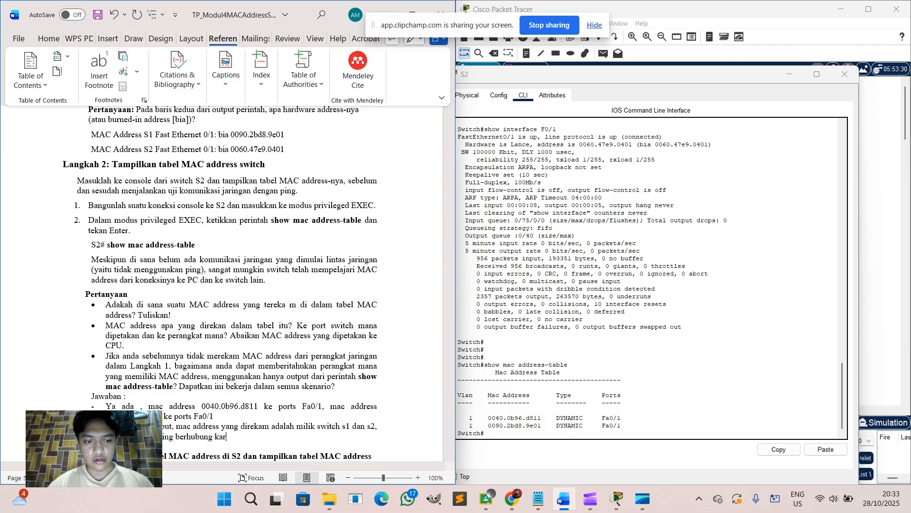
{"action": "type", "text": "na keduanya mengg"}
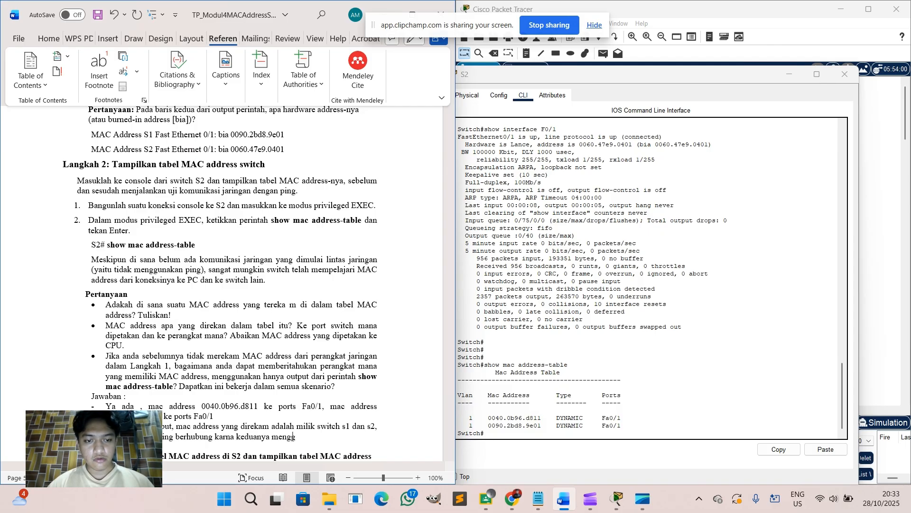
{"action": "type", "text": "unakan ports "}
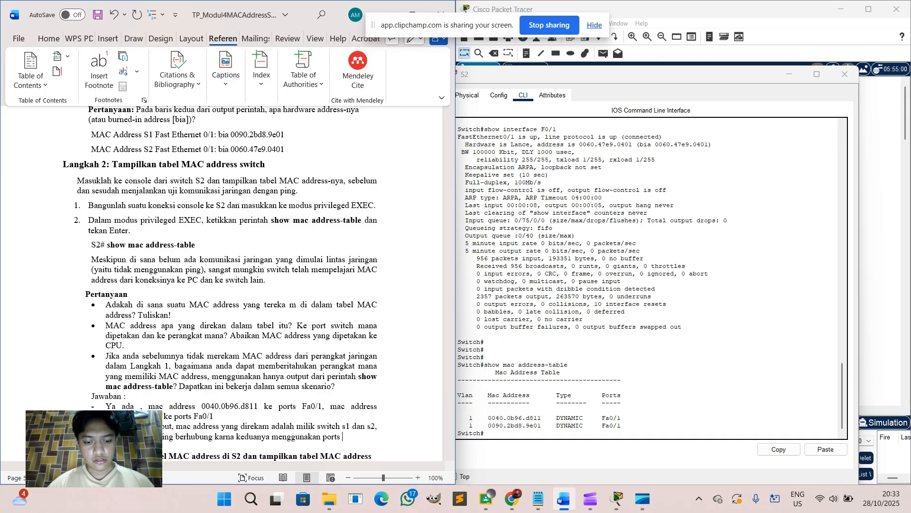
{"action": "type", "text": "Fa"}
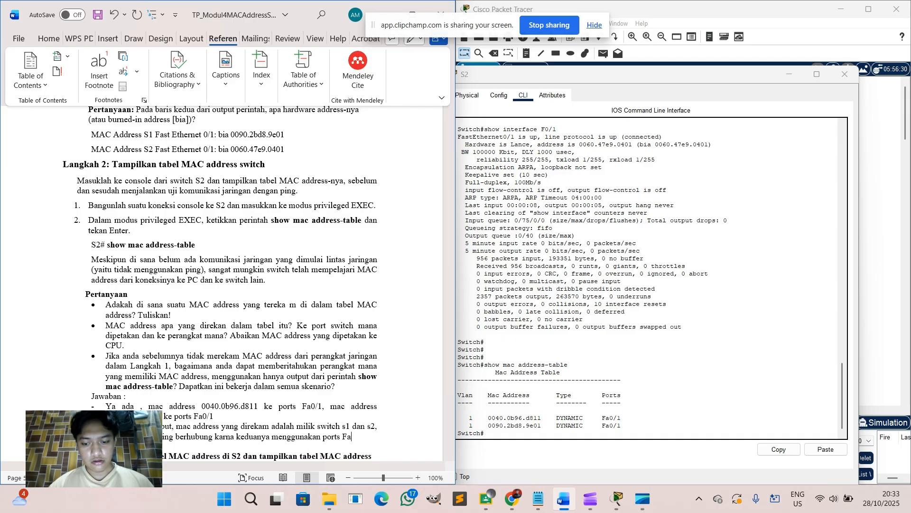
{"action": "type", "text": "0/1"}
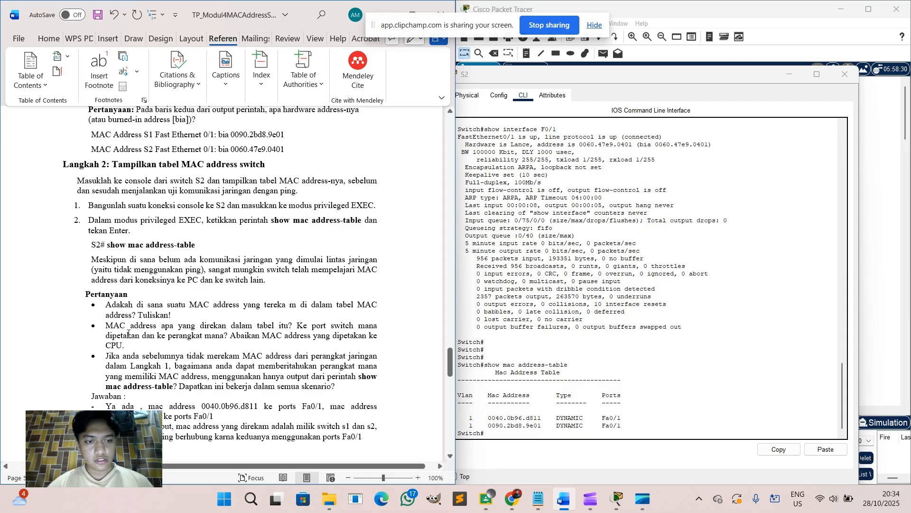
{"action": "key", "text": "Return"}
{"action": "scroll", "coordinate": [128, 333], "scroll_direction": "down", "scroll_amount": 3}
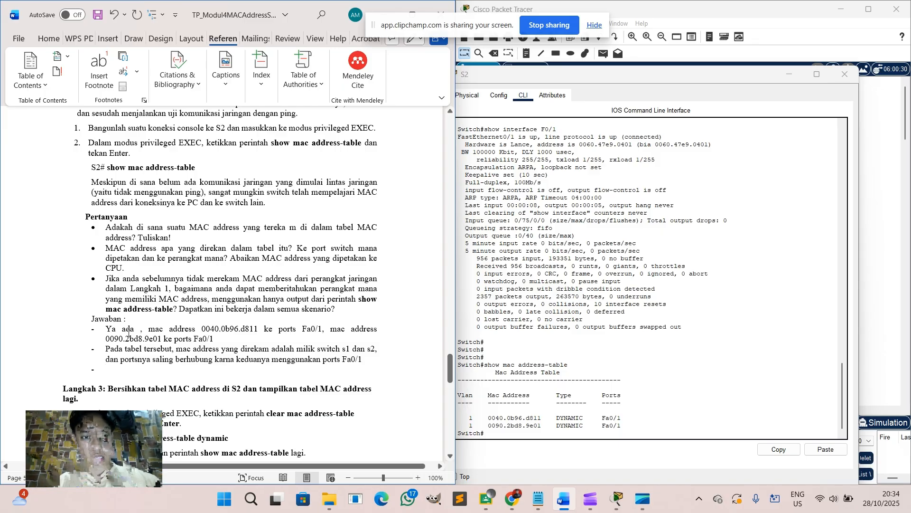
Add the third answer: switches link via FastEthernet 0/1, and other devices' paths aren't recorded yet.
{"action": "scroll", "coordinate": [271, 322], "scroll_direction": "down", "scroll_amount": 1}
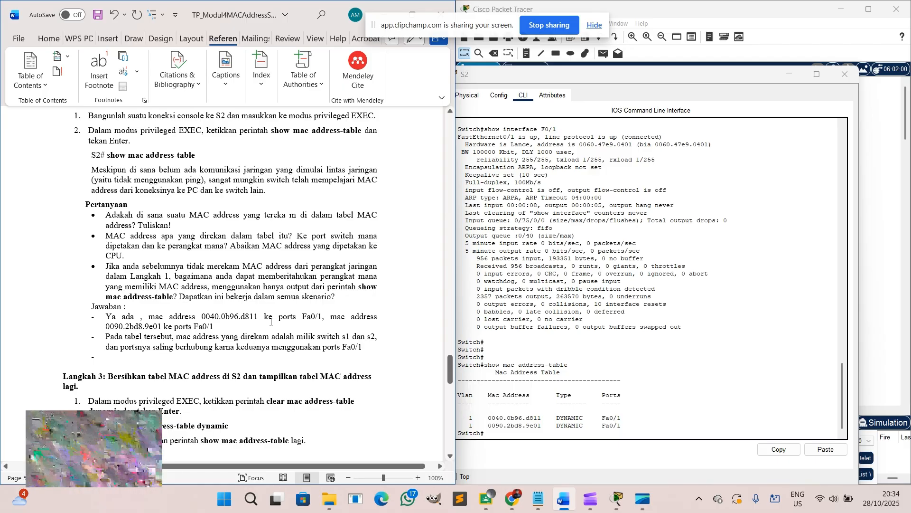
{"action": "type", "text": "Dengan "}
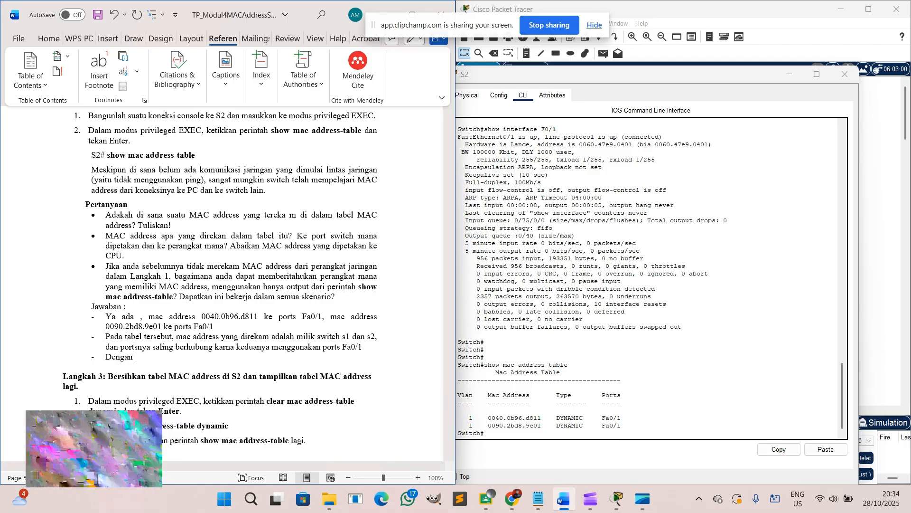
{"action": "type", "text": "melihat "}
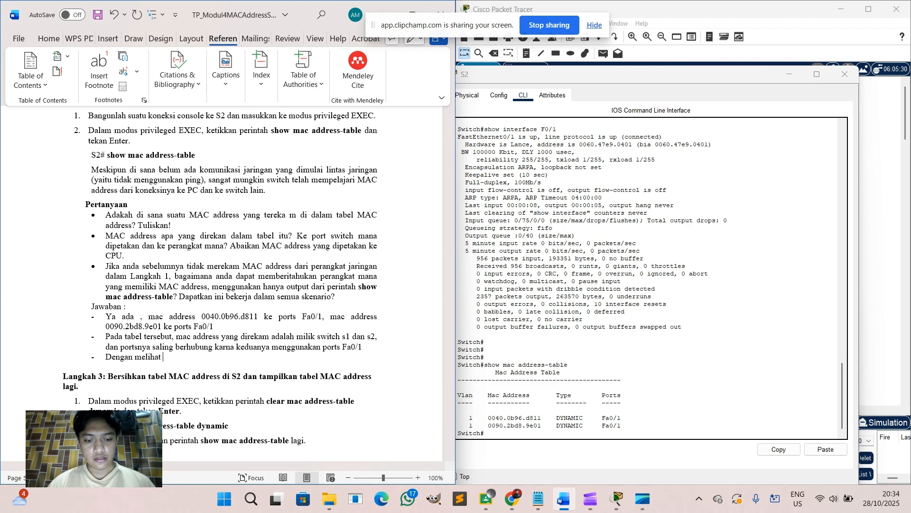
{"action": "type", "text": "jaringan yang"}
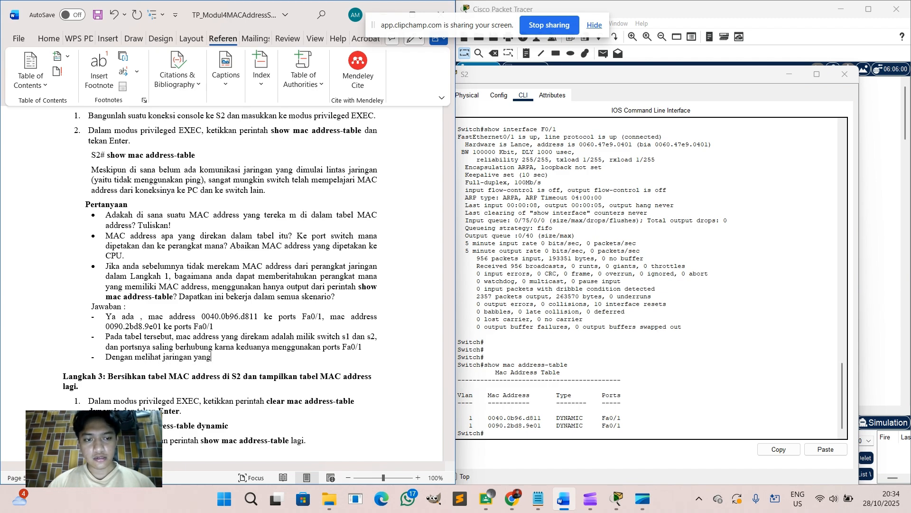
{"action": "type", "text": " sama yang terhubung"}
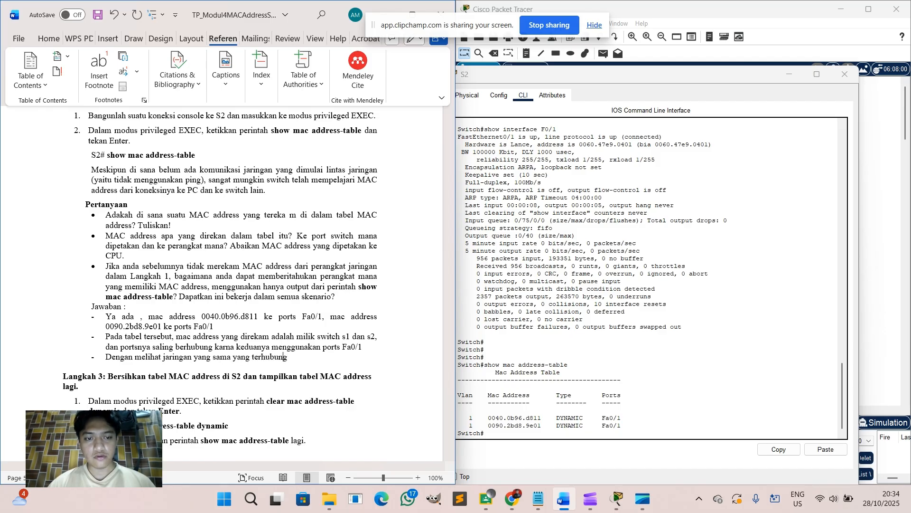
{"action": "type", "text": ", seperti pada soal adalah "}
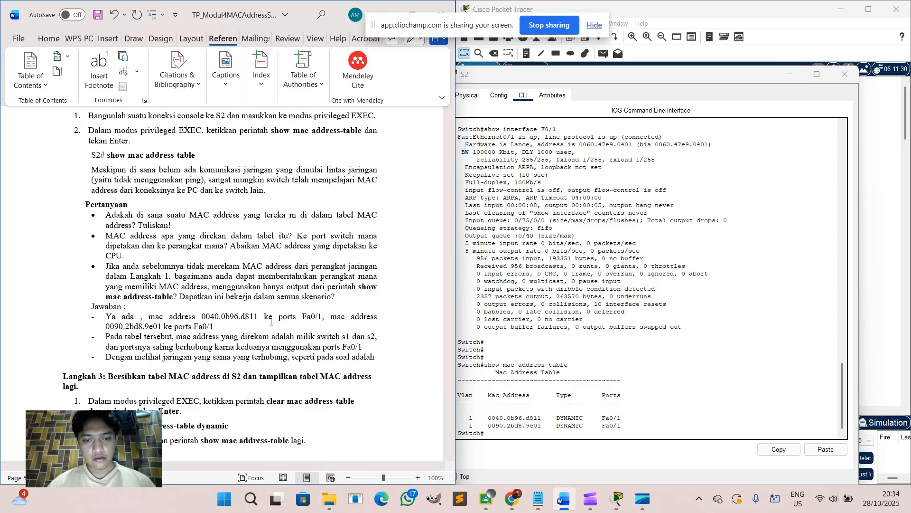
{"action": "type", "text": "Fas"}
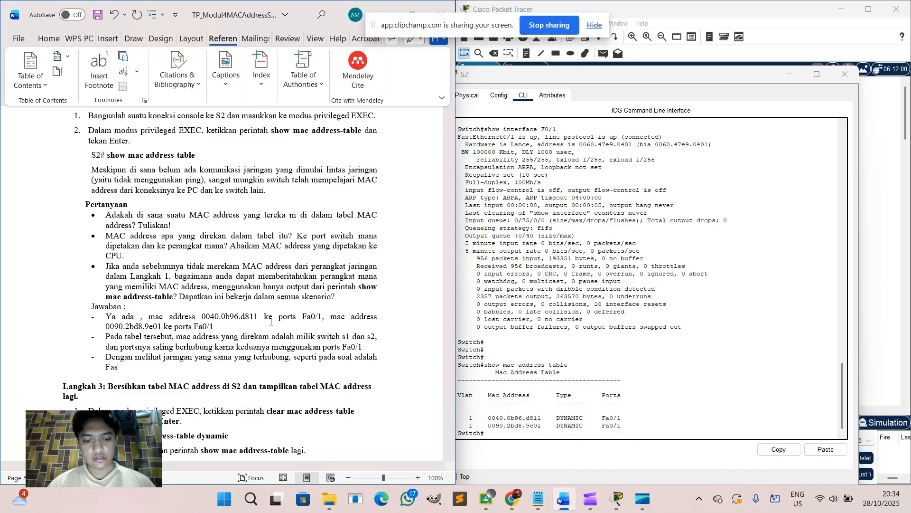
{"action": "type", "text": "t"}
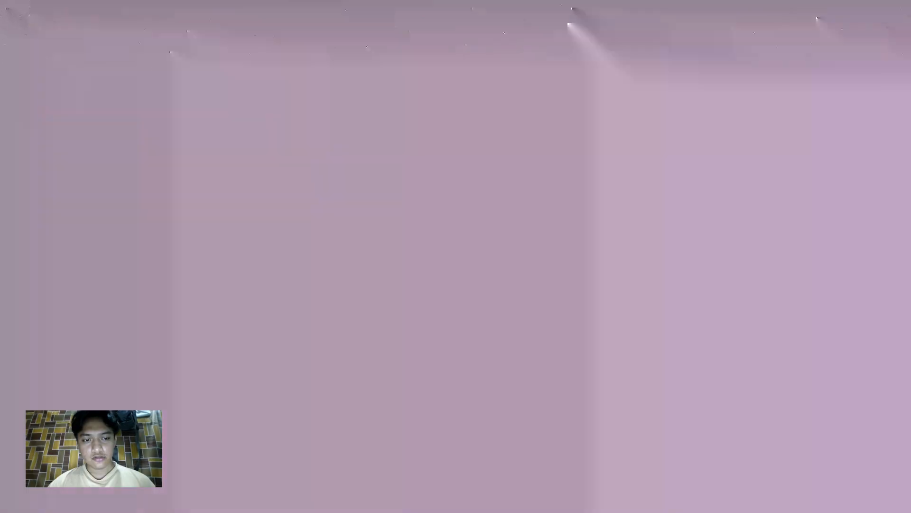
{"action": "type", "text": "tch"}
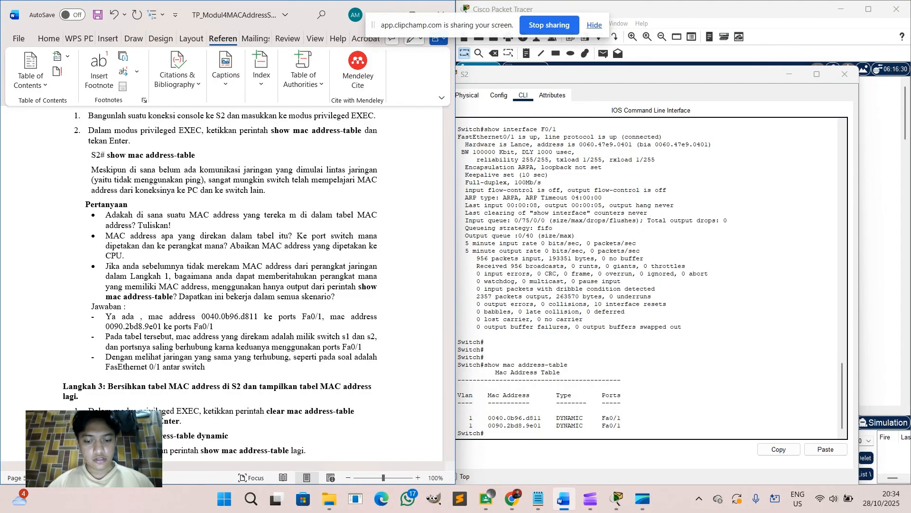
{"action": "type", "text": ", dan p"}
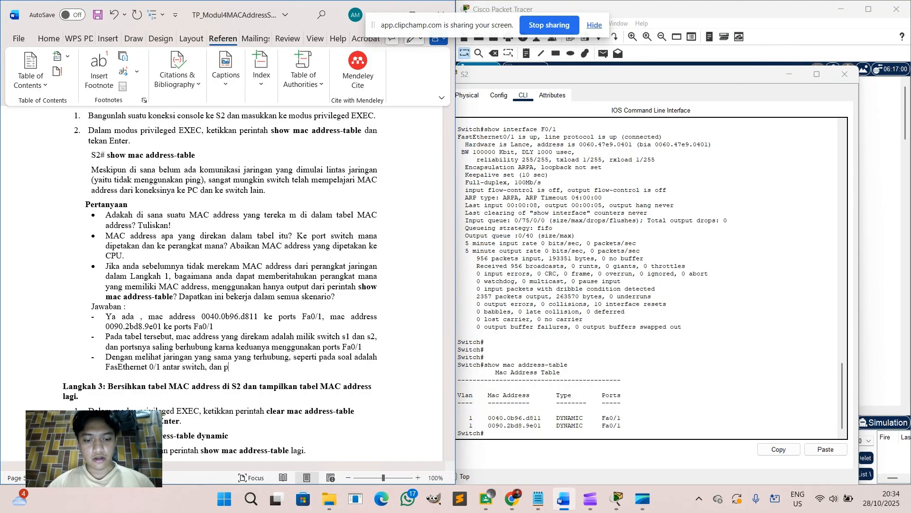
{"action": "type", "text": "erangkat lain "}
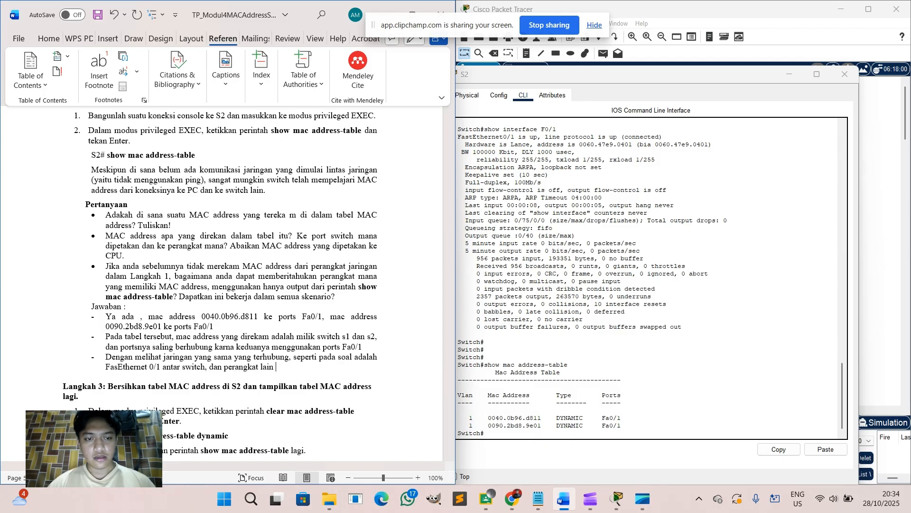
{"action": "type", "text": "belum muncul diar"}
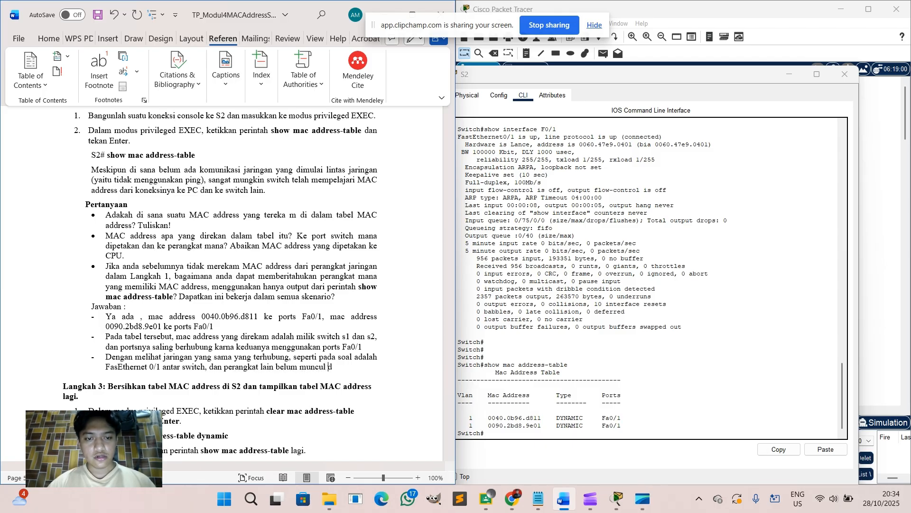
{"action": "key", "text": "BackSpace"}
{"action": "key", "text": "BackSpace"}
{"action": "type", "text": "karenakan jalurnya "}
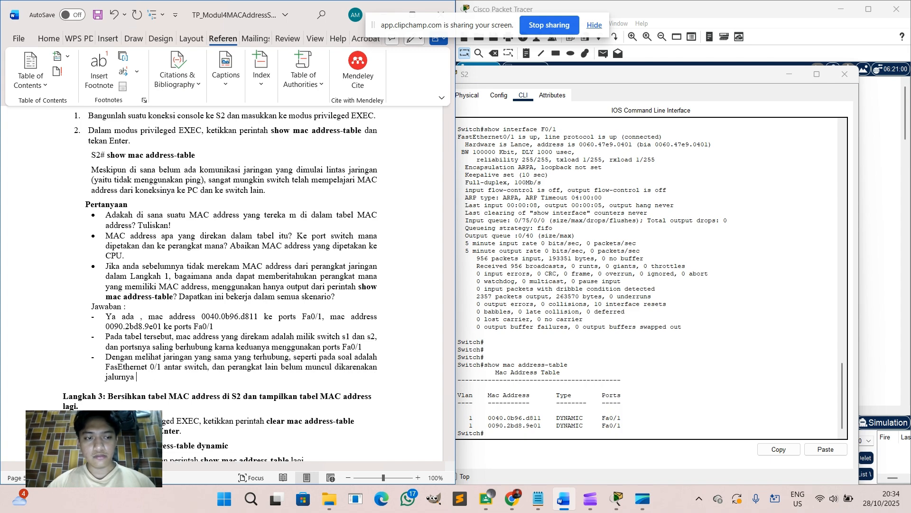
{"action": "type", "text": "belum terekam"}
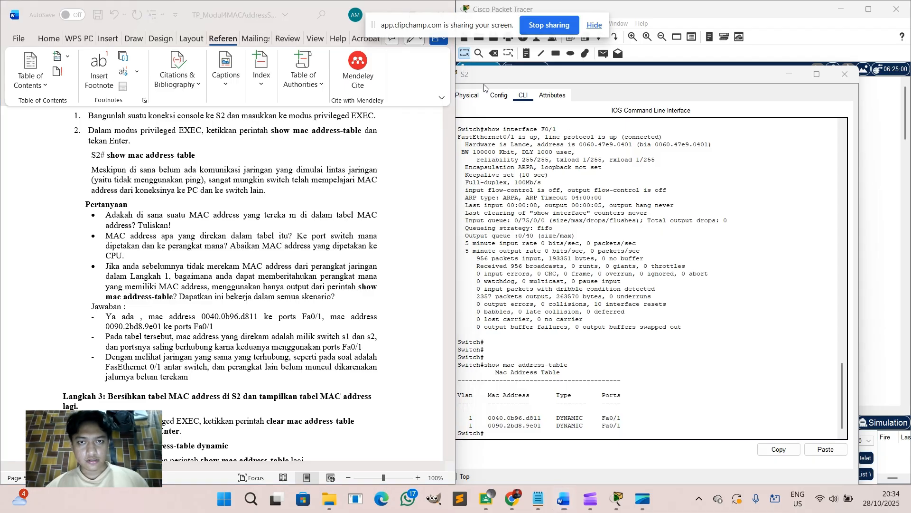
Capture a full-screen screenshot showing S2's MAC address table.
{"action": "key", "text": "super+shift+r"}
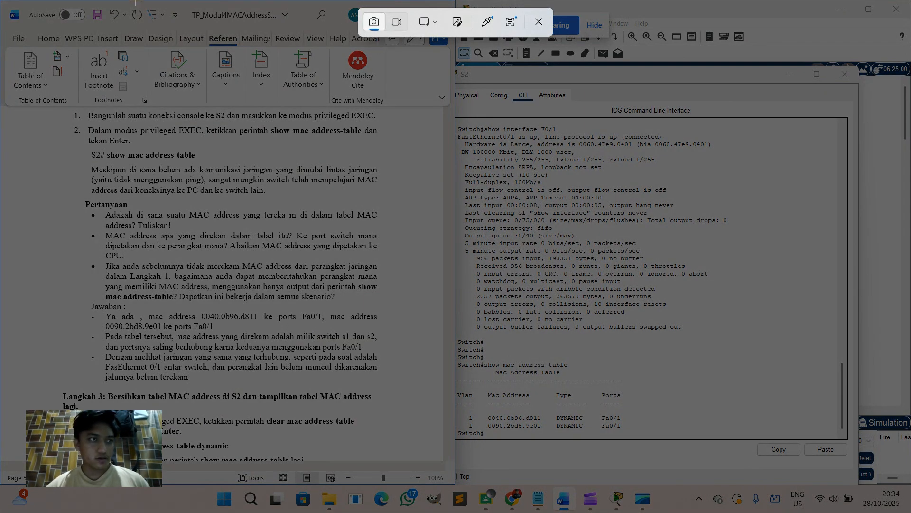
{"action": "key", "text": "Escape"}
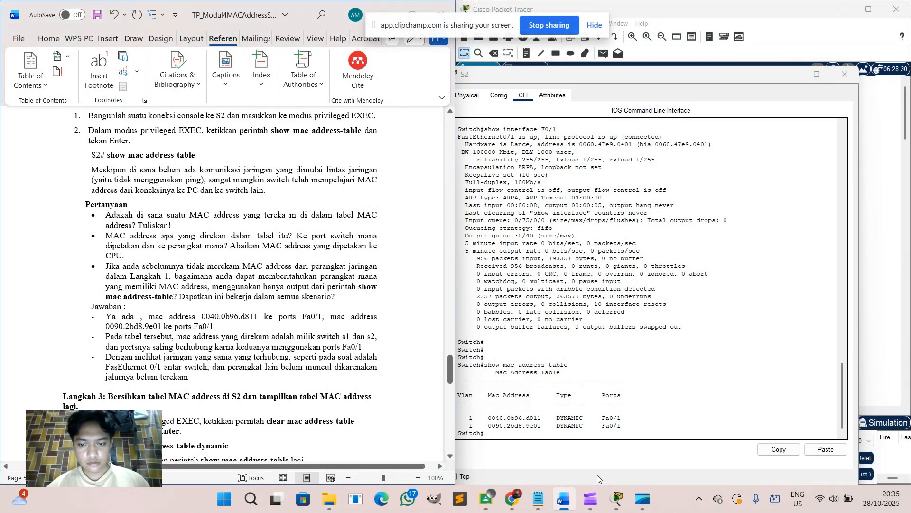
{"action": "key", "text": "super+Print"}
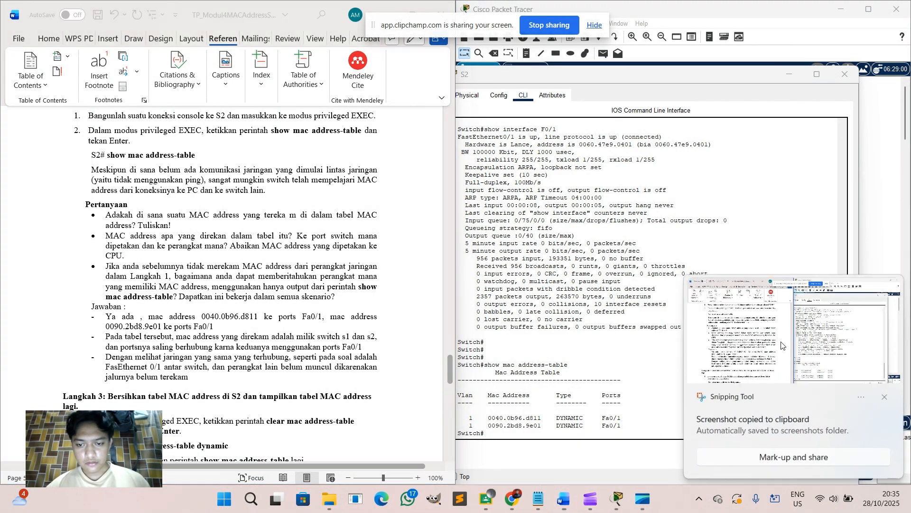
{"action": "left_click", "coordinate": [710, 411]}
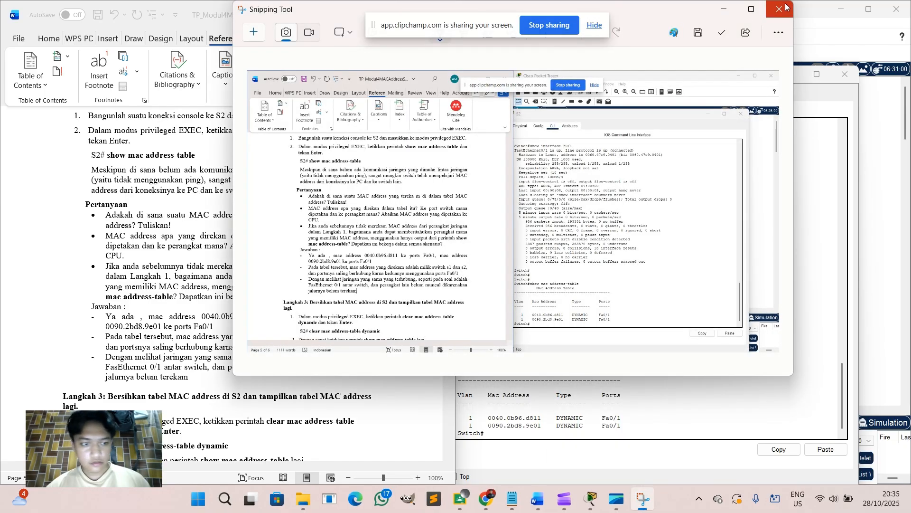
{"action": "left_click", "coordinate": [786, 6]}
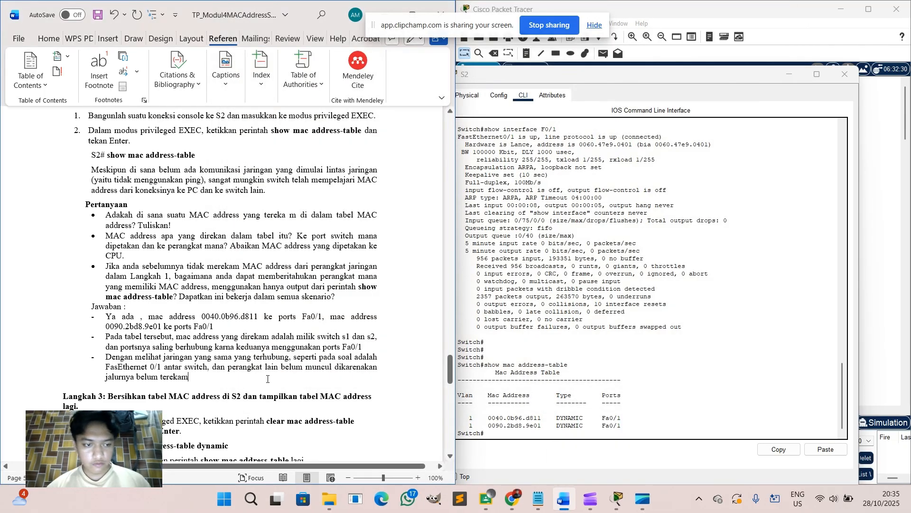
Paste the screenshot on a new line below the step 2 answers.
{"action": "key", "text": "Return"}
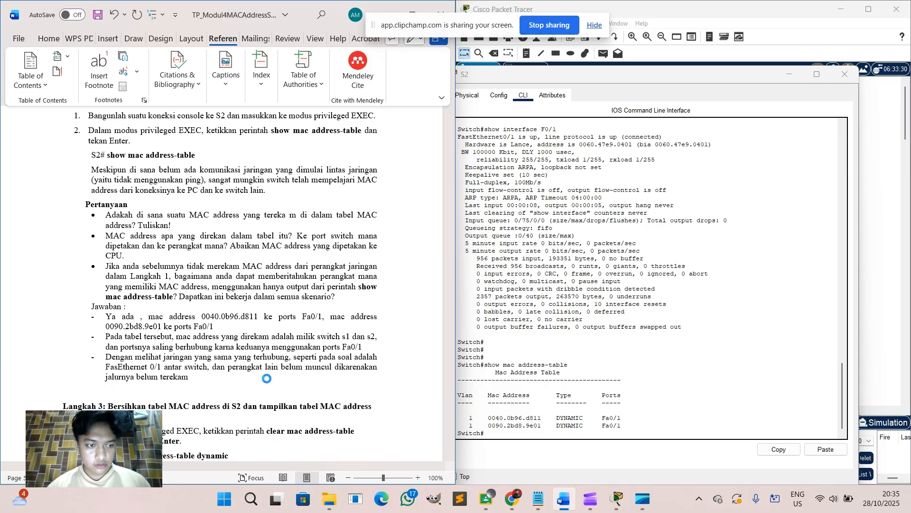
{"action": "key", "text": "ctrl+v"}
{"action": "mouse_move", "coordinate": [616, 509]}
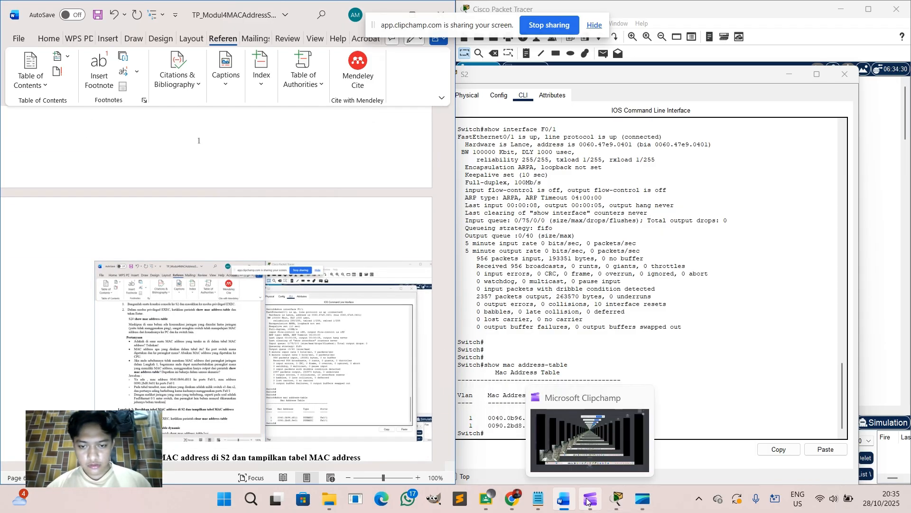
{"action": "left_click", "coordinate": [588, 501]}
{"action": "left_click", "coordinate": [589, 501]}
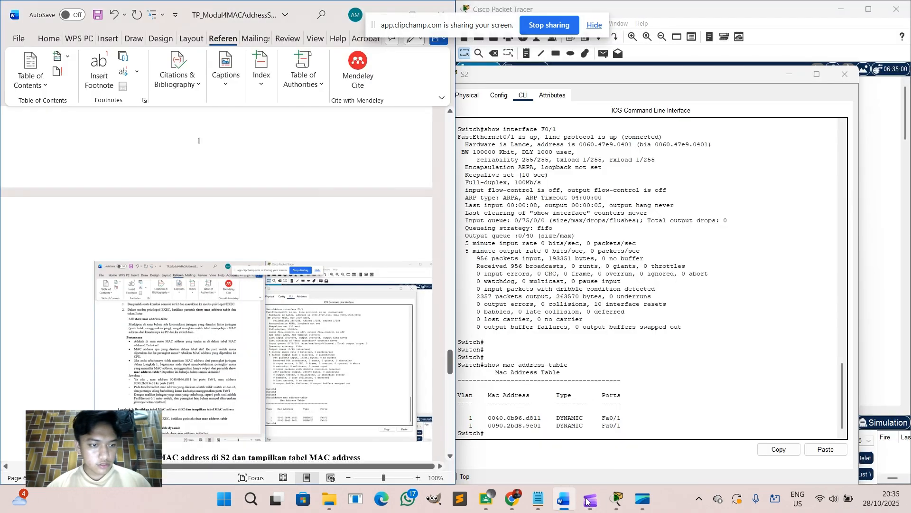
{"action": "scroll", "coordinate": [124, 227], "scroll_direction": "down", "scroll_amount": 5}
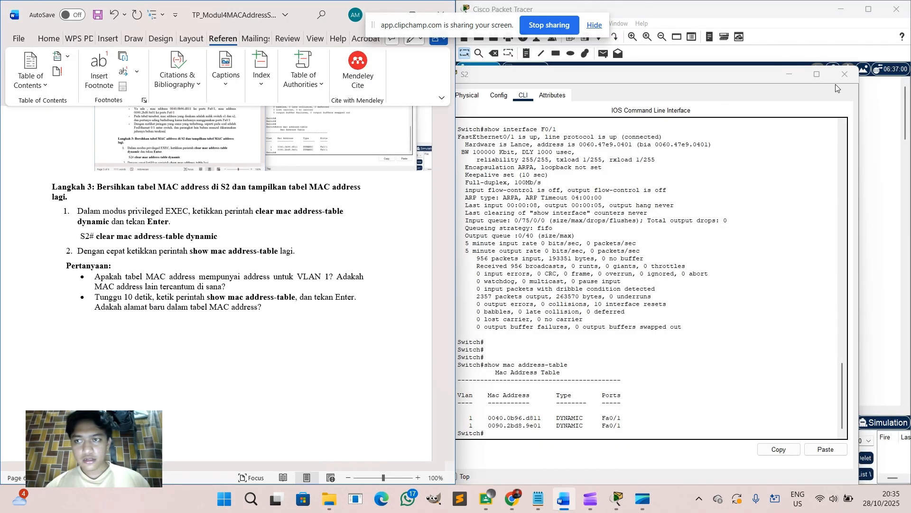
Reopen S2's console window and position it for typing commands.
{"action": "left_click", "coordinate": [845, 74]}
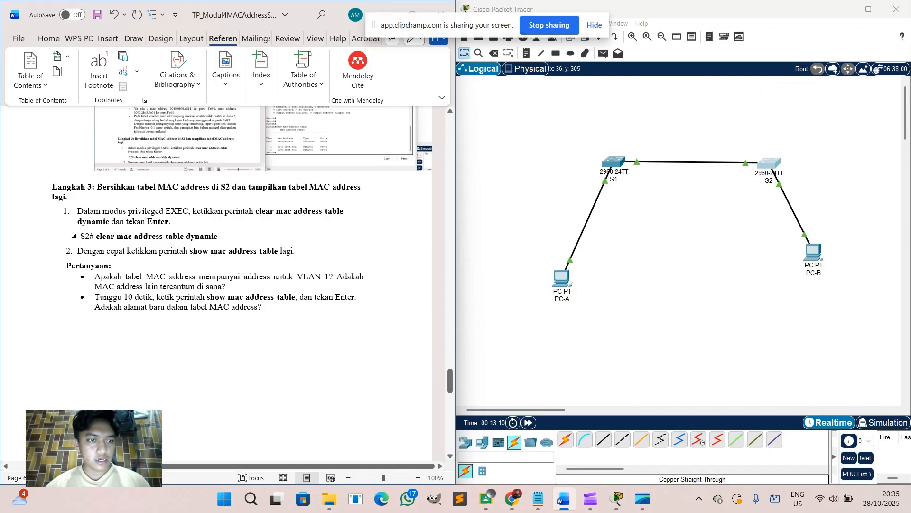
{"action": "left_click", "coordinate": [764, 164]}
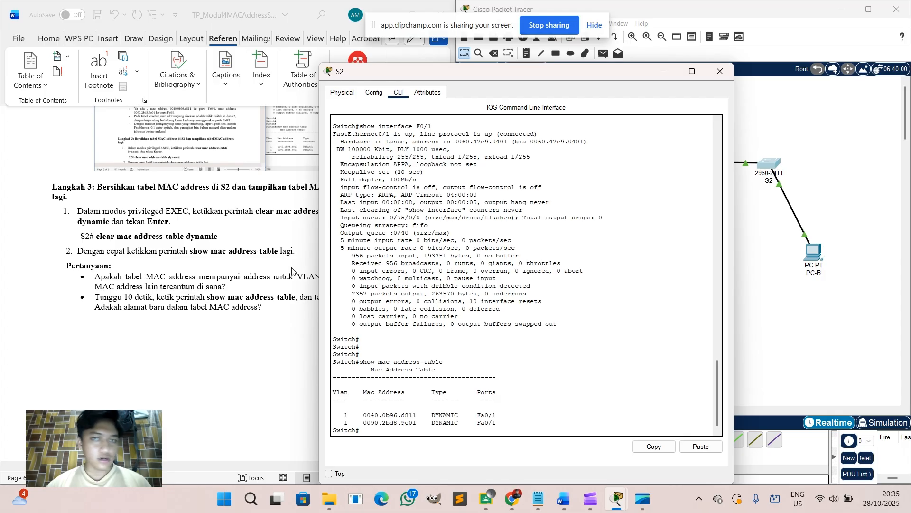
{"action": "left_click_drag", "start_coordinate": [584, 73], "coordinate": [678, 62]}
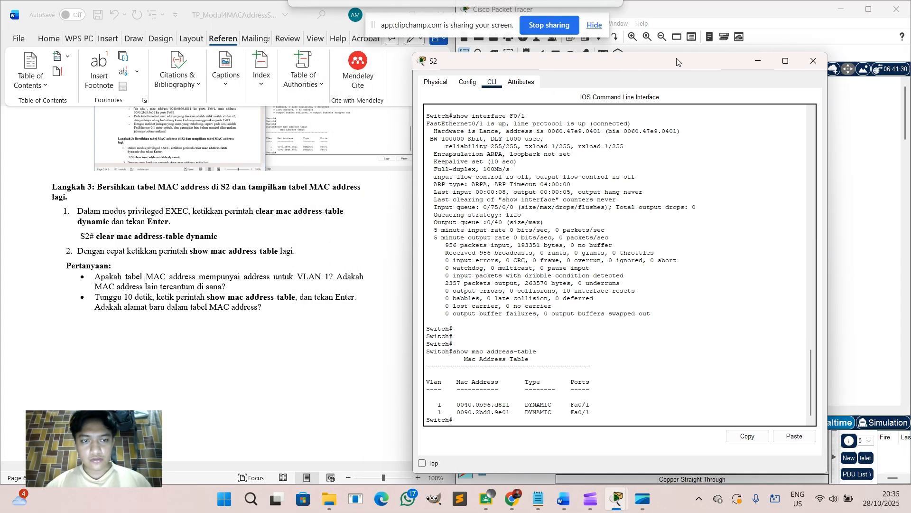
{"action": "left_click", "coordinate": [464, 420]}
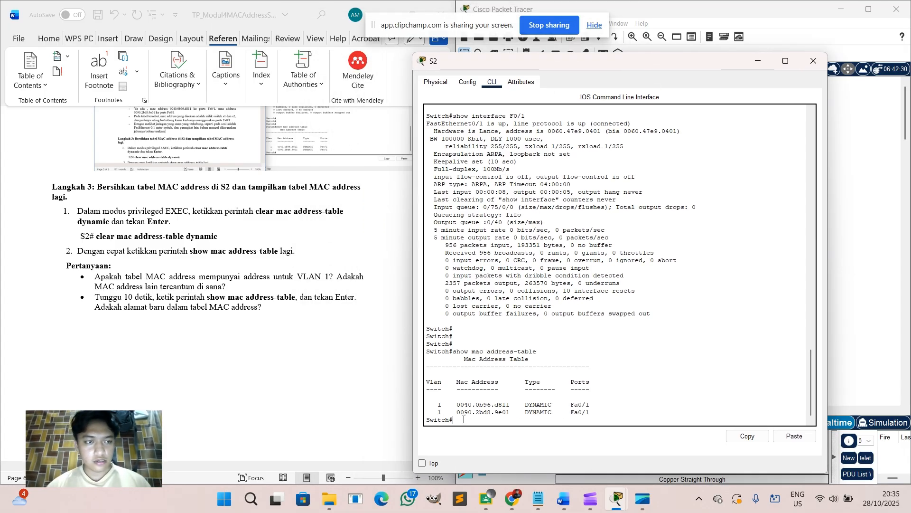
Run 'clear mac address-table dynamic' on S2, then show the table listing only 0090.2bd8.9e01 on Fa0/1.
{"action": "type", "text": "cle"}
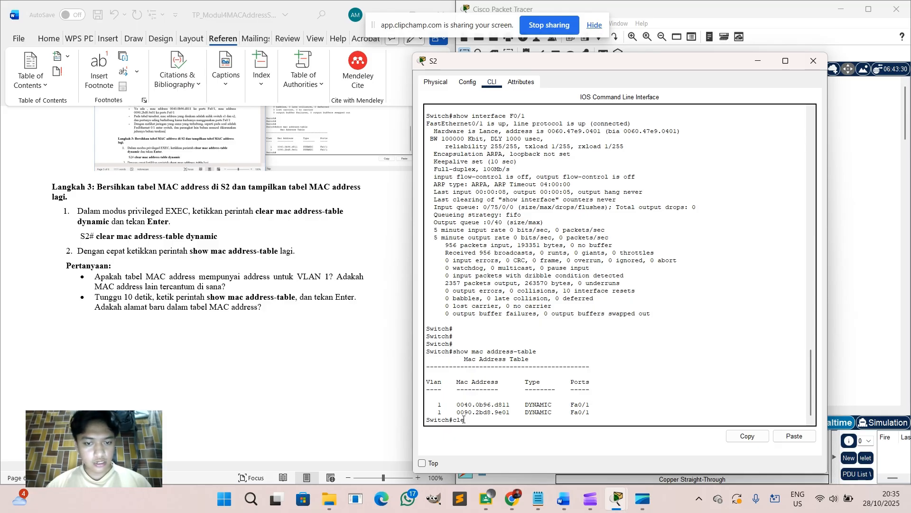
{"action": "type", "text": "ar mac a"}
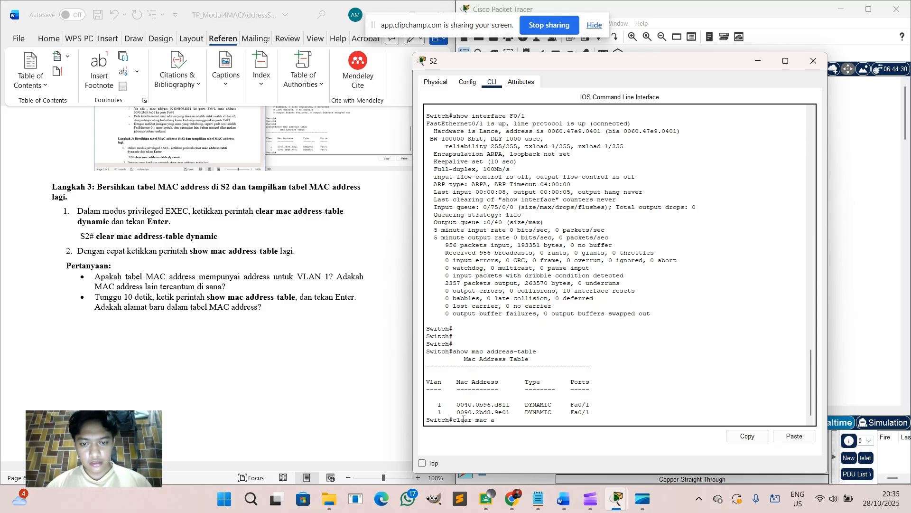
{"action": "type", "text": "ddress-table"}
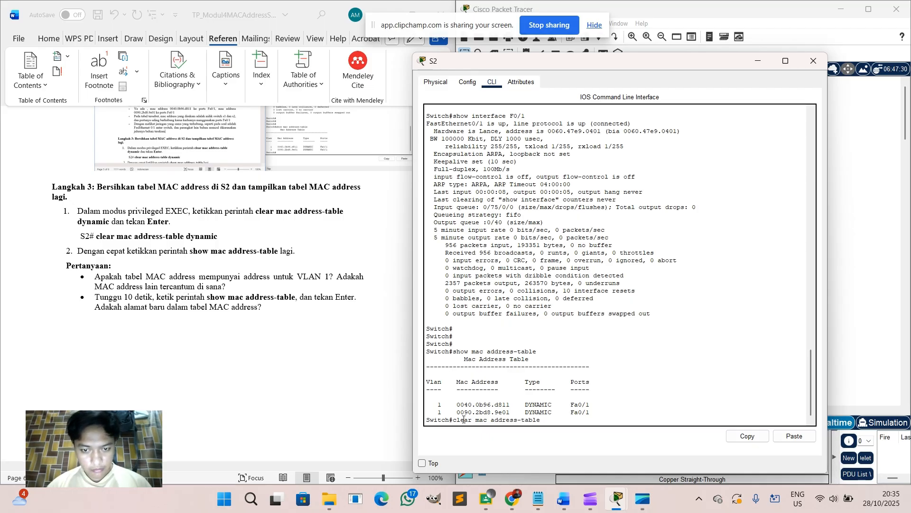
{"action": "type", "text": " dynamic"}
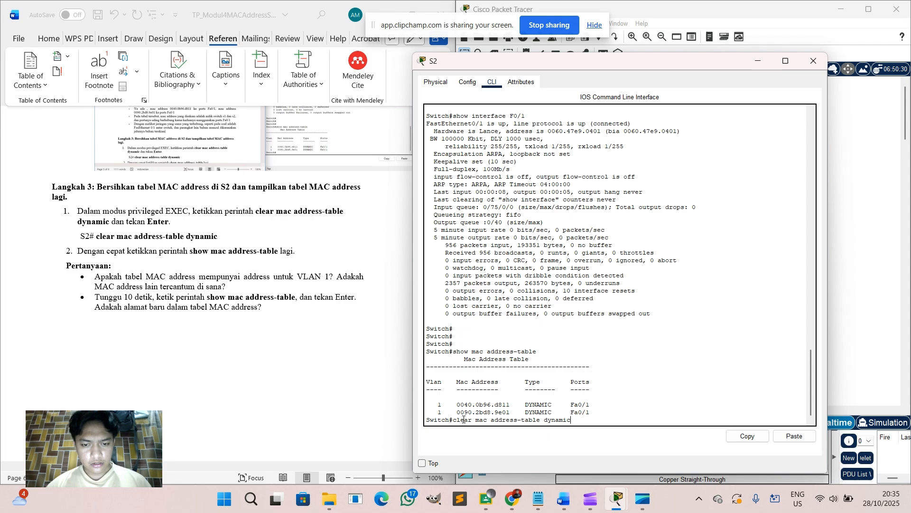
{"action": "key", "text": "Return"}
{"action": "type", "text": "sh"}
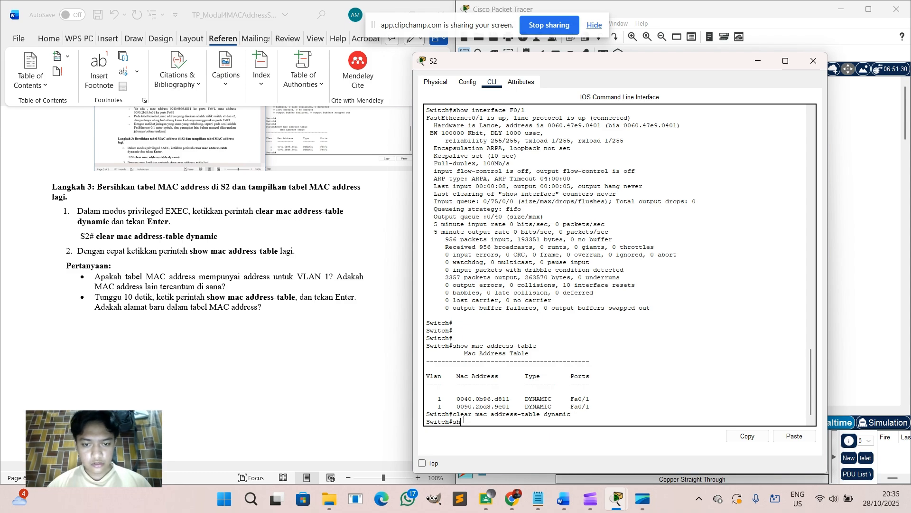
{"action": "type", "text": "ow mac add"}
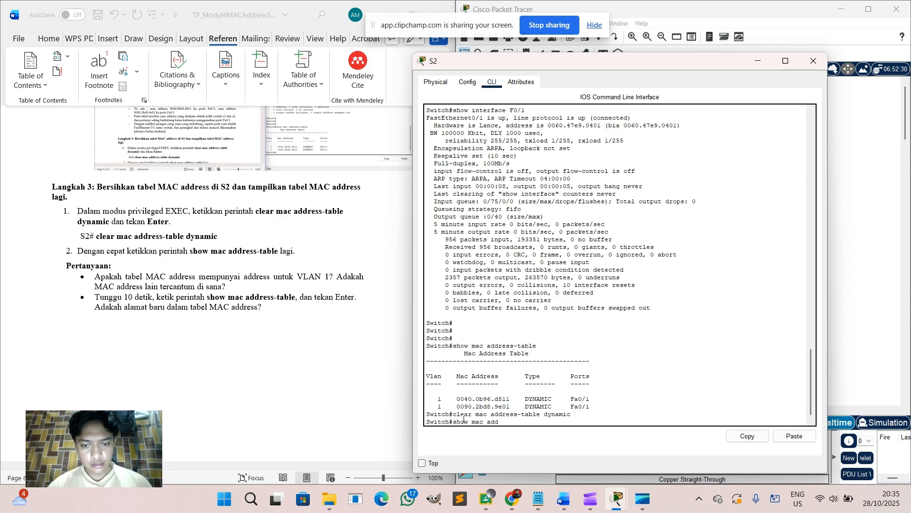
{"action": "type", "text": "ress-"}
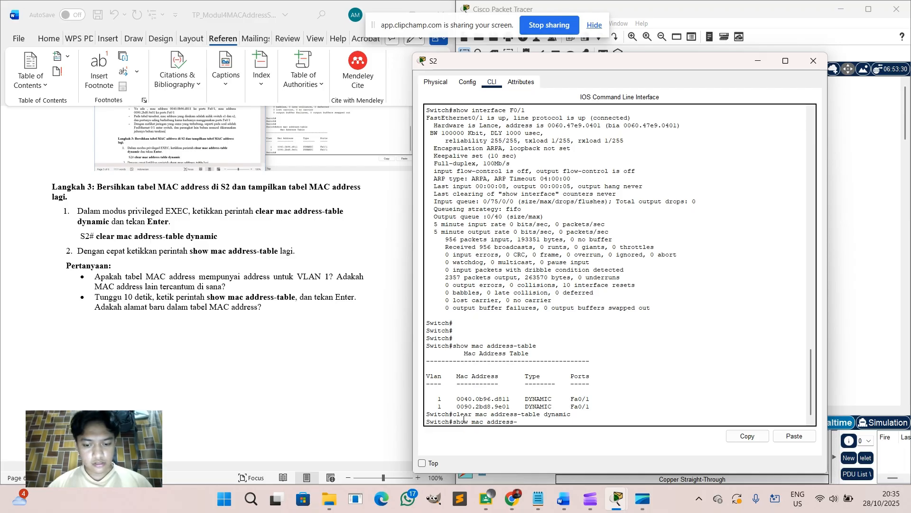
{"action": "type", "text": "table"}
{"action": "key", "text": "Return"}
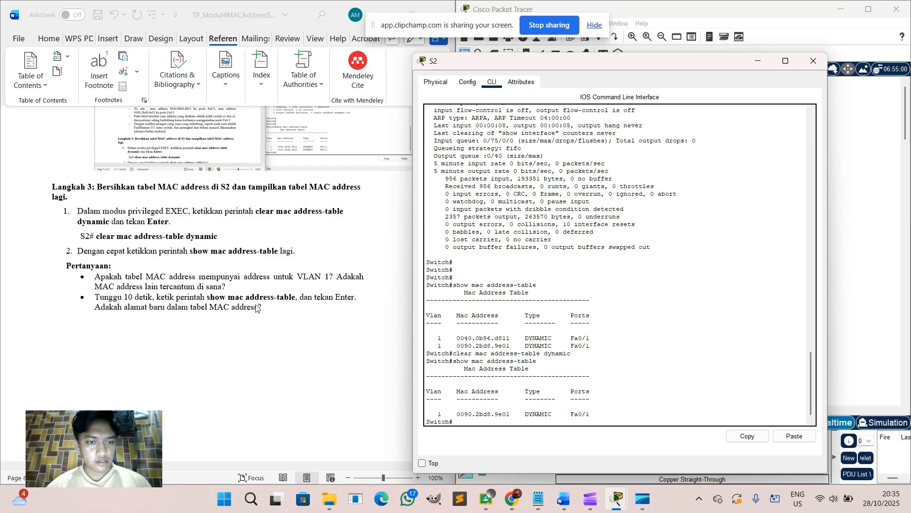
Add a 'Jawaban :' heading under the step 3 questions with a blank line beneath.
{"action": "left_click", "coordinate": [268, 312]}
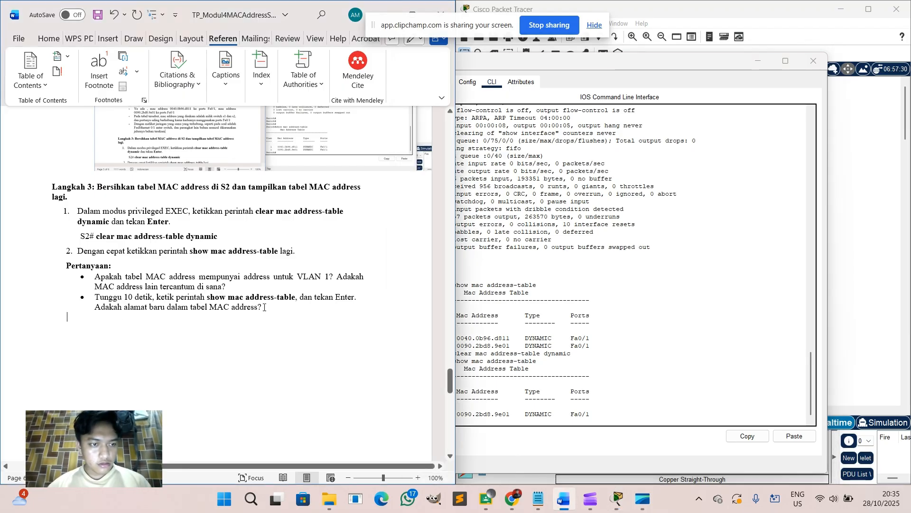
{"action": "key", "text": "Return"}
{"action": "type", "text": "Jawaban :"}
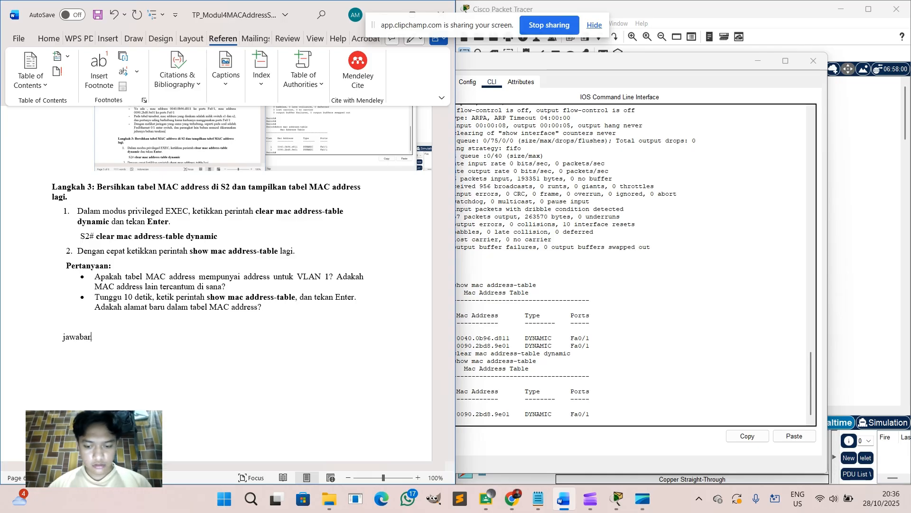
{"action": "key", "text": "Left"}
{"action": "key", "text": "Left"}
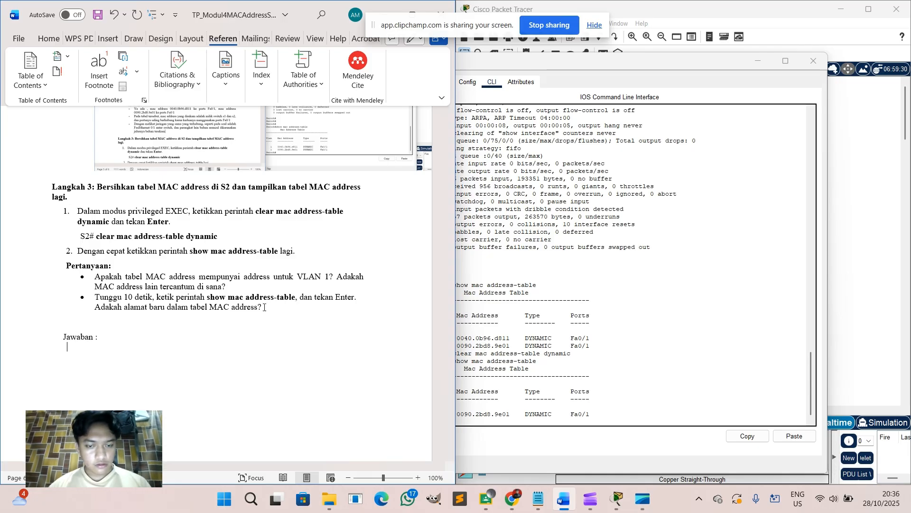
{"action": "key", "text": "Return"}
{"action": "type", "text": "-"}
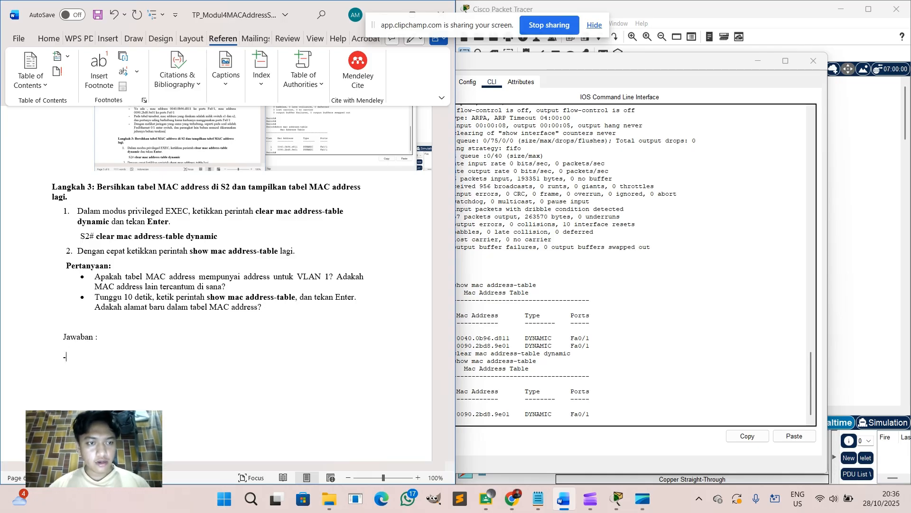
{"action": "key", "text": "BackSpace"}
{"action": "key", "text": "BackSpace"}
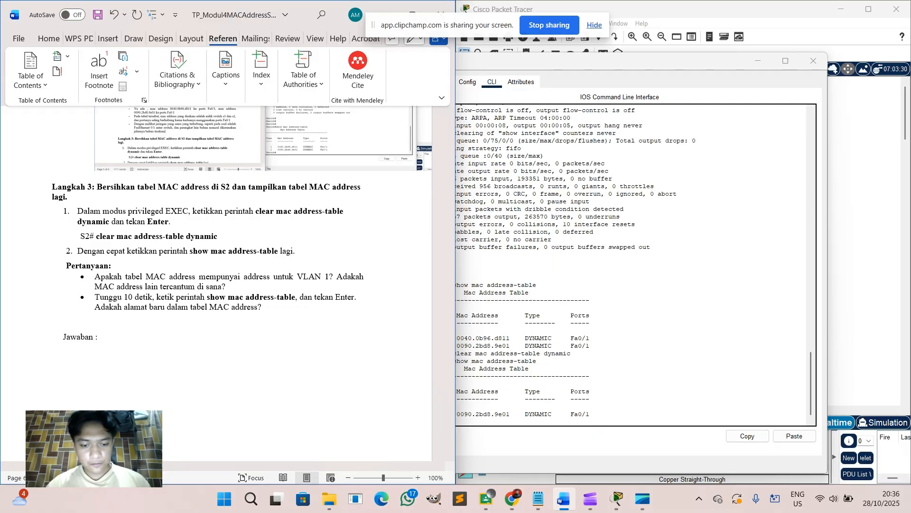
Answer '- Ya ada, namun tidak ada mac address lain yang tercantum, hanya miliknya sendiri'.
{"action": "type", "text": "- Ya ada,"}
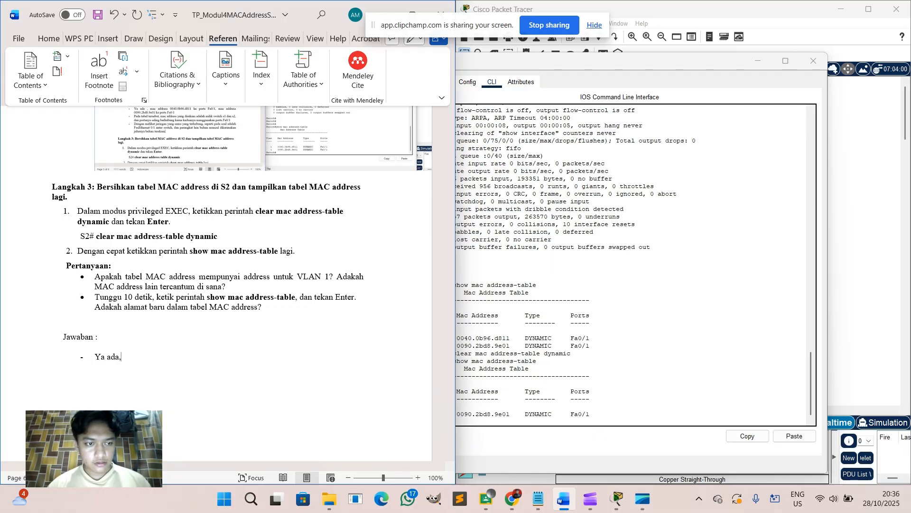
{"action": "type", "text": " namun t"}
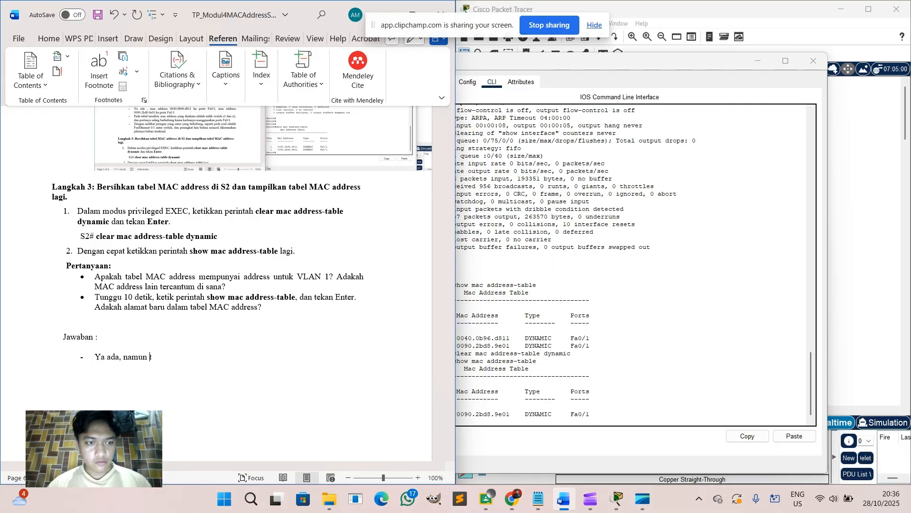
{"action": "type", "text": "idak ada mac"}
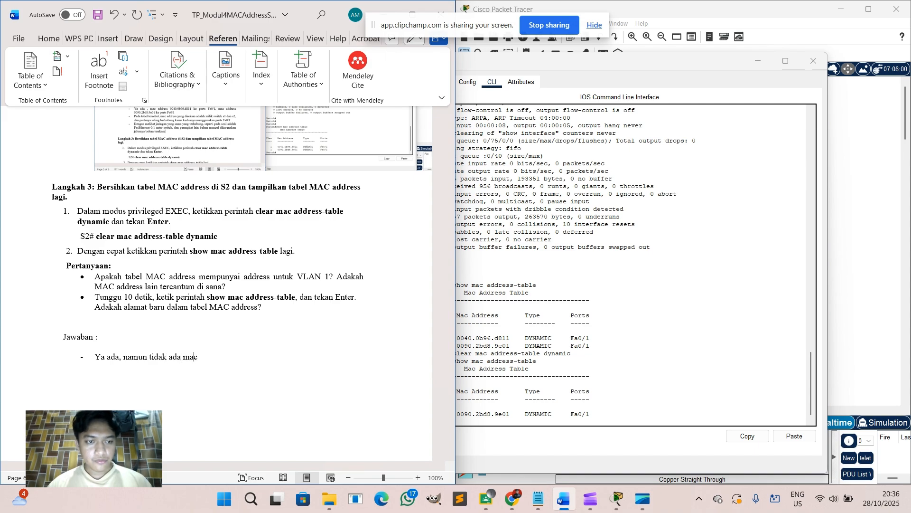
{"action": "type", "text": " address la"}
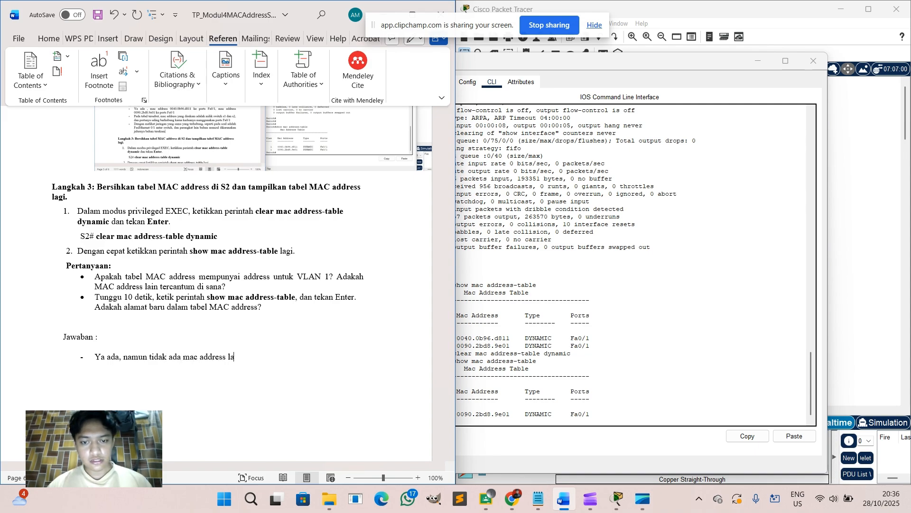
{"action": "type", "text": "in yang"}
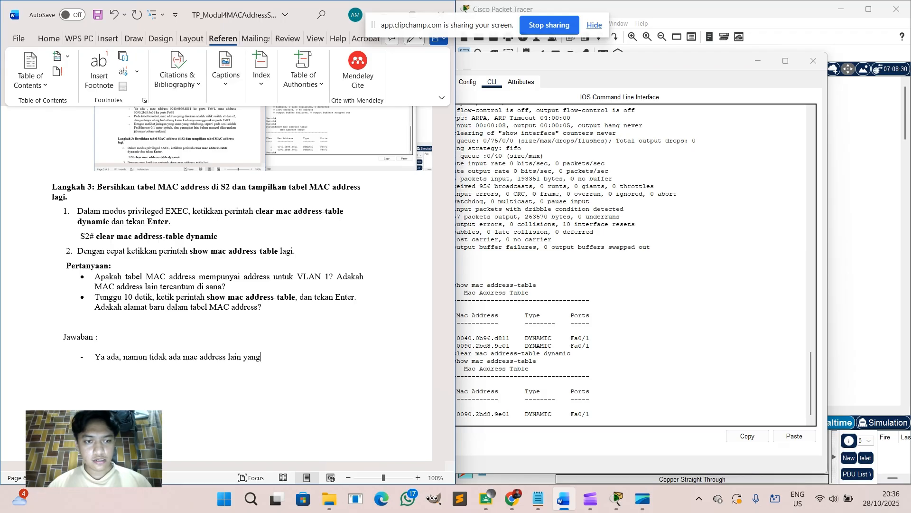
{"action": "type", "text": " tercantum"}
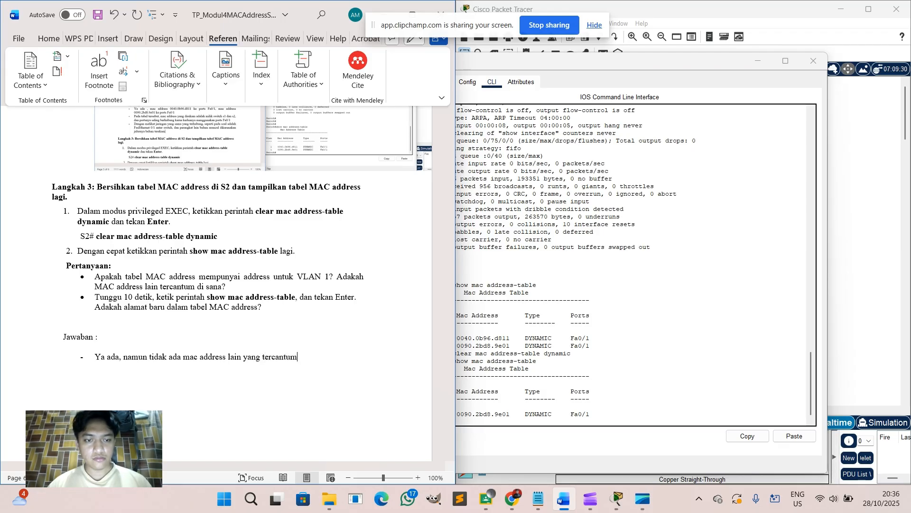
{"action": "type", "text": ", hanya m"}
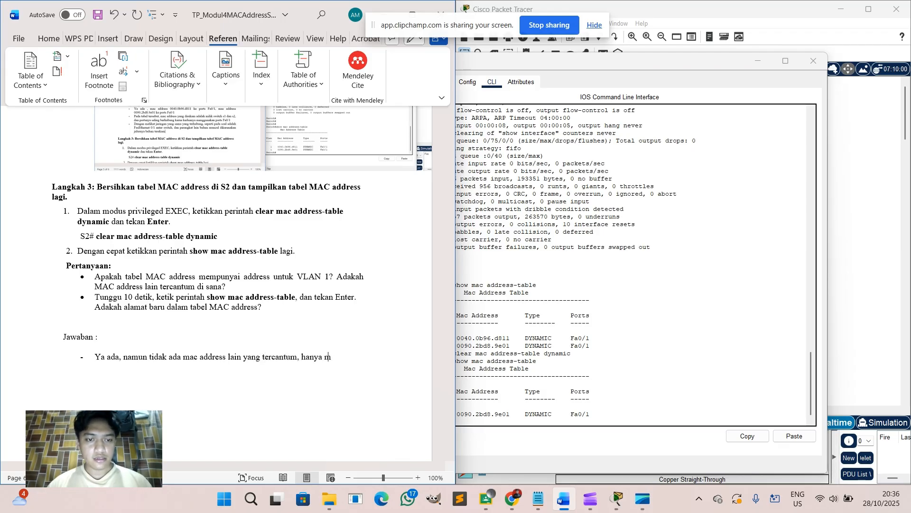
{"action": "type", "text": "iliknya sendiri"}
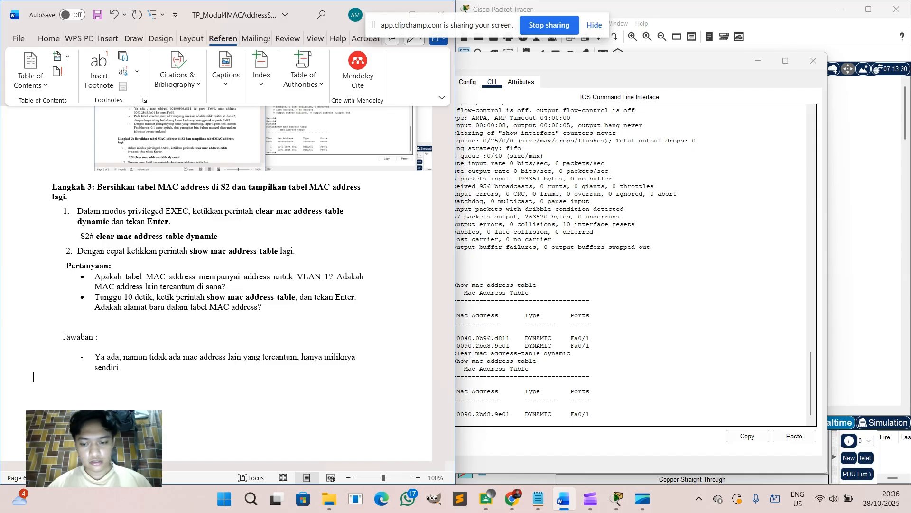
{"action": "key", "text": "Return"}
{"action": "type", "text": "-"}
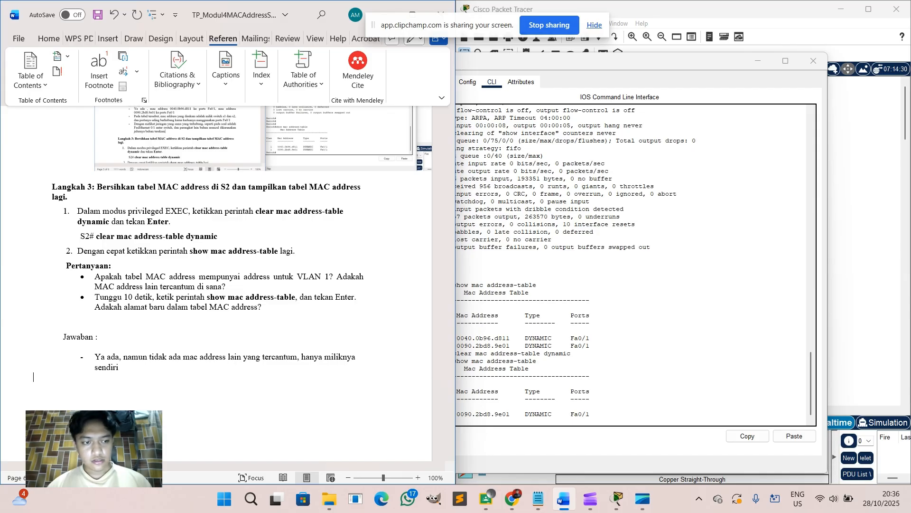
{"action": "key", "text": "BackSpace"}
{"action": "key", "text": "BackSpace"}
{"action": "key", "text": "BackSpace"}
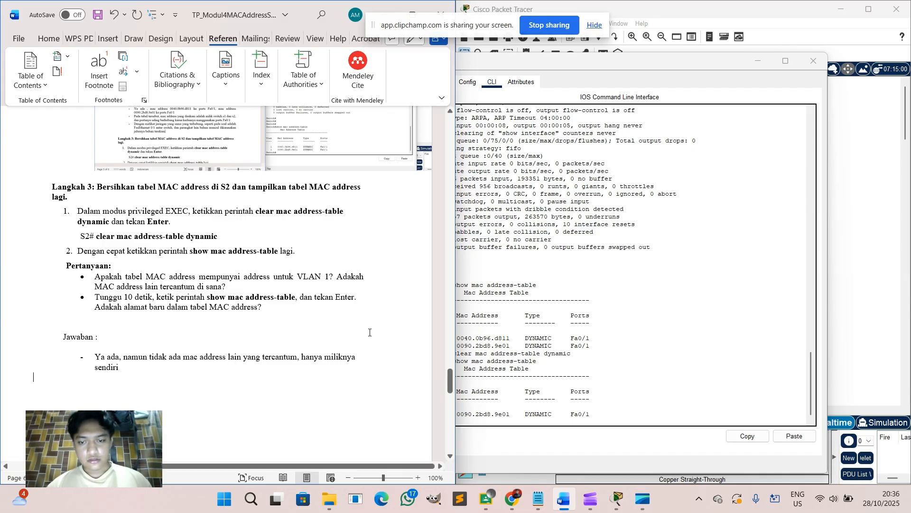
Re-display S2's MAC address table, still listing only 0090.2bd8.9e01 on Fa0/1.
{"action": "left_click", "coordinate": [596, 414]}
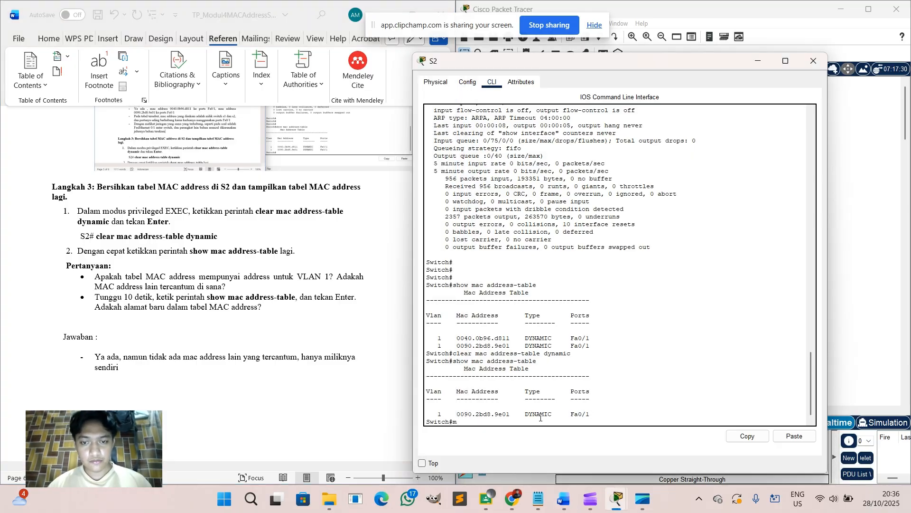
{"action": "type", "text": "mash"}
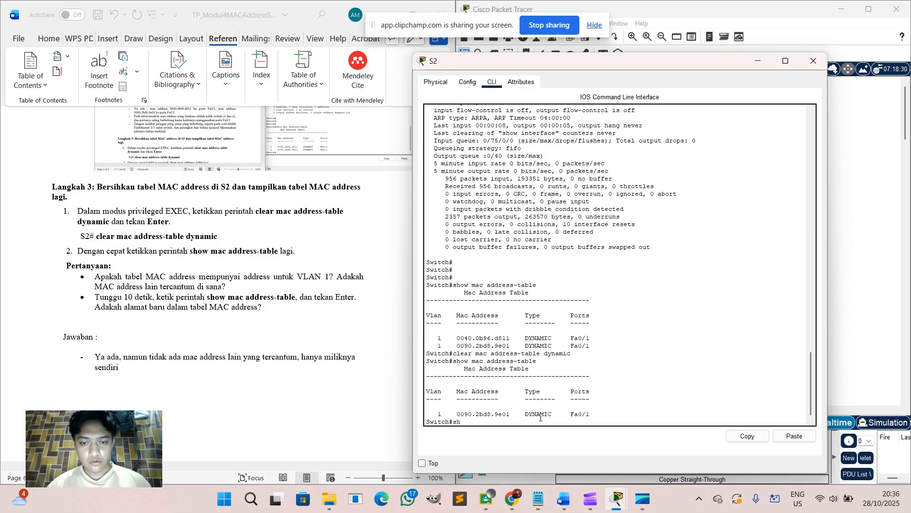
{"action": "type", "text": "ow mac addres"}
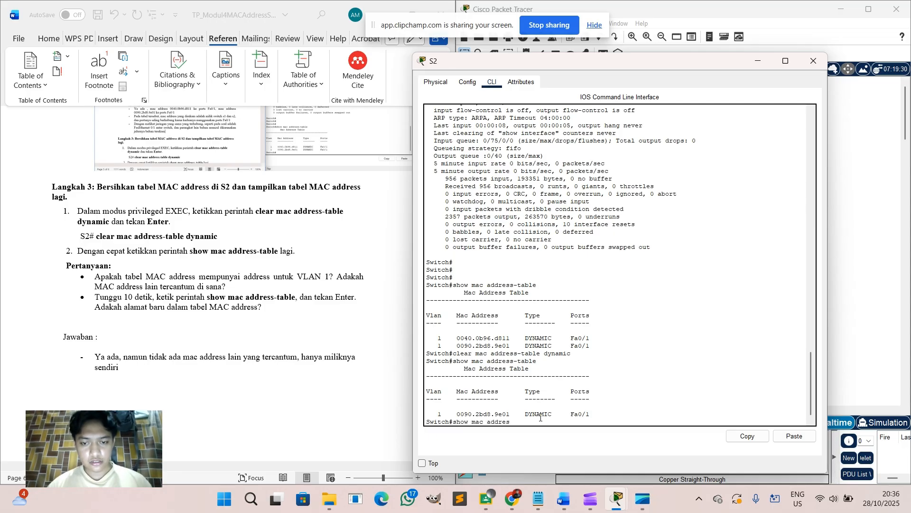
{"action": "type", "text": "s-table"}
{"action": "key", "text": "Return"}
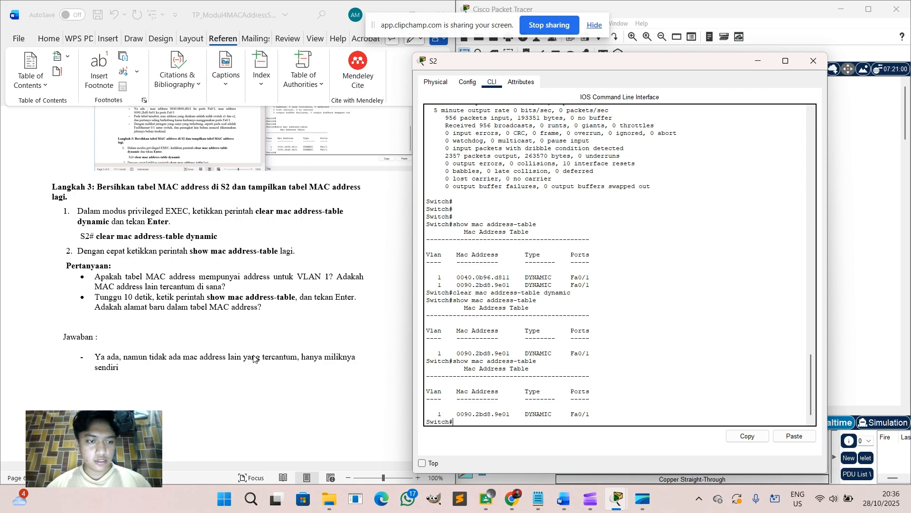
Add the second dash answer 'Tidak ada ada alamat baru yang muncul' below the first.
{"action": "left_click", "coordinate": [103, 380]}
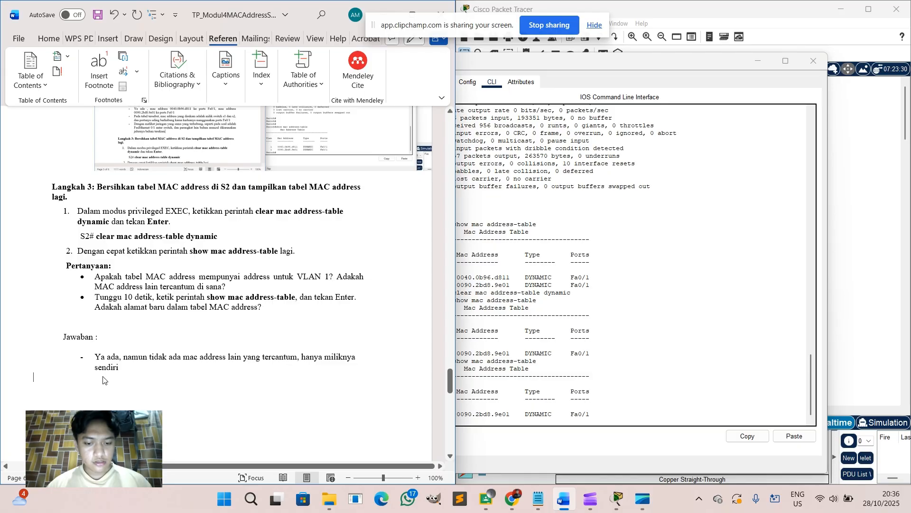
{"action": "key", "text": "Return"}
{"action": "type", "text": "Tidak ada ad"}
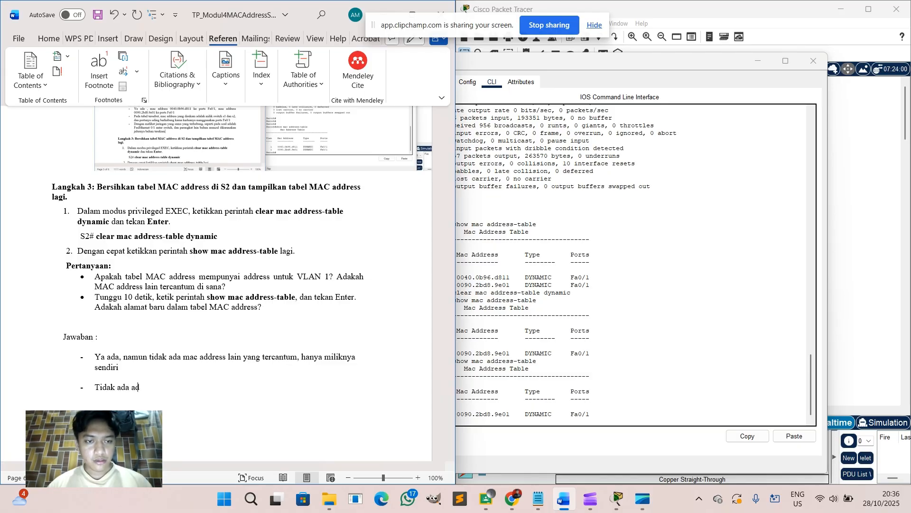
{"action": "type", "text": "alam"}
{"action": "key", "text": "BackSpace"}
{"action": "key", "text": "BackSpace"}
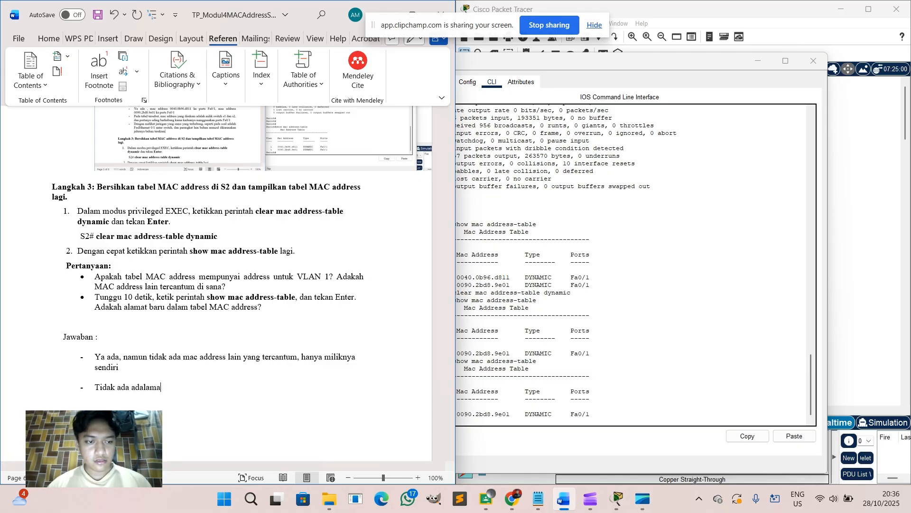
{"action": "type", "text": "lama"}
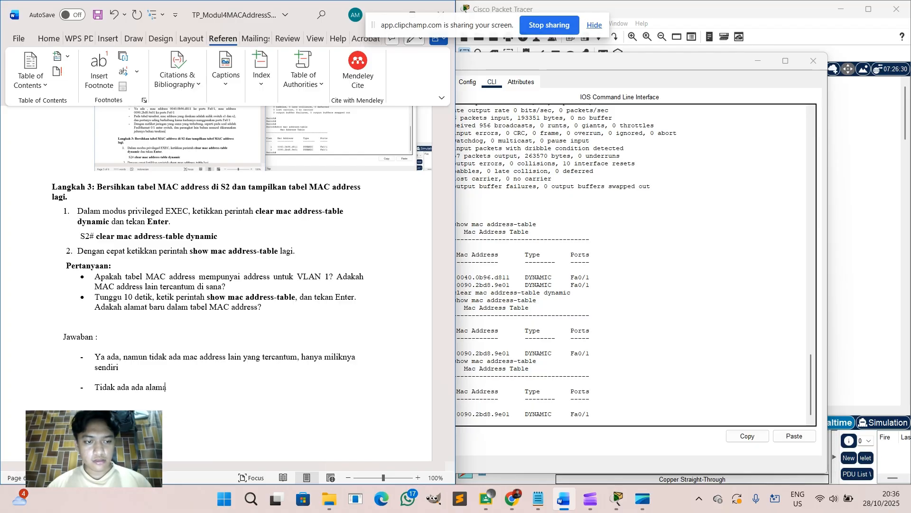
{"action": "type", "text": "t baru yang muncul"}
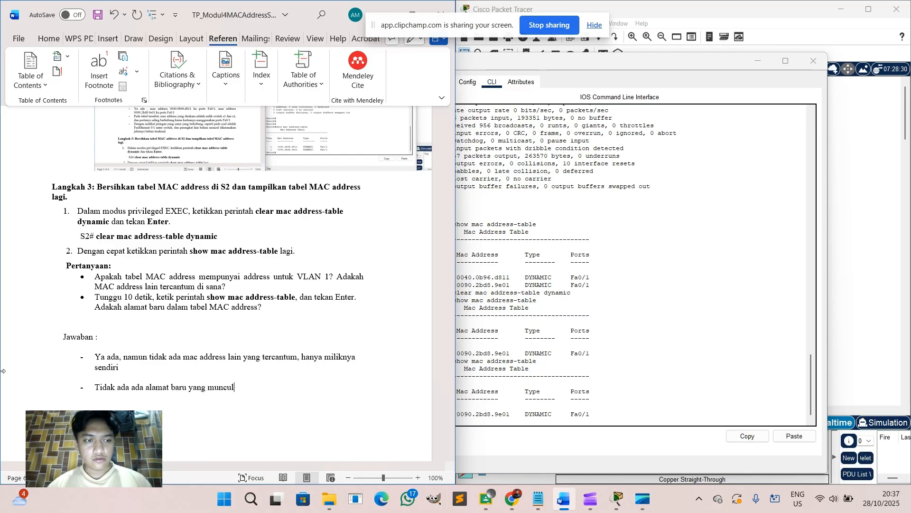
{"action": "scroll", "coordinate": [258, 268], "scroll_direction": "down", "scroll_amount": 3}
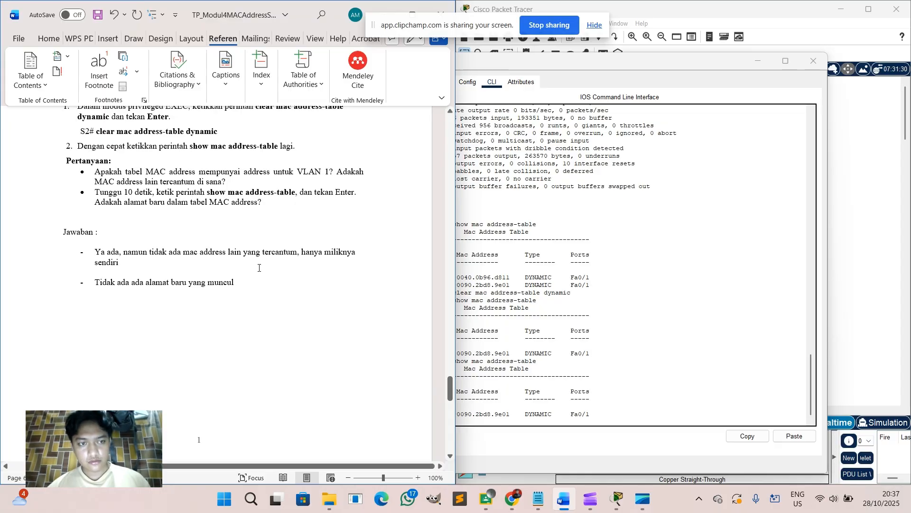
Capture a full-screen snip of the step 3 answers beside S2's MAC table.
{"action": "key", "text": "super+shift+r"}
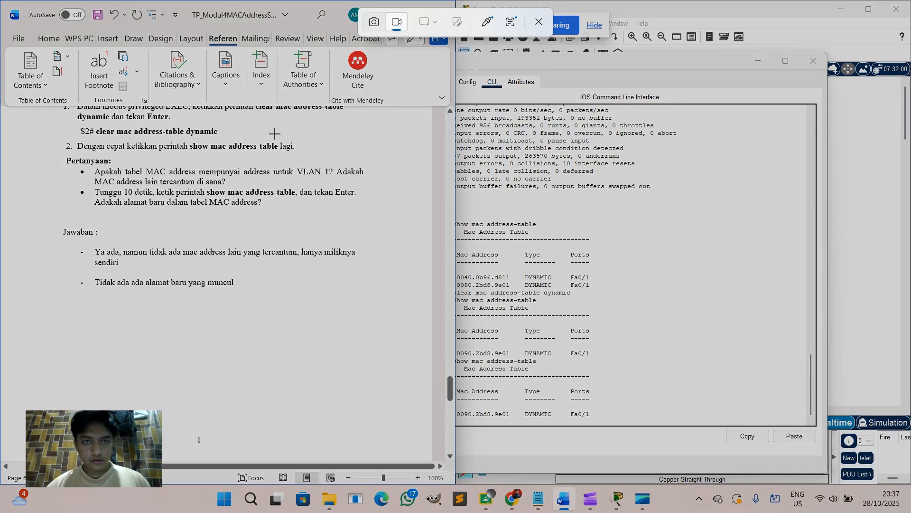
{"action": "left_click", "coordinate": [373, 22]}
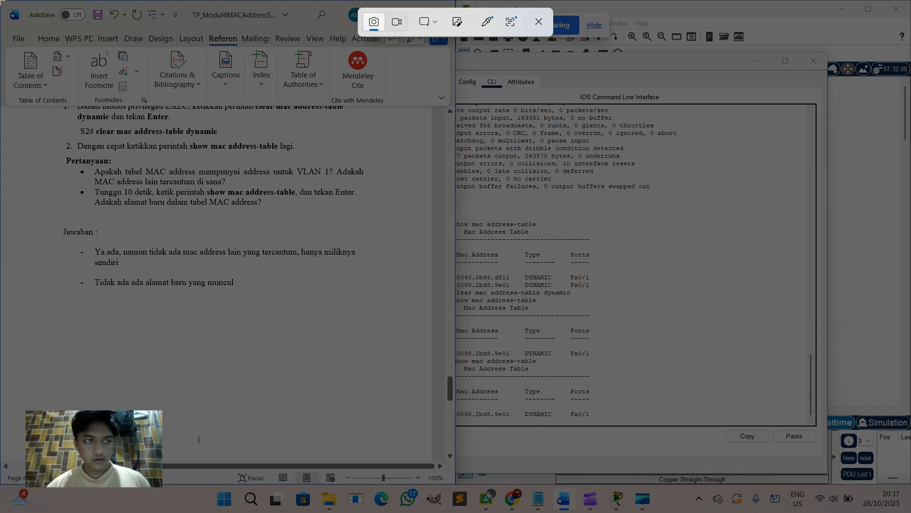
{"action": "left_click_drag", "start_coordinate": [1, 1], "coordinate": [910, 487]}
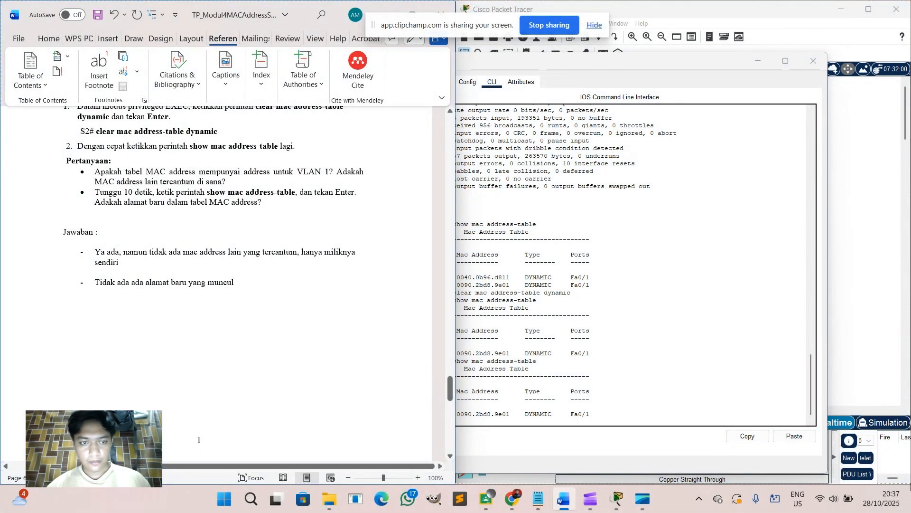
{"action": "scroll", "coordinate": [306, 275], "scroll_direction": "down", "scroll_amount": 10}
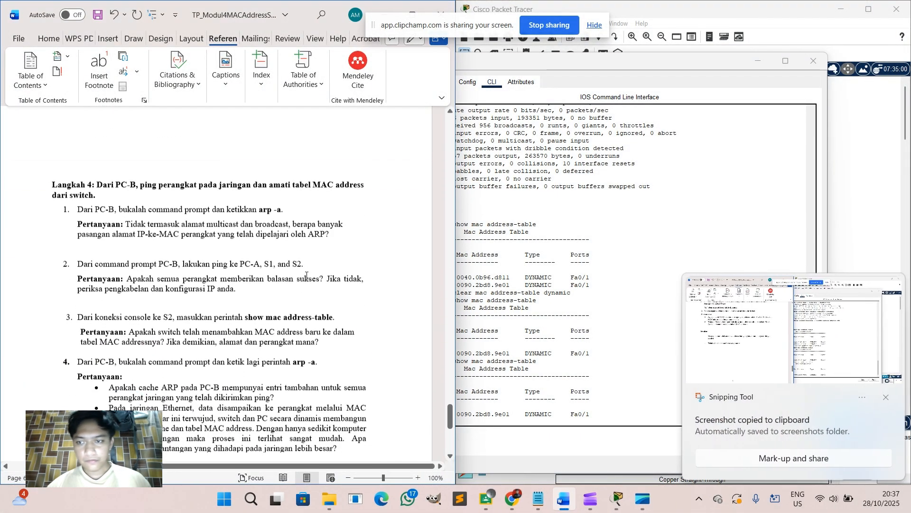
{"action": "left_click", "coordinate": [885, 397]}
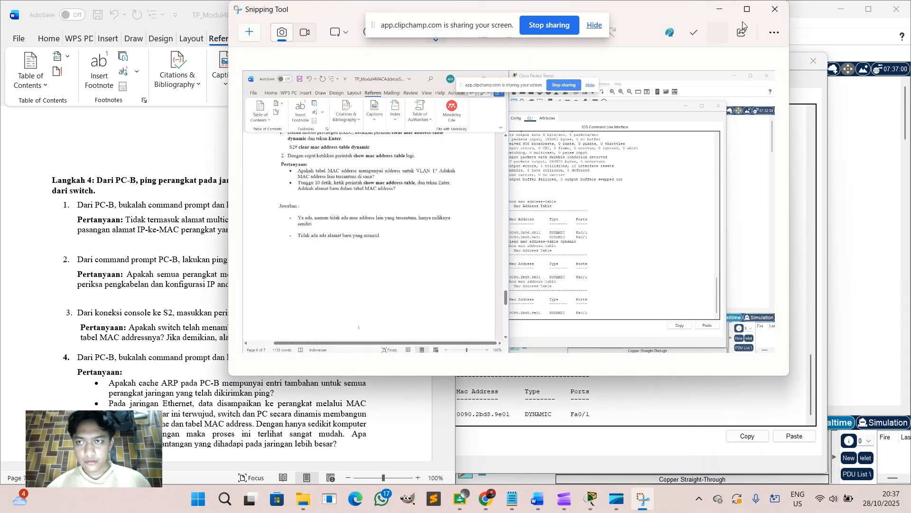
{"action": "left_click", "coordinate": [775, 9]}
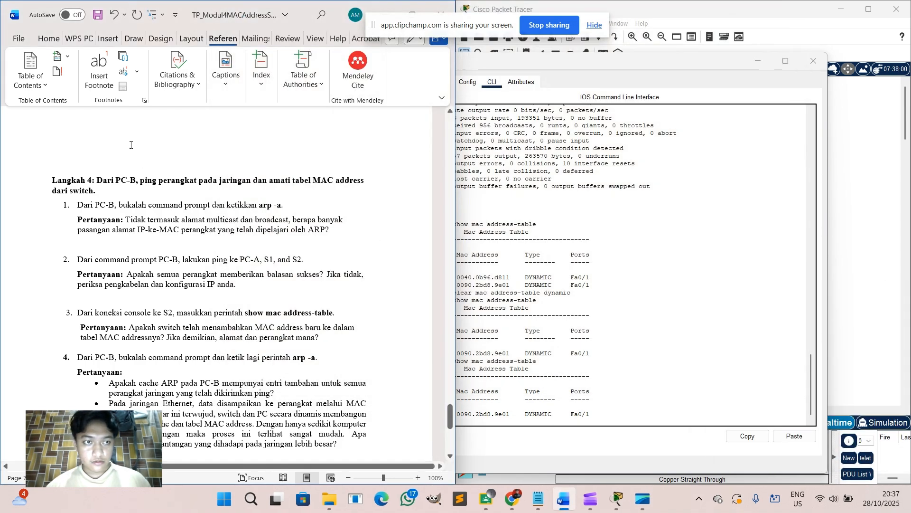
Paste the snip below the second answer, undo it, and bring the Langkah 4 questions into view.
{"action": "scroll", "coordinate": [137, 166], "scroll_direction": "up", "scroll_amount": 10}
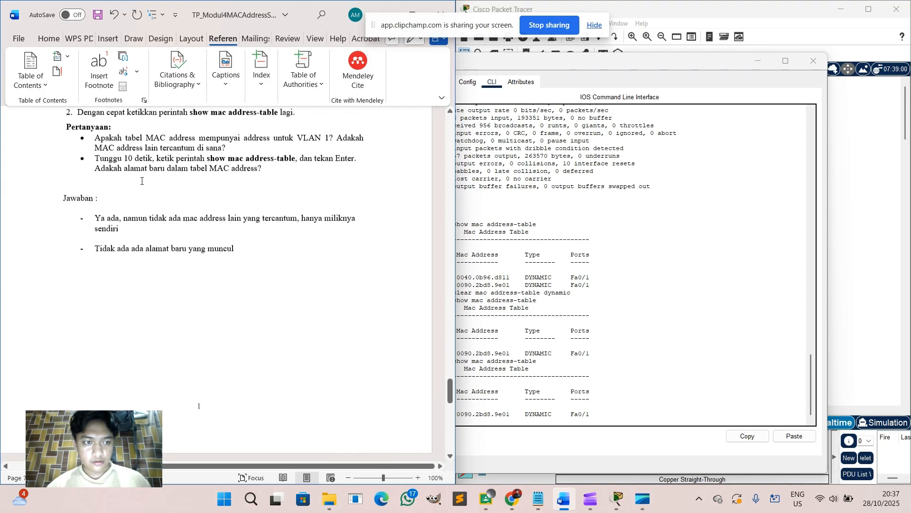
{"action": "left_click", "coordinate": [185, 269]}
{"action": "key", "text": "ctrl+v"}
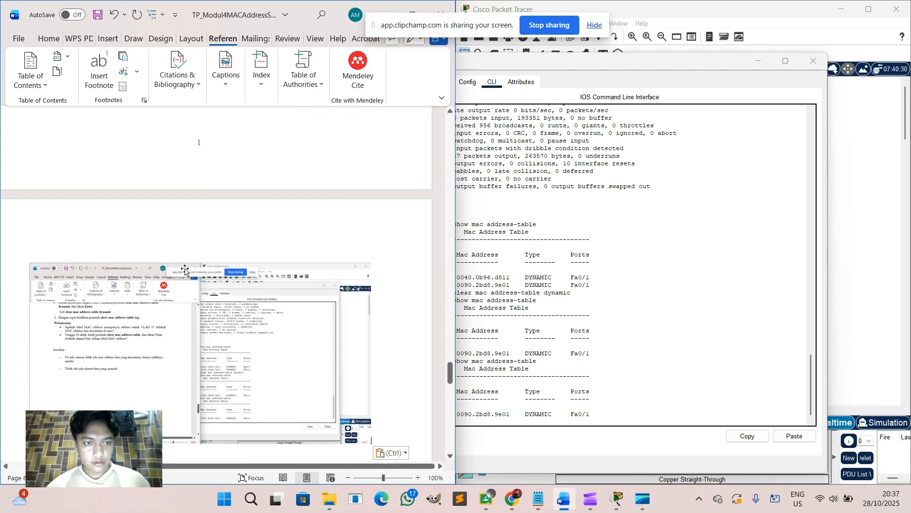
{"action": "key", "text": "ctrl+z"}
{"action": "scroll", "coordinate": [185, 269], "scroll_direction": "down", "scroll_amount": 8}
{"action": "scroll", "coordinate": [185, 269], "scroll_direction": "down", "scroll_amount": 4}
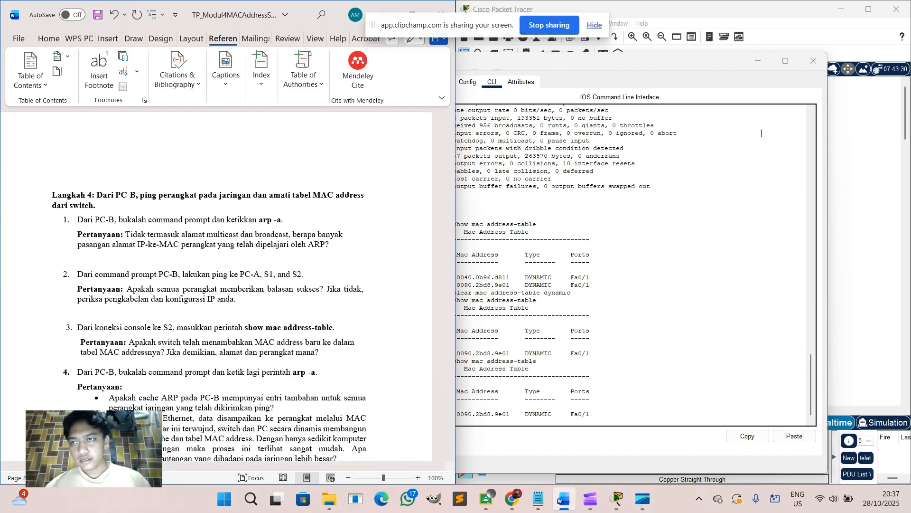
Close S2's console and run arp -a on PC-B, which reports No ARP Entries Found.
{"action": "left_click", "coordinate": [813, 61]}
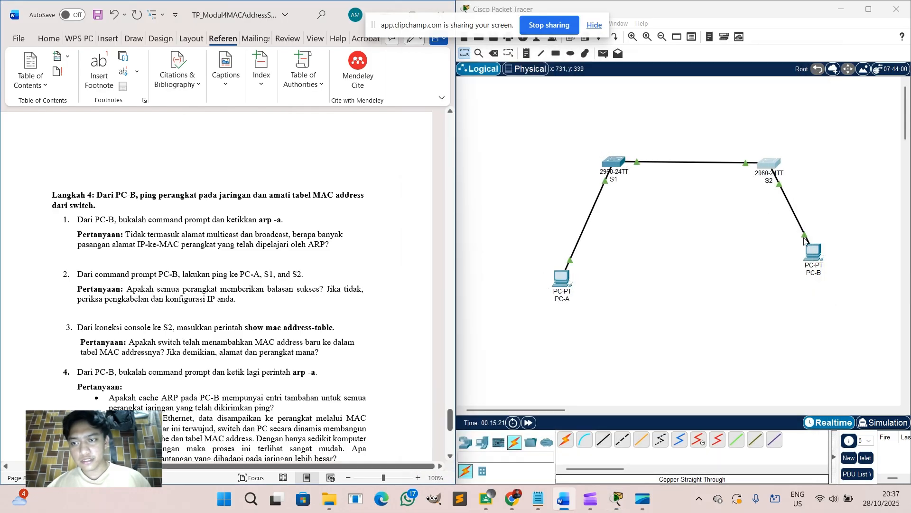
{"action": "left_click", "coordinate": [812, 248]}
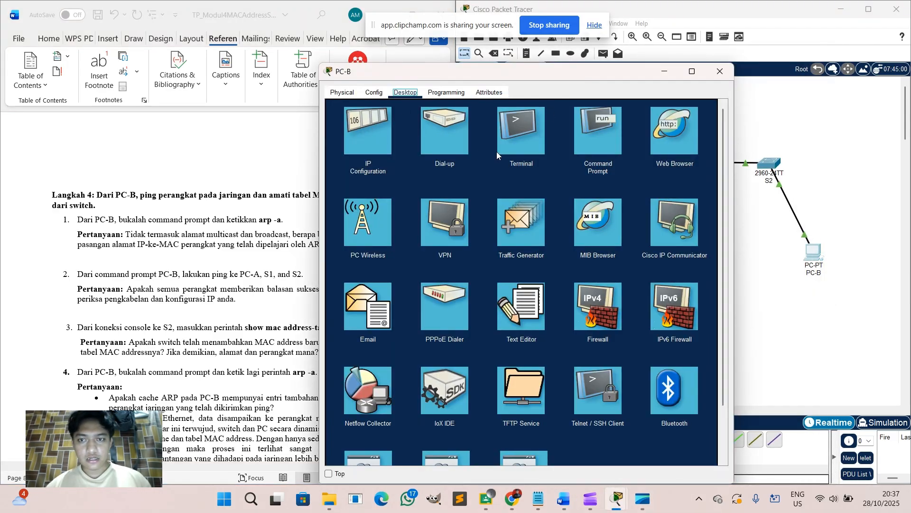
{"action": "left_click", "coordinate": [597, 146]}
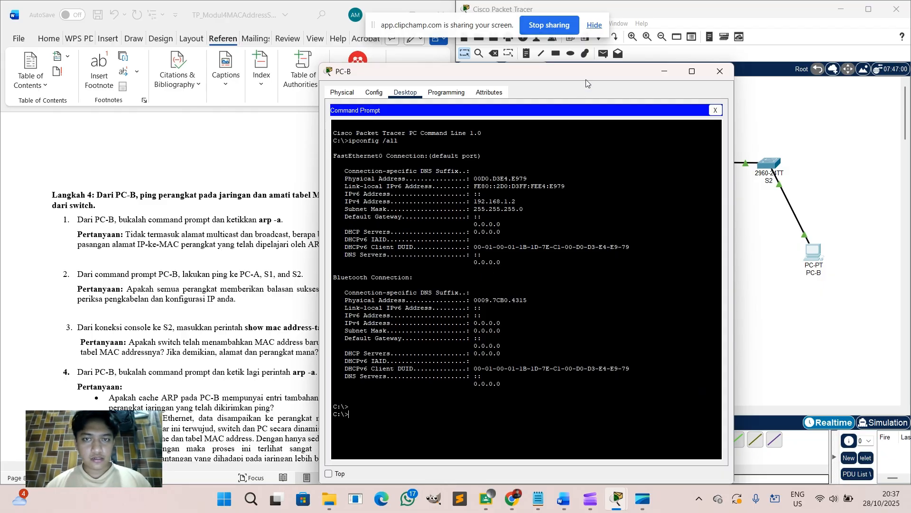
{"action": "left_click_drag", "start_coordinate": [585, 79], "coordinate": [688, 78]}
{"action": "type", "text": "ar"}
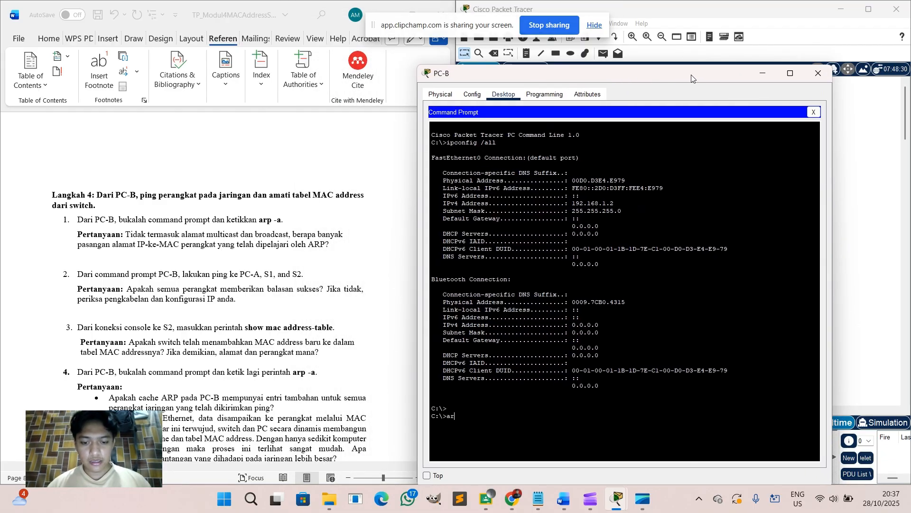
{"action": "type", "text": "p"}
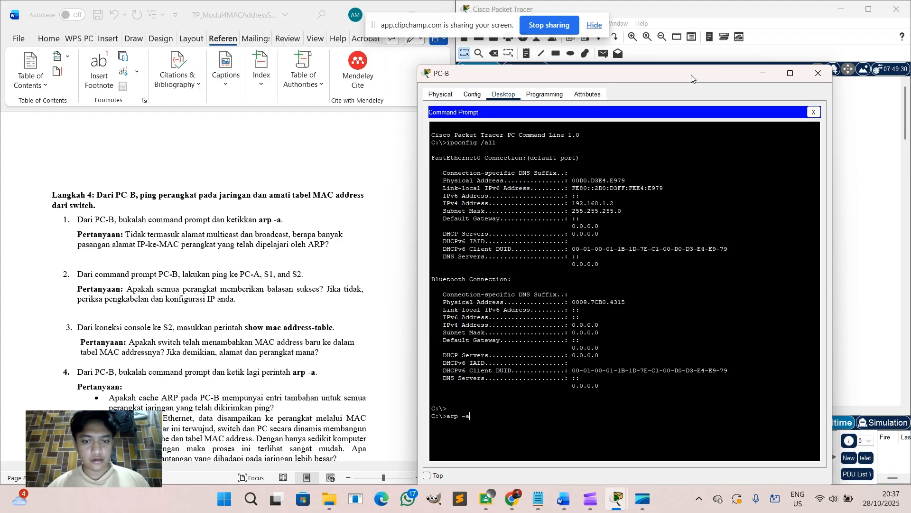
{"action": "type", "text": " -a"}
{"action": "key", "text": "Return"}
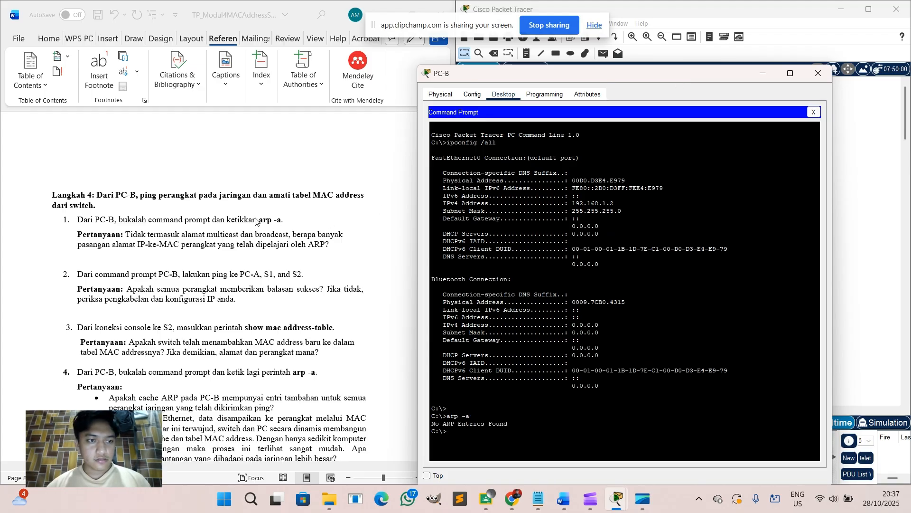
Answer Langkah 4 question 1 with 'jawaban : tidak ada alamat ip yang di pelajari oleh ARP'.
{"action": "left_click", "coordinate": [337, 247]}
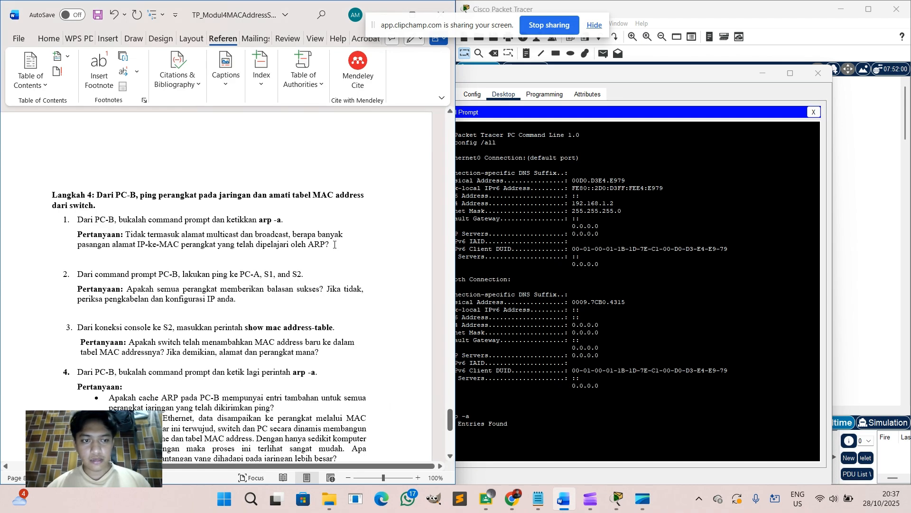
{"action": "key", "text": "Return"}
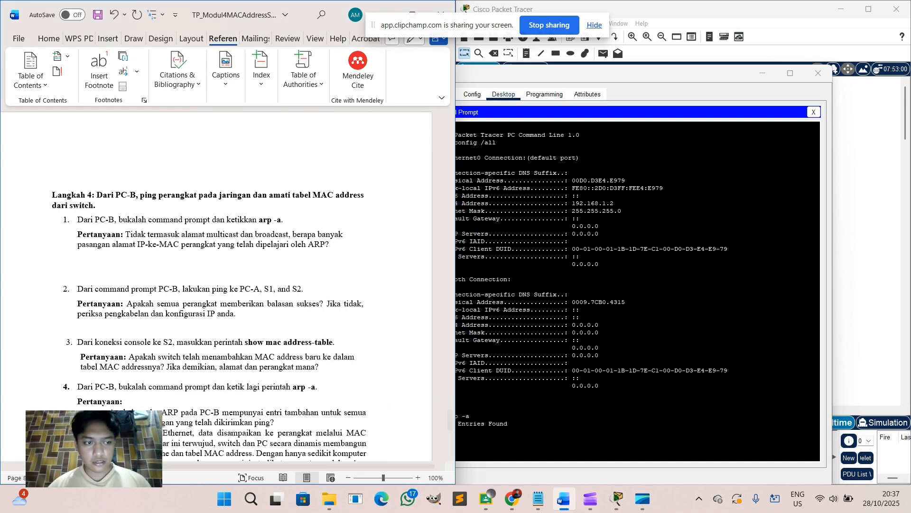
{"action": "type", "text": "jawaban"}
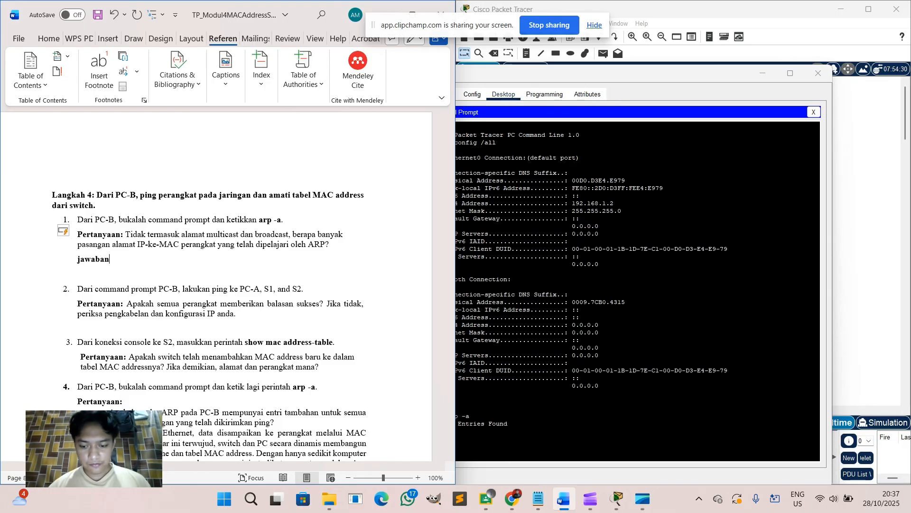
{"action": "type", "text": " : tidak"}
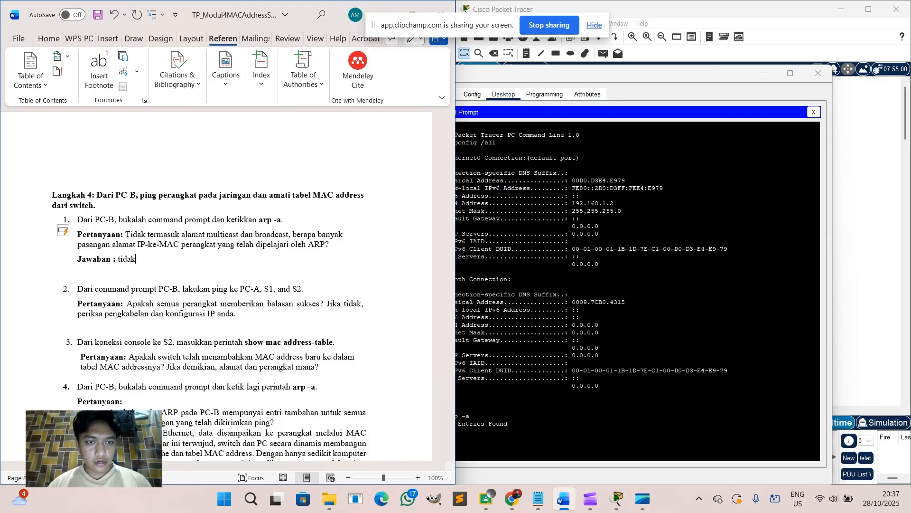
{"action": "type", "text": " ada alamat ip yang di pelaj"}
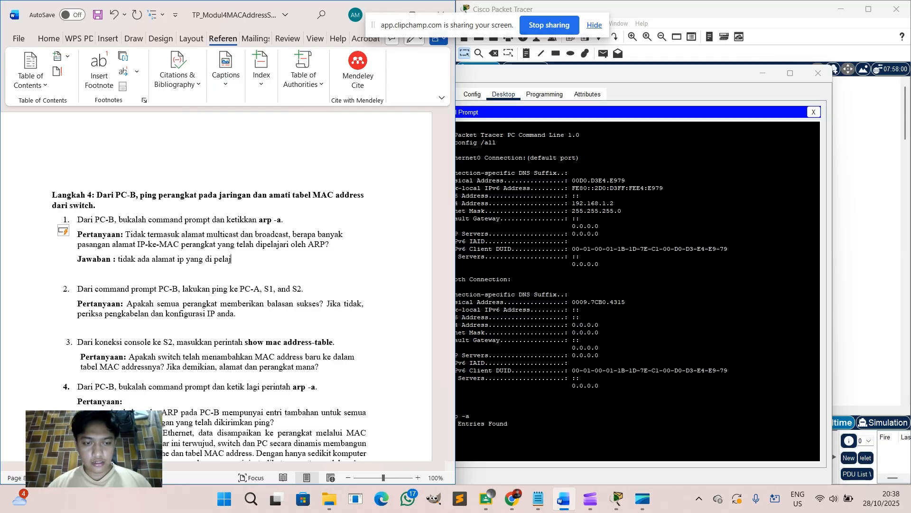
{"action": "type", "text": "ari oleh A"}
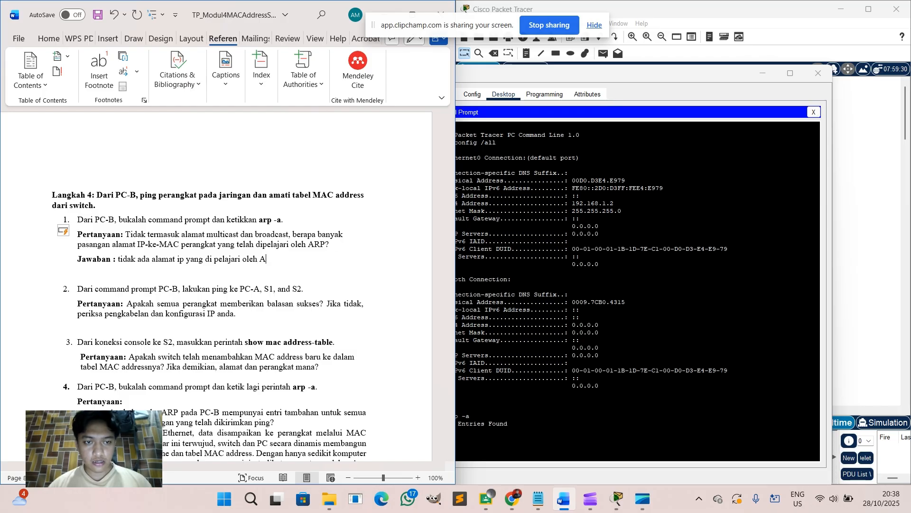
{"action": "type", "text": "RP"}
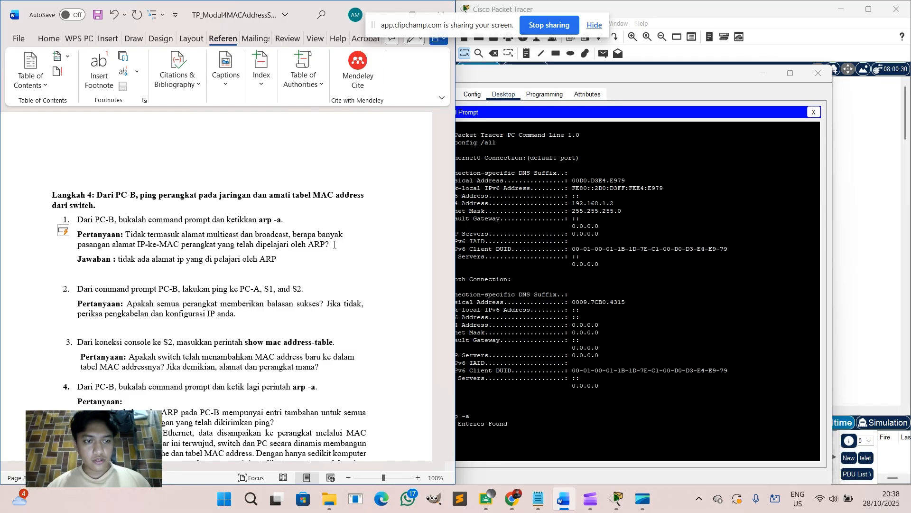
{"action": "scroll", "coordinate": [272, 307], "scroll_direction": "down", "scroll_amount": 3}
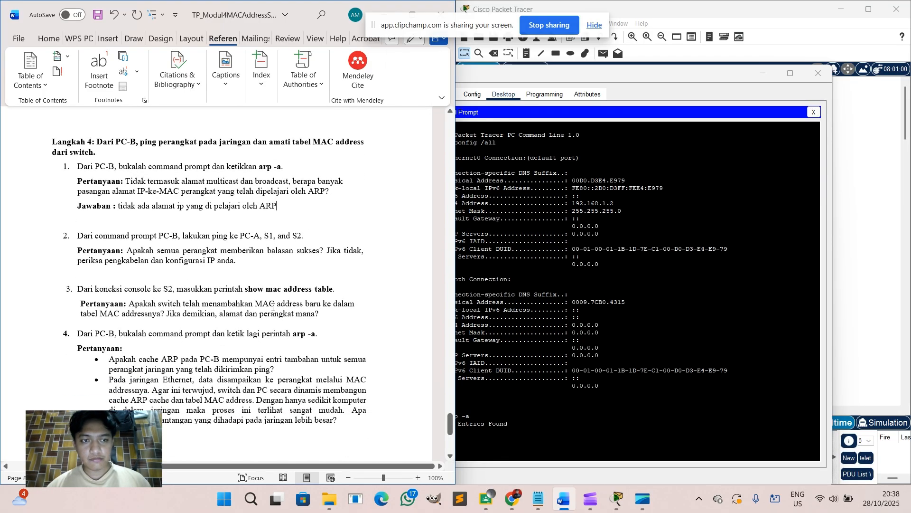
From PC-B's command prompt, ping 192.168.1.1 (4/4 replies) and 192.168.1.11 (3/4 replies).
{"action": "left_click", "coordinate": [717, 392]}
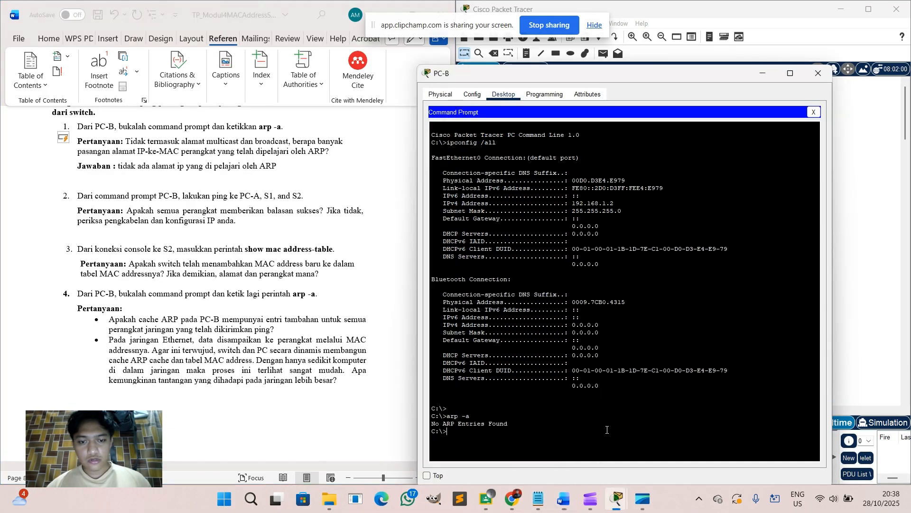
{"action": "type", "text": "ping 192."}
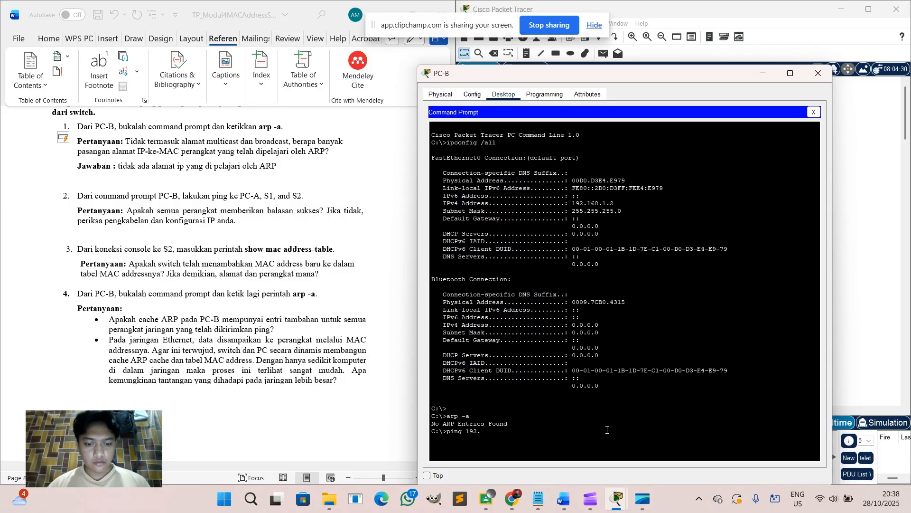
{"action": "type", "text": "168"}
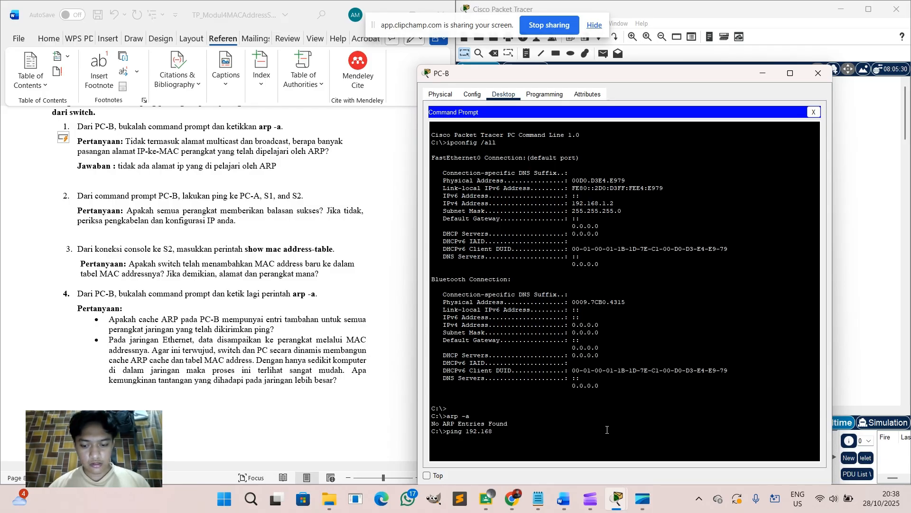
{"action": "type", "text": ".1.1"}
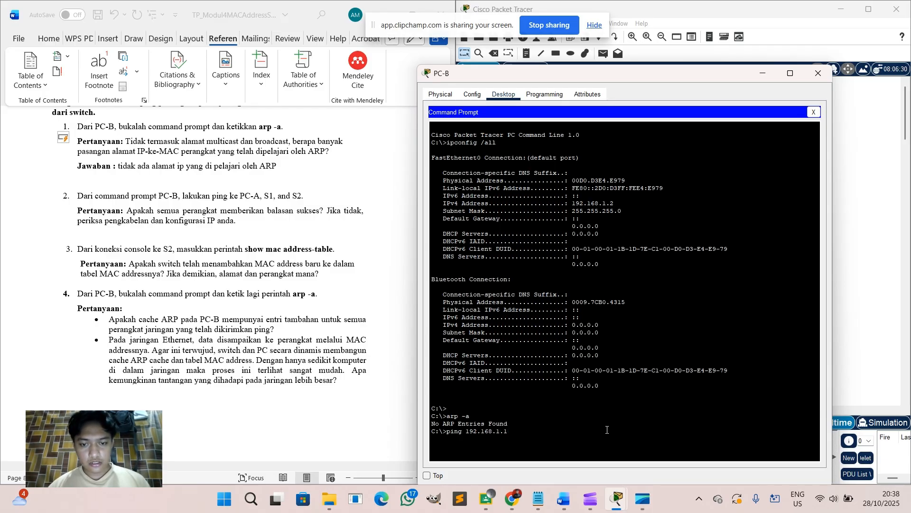
{"action": "key", "text": "Return"}
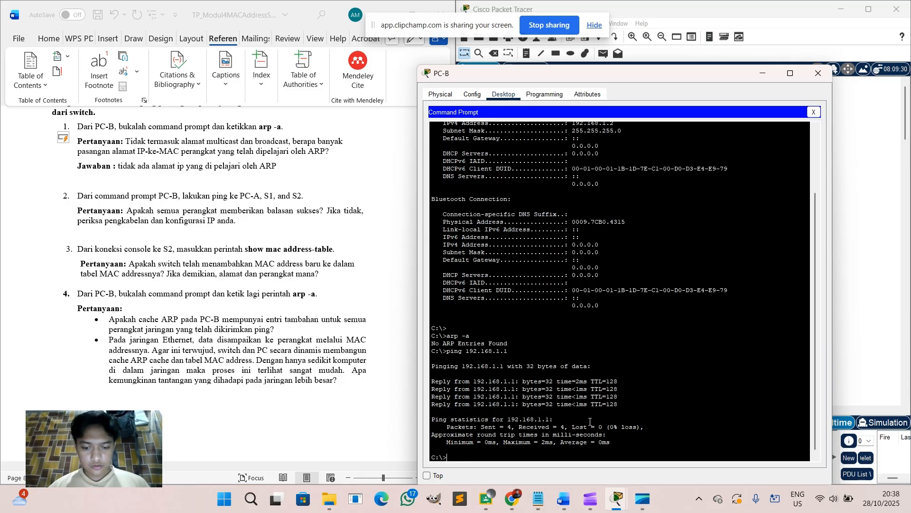
{"action": "type", "text": "pin"}
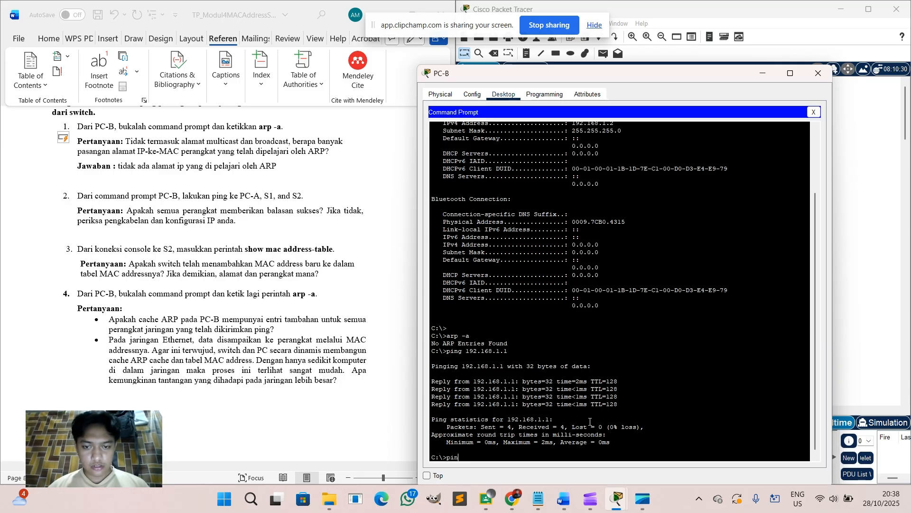
{"action": "type", "text": "g 192"}
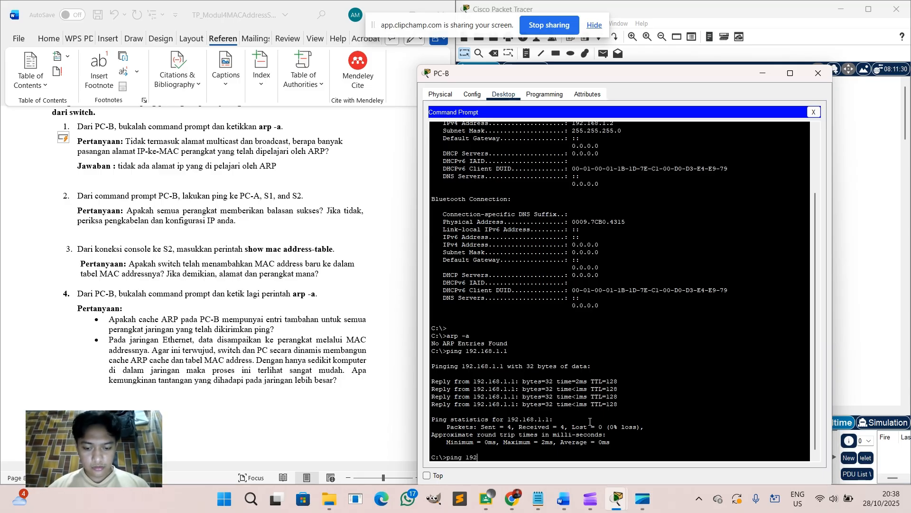
{"action": "type", "text": ".168"}
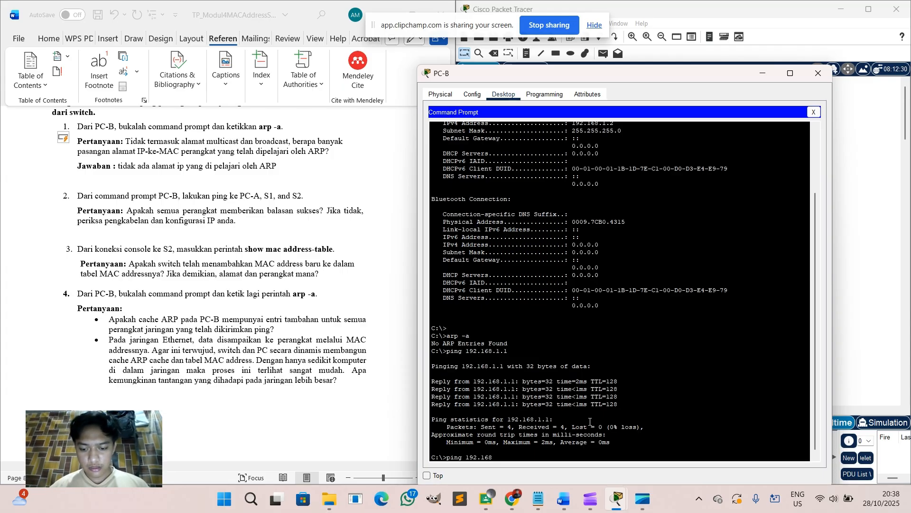
{"action": "type", "text": ".1.11"}
{"action": "key", "text": "Return"}
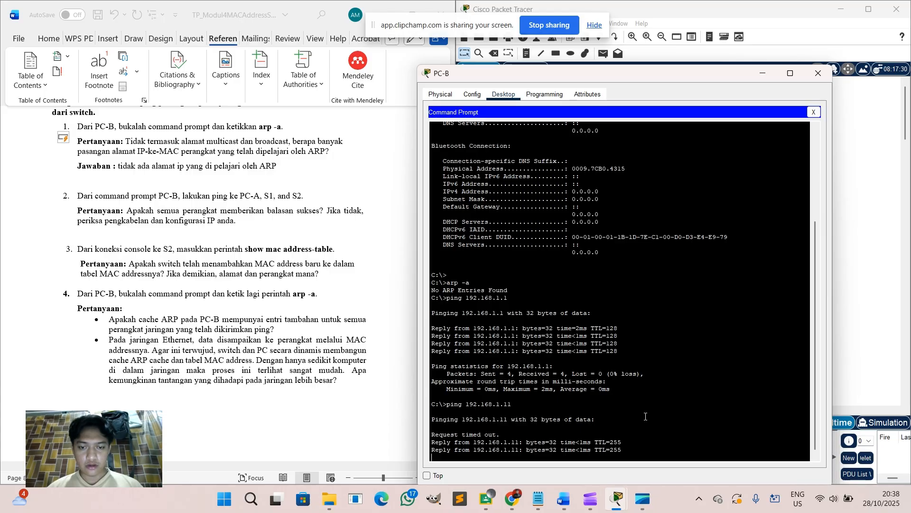
{"action": "type", "text": "ing"}
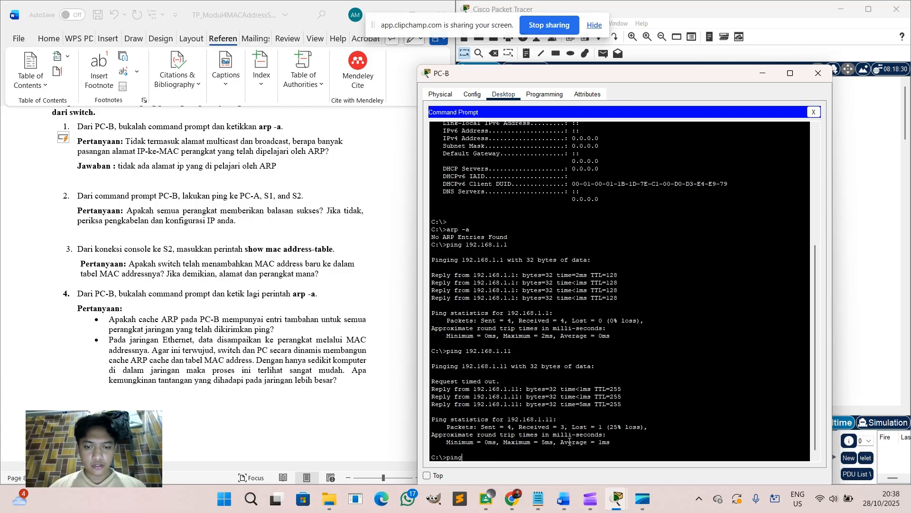
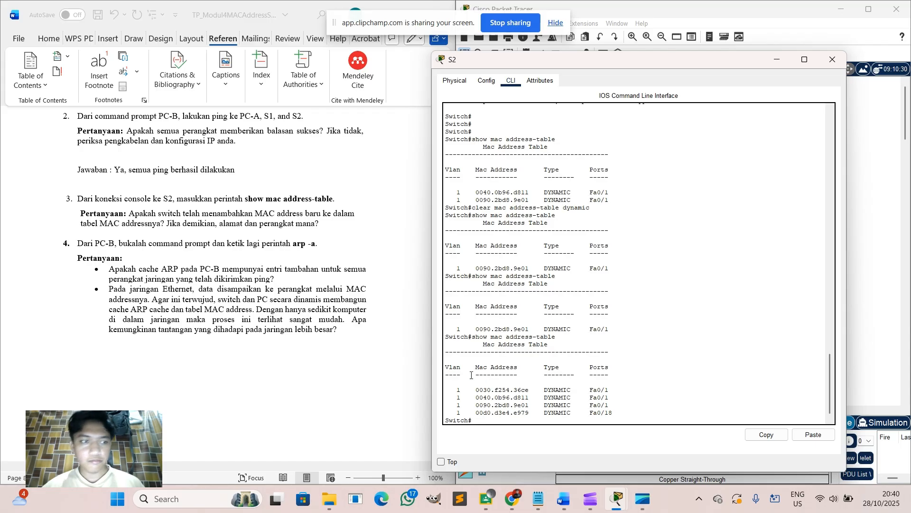
Focus S2's command line to check its MAC address table, then bring the lab report forward.
{"action": "left_click", "coordinate": [472, 375]}
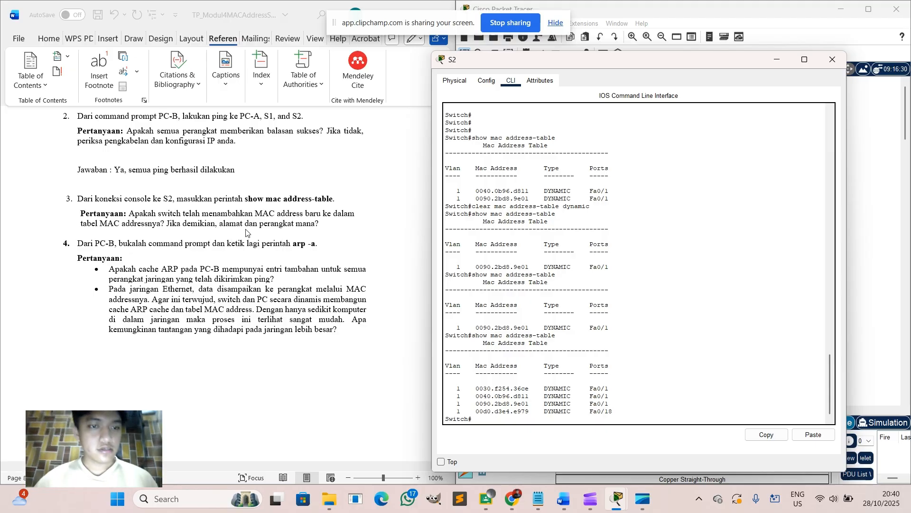
{"action": "left_click", "coordinate": [323, 226]}
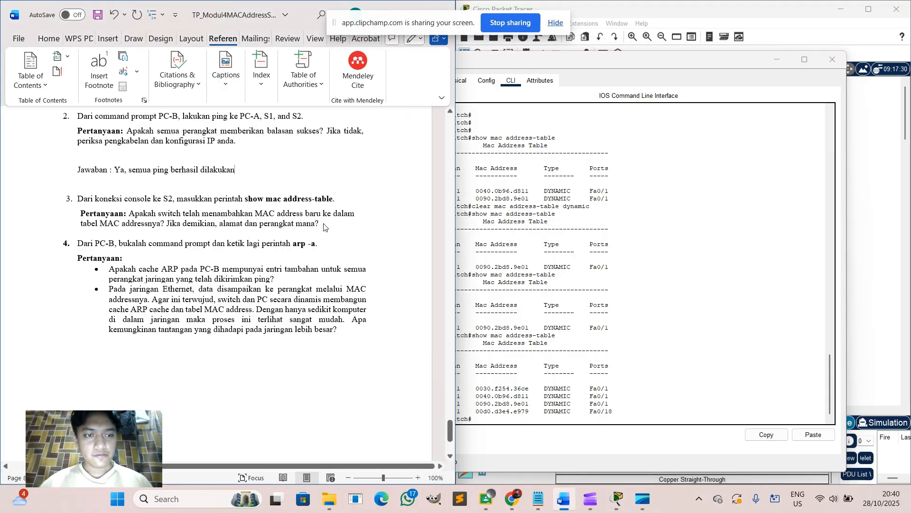
Under question 3, type 'Jawaban : Ya sudah ditambahkan, alamatnya 00d' on a new line.
{"action": "key", "text": "Return"}
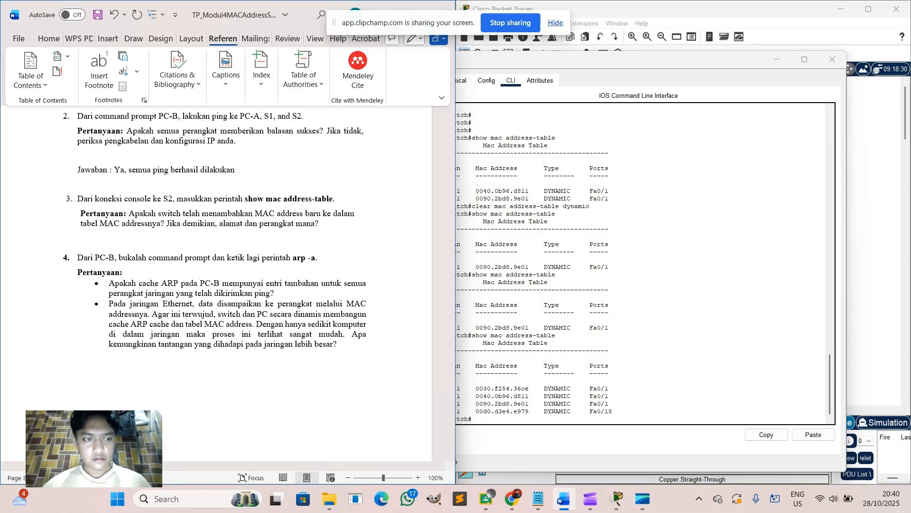
{"action": "type", "text": "Jawaban "}
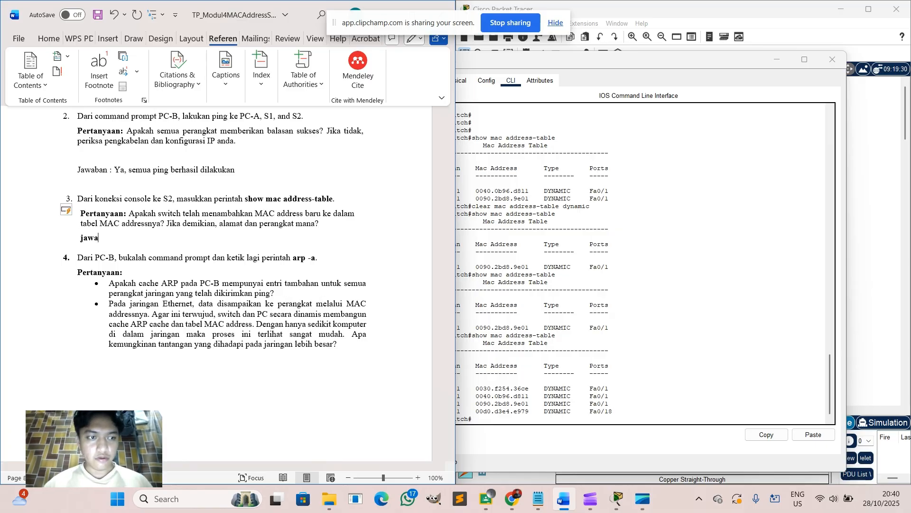
{"action": "type", "text": ": "}
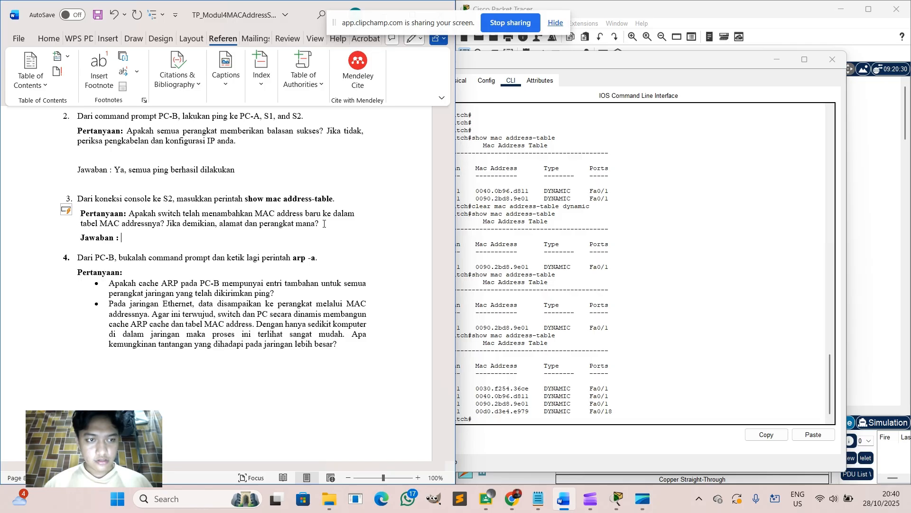
{"action": "type", "text": "Ya sudah di"}
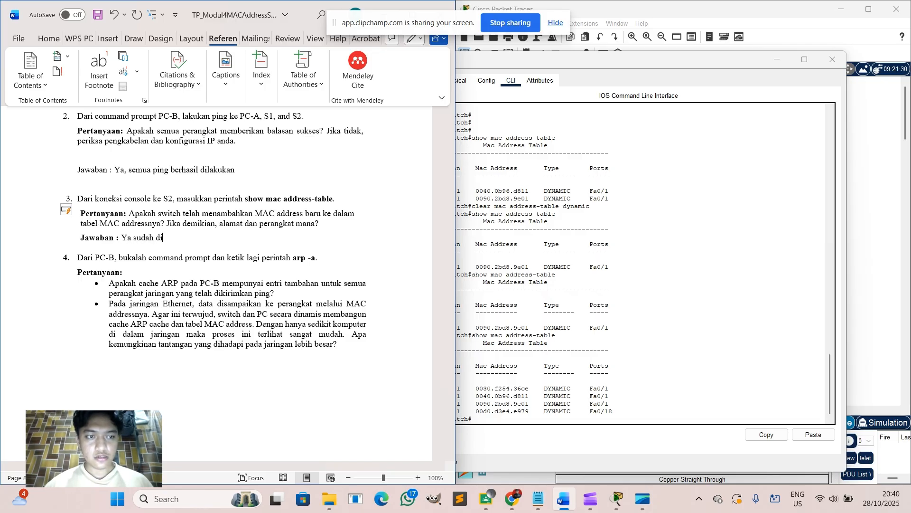
{"action": "type", "text": "tambah"}
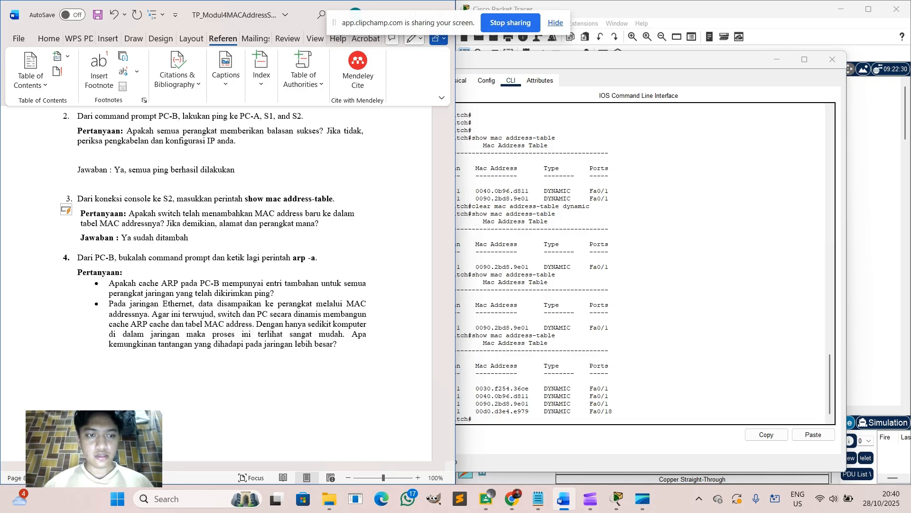
{"action": "type", "text": "kan, "}
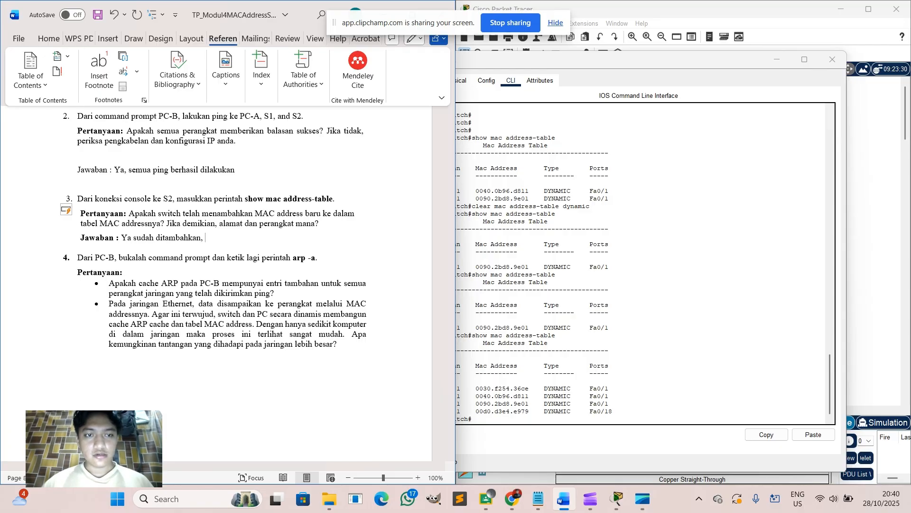
{"action": "type", "text": "alamatnya"}
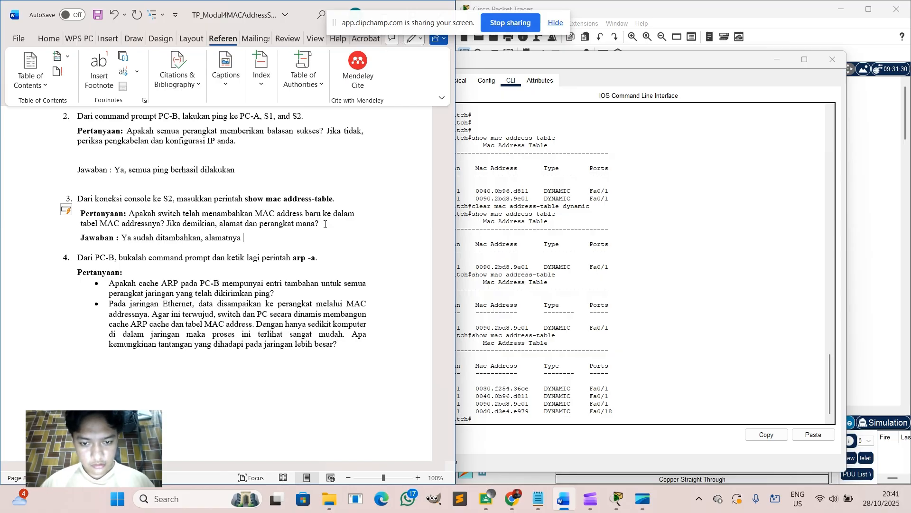
{"action": "type", "text": "mac"}
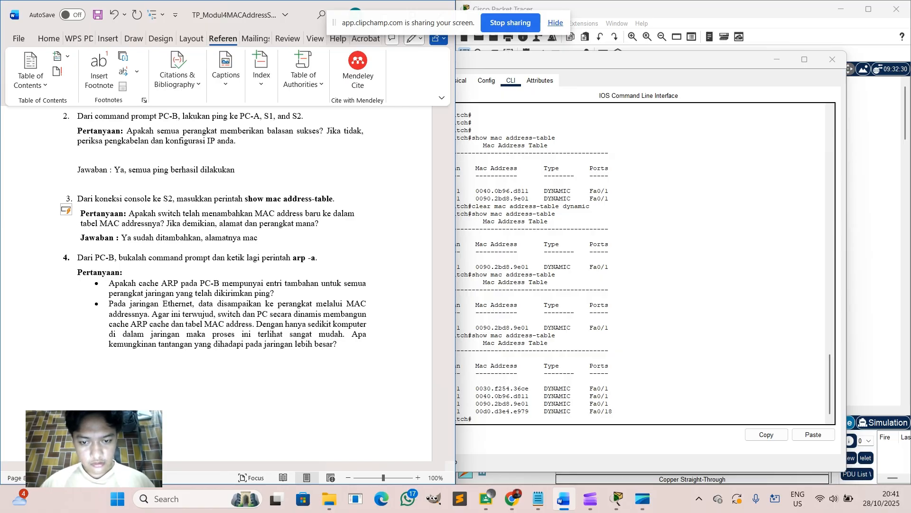
{"action": "key", "text": "BackSpace"}
{"action": "key", "text": "BackSpace"}
{"action": "key", "text": "BackSpace"}
{"action": "type", "text": "00d"}
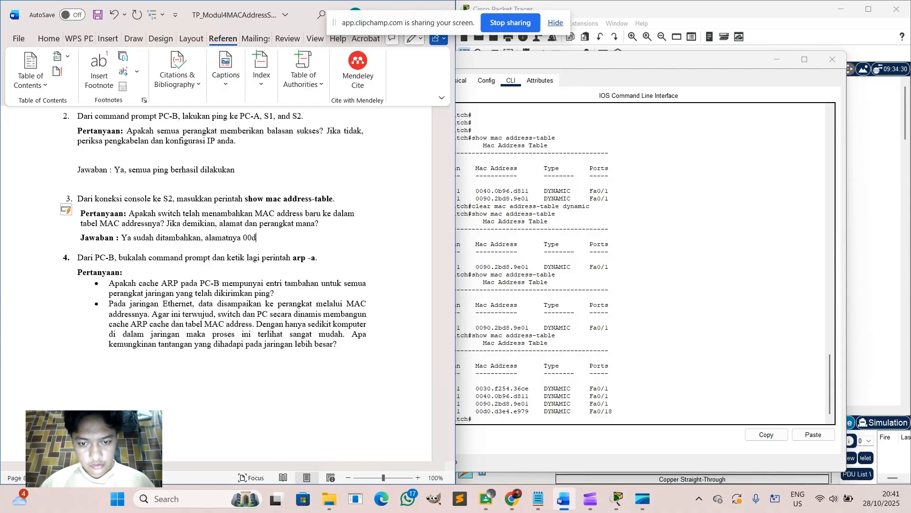
Complete the answer: 00d0.d3e4.e979 on Fa0/18 (Jalur PC B), 0030.f254.36ce on Fa0/1.
{"action": "scroll", "coordinate": [266, 169], "scroll_direction": "up", "scroll_amount": 5}
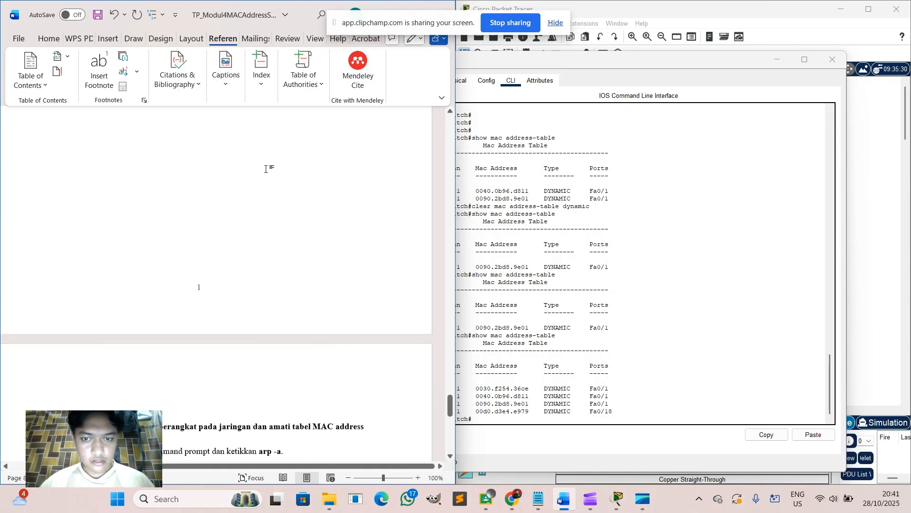
{"action": "scroll", "coordinate": [650, 244], "scroll_direction": "up", "scroll_amount": 12}
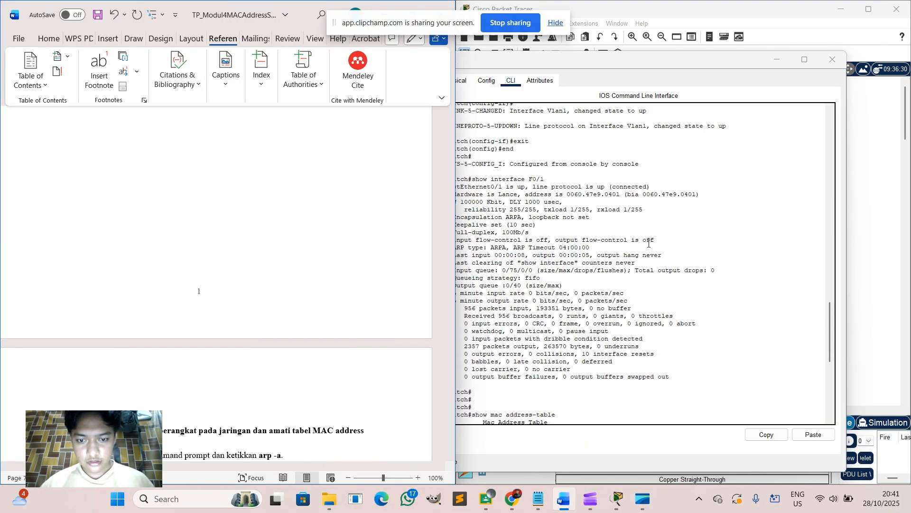
{"action": "scroll", "coordinate": [649, 243], "scroll_direction": "down", "scroll_amount": 11}
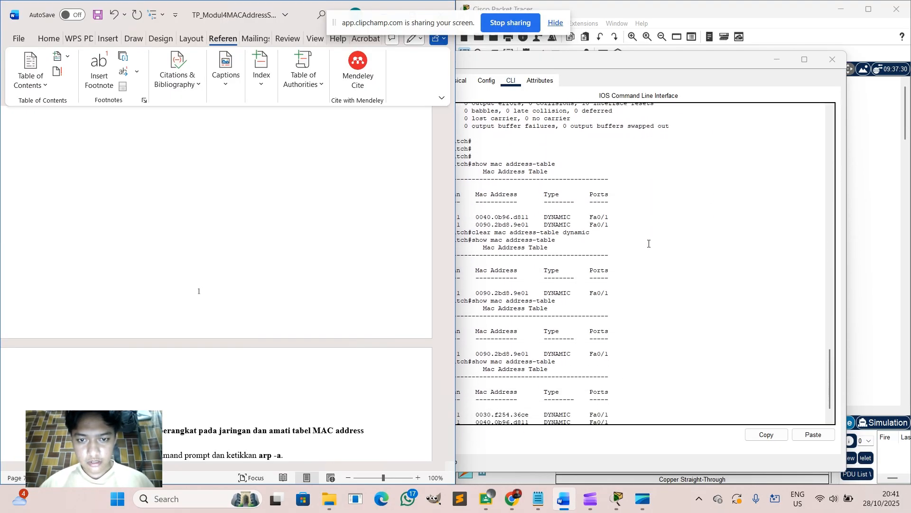
{"action": "scroll", "coordinate": [649, 244], "scroll_direction": "down", "scroll_amount": 2}
{"action": "scroll", "coordinate": [321, 253], "scroll_direction": "down", "scroll_amount": 5}
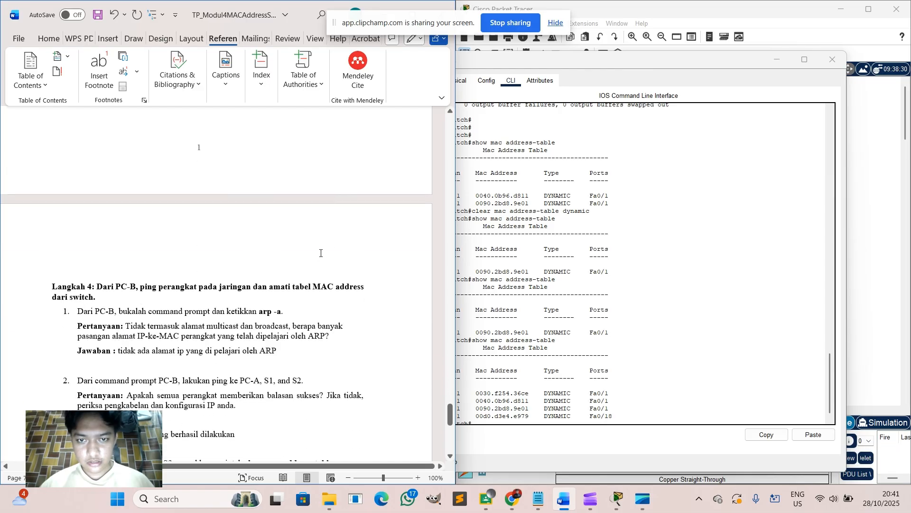
{"action": "scroll", "coordinate": [320, 253], "scroll_direction": "down", "scroll_amount": 10}
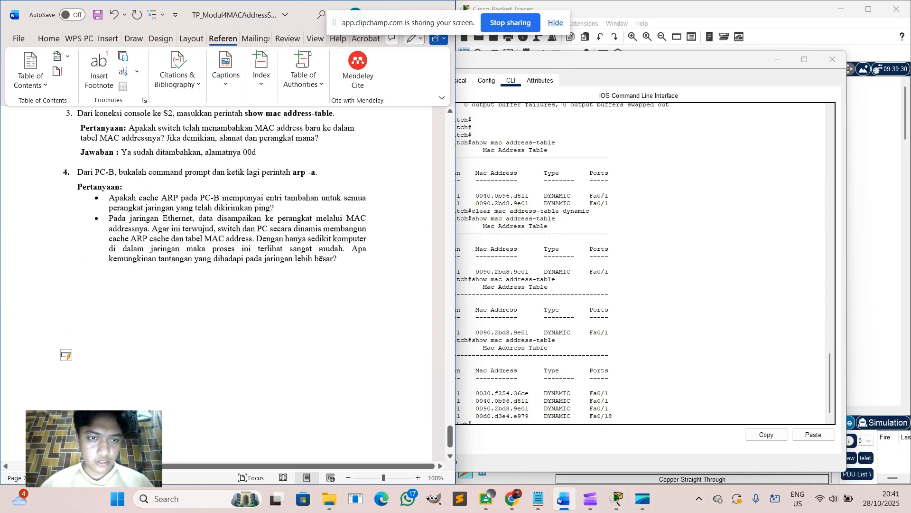
{"action": "scroll", "coordinate": [321, 253], "scroll_direction": "up", "scroll_amount": 5}
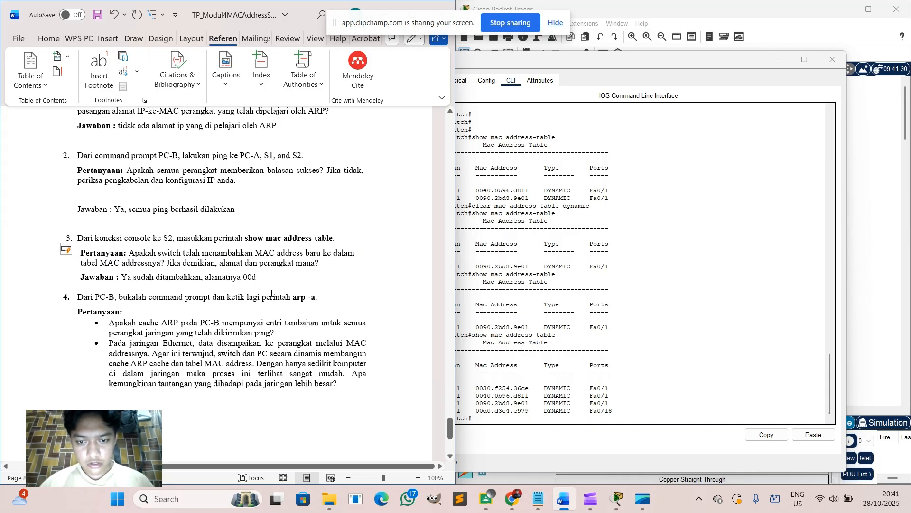
{"action": "type", "text": "0."}
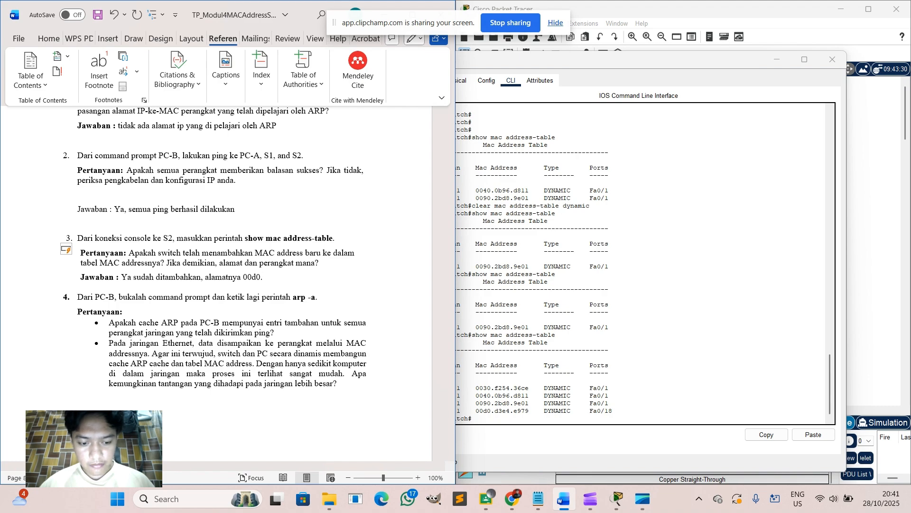
{"action": "type", "text": "d3e4."}
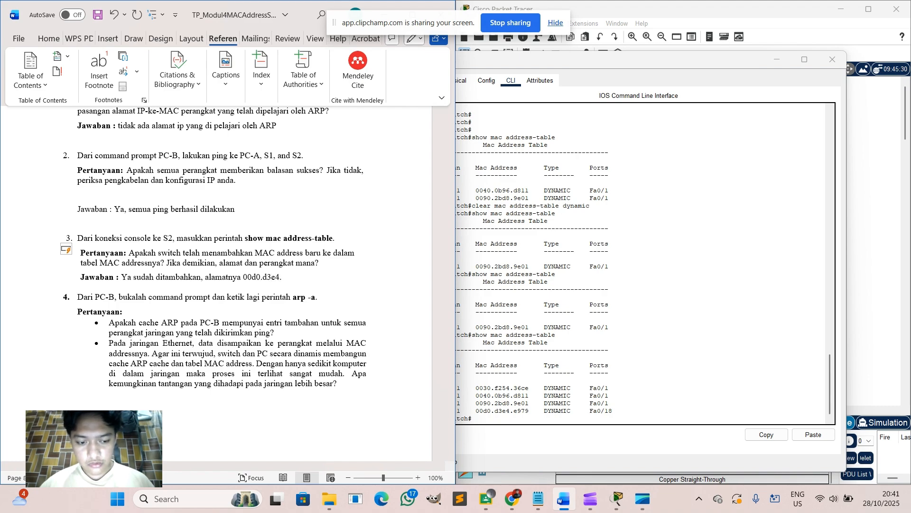
{"action": "type", "text": "e979"}
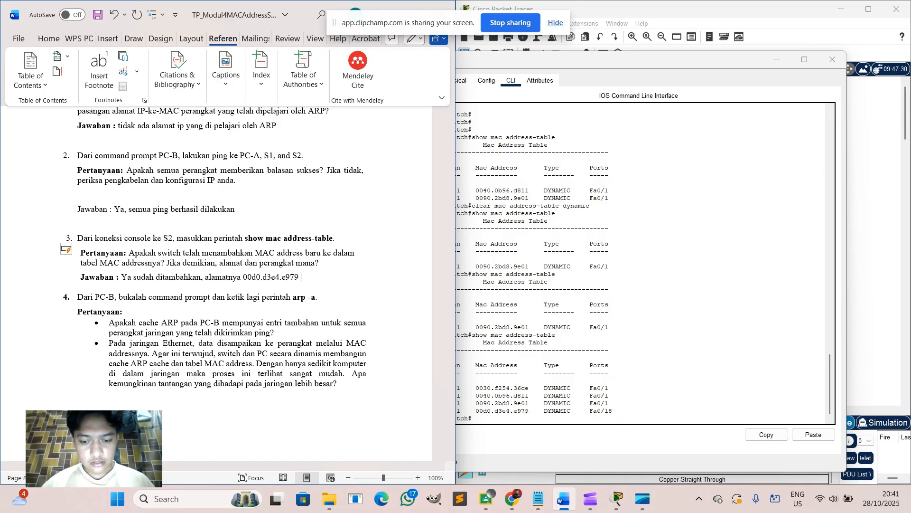
{"action": "type", "text": " ke port"}
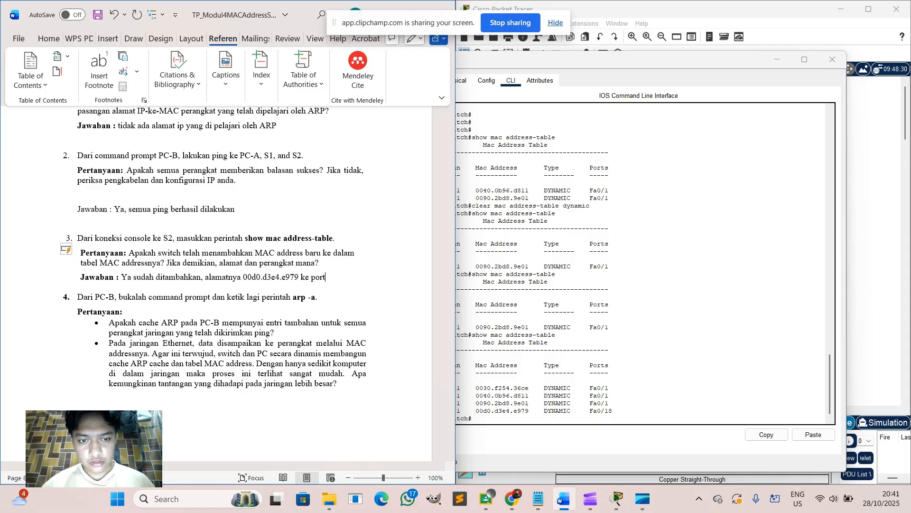
{"action": "type", "text": "s "}
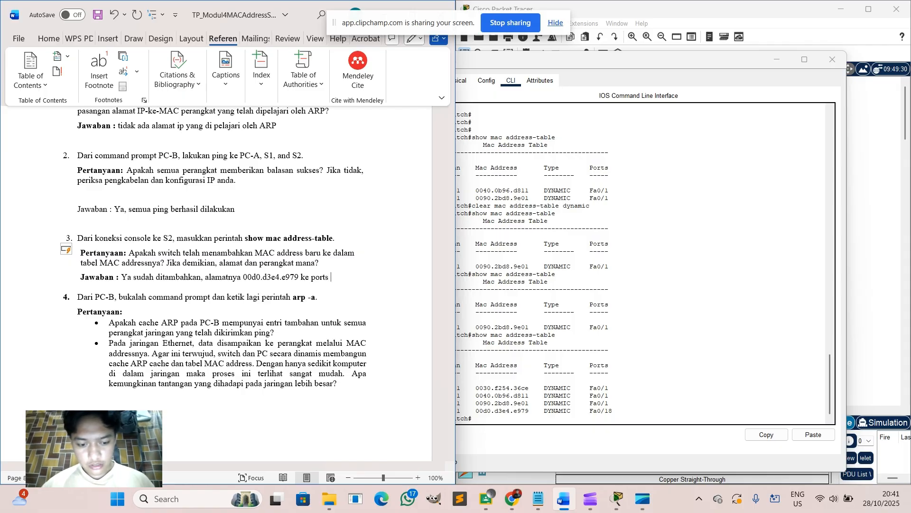
{"action": "type", "text": "Fa0"}
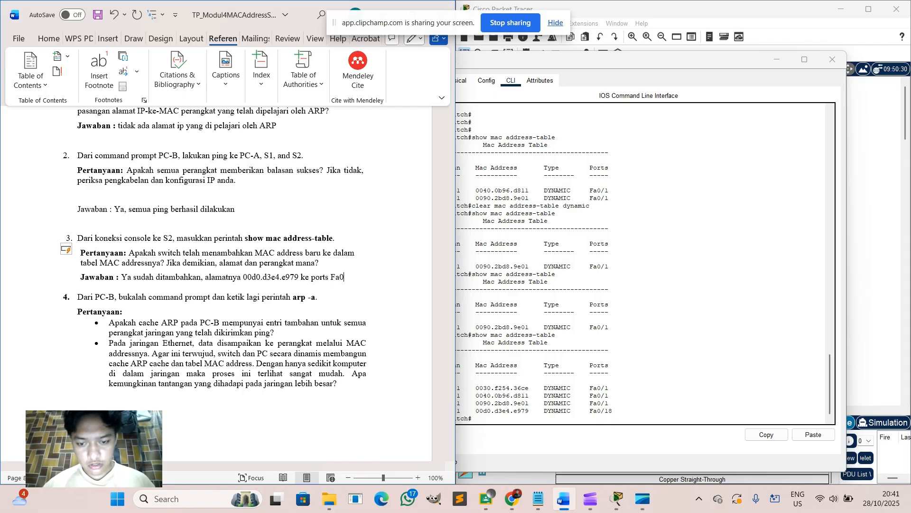
{"action": "type", "text": "/18"}
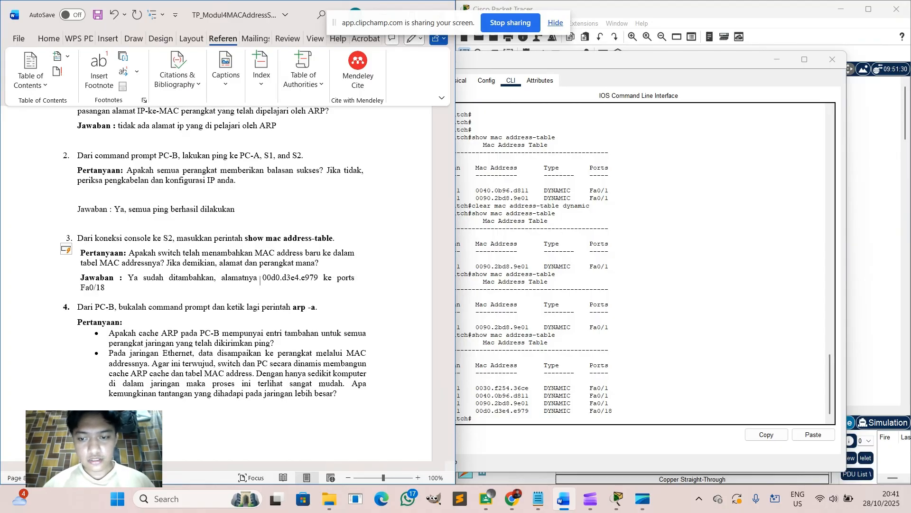
{"action": "type", "text": ","}
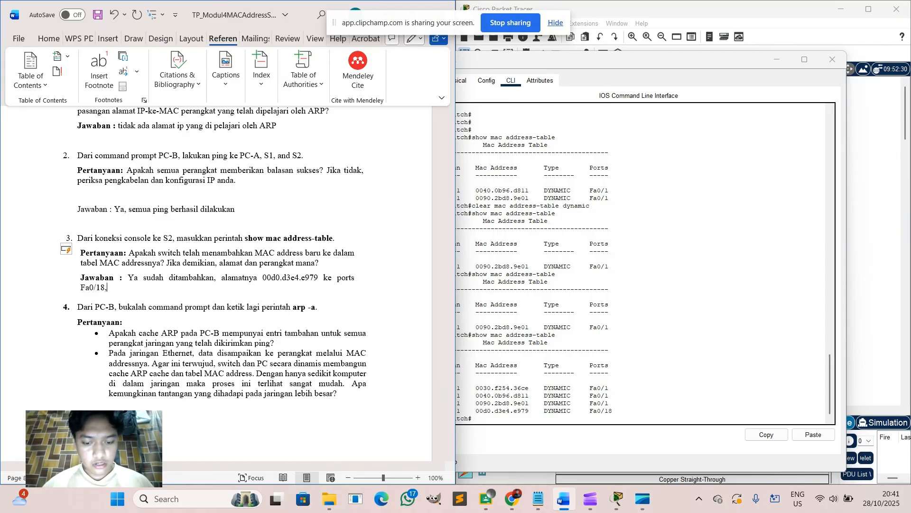
{"action": "type", "text": " dan "}
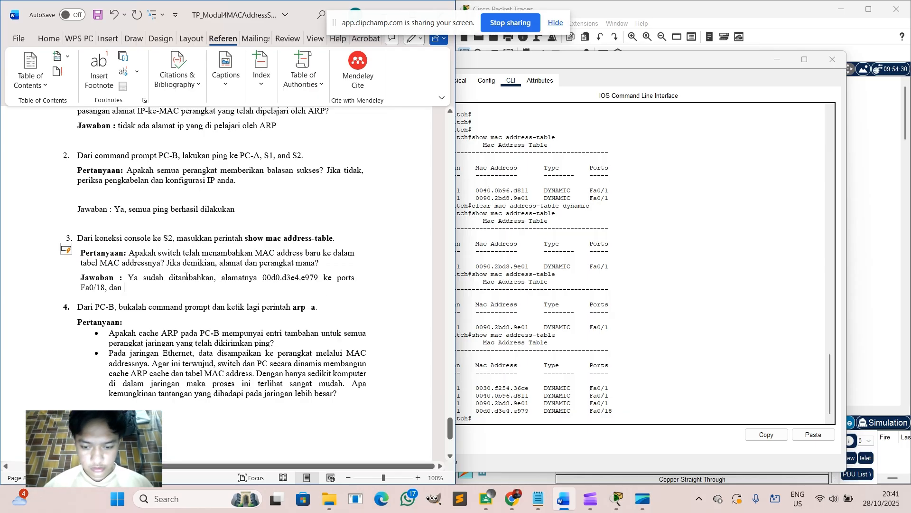
{"action": "type", "text": "0030"}
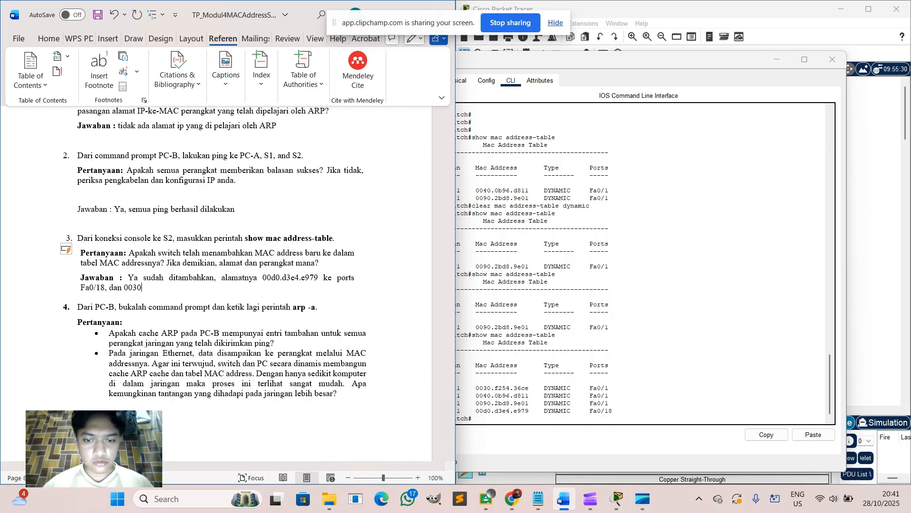
{"action": "type", "text": ".f"}
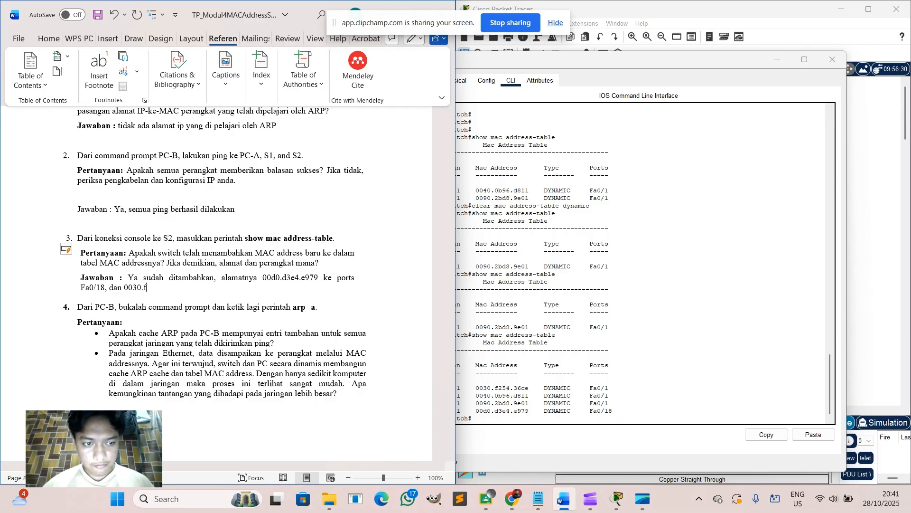
{"action": "type", "text": "2"}
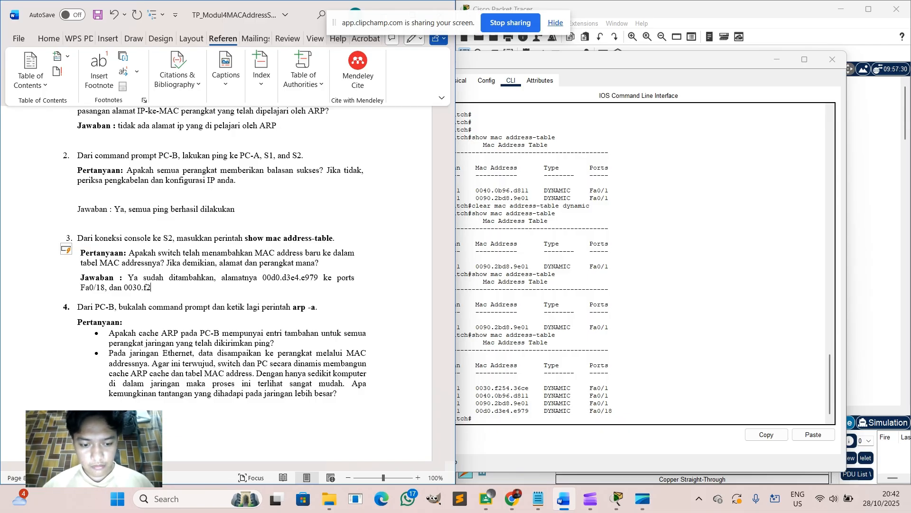
{"action": "type", "text": "54.3"}
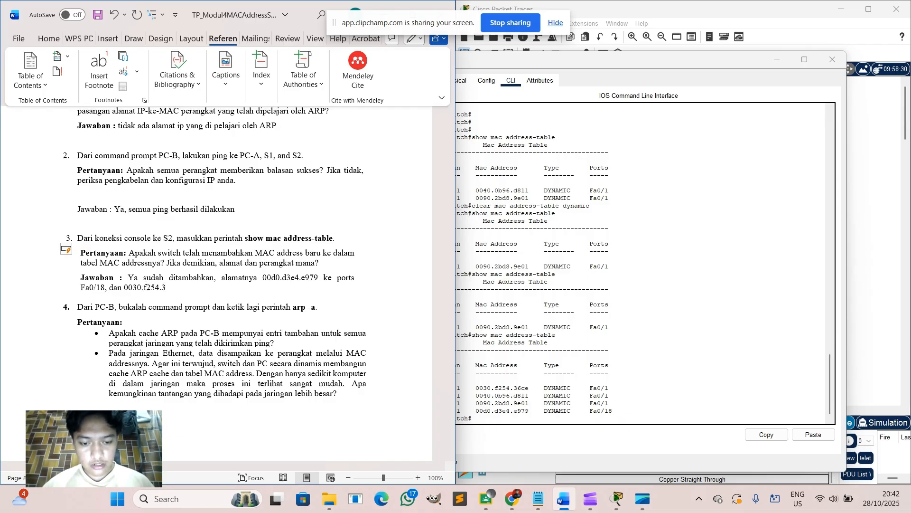
{"action": "type", "text": "6ce"}
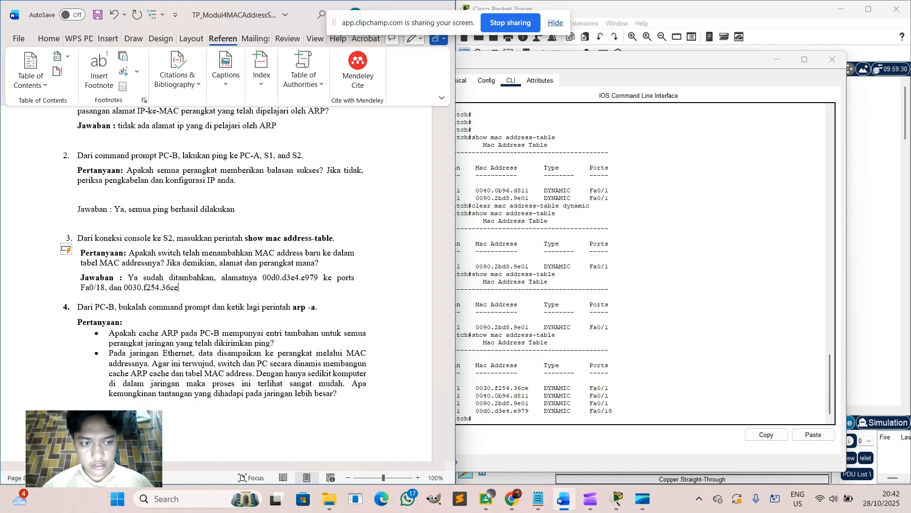
{"action": "type", "text": " ke ports"}
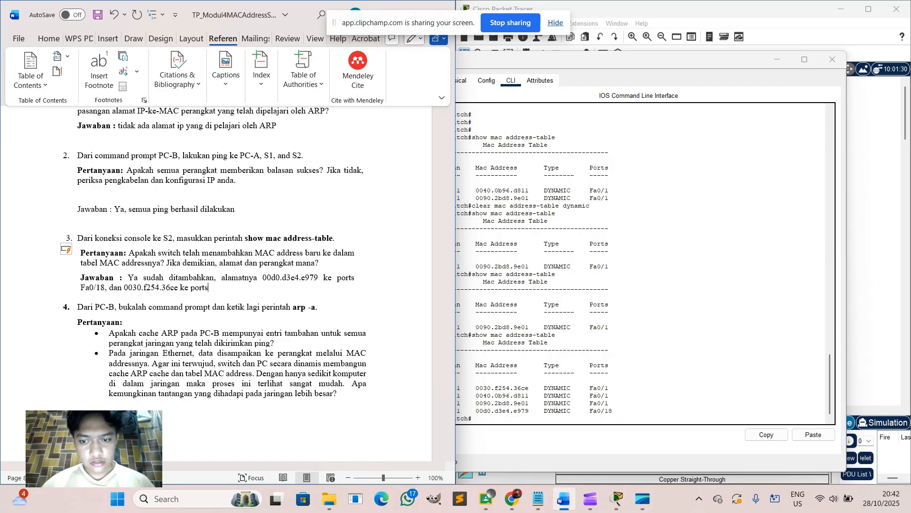
{"action": "type", "text": "Fa"}
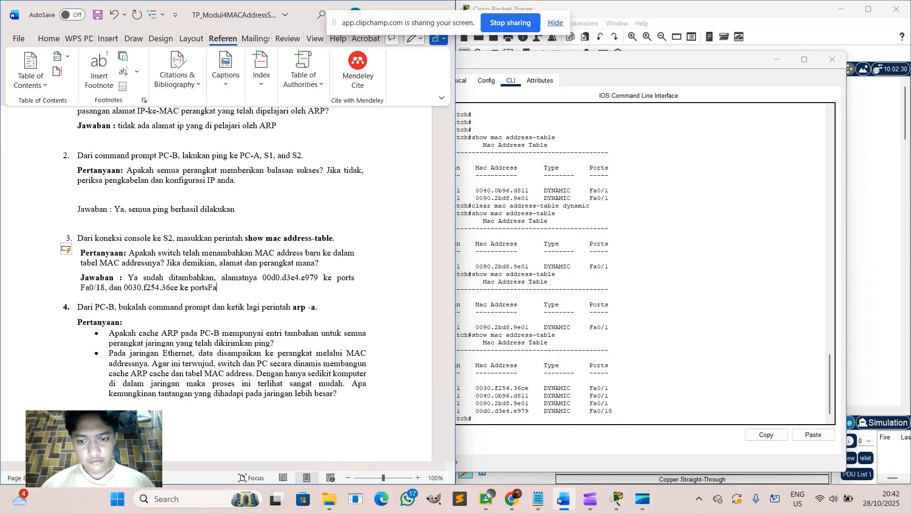
{"action": "type", "text": "0/1"}
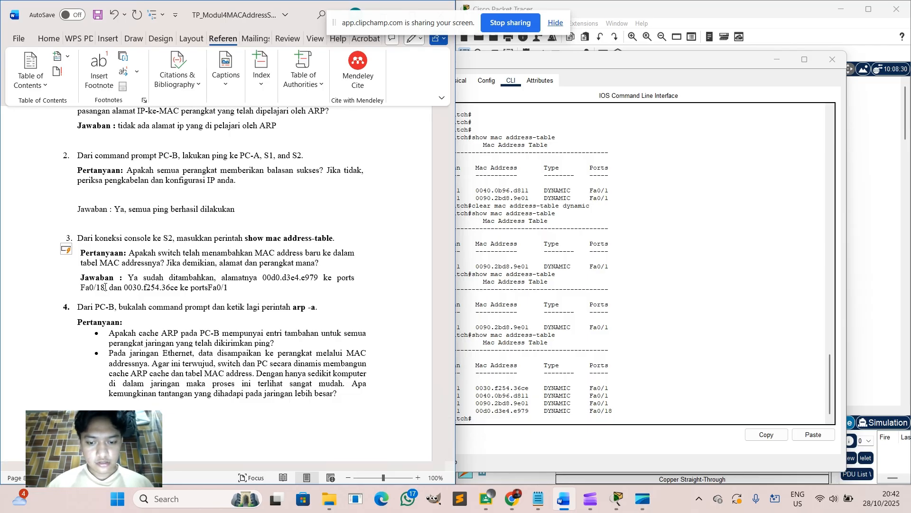
{"action": "type", "text": ","}
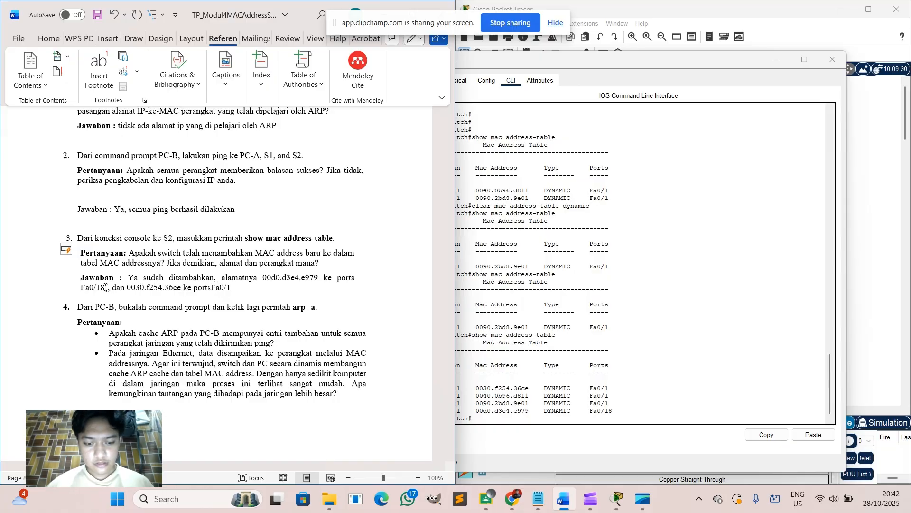
{"action": "type", "text": "(Jalur "}
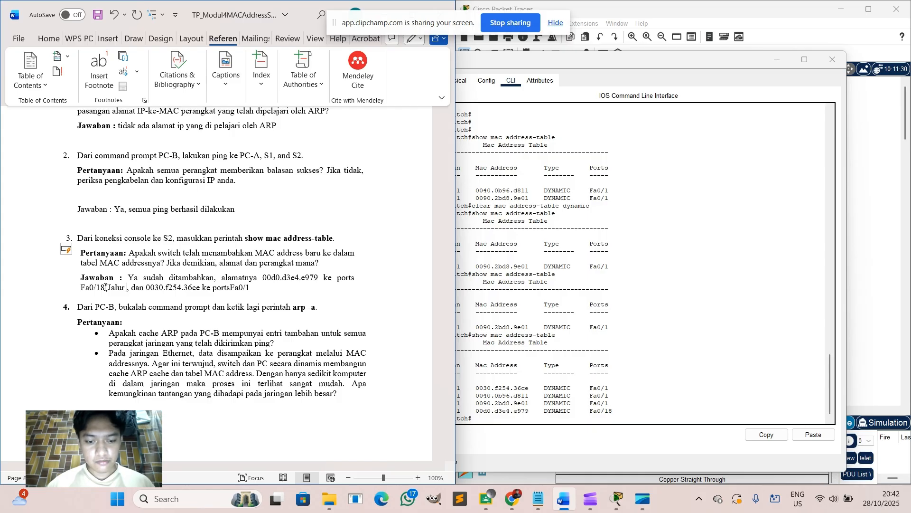
{"action": "type", "text": "PC B"}
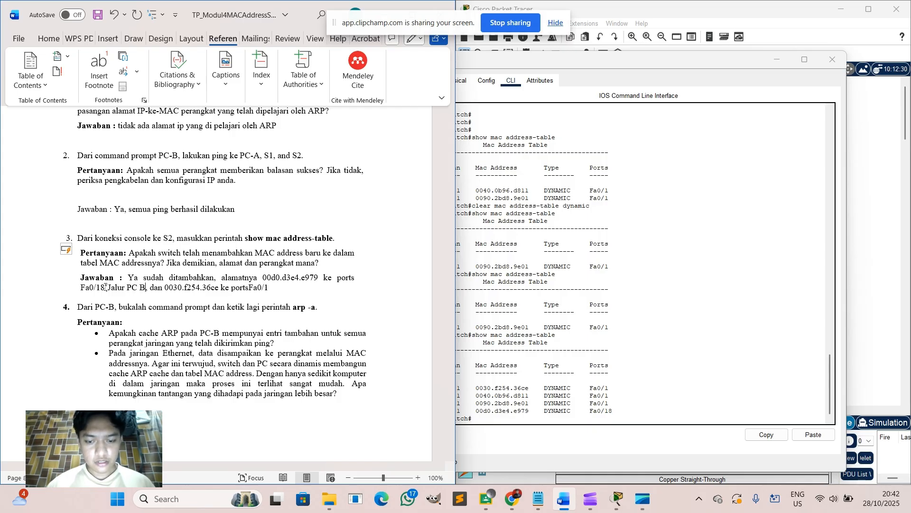
{"action": "type", "text": ")"}
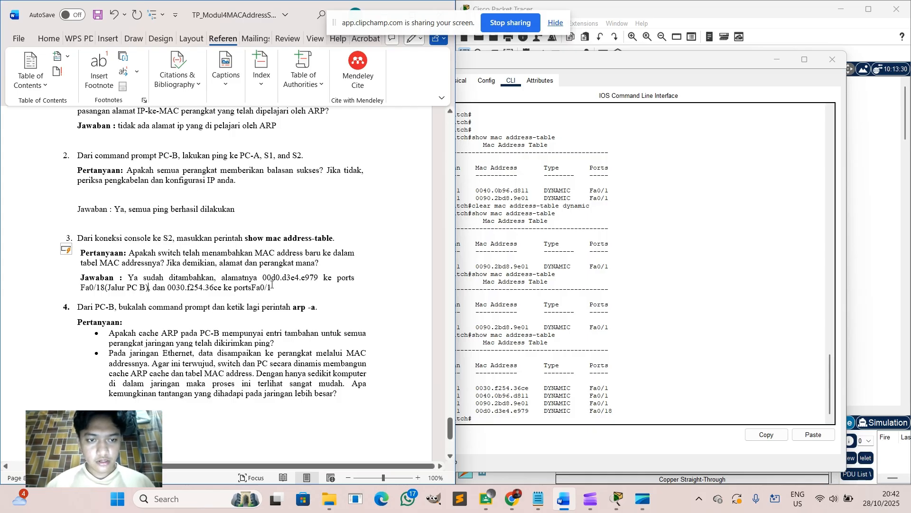
Add a blank line below the answer and append '(Jalur PC A)' after the Fa0/1 address.
{"action": "left_click", "coordinate": [274, 287]}
{"action": "key", "text": "Return"}
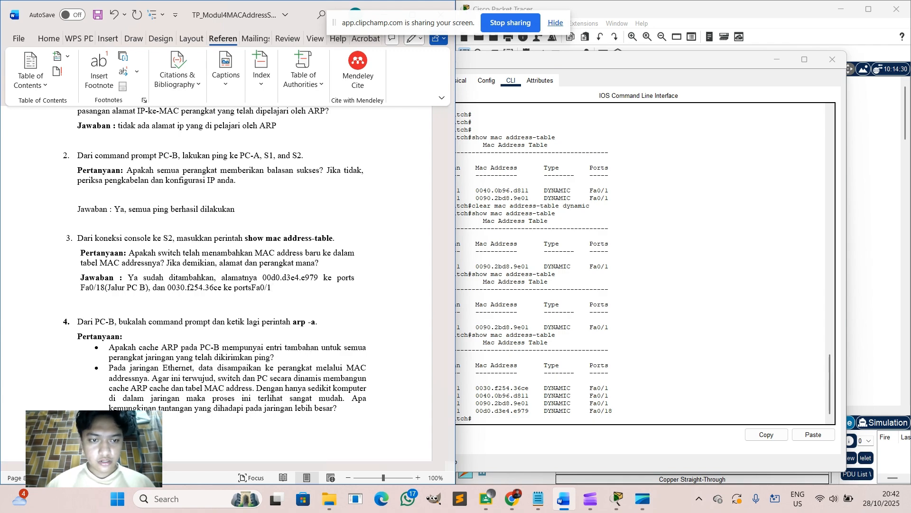
{"action": "left_click", "coordinate": [286, 291]}
{"action": "type", "text": "(Jalur P"}
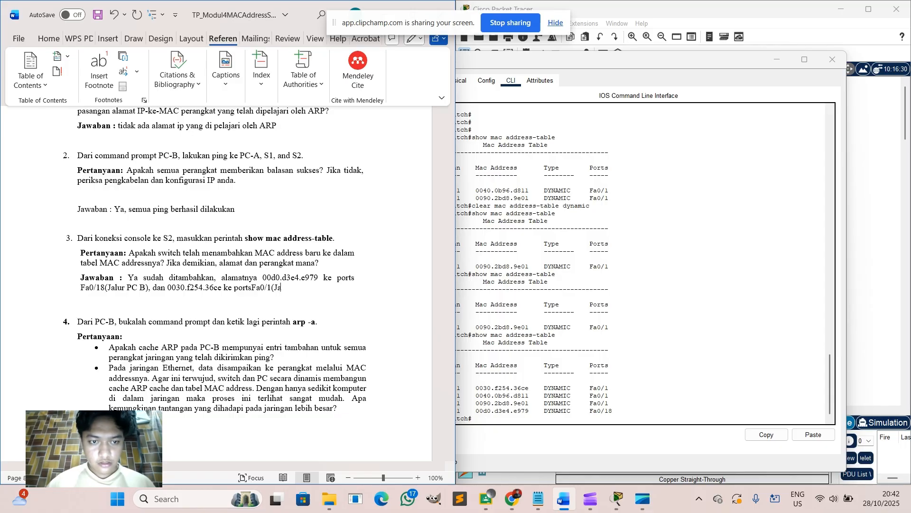
{"action": "type", "text": "C A)"}
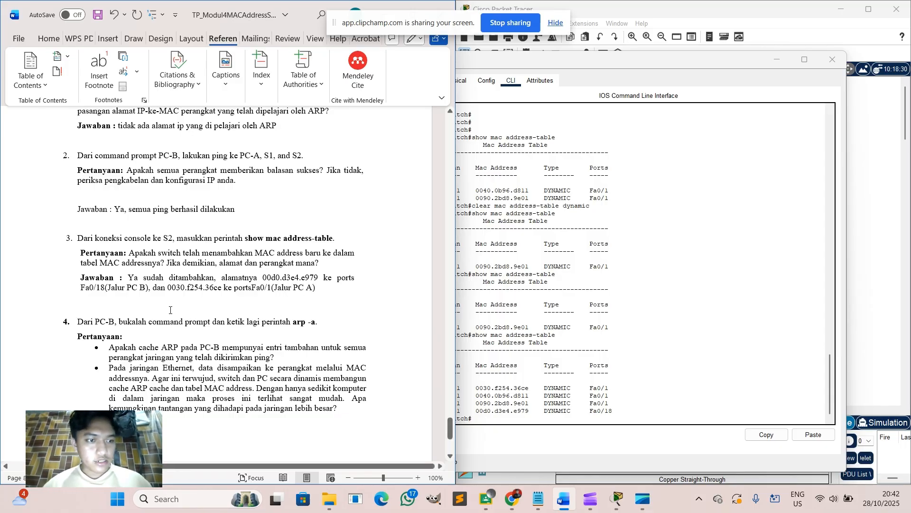
{"action": "scroll", "coordinate": [171, 311], "scroll_direction": "down", "scroll_amount": 3}
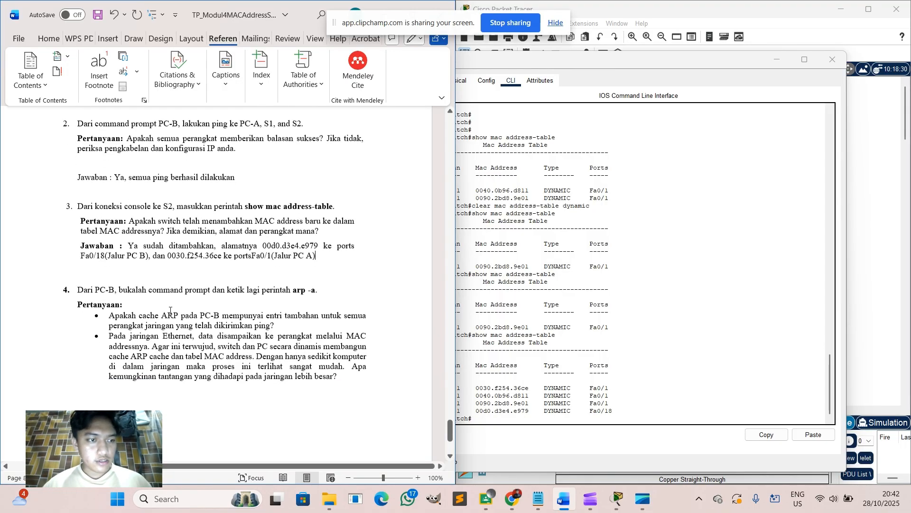
{"action": "scroll", "coordinate": [244, 302], "scroll_direction": "down", "scroll_amount": 2}
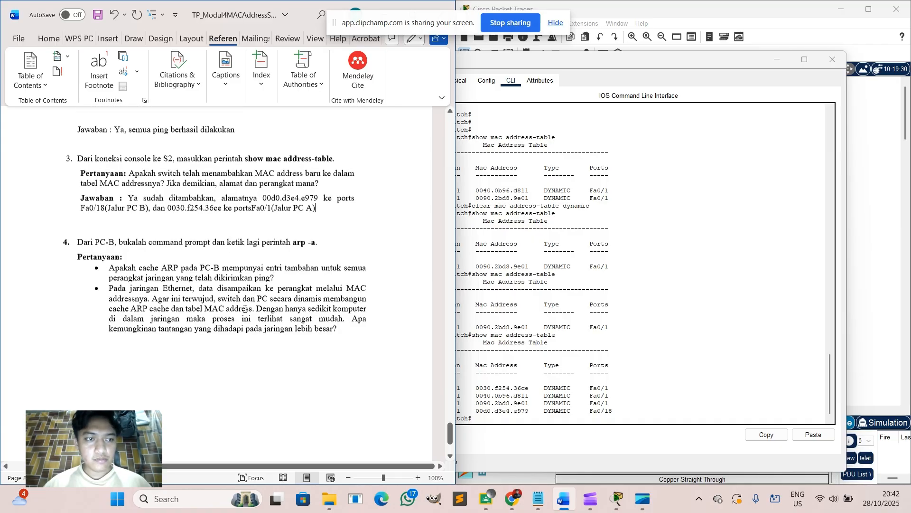
Run arp -a on PC-B, listing dynamic entries for 192.168.1.1, 192.168.1.11 and 192.168.1.12.
{"action": "left_click", "coordinate": [833, 60]}
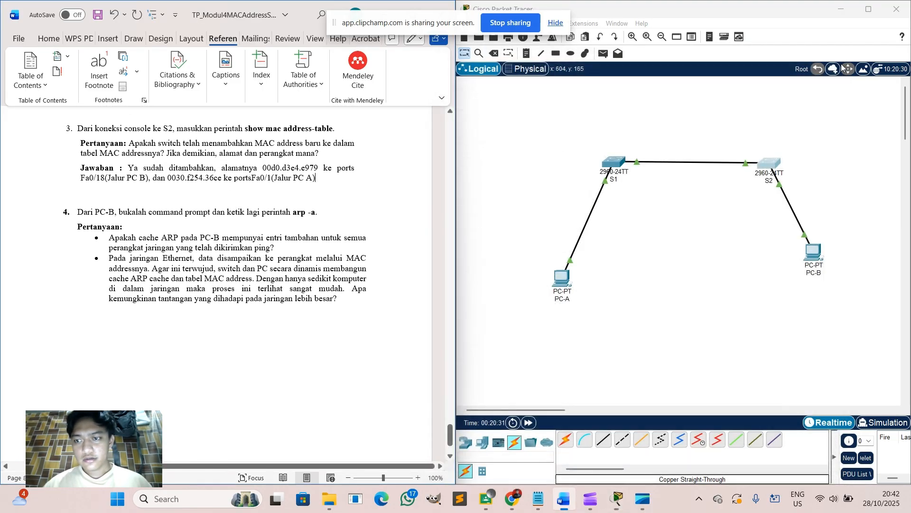
{"action": "left_click", "coordinate": [819, 250]}
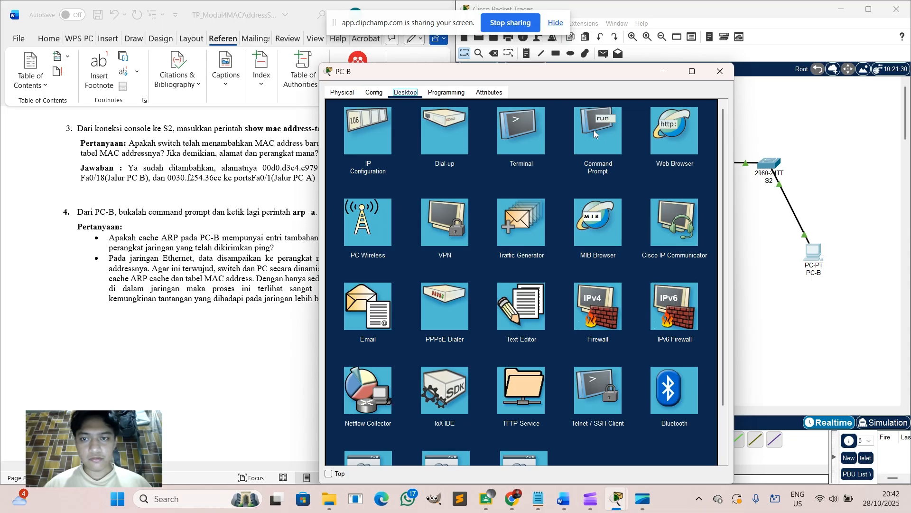
{"action": "left_click", "coordinate": [588, 147]}
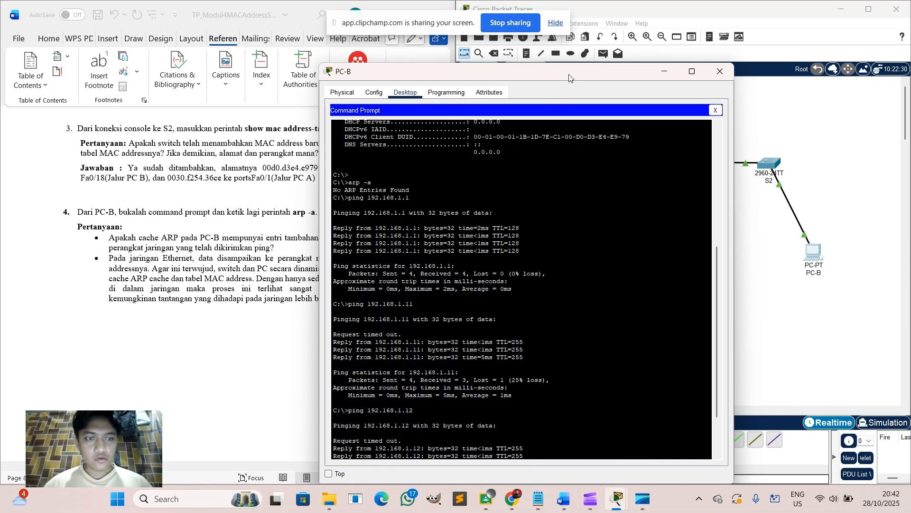
{"action": "left_click_drag", "start_coordinate": [572, 77], "coordinate": [704, 64]}
{"action": "scroll", "coordinate": [649, 292], "scroll_direction": "down", "scroll_amount": 3}
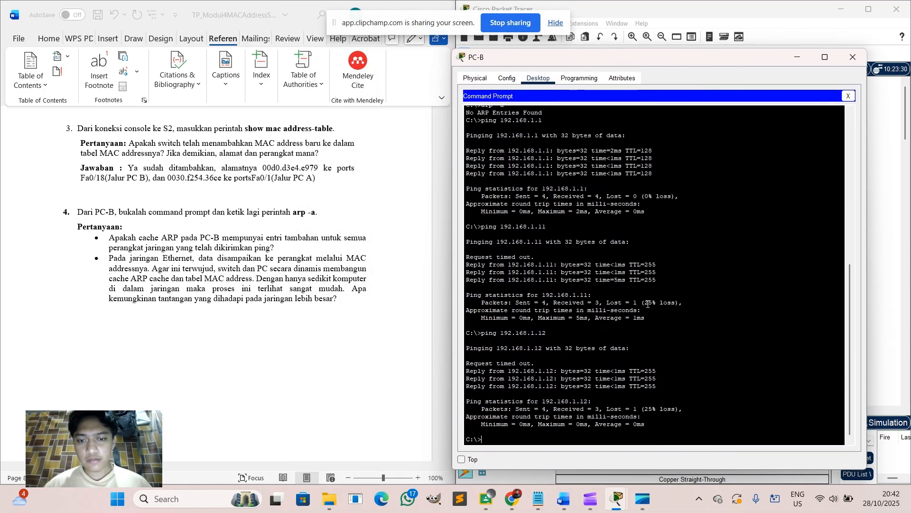
{"action": "type", "text": "arp"}
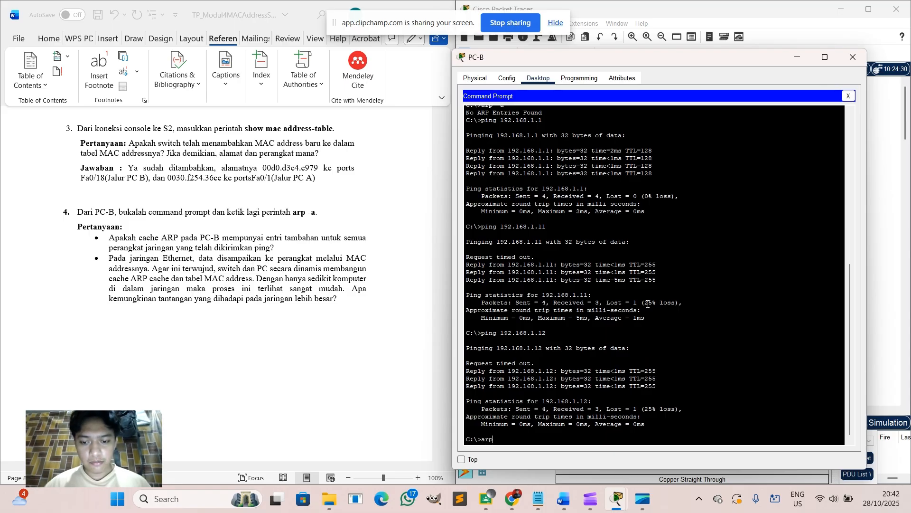
{"action": "type", "text": " -a"}
{"action": "key", "text": "Return"}
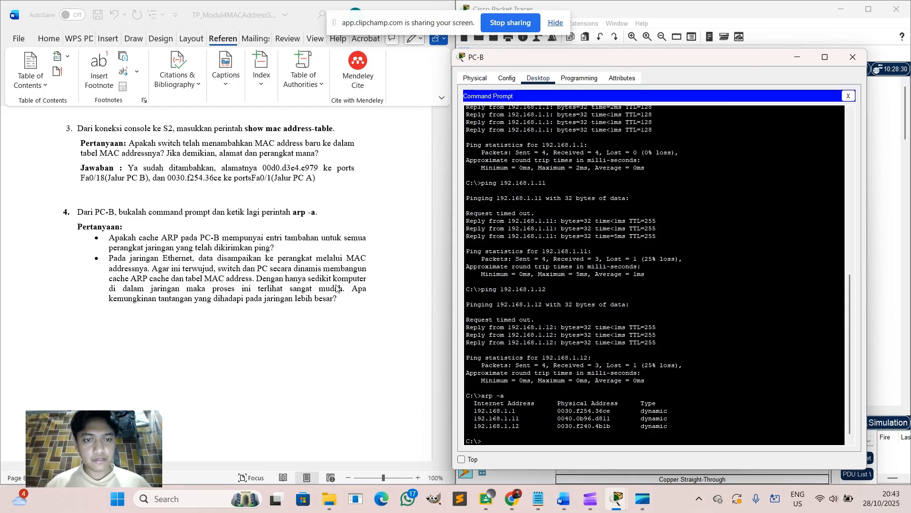
{"action": "left_click", "coordinate": [344, 301]}
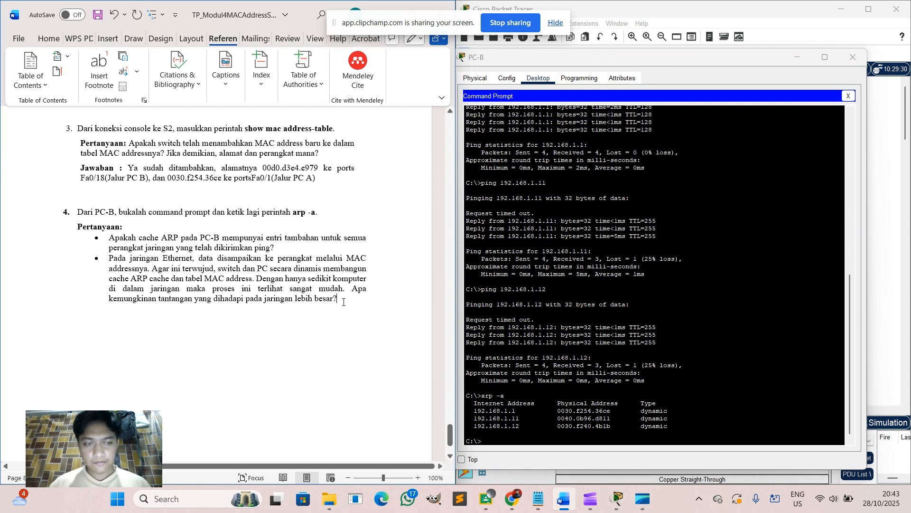
Under question 4, type 'Jawaban : Ya, ada entri tambahan perangkat yang sebelumnya telah dilakukan ping' without numbering.
{"action": "key", "text": "Return"}
{"action": "type", "text": "5."}
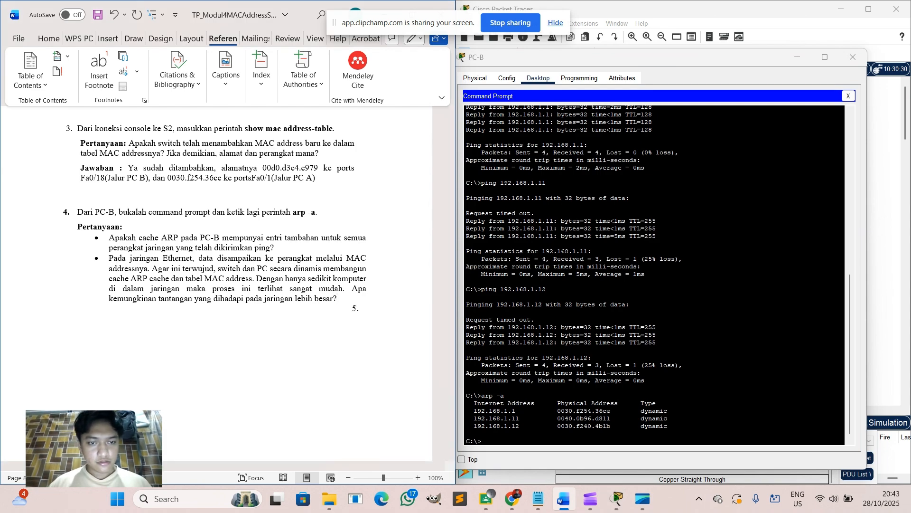
{"action": "key", "text": "BackSpace"}
{"action": "key", "text": "BackSpace"}
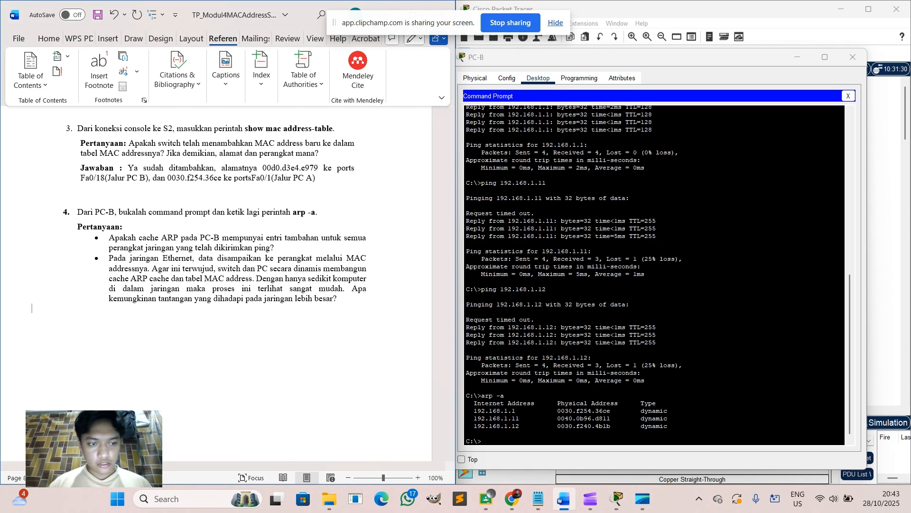
{"action": "type", "text": "Jawaban"}
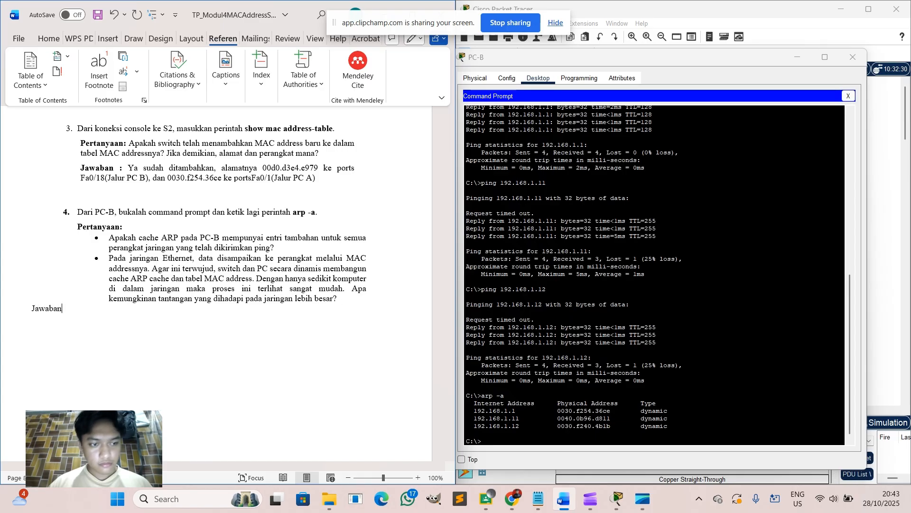
{"action": "type", "text": " : Ya"}
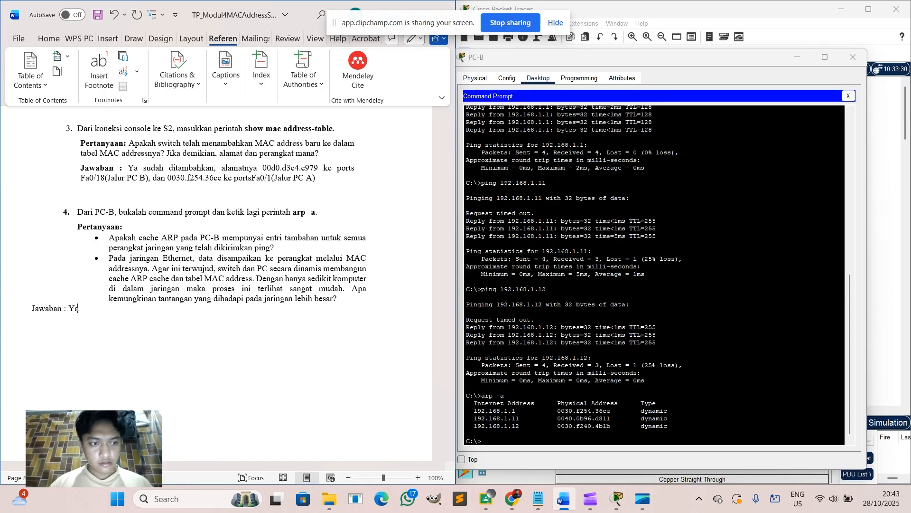
{"action": "type", "text": ", ada en"}
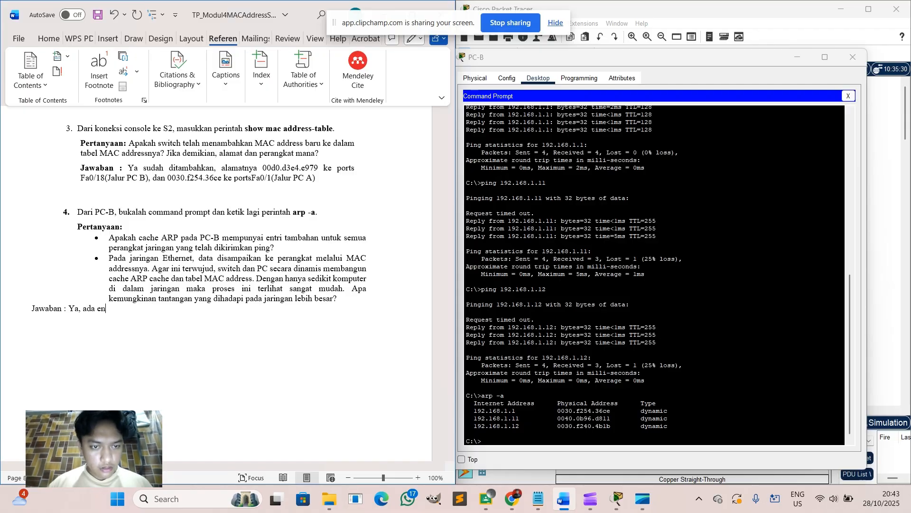
{"action": "type", "text": "tri ta"}
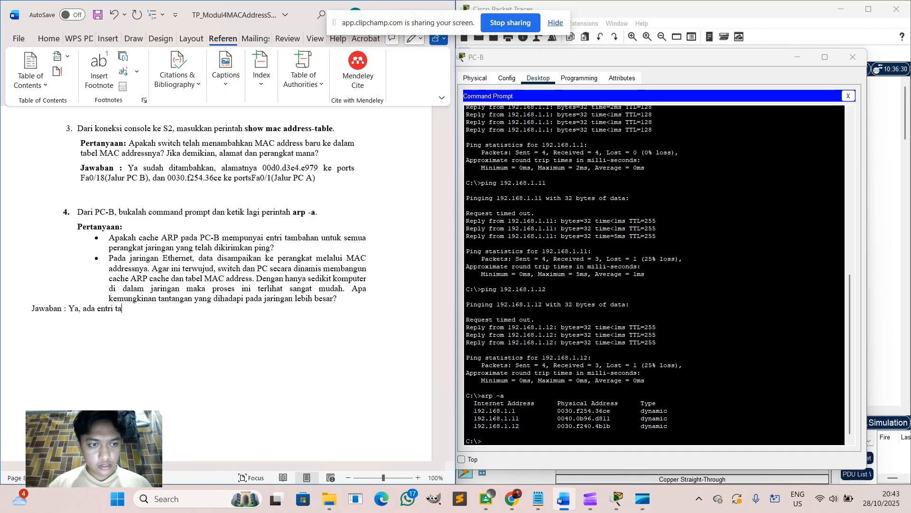
{"action": "type", "text": "mbahan peran"}
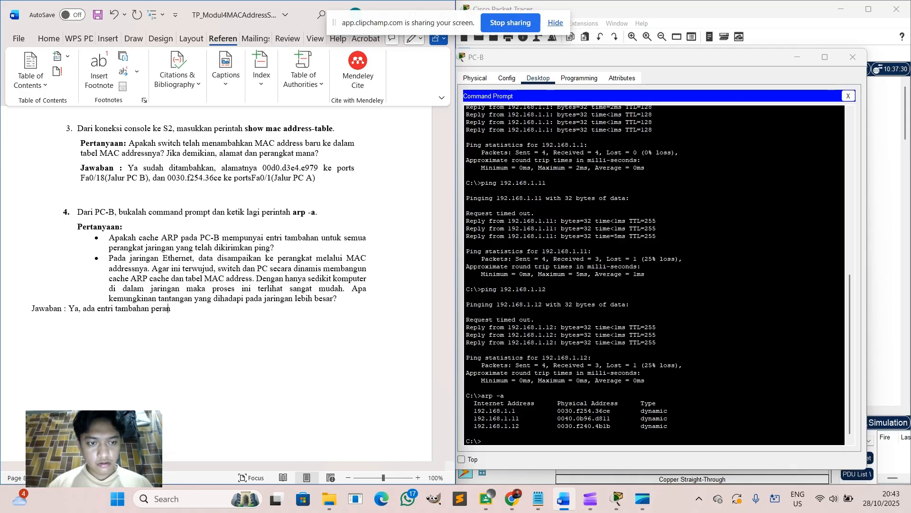
{"action": "type", "text": "gkat yang"}
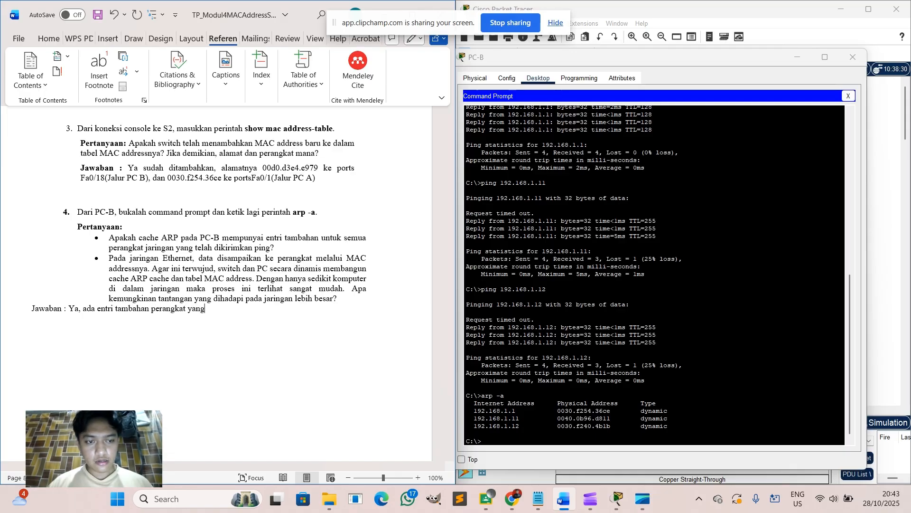
{"action": "type", "text": " sebelumnya telah dilaku"}
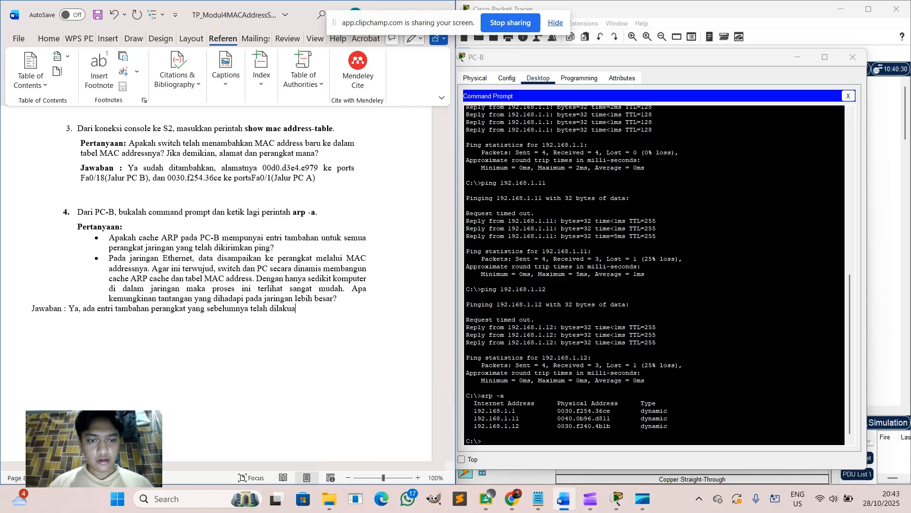
{"action": "type", "text": "kan ping"}
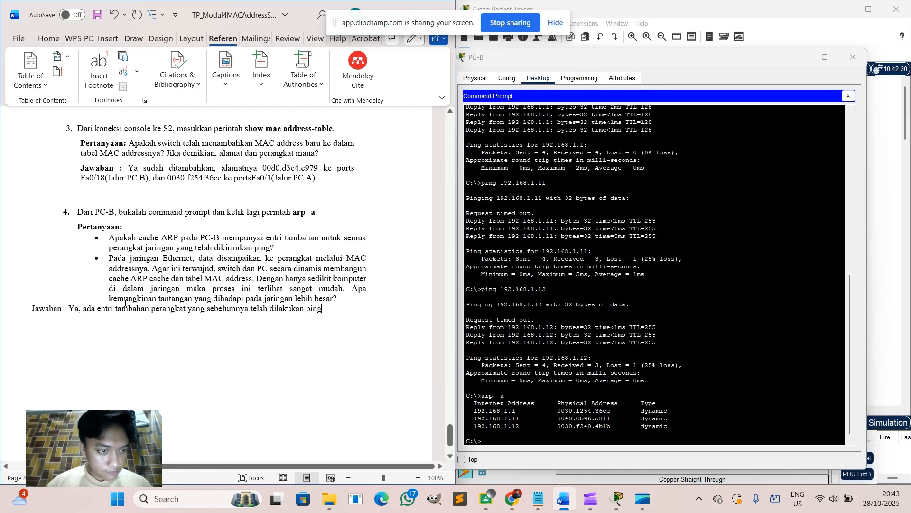
{"action": "left_click", "coordinate": [68, 307]}
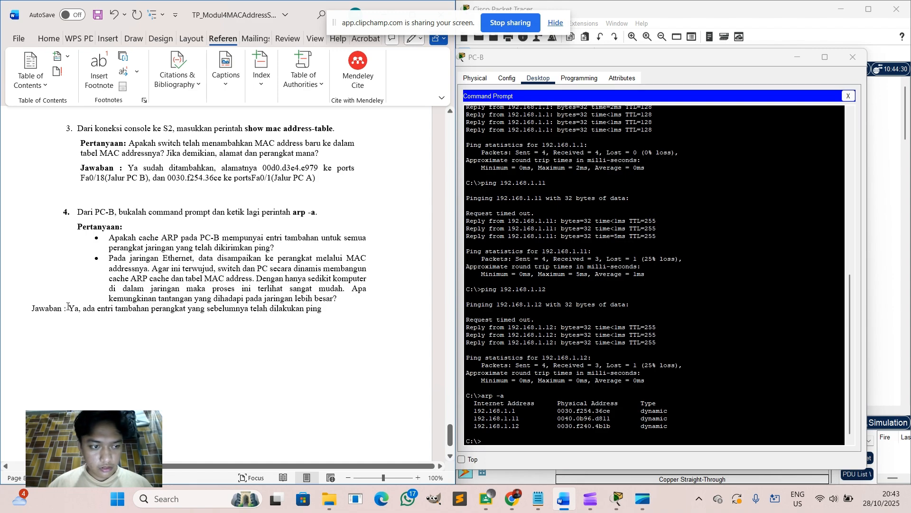
Turn question 4's answer into a dash list item and start a second dash bullet.
{"action": "key", "text": "Return"}
{"action": "type", "text": "-"}
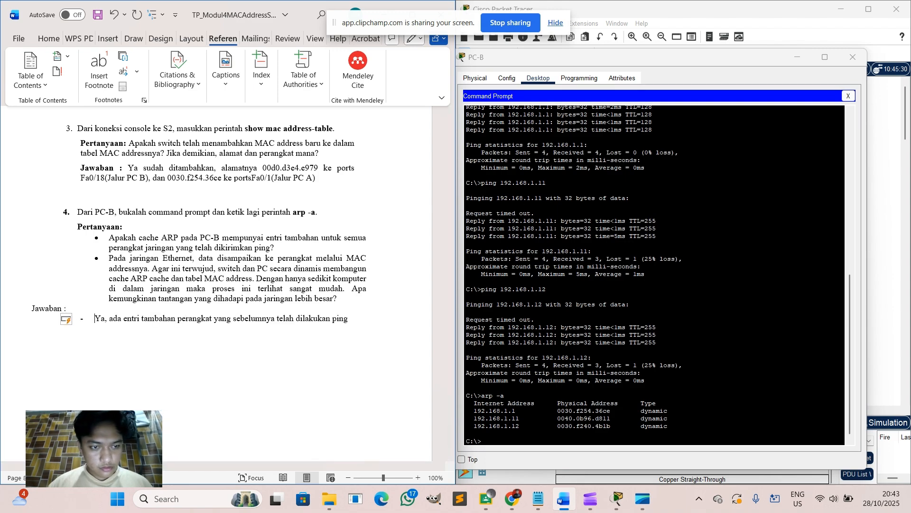
{"action": "left_click", "coordinate": [352, 324]}
{"action": "key", "text": "Return"}
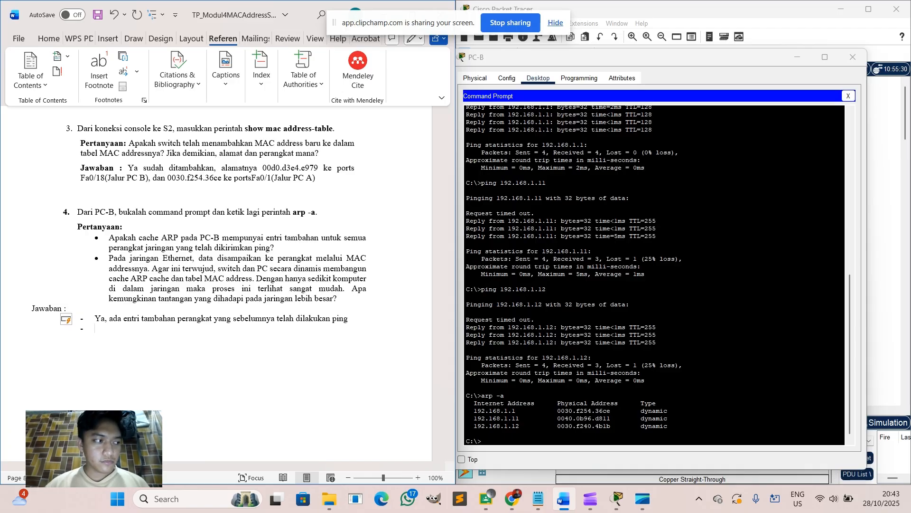
Write the second bullet: larger networks challenge MAC table stability and scalability, since switch memory is limited.
{"action": "type", "text": "Ta"}
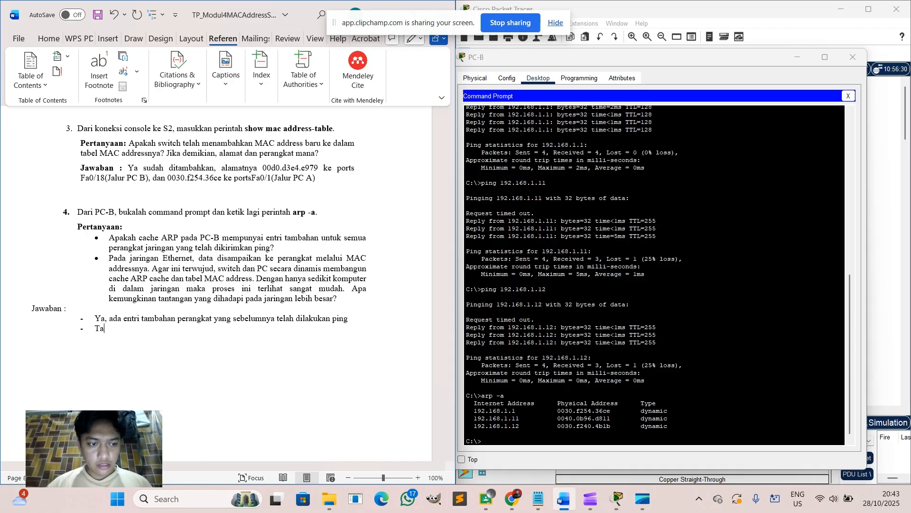
{"action": "type", "text": "nta"}
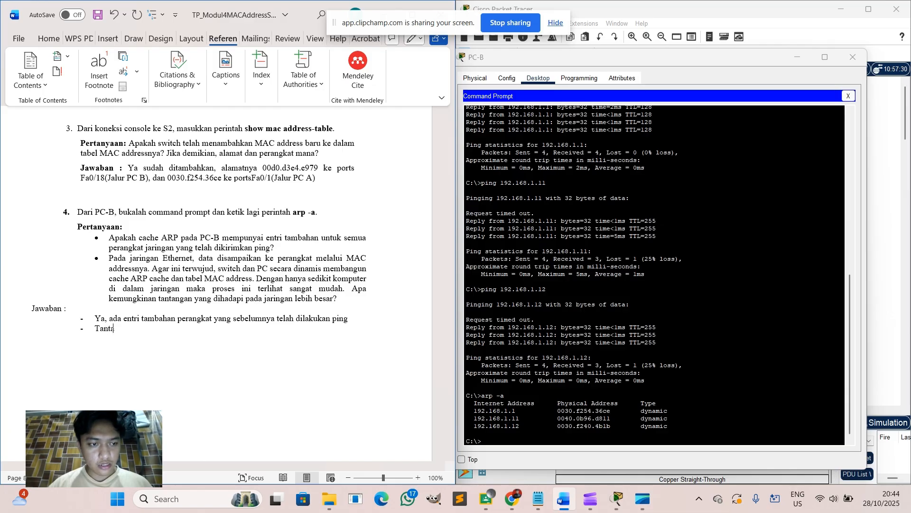
{"action": "type", "text": "ngan utama"}
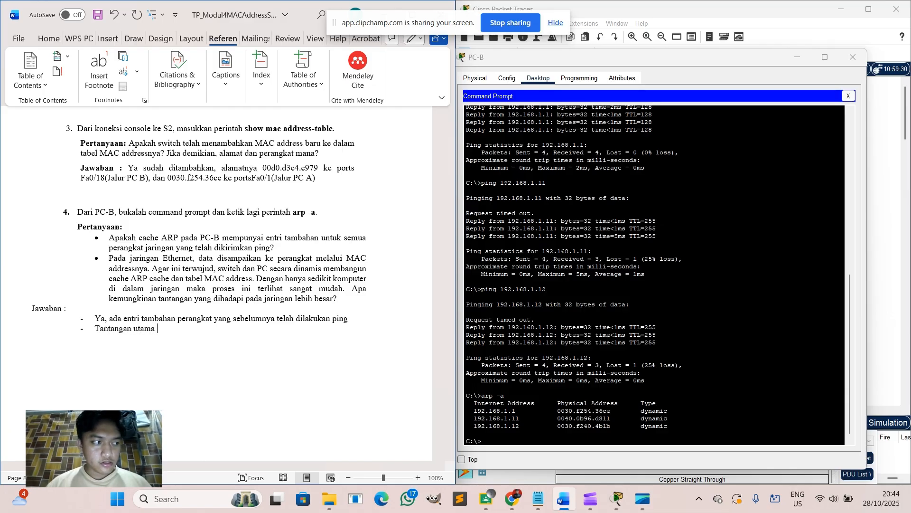
{"action": "type", "text": " j"}
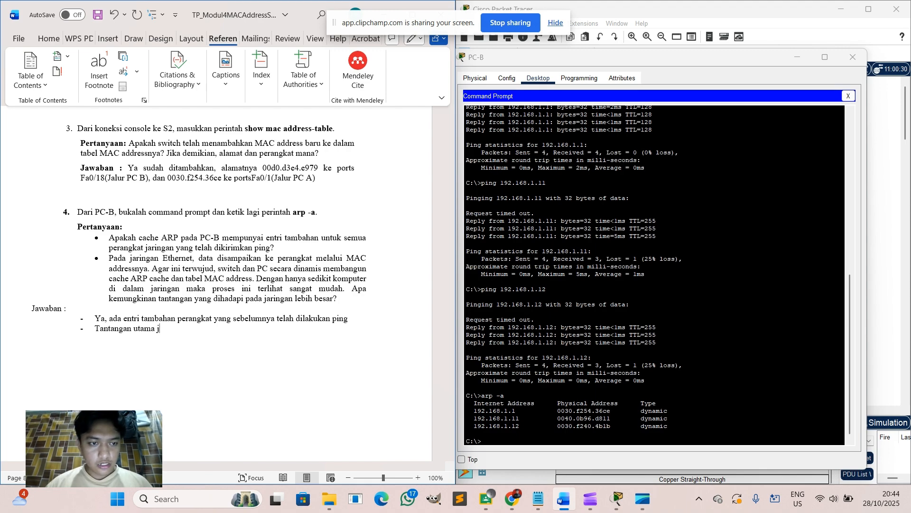
{"action": "type", "text": "ika jarin"}
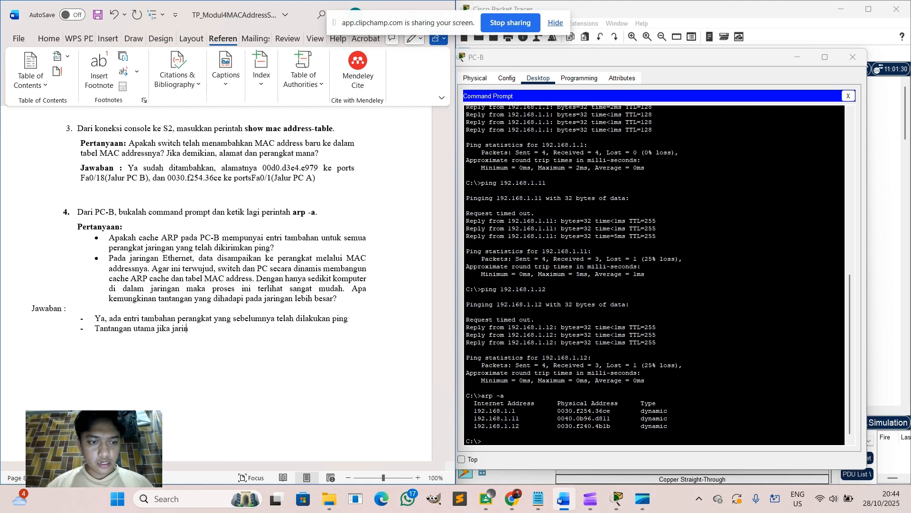
{"action": "type", "text": "gan lebih b"}
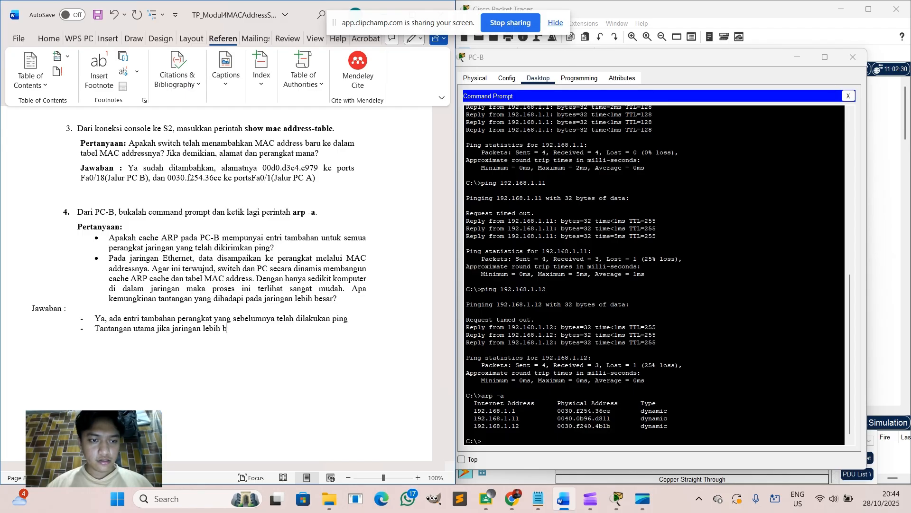
{"action": "type", "text": "esar adalah "}
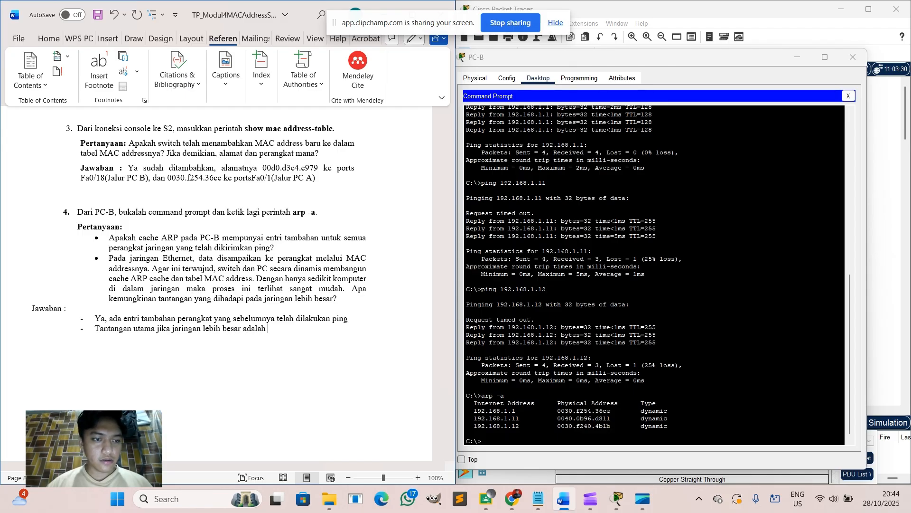
{"action": "type", "text": "stabilitas"}
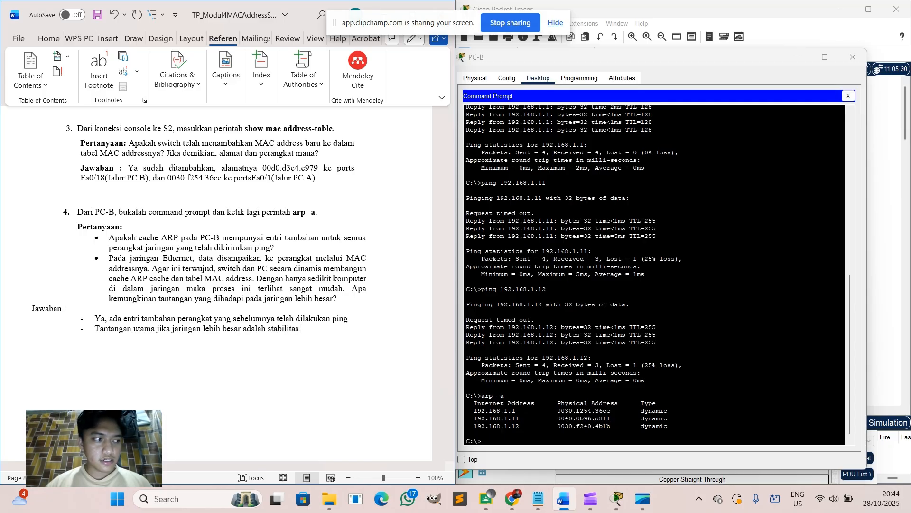
{"action": "type", "text": " dan skalab"}
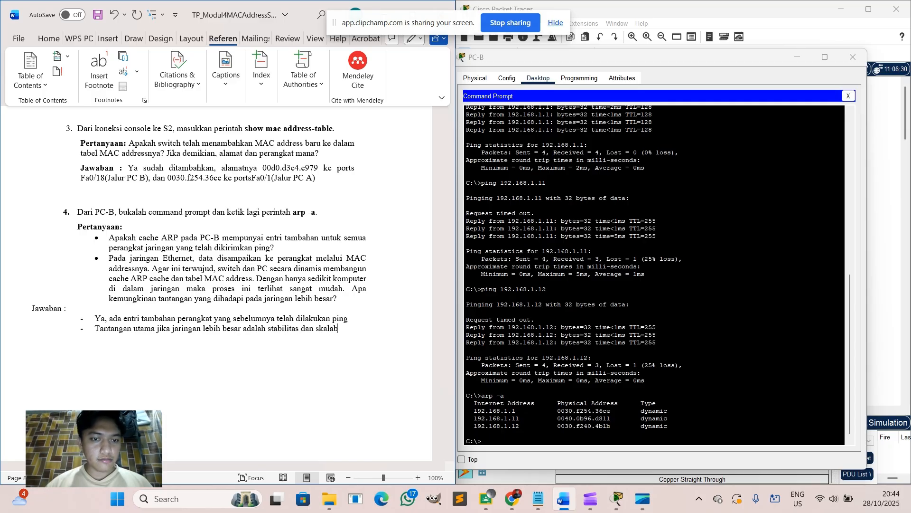
{"action": "type", "text": "ilitas ta"}
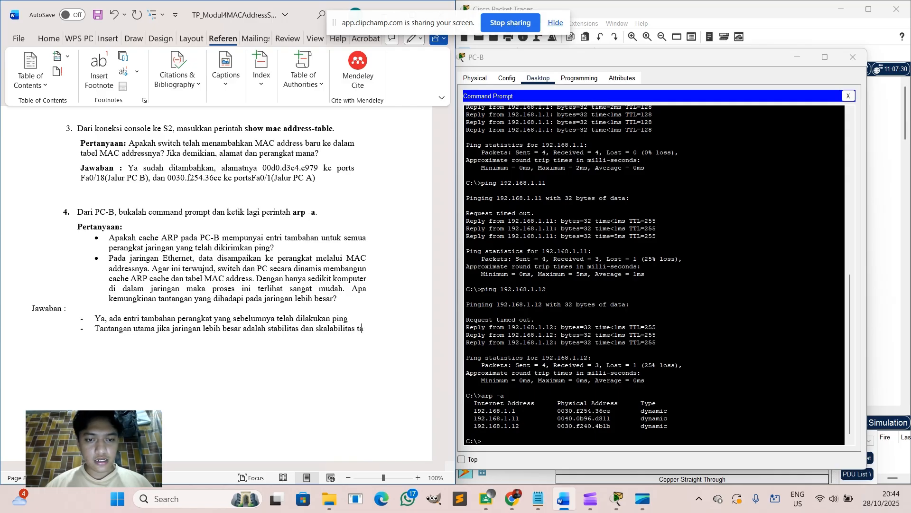
{"action": "key", "text": "BackSpace"}
{"action": "key", "text": "BackSpace"}
{"action": "type", "text": "dai"}
{"action": "key", "text": "BackSpace"}
{"action": "key", "text": "BackSpace"}
{"action": "key", "text": "BackSpace"}
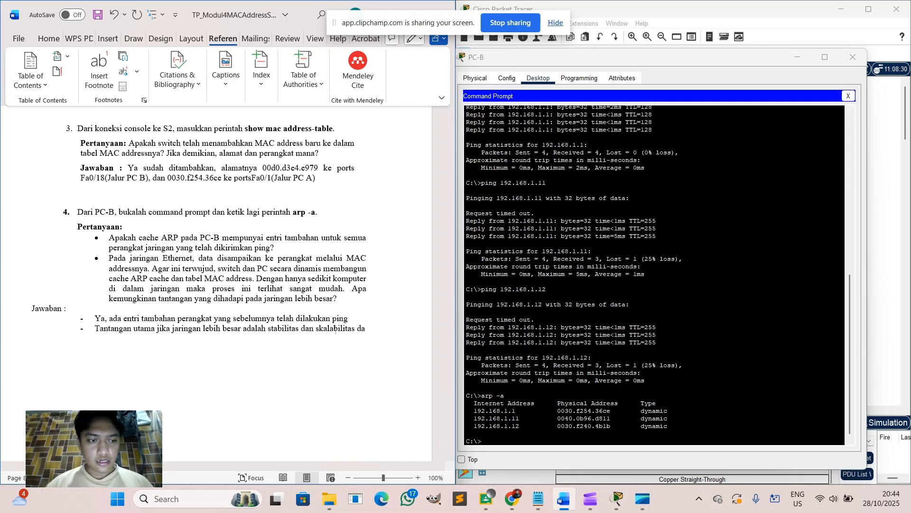
{"action": "type", "text": "daei"}
{"action": "key", "text": "BackSpace"}
{"action": "key", "text": "BackSpace"}
{"action": "type", "text": "r"}
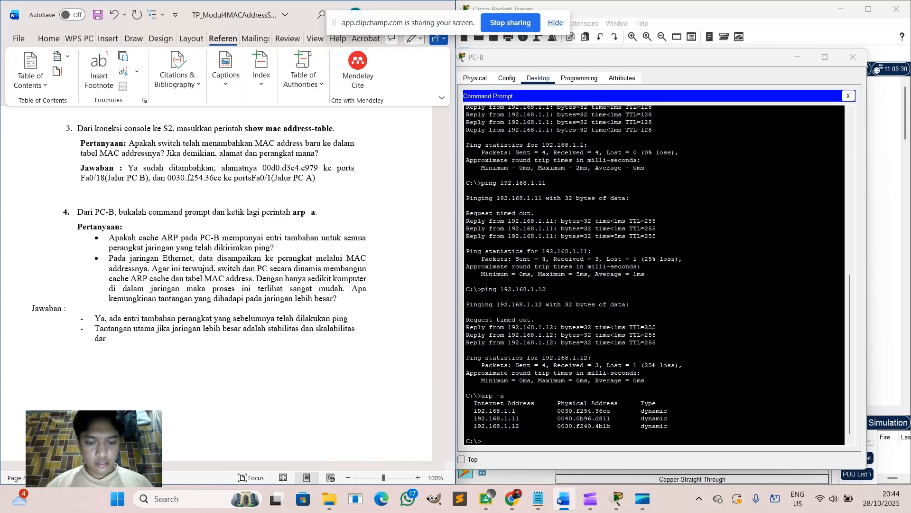
{"action": "type", "text": "i table MA"}
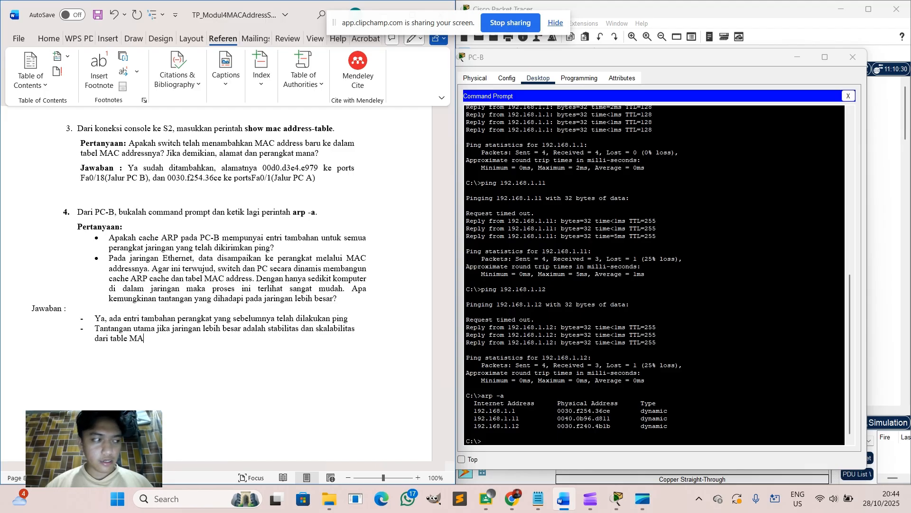
{"action": "type", "text": "C address, "}
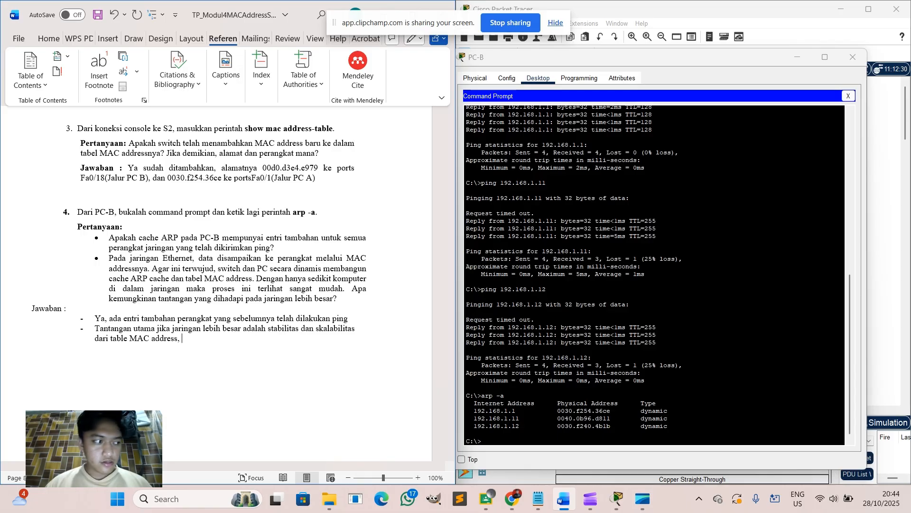
{"action": "type", "text": "uku"}
{"action": "key", "text": "BackSpace"}
{"action": "key", "text": "BackSpace"}
{"action": "key", "text": "BackSpace"}
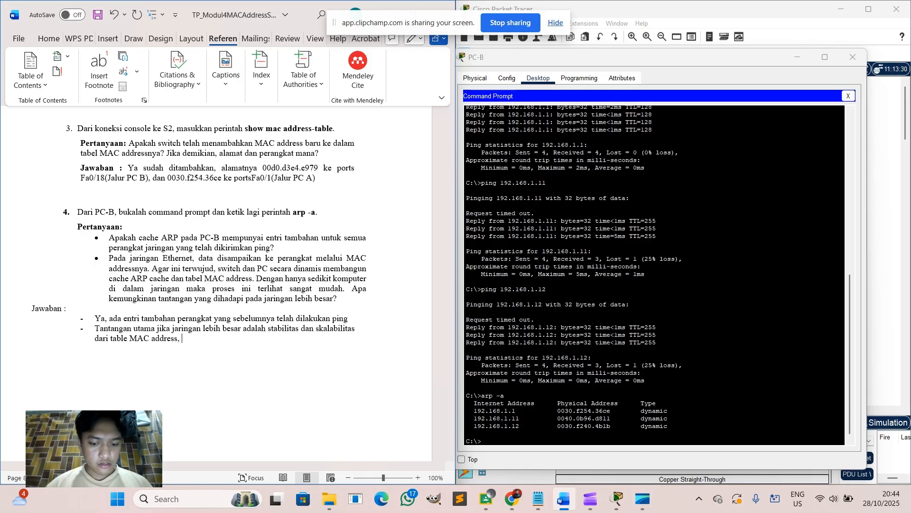
{"action": "type", "text": "karna sw"}
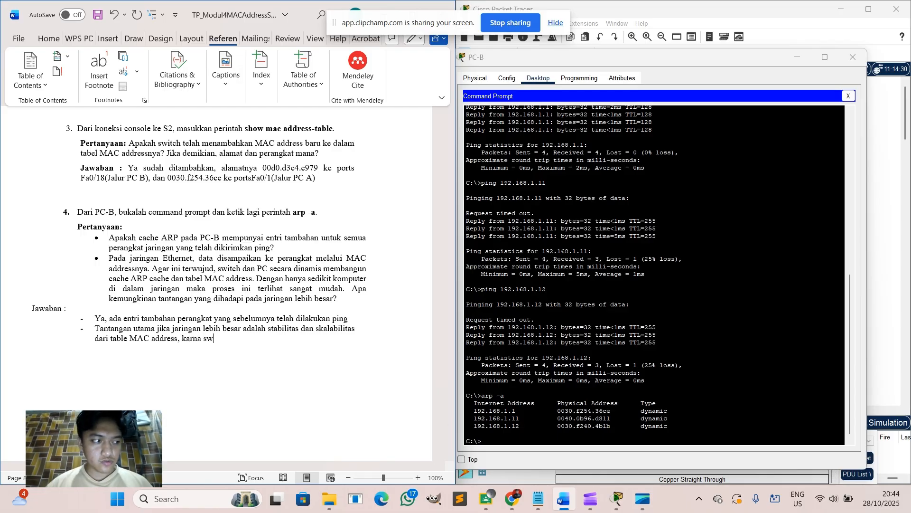
{"action": "type", "text": "it"}
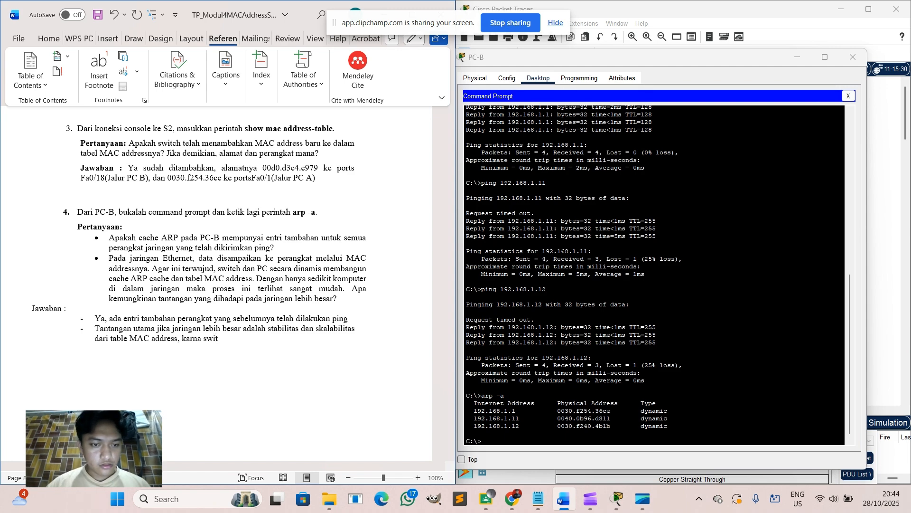
{"action": "type", "text": "ch memi"}
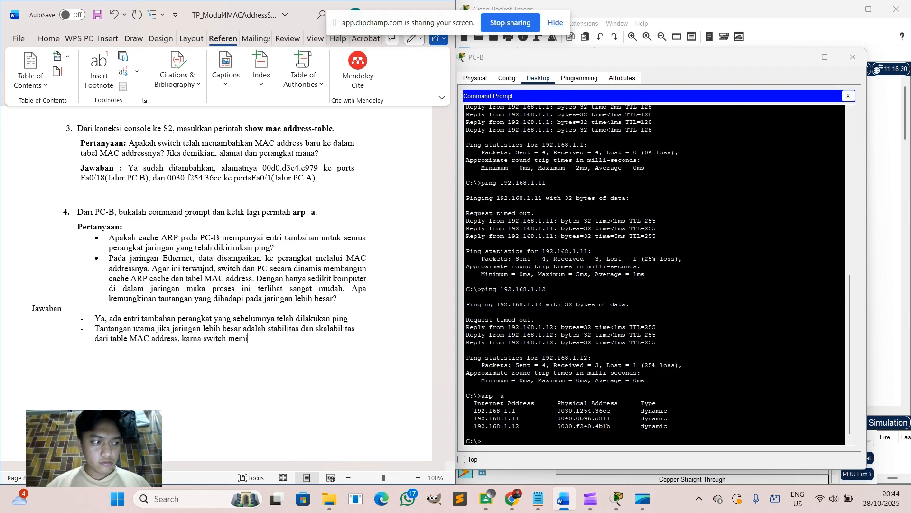
{"action": "type", "text": "liki meno"}
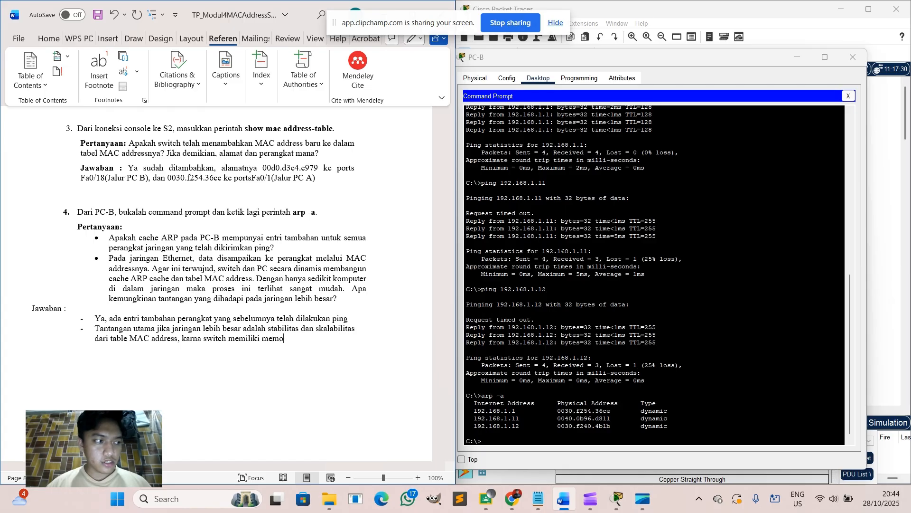
{"action": "type", "text": "ri yang terbatas"}
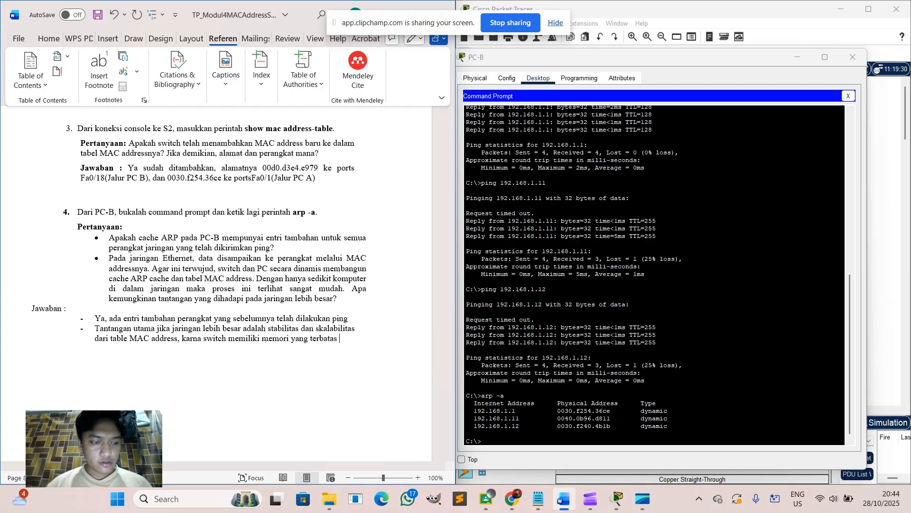
{"action": "type", "text": " untuk tabl"}
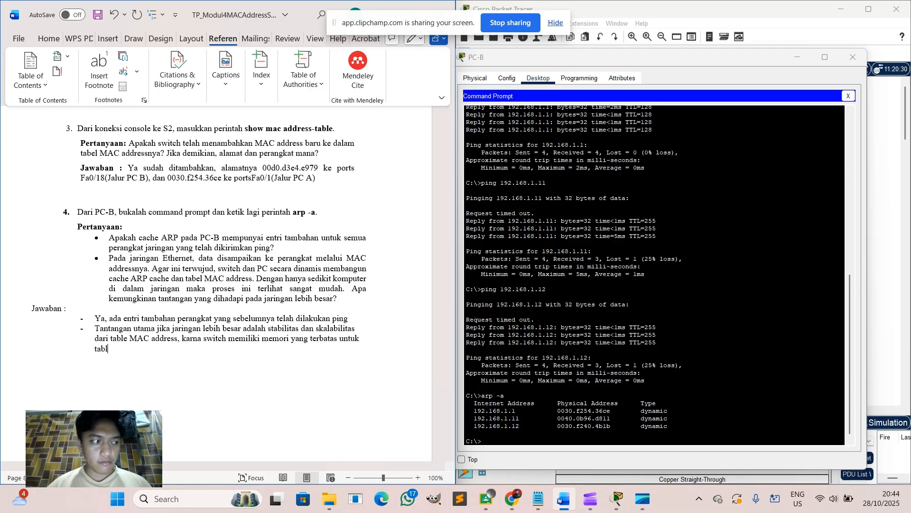
{"action": "type", "text": "e Mac A"}
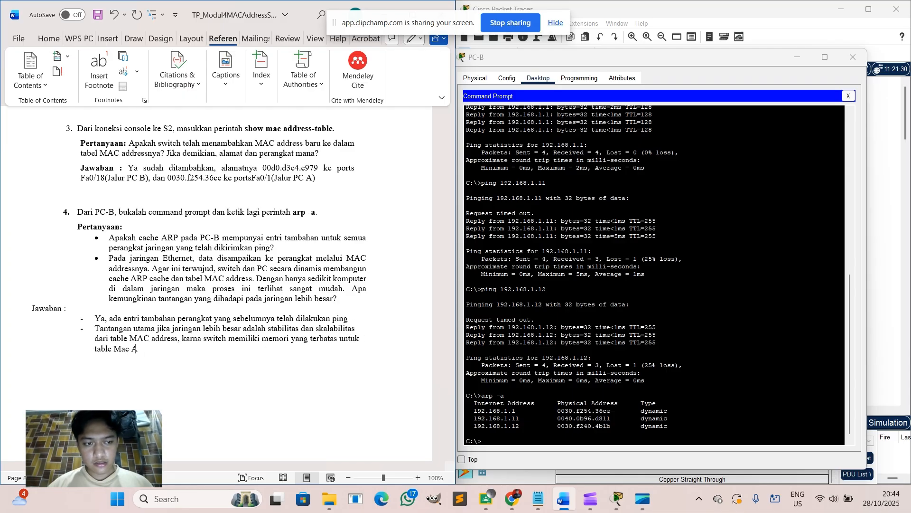
{"action": "key", "text": "BackSpace"}
{"action": "type", "text": "address"}
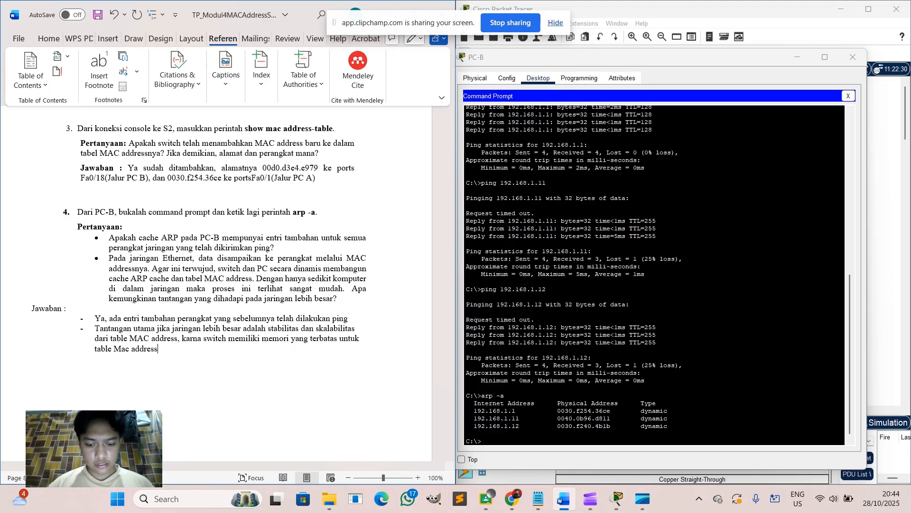
{"action": "type", "text": "nya"}
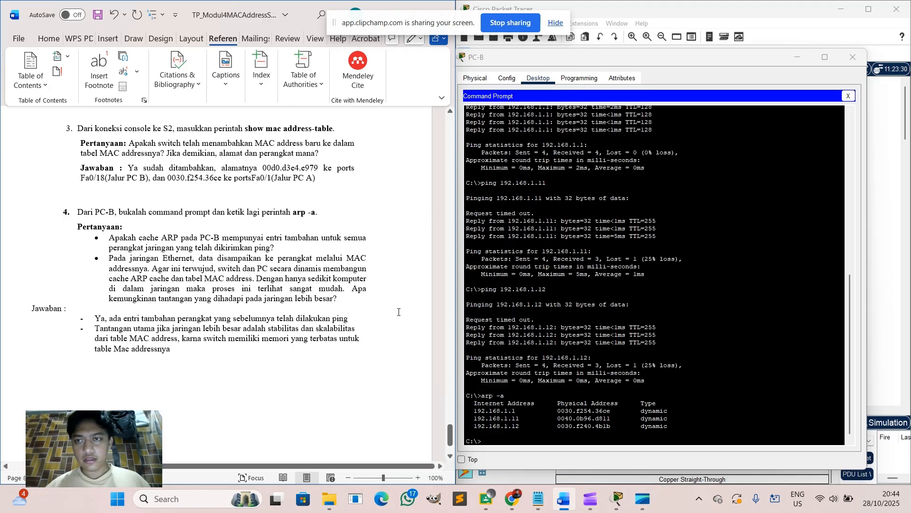